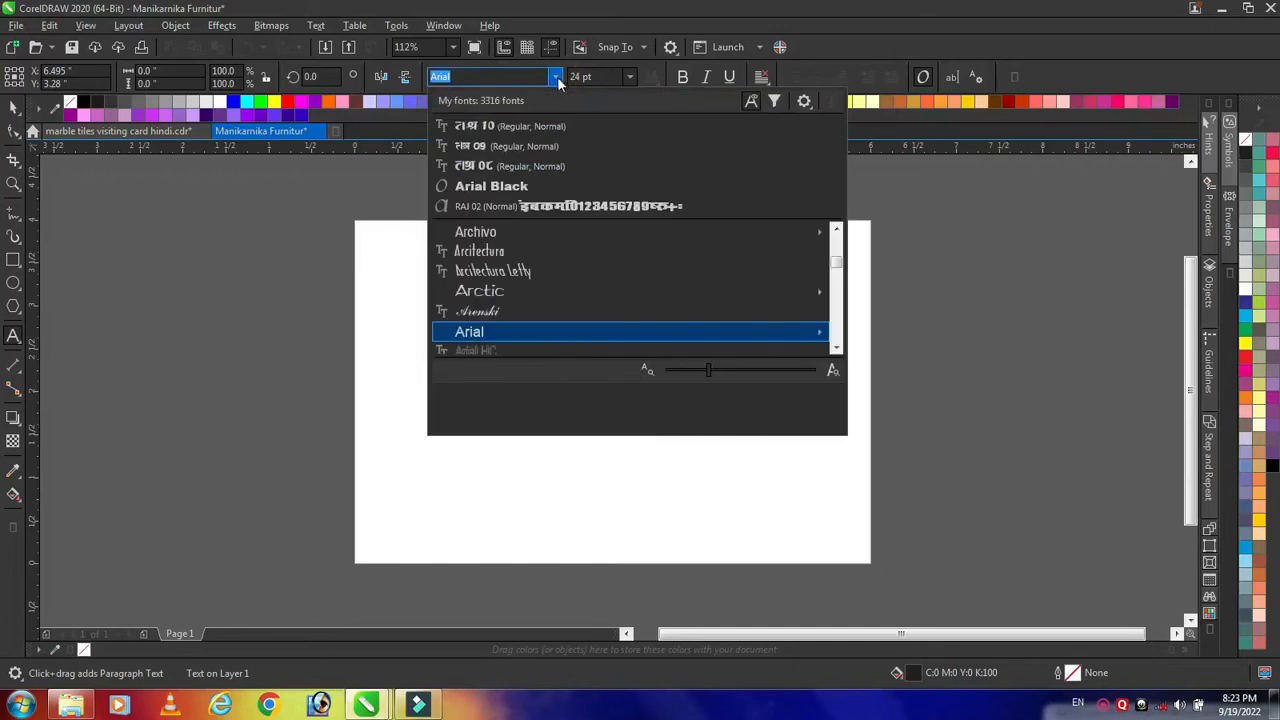
- Set the text's font to RAJ 09
left_click(533, 146)
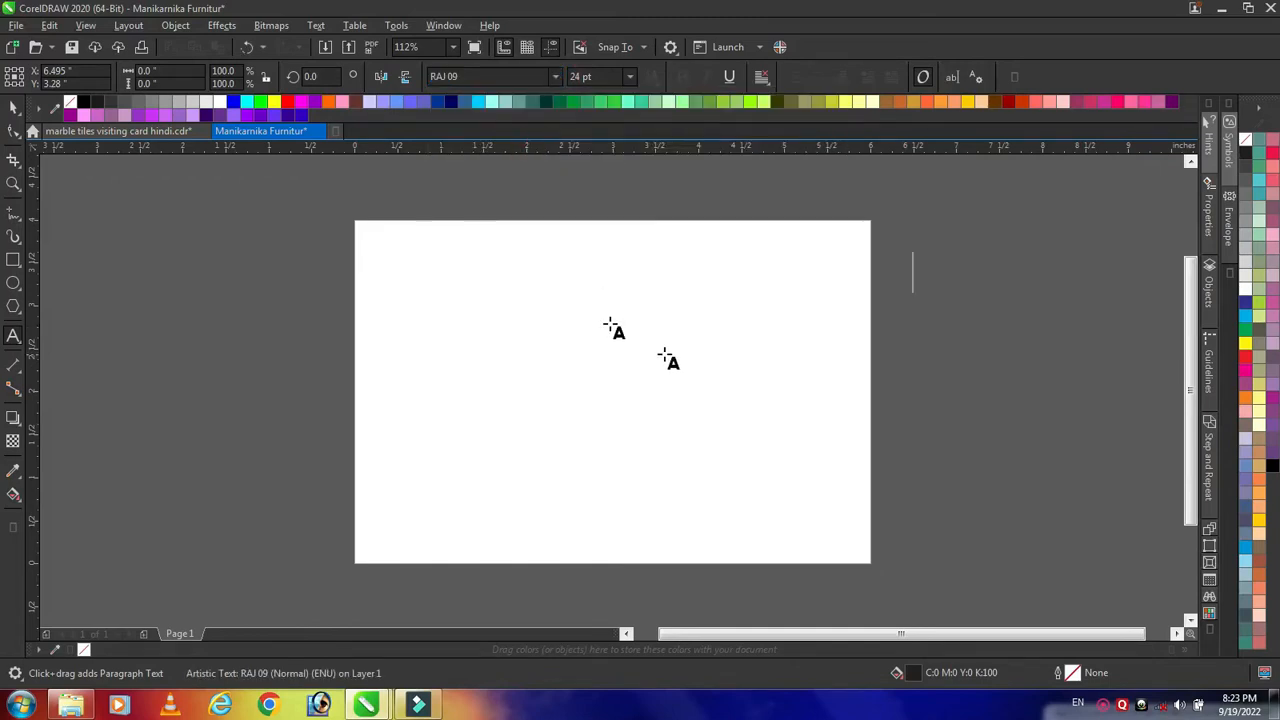
left_click(555, 77)
left_click(533, 134)
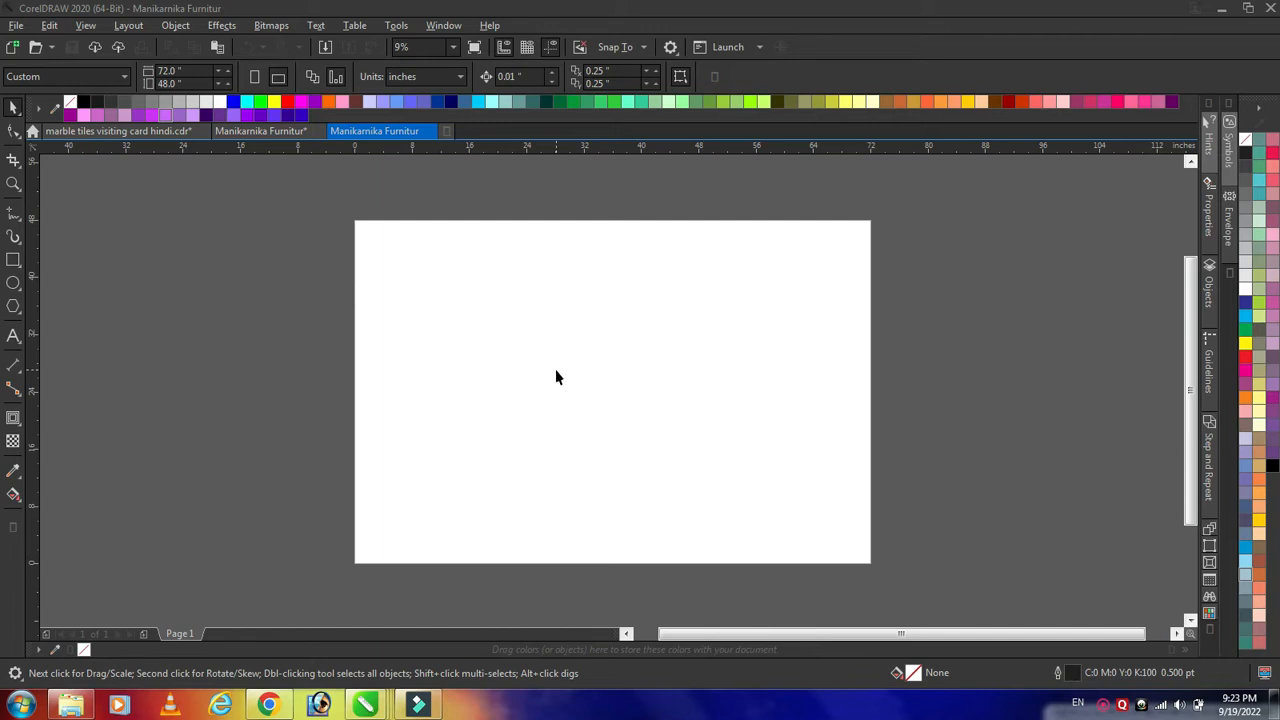
- Paste the Hindi banner text onto the 72 × 48 in page and scale it to fit the page
key("ctrl+v")
left_click_drag(645, 415, 863, 554)
left_click(88, 305)
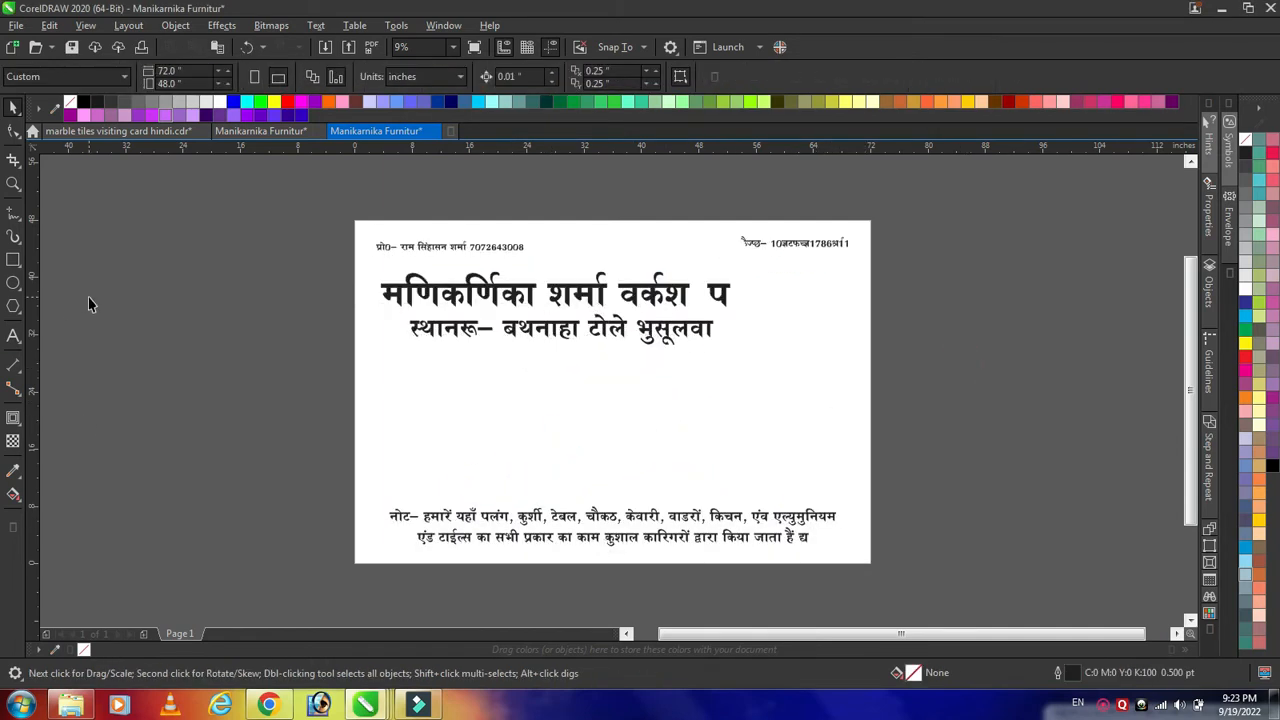
- Create a page-sized rectangle and add a one-step inward contour to it
double_click(13, 260)
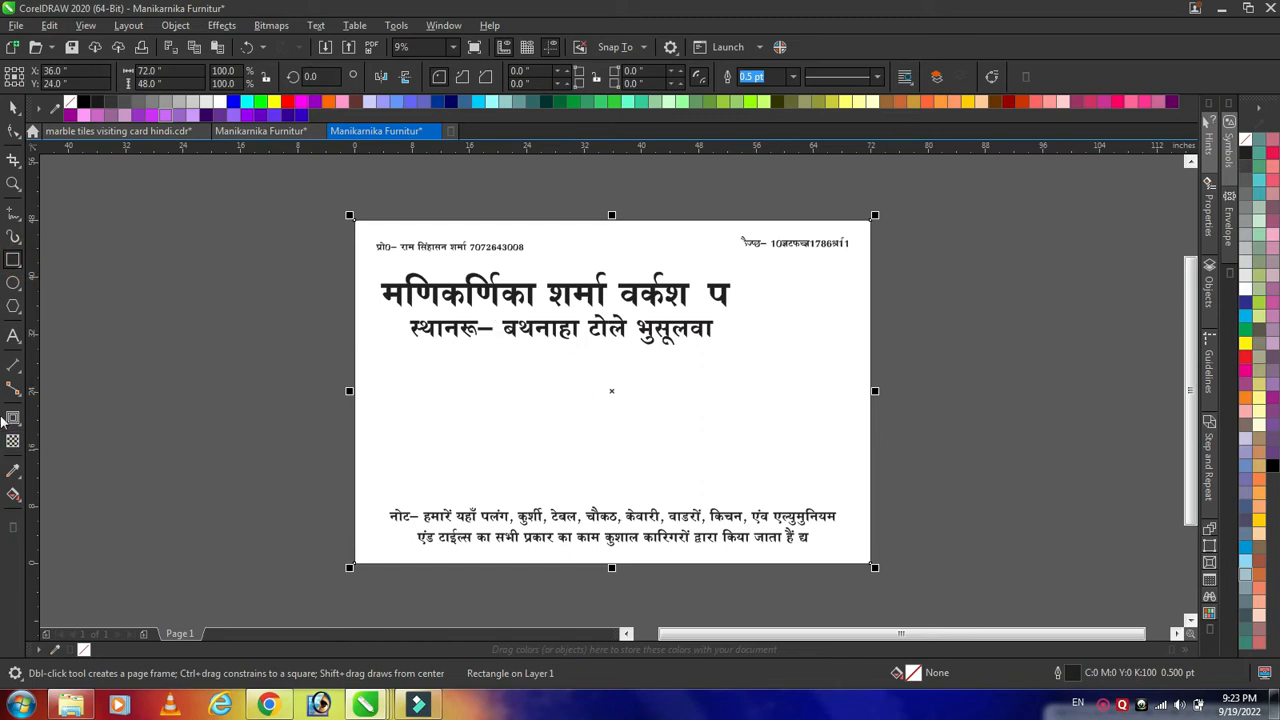
left_click(13, 418)
left_click_drag(569, 222, 605, 262)
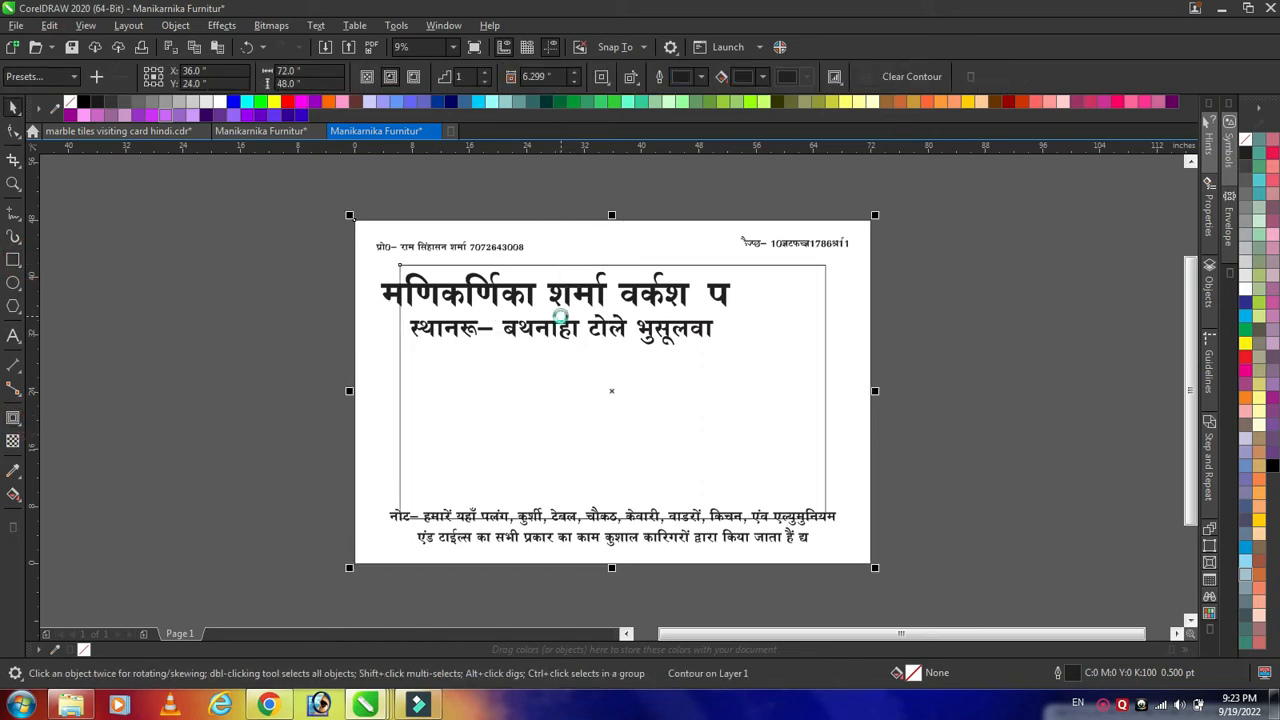
- Break the contour apart from the page rectangle and resize the inner rectangle to 71 × 47 in
key("space")
key("ctrl+k")
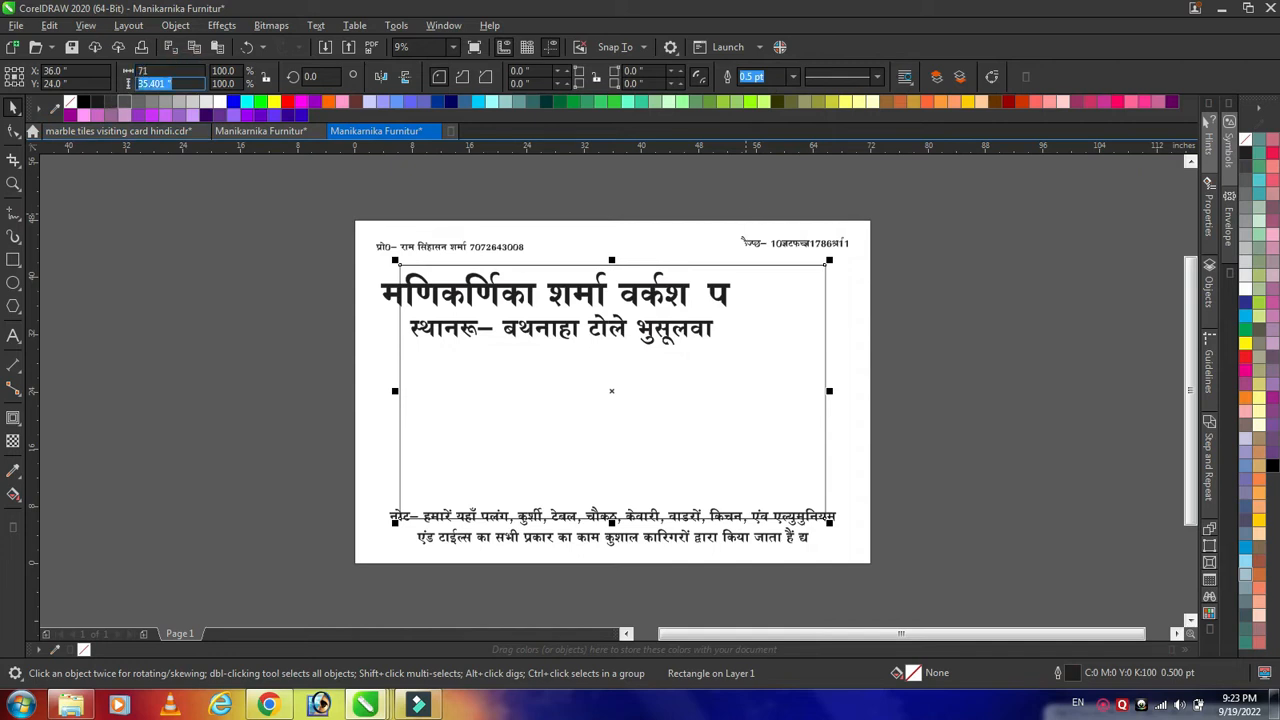
key("Return")
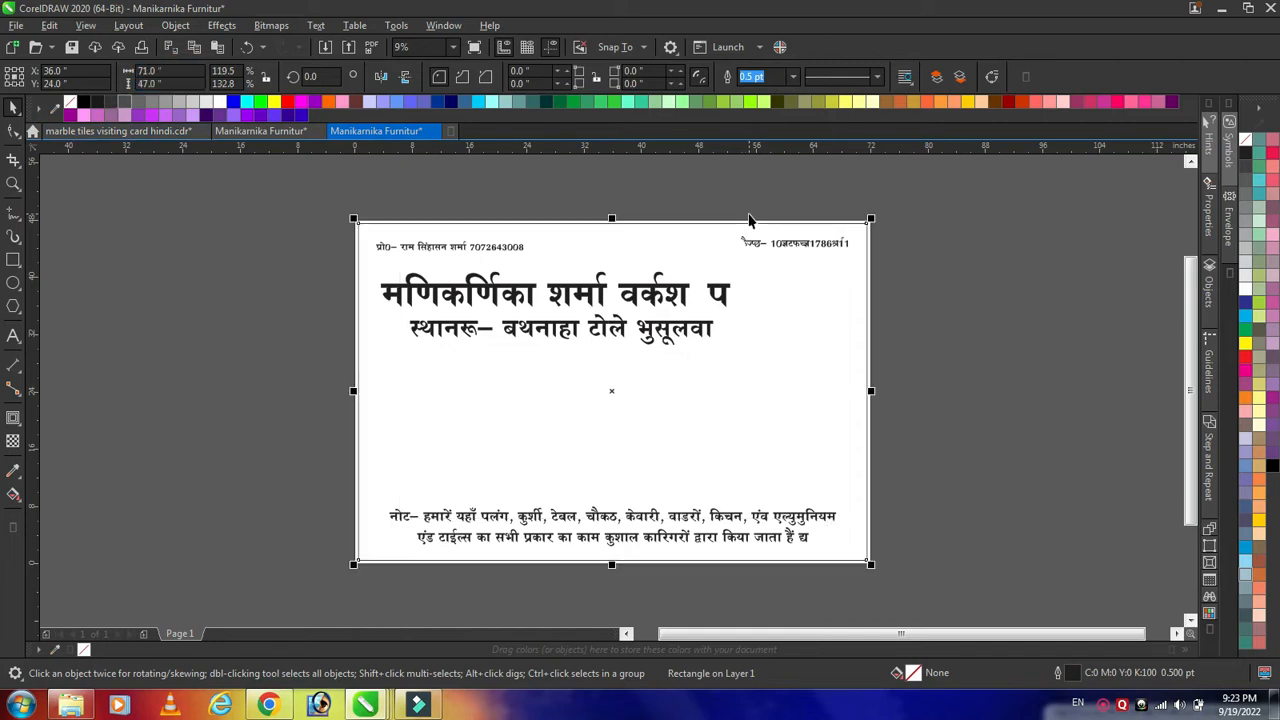
left_click(969, 364)
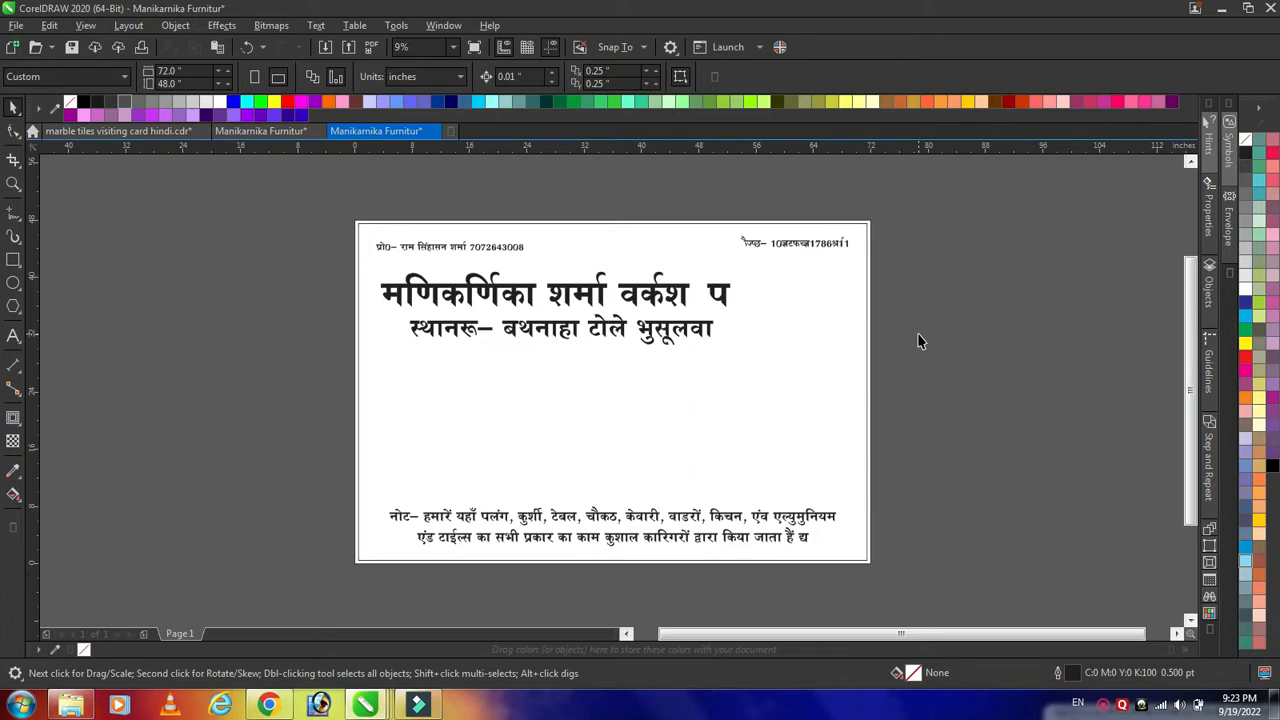
- Fill the outer page rectangle dark blue and the inner rectangle white
scroll(920, 341, "up", 5)
left_click(885, 361)
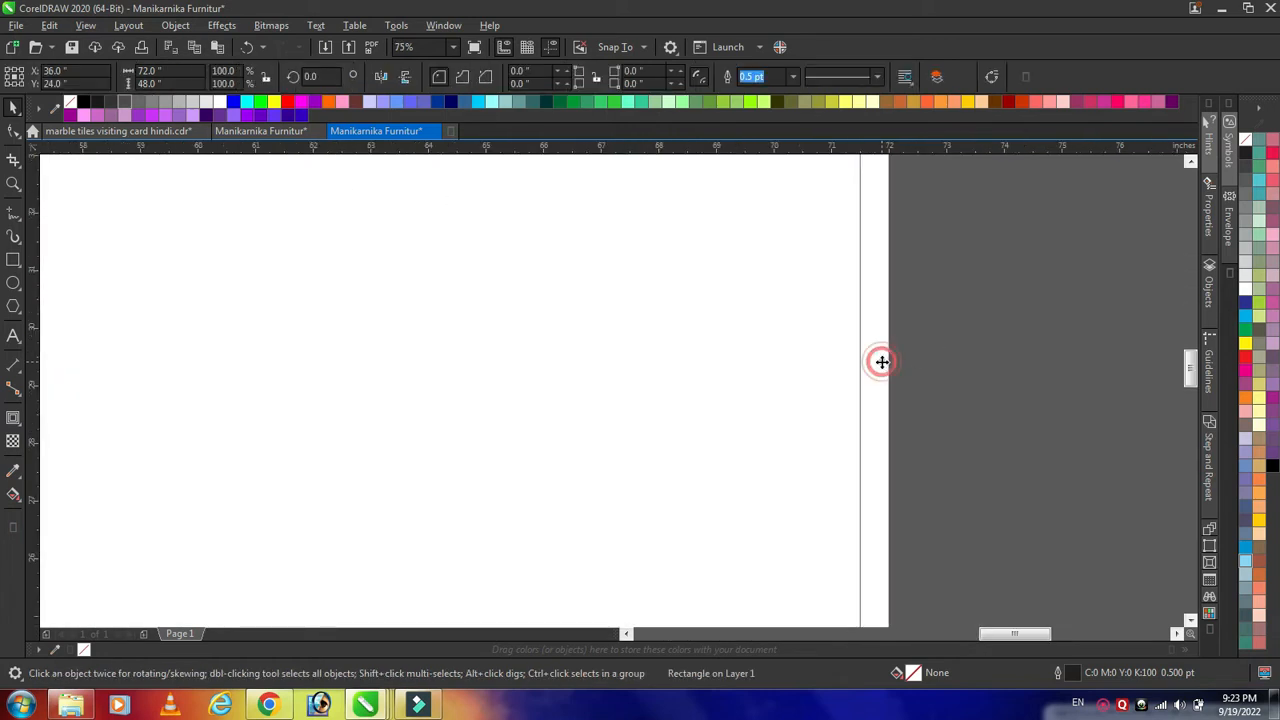
left_click(1245, 302)
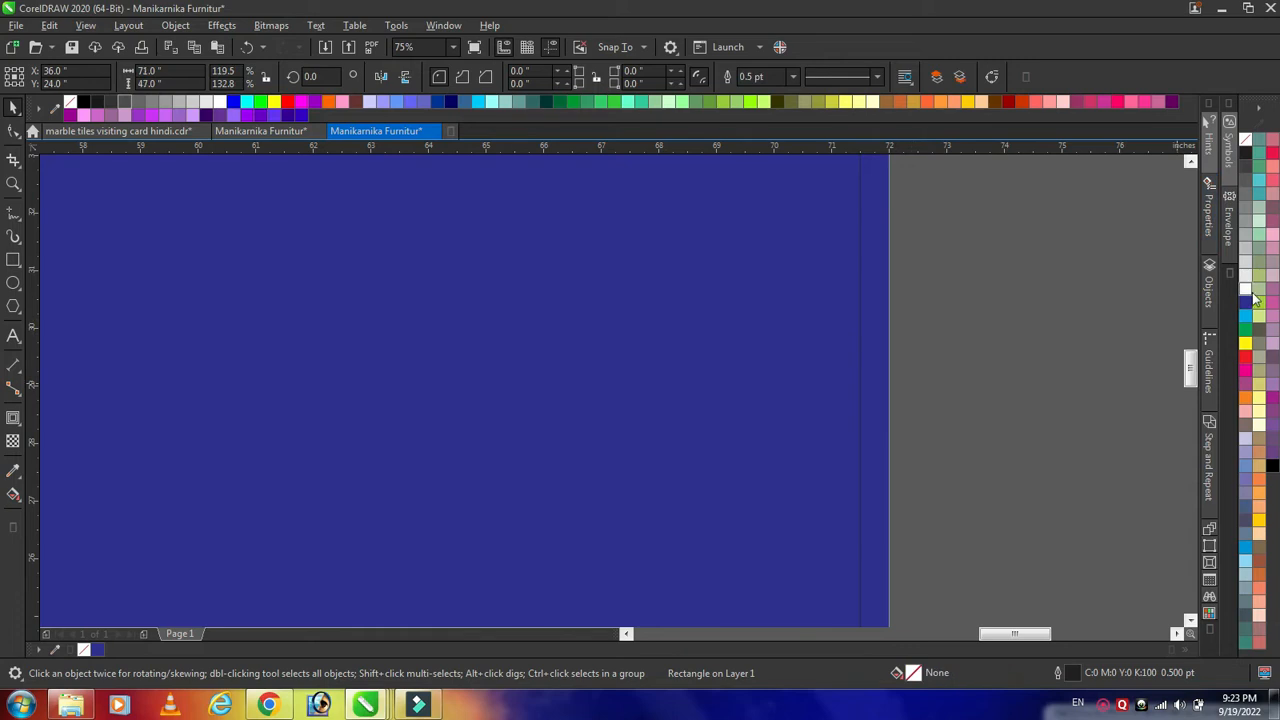
key("ctrl+z")
left_click(1063, 371)
scroll(1063, 371, "down", 5)
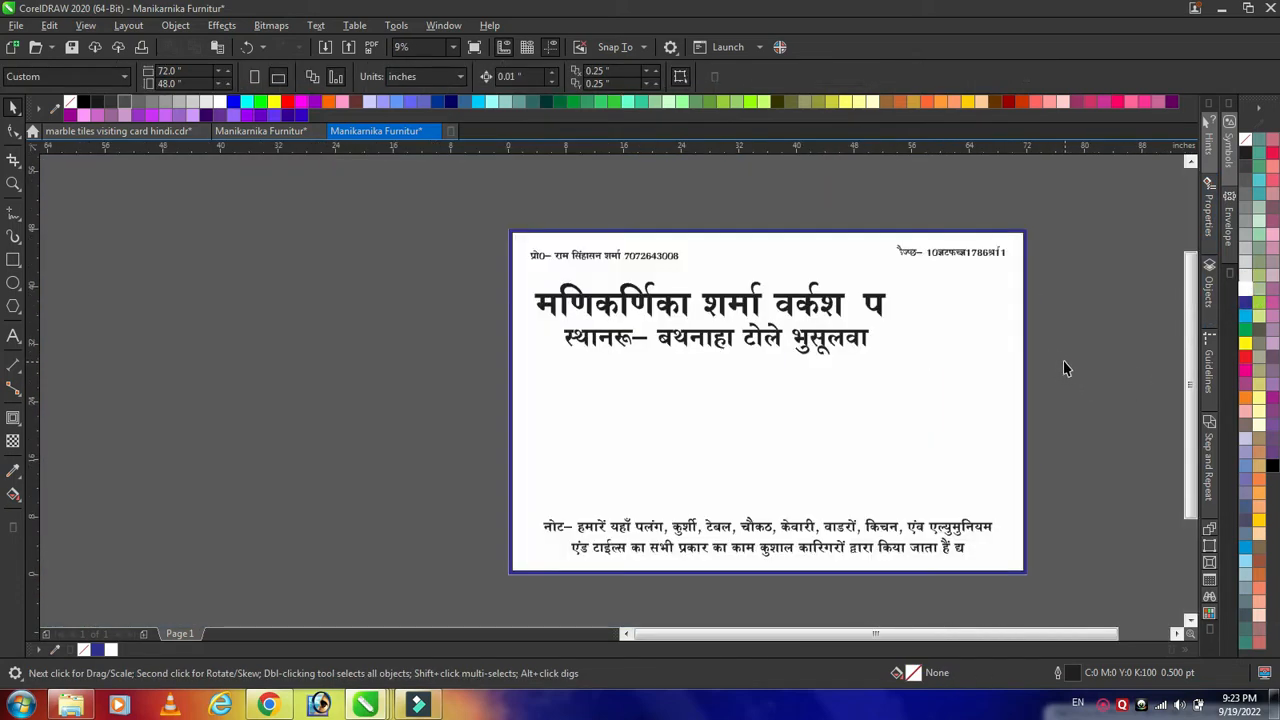
scroll(1064, 369, "up", 1)
left_click(953, 430)
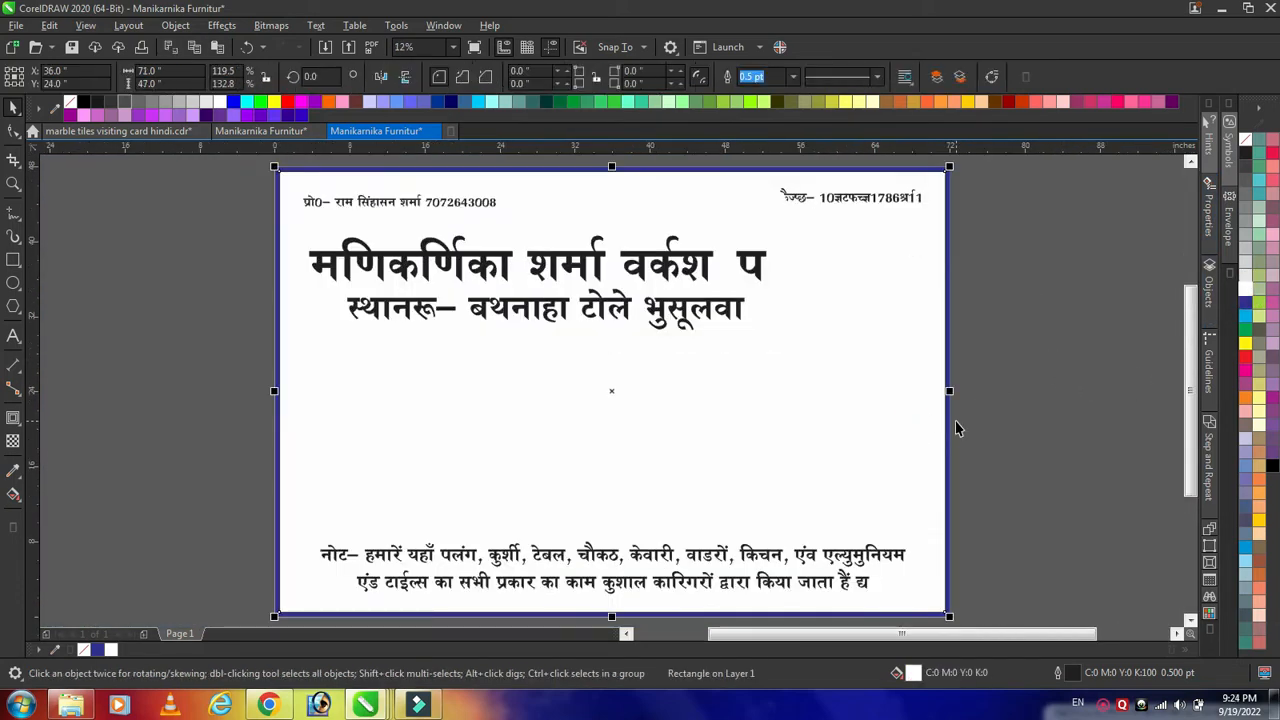
left_click(1057, 350)
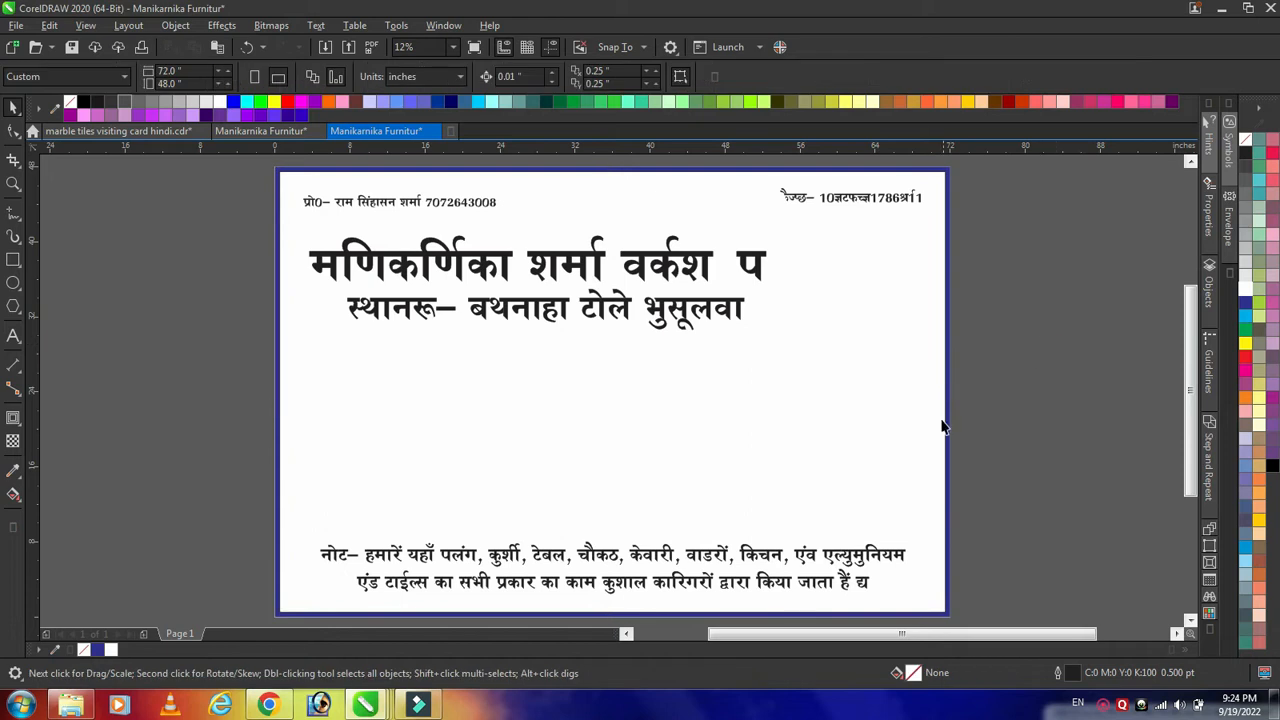
- Fill the outer page rectangle red and the inner rectangle cyan
left_click(950, 425)
right_click(1245, 357)
left_click(1085, 368)
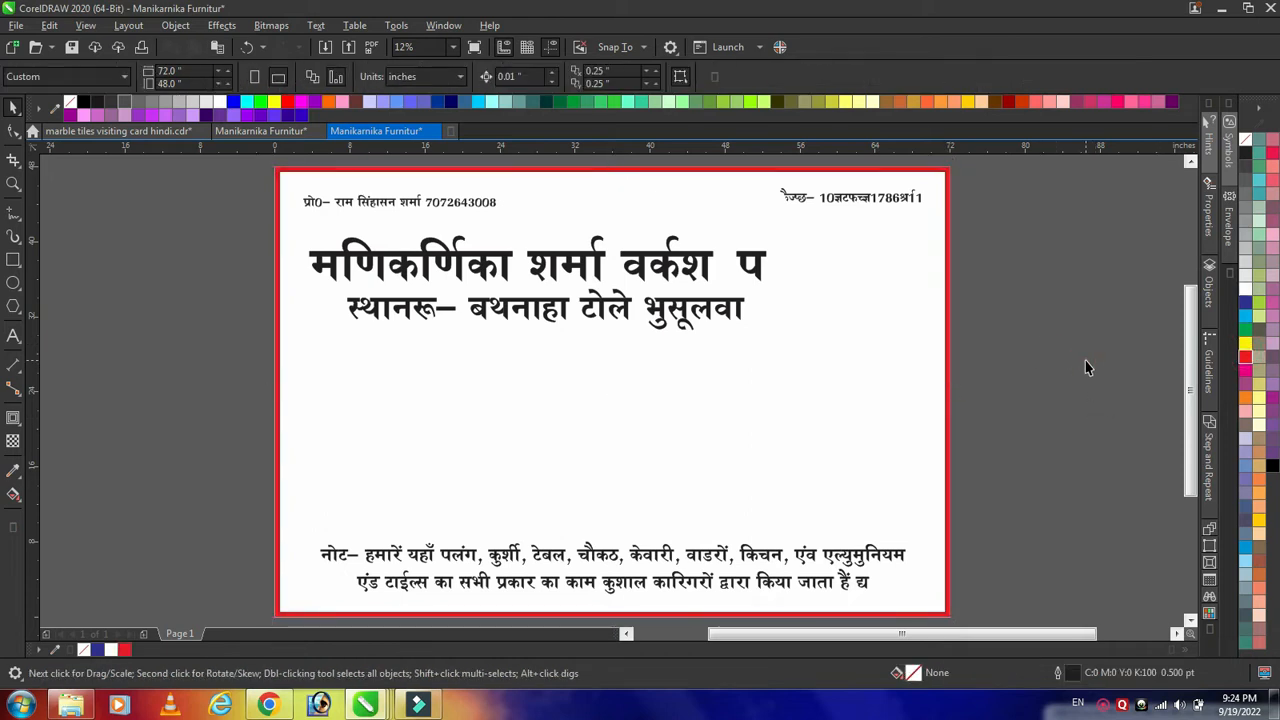
left_click(948, 423)
left_click(1247, 358)
left_click(1245, 343)
left_click(1246, 316)
- Set the inner rectangle's outline to white with a width of 10 pt
key("F12")
left_click(540, 290)
left_click(510, 400)
left_click(540, 290)
left_click(510, 438)
left_click(765, 470)
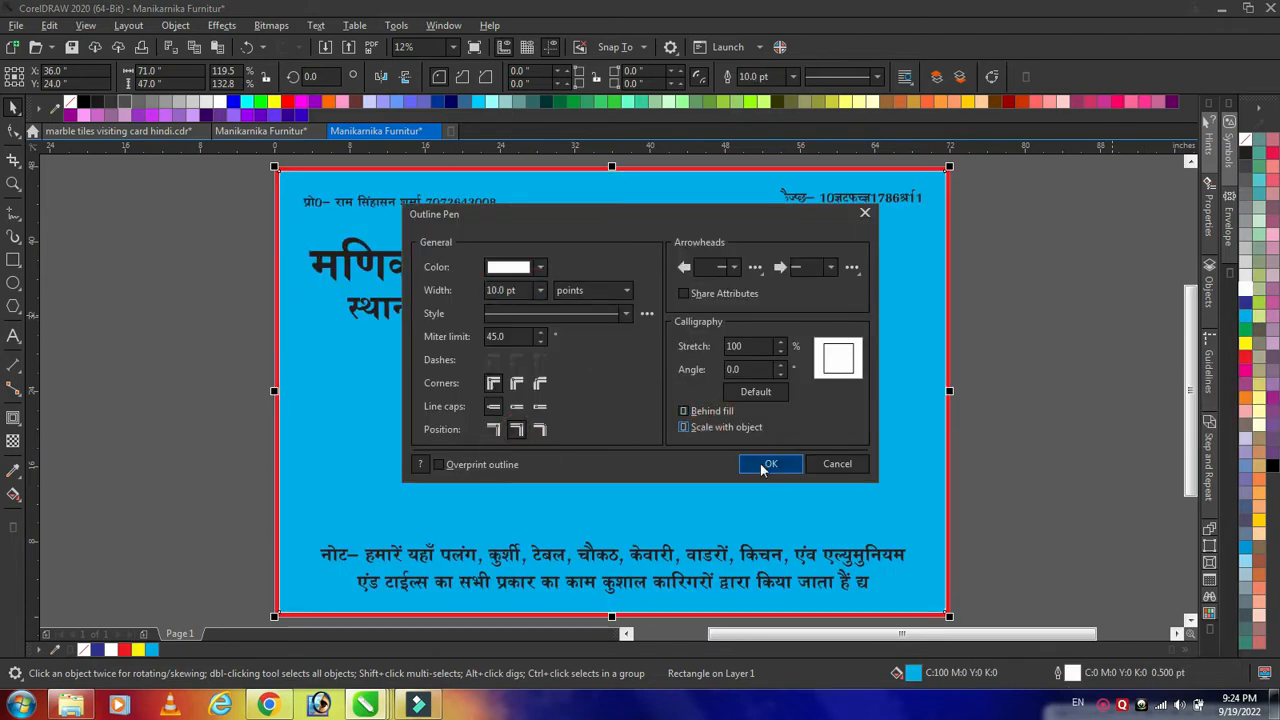
- Set the inner rectangle's white outline width to 12 pt
scroll(278, 370, "up", 6)
scroll(325, 370, "down", 2)
key("F12")
left_click(540, 290)
left_click(500, 439)
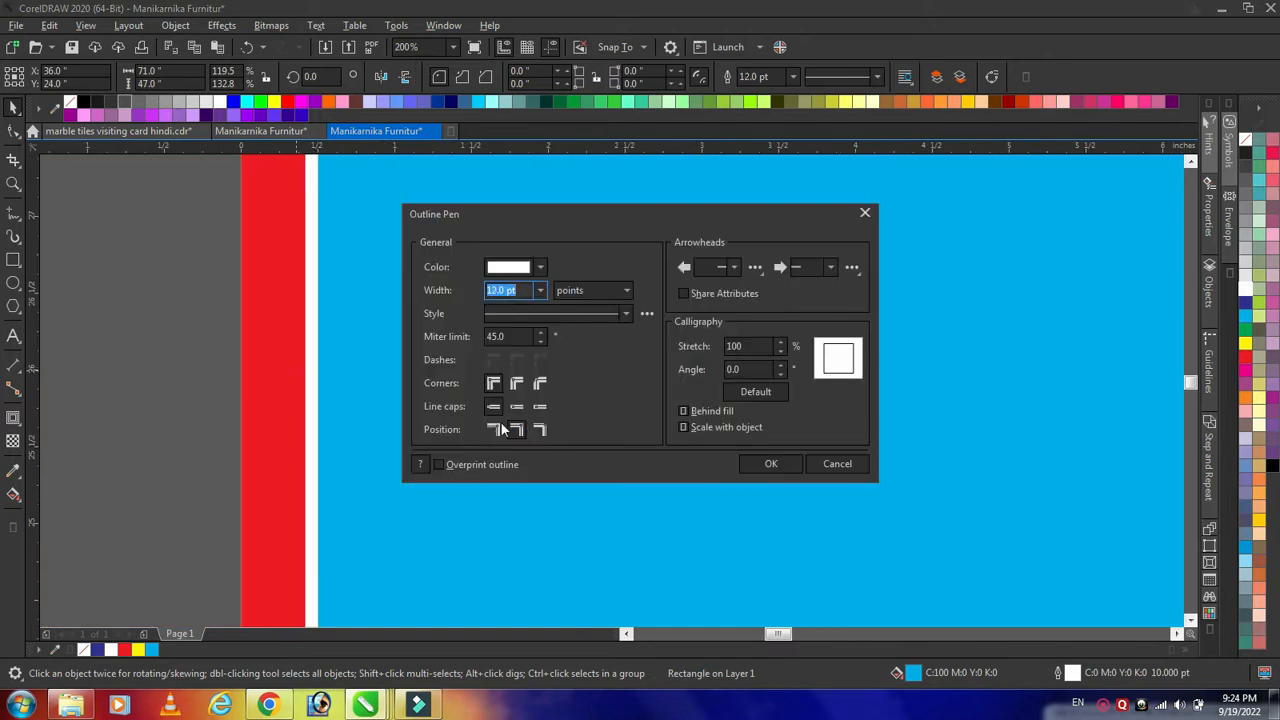
left_click(770, 463)
scroll(509, 391, "down", 1)
scroll(557, 251, "up", 2)
scroll(535, 248, "down", 5)
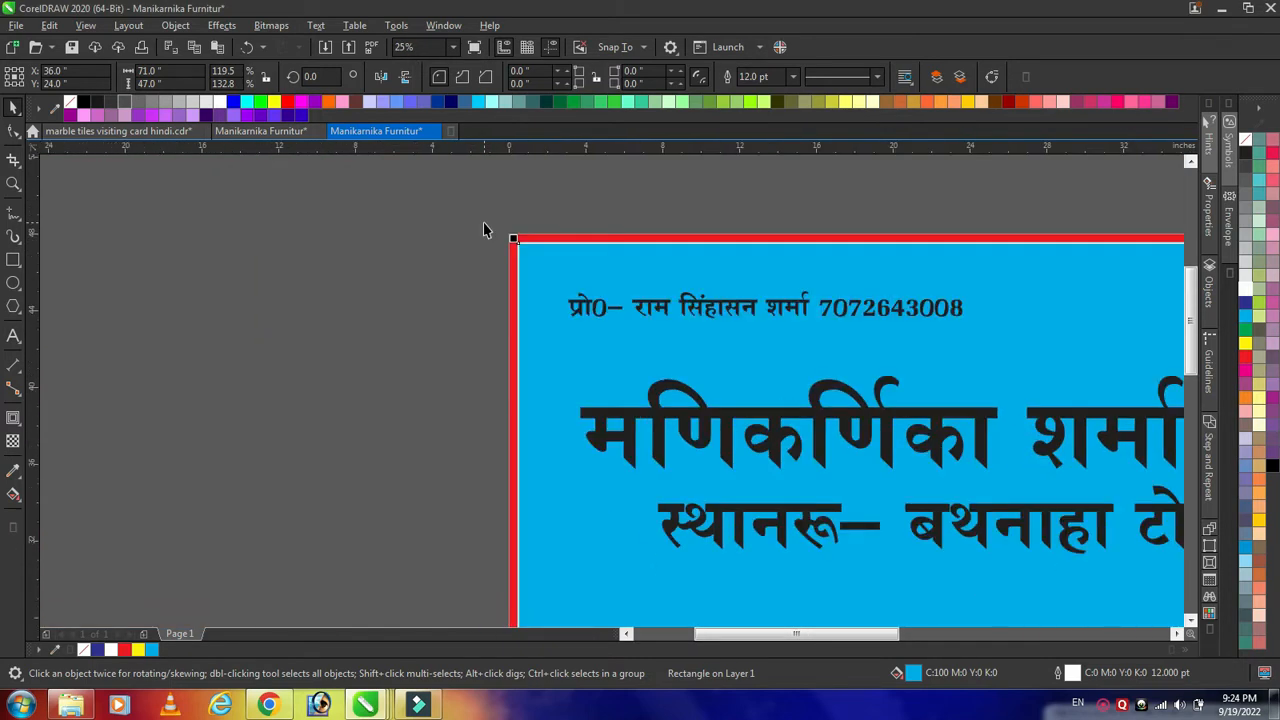
- Correct the heading's last word to वर्कशाँप, enlarge the heading and move the address line further below it
double_click(740, 265)
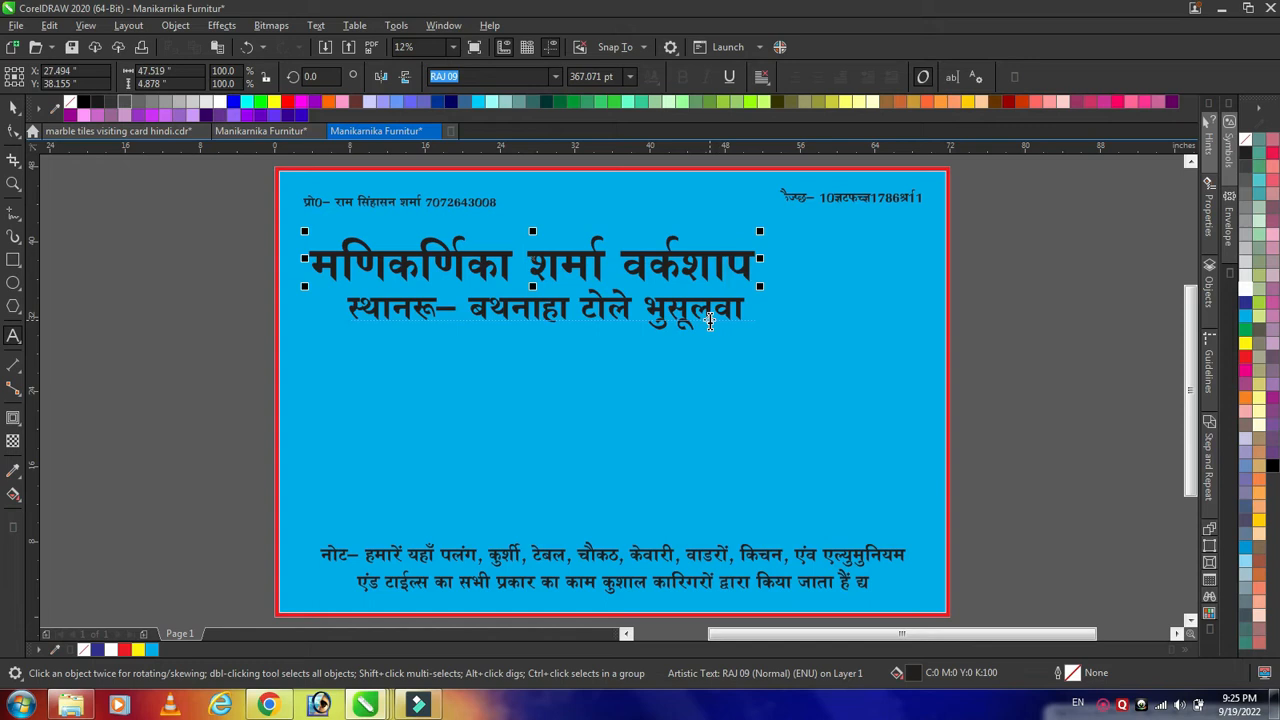
left_click_drag(760, 286, 893, 300)
left_click_drag(660, 315, 637, 395)
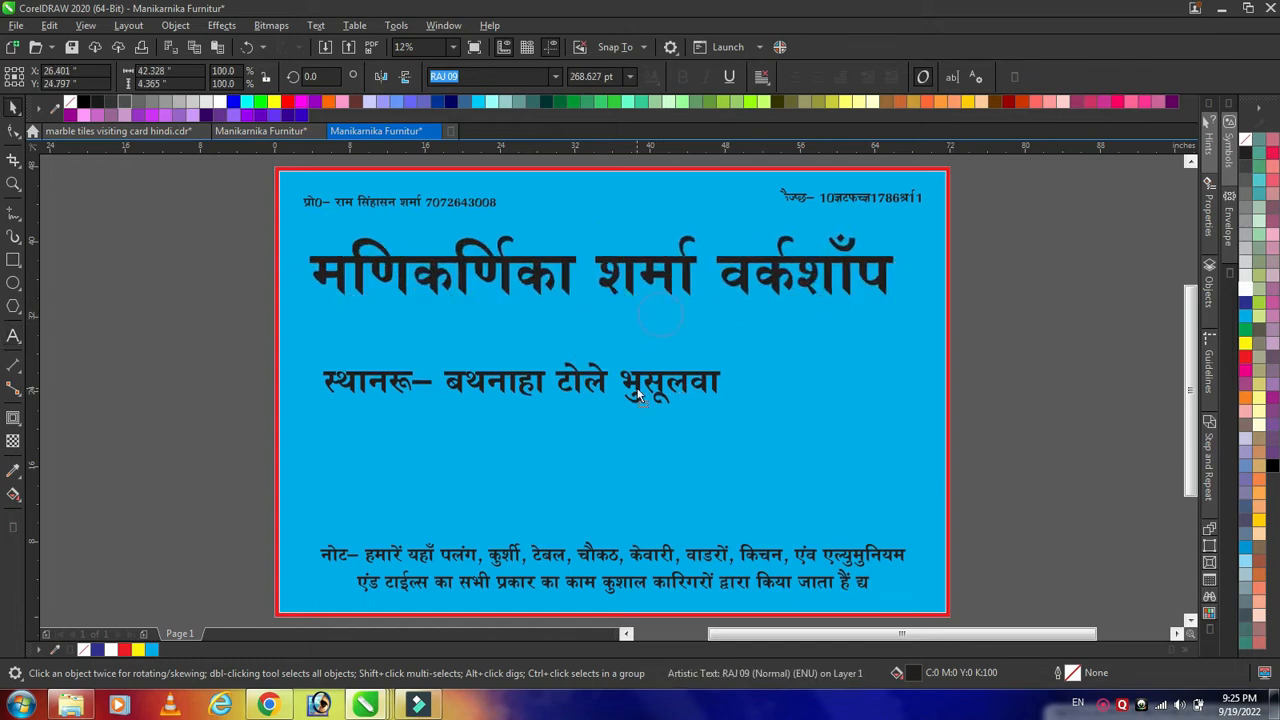
- Insert the word फर्निचर before वर्कशाँप in the heading
mouse_move(270, 711)
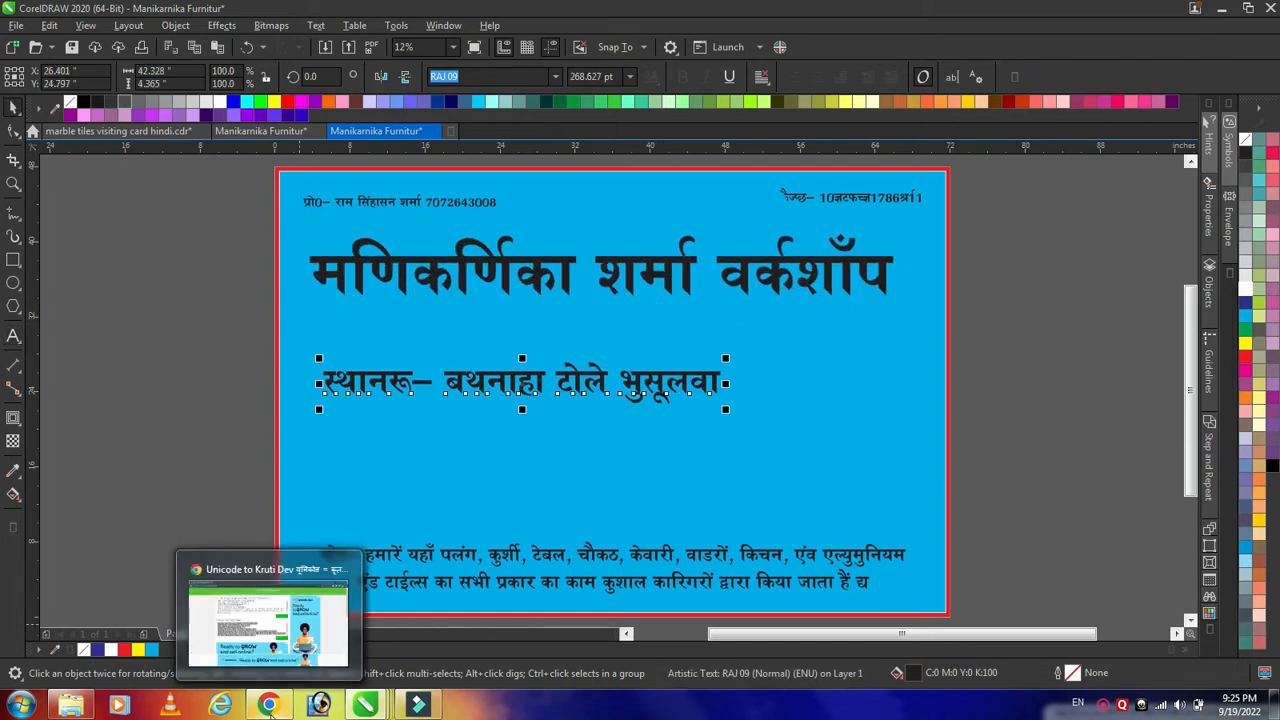
double_click(697, 275)
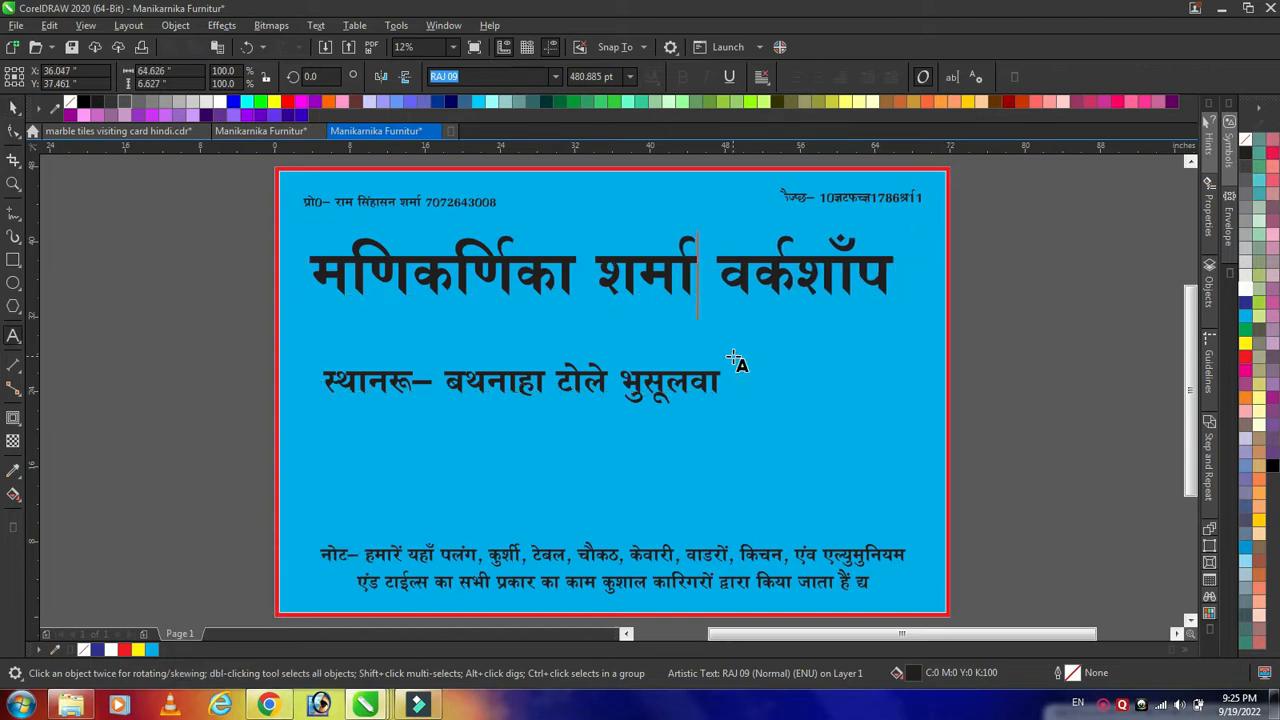
type("फर्नि")
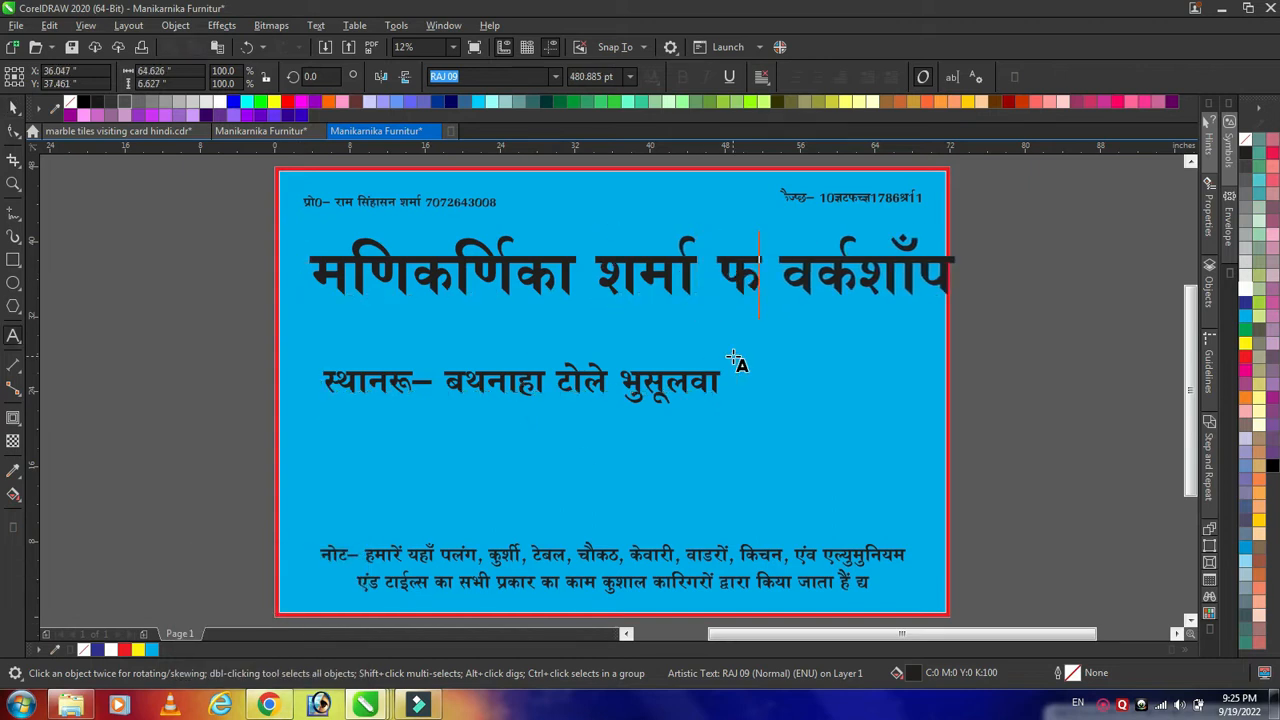
type("चर")
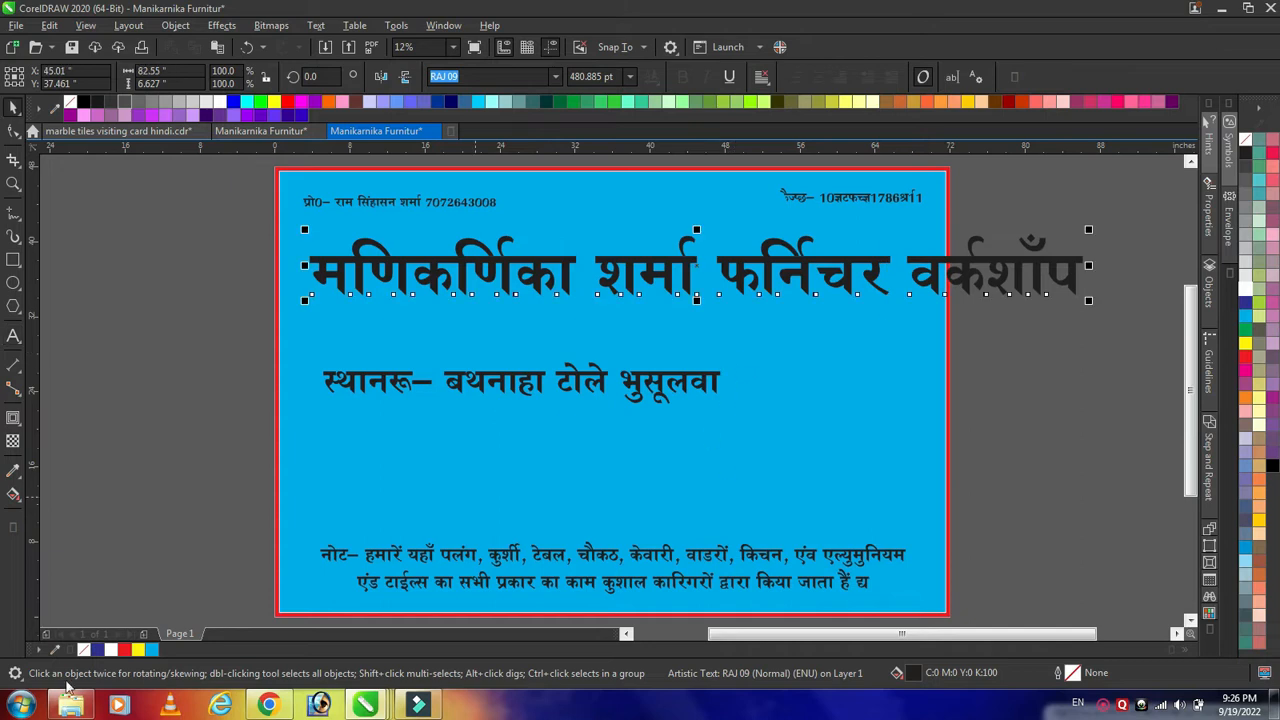
- Set the heading's font to A-SuperHindi-10 and resize it to about 66 in wide and 9.4 in tall
left_click_drag(1088, 300, 935, 288)
left_click(555, 76)
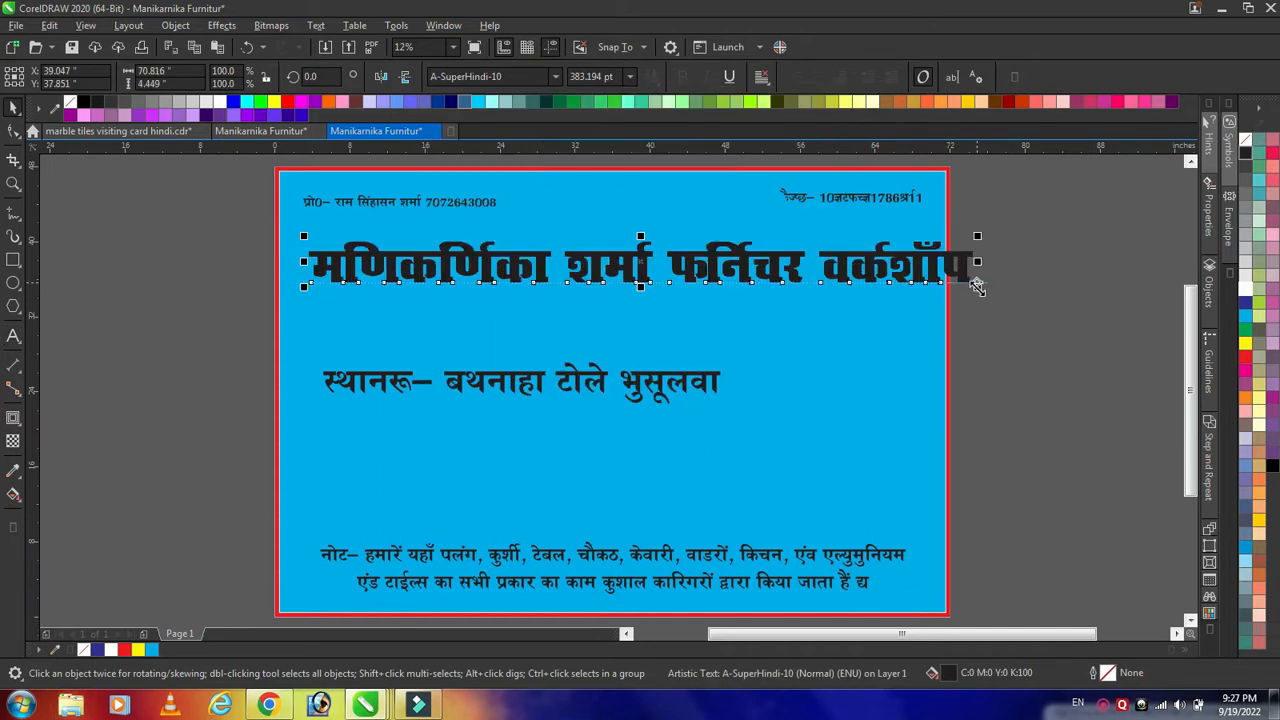
left_click_drag(979, 286, 932, 284)
left_click_drag(617, 286, 627, 329)
- Try stretching the heading to about 69.6 in wide and making it taller, and undo these size changes
left_click_drag(303, 284, 288, 284)
left_click_drag(931, 284, 942, 284)
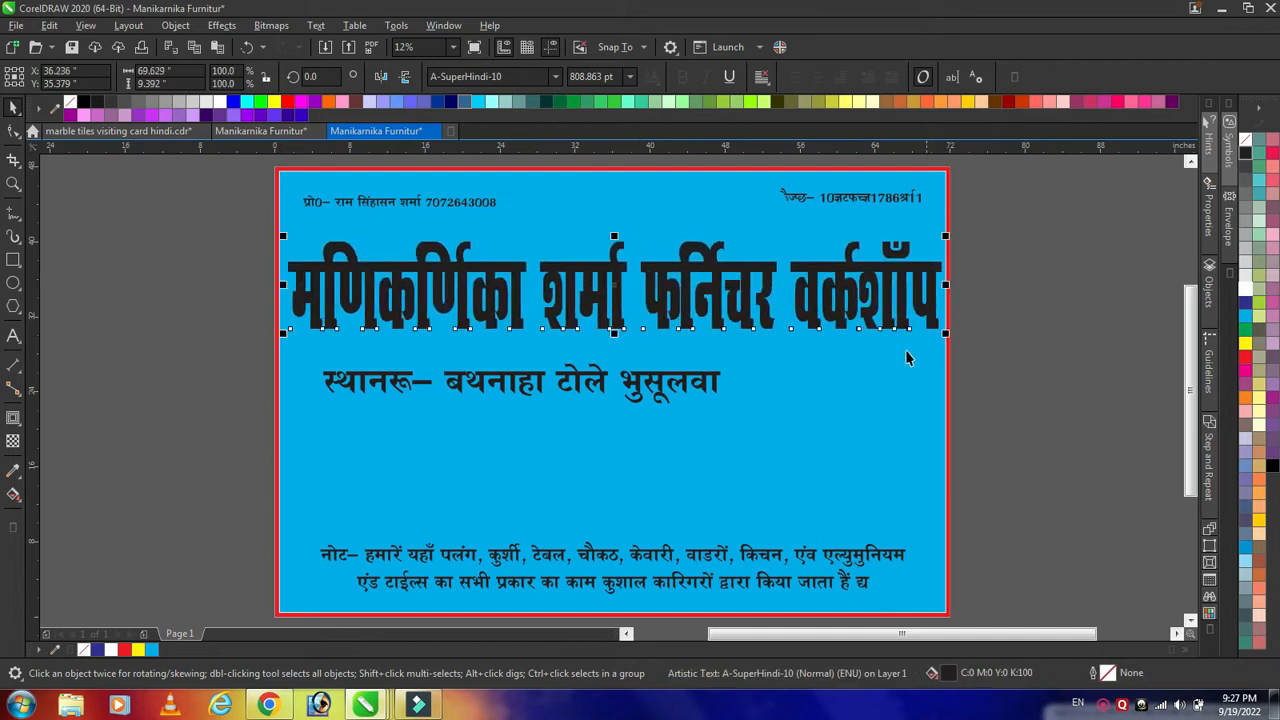
left_click(1024, 346)
left_click(600, 325)
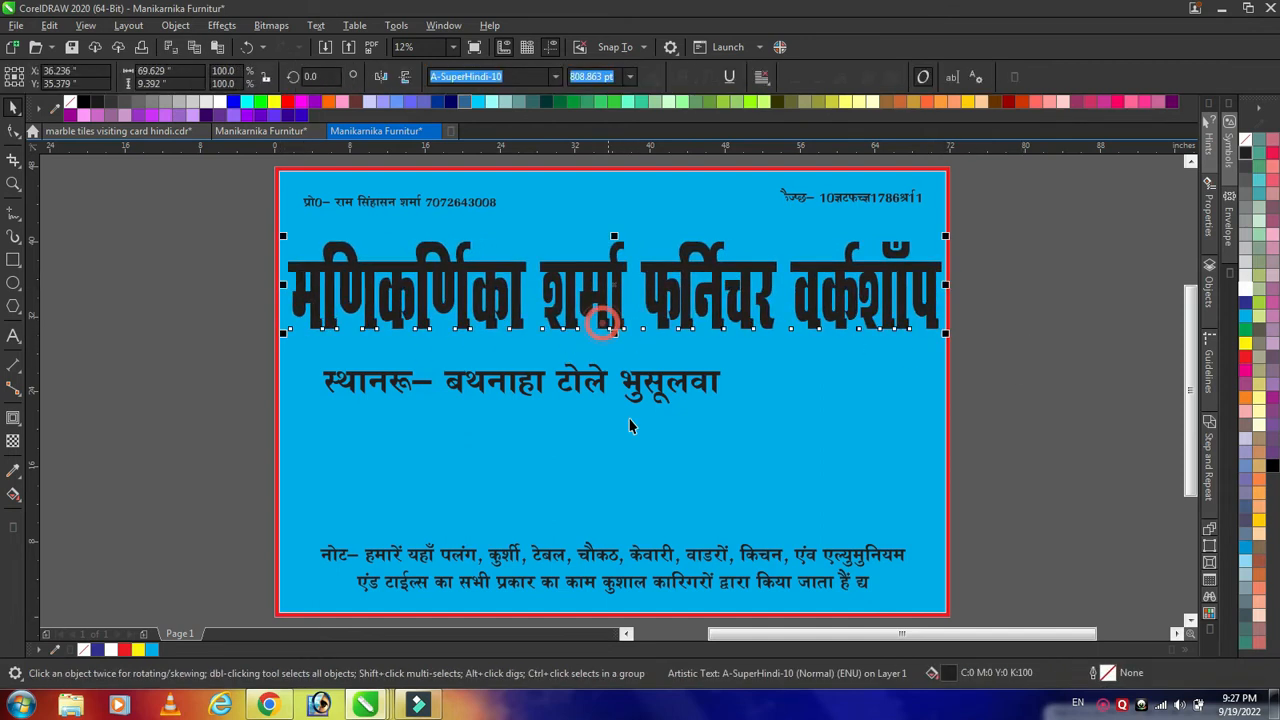
left_click_drag(613, 336, 613, 352)
key("ctrl+z")
key("ctrl+z")
key("ctrl+z")
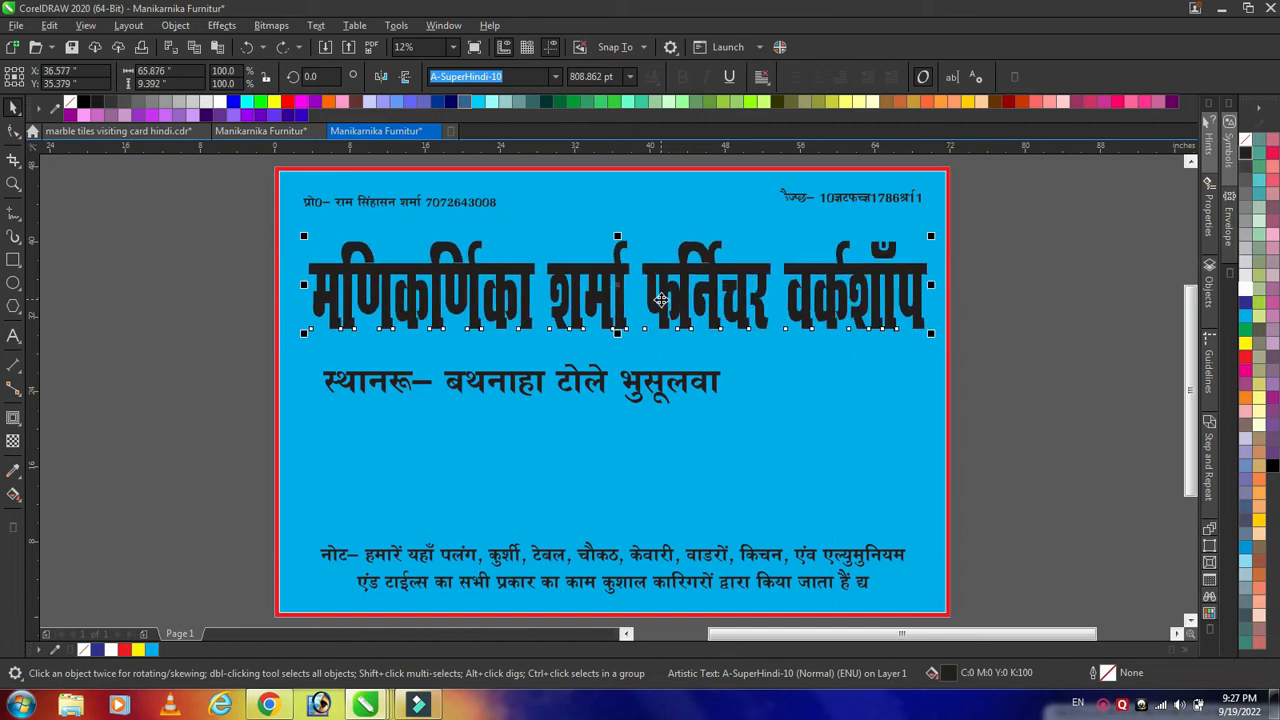
- Try splitting the heading into two lines with the address line moved off the page, and undo these changes
key("F8")
left_click(637, 326)
key("Return")
key("ctrl+space")
left_click_drag(558, 294, 1022, 295)
left_click_drag(651, 380, 190, 341)
left_click_drag(877, 294, 580, 294)
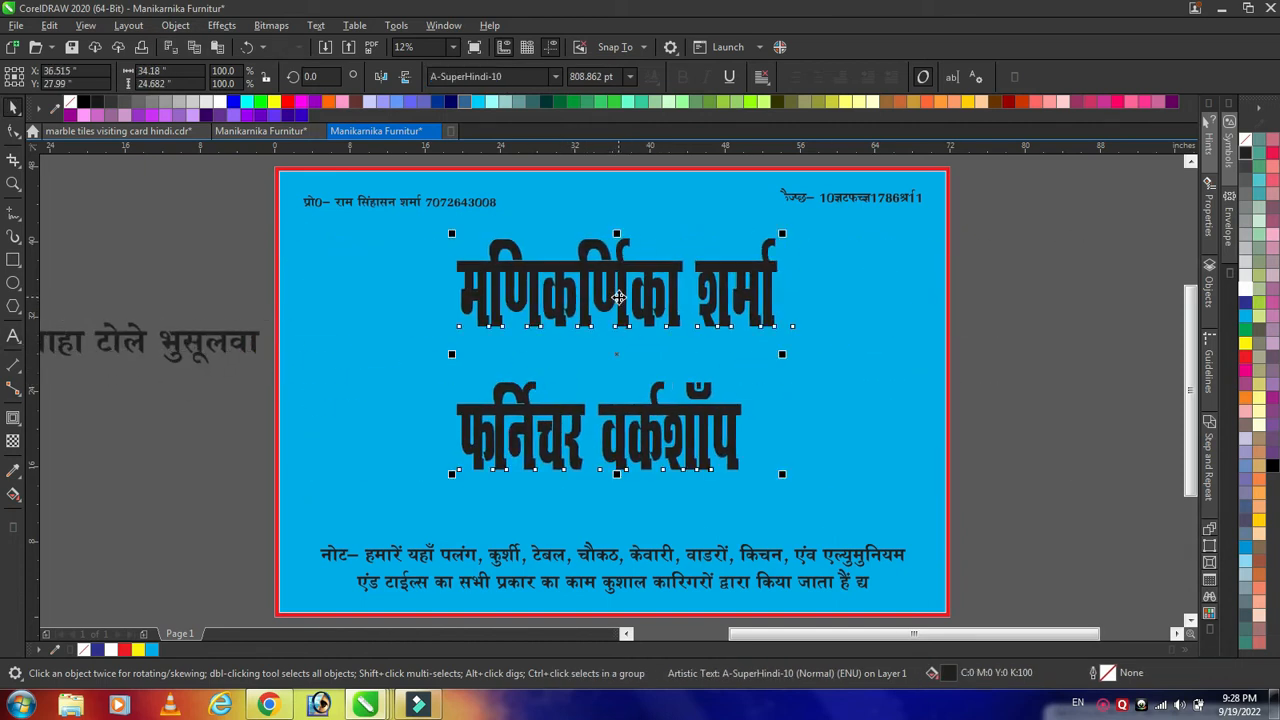
key("ctrl+z")
key("ctrl+z")
key("ctrl+z")
key("ctrl+z")
key("ctrl+z")
key("ctrl+z")
key("ctrl+z")
- Stretch the single-line heading to about 64.5 in wide and 18.7 in tall
left_click(731, 269)
left_click(728, 268)
left_click_drag(734, 268, 900, 269)
left_click_drag(590, 304, 591, 416)
left_click(555, 77)
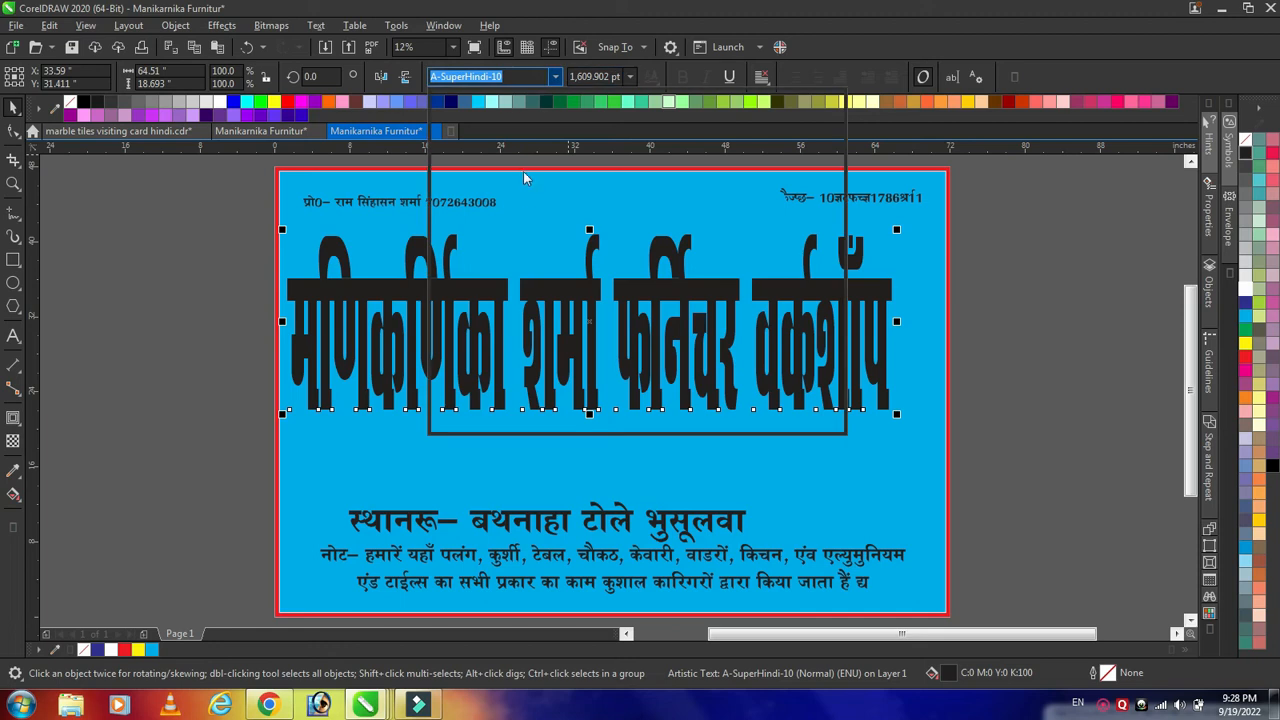
left_click(1052, 332)
- Close the other Manikarnika Furnitur document and set the heading's font to A-SuperHindi-10
left_click(318, 131)
left_click(640, 389)
left_click(706, 371)
left_click(557, 78)
left_click(520, 226)
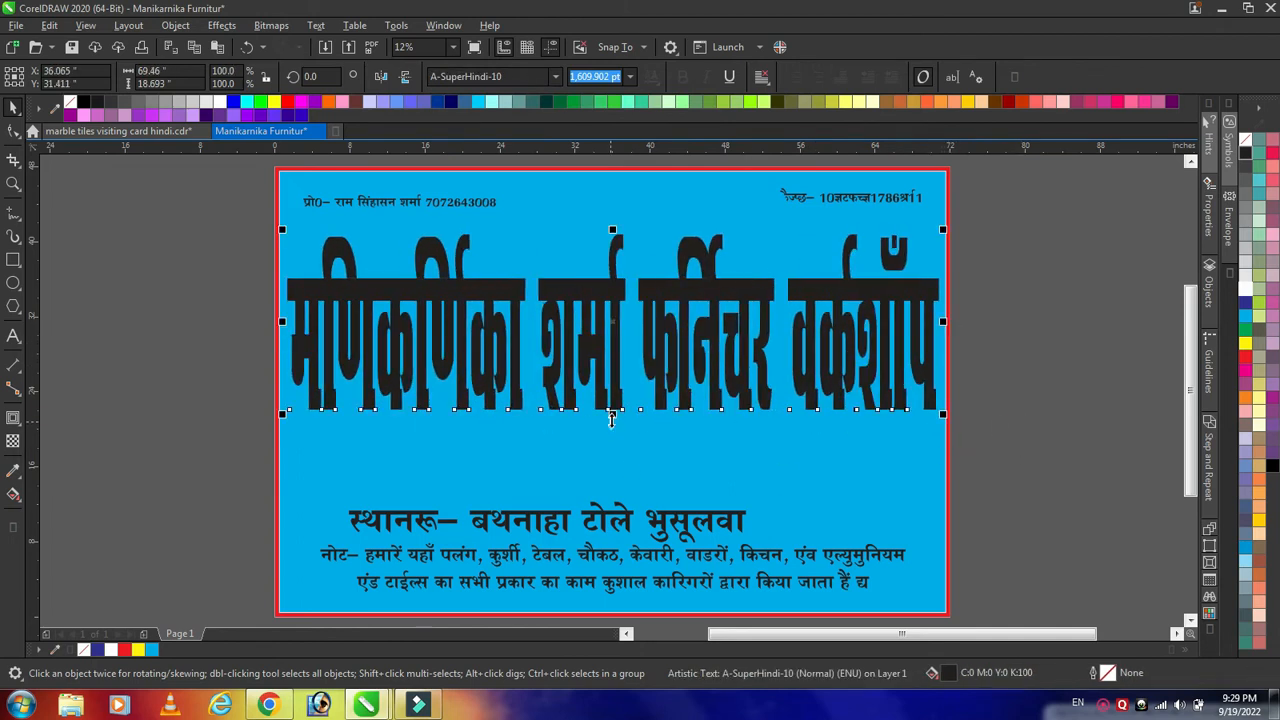
- Split the heading into two lines before फर्निचर and break the lines apart into separate text objects
left_click_drag(612, 418, 749, 350)
key("F8")
left_click(648, 299)
key("Return")
key("ctrl+space")
key("ctrl+k")
- Enlarge the first heading line across the page and place फर्निचर वर्कशाँप below it, about 41.5 in wide and 9.5 in tall
left_click_drag(671, 309, 681, 285)
left_click_drag(759, 326, 922, 366)
left_click_drag(571, 417, 913, 421)
left_click_drag(626, 457, 599, 465)
left_click_drag(599, 415, 536, 415)
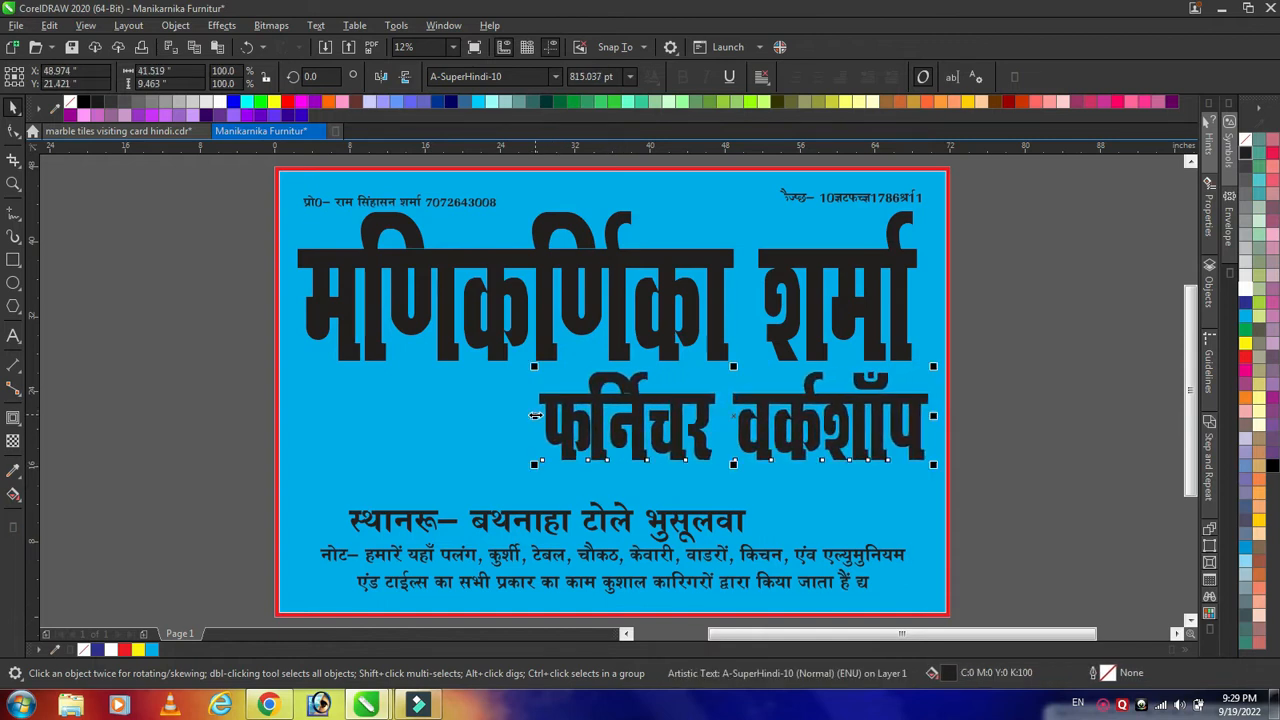
- Resize the first heading line to about 67 in wide and 13.7 in tall
left_click_drag(922, 366, 785, 333)
left_click_drag(786, 270, 934, 284)
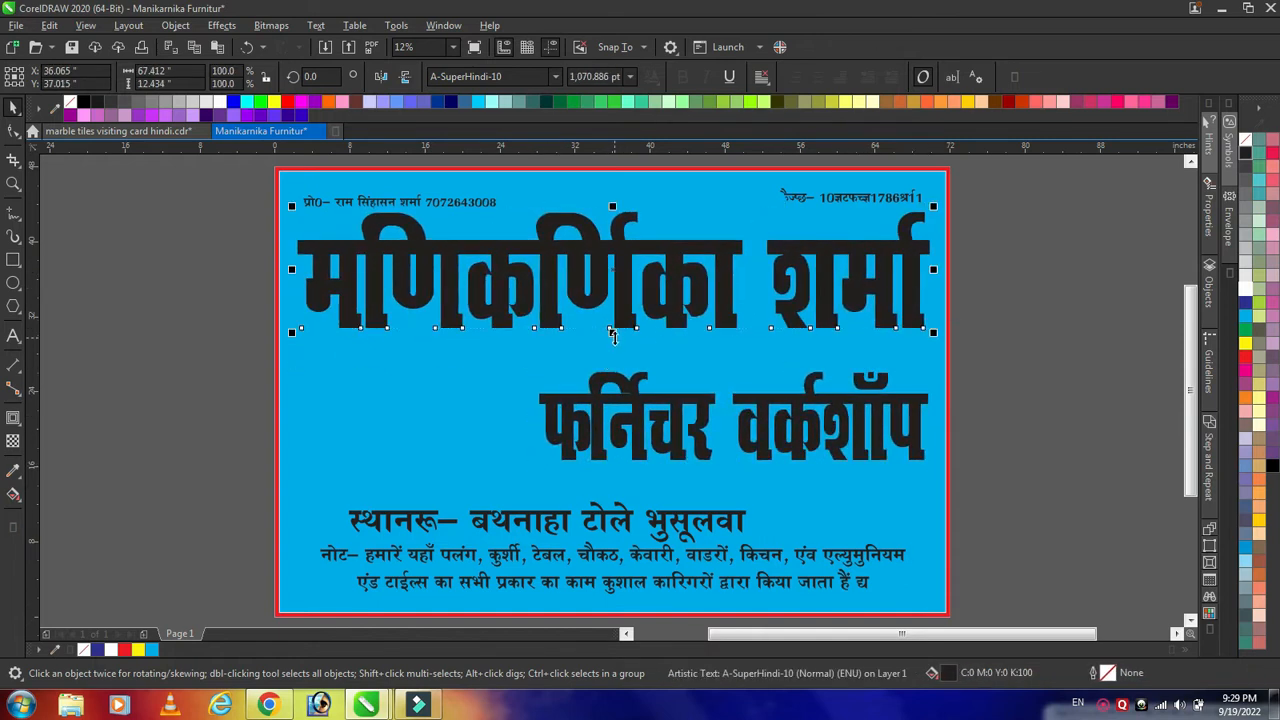
left_click_drag(613, 333, 613, 345)
- Try the A-SuperHindi-8 font on the first heading line
left_click(555, 76)
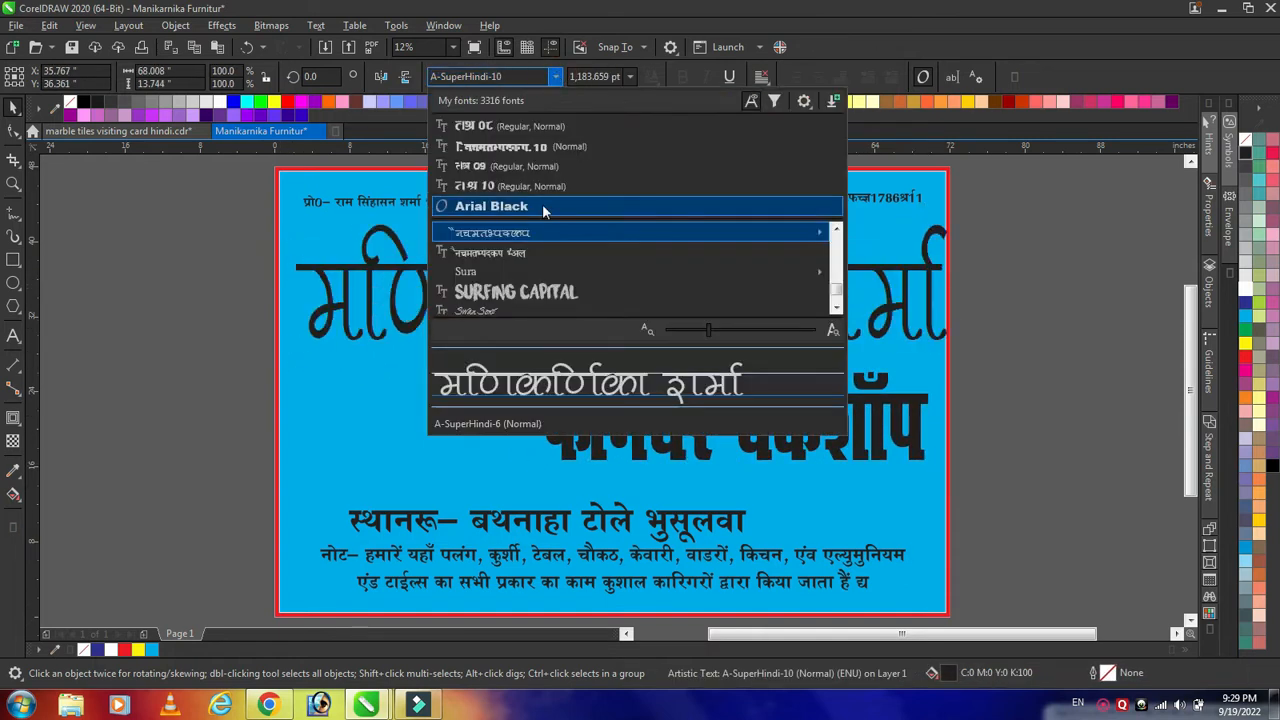
mouse_move(543, 232)
left_click(963, 394)
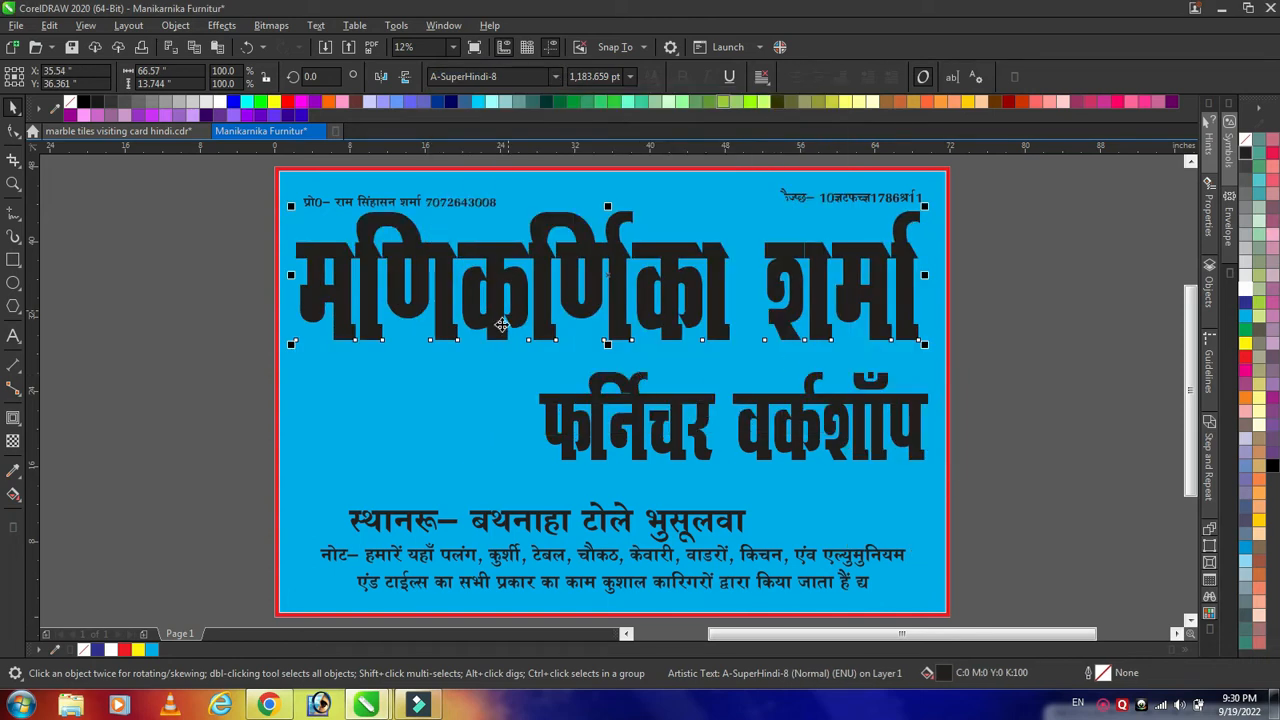
- Set the first heading line's font to RAJ 02 and resize it to about 67.6 in wide and 11.6 in tall
left_click(547, 78)
type("RAJ 08")
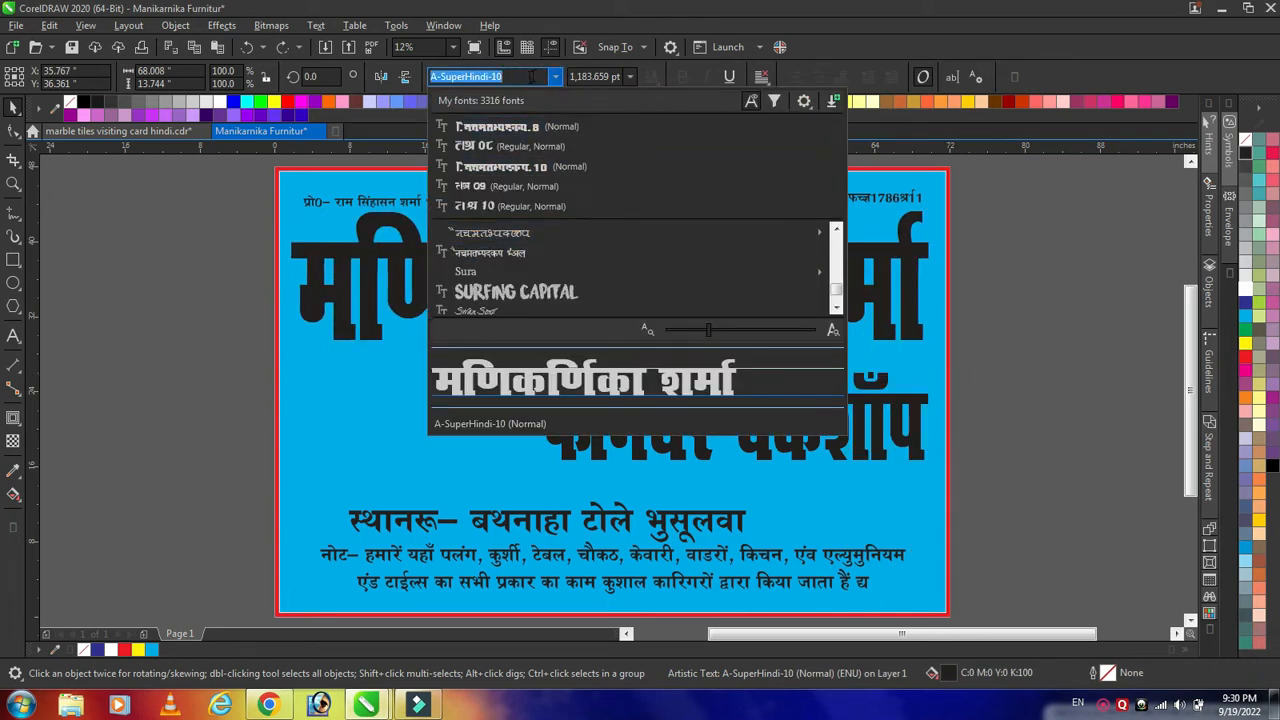
mouse_move(718, 292)
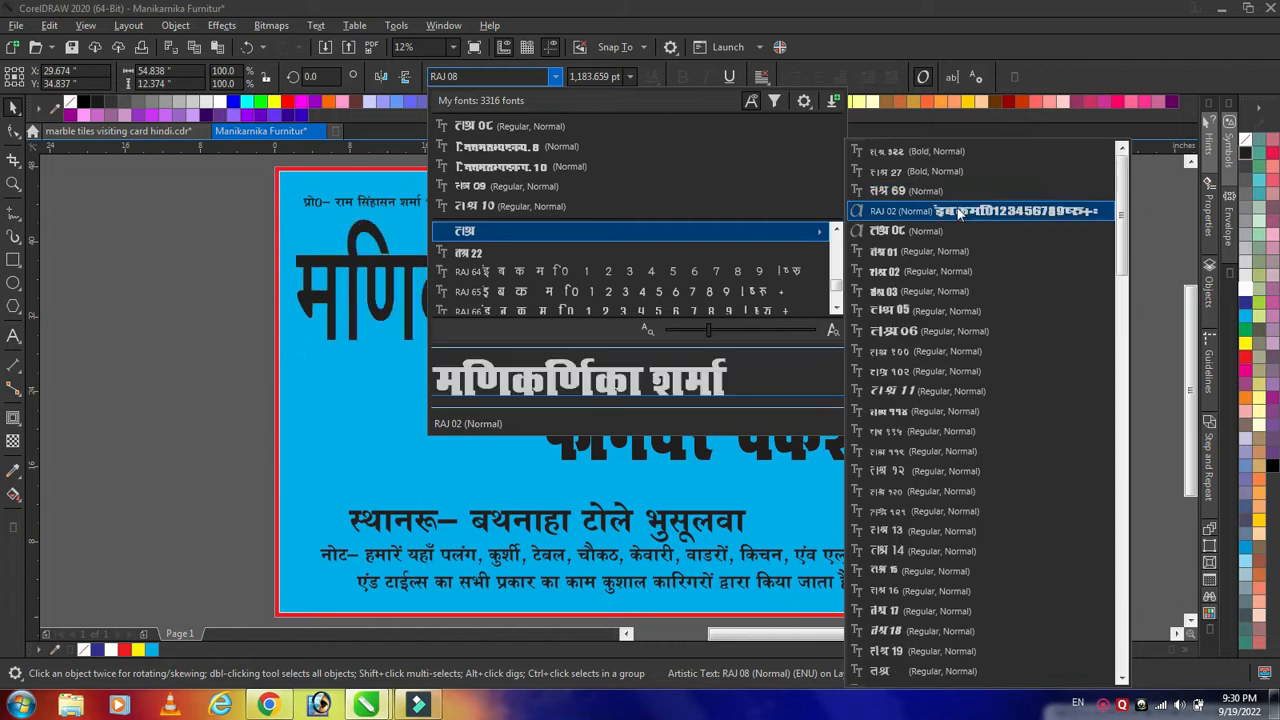
left_click(942, 210)
left_click_drag(943, 279, 947, 279)
left_click_drag(947, 347, 844, 327)
left_click_drag(842, 272, 925, 276)
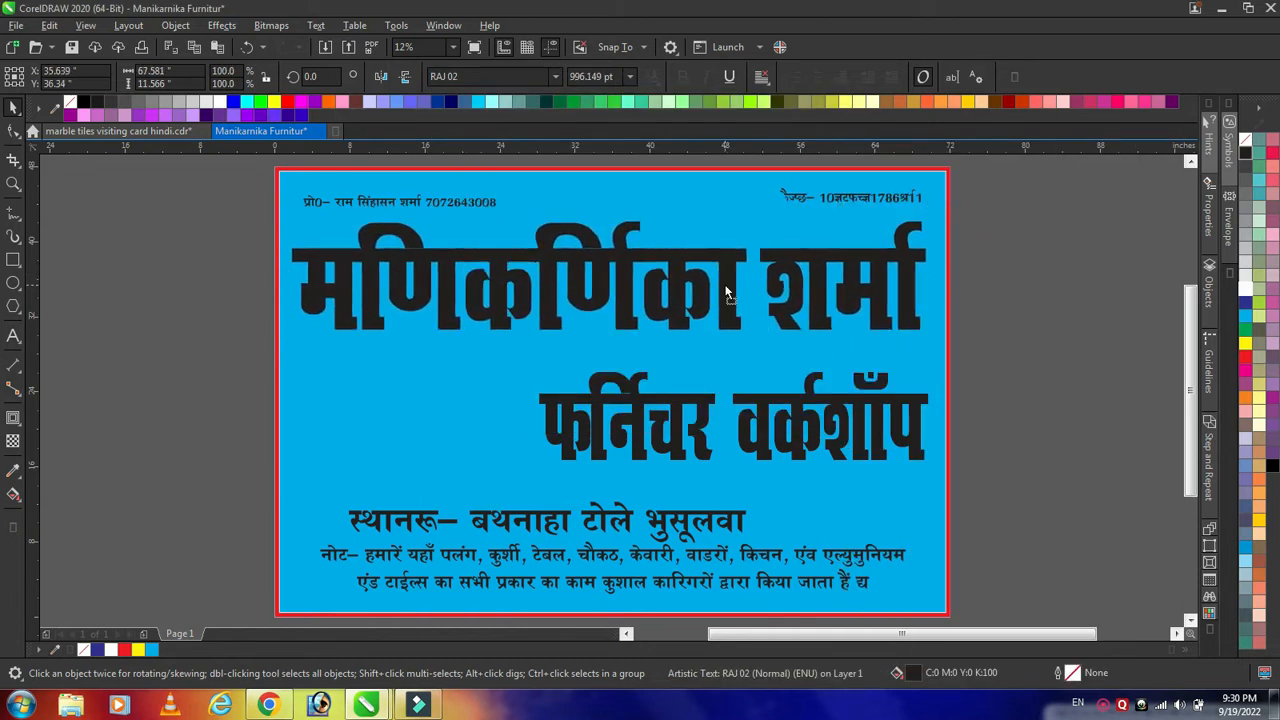
- Move फर्निचर वर्कशाँप up close beneath the first heading line and place the address line directly below it
left_click_drag(703, 420, 718, 364)
left_click(1000, 383)
left_click_drag(690, 530, 745, 452)
left_click(1091, 442)
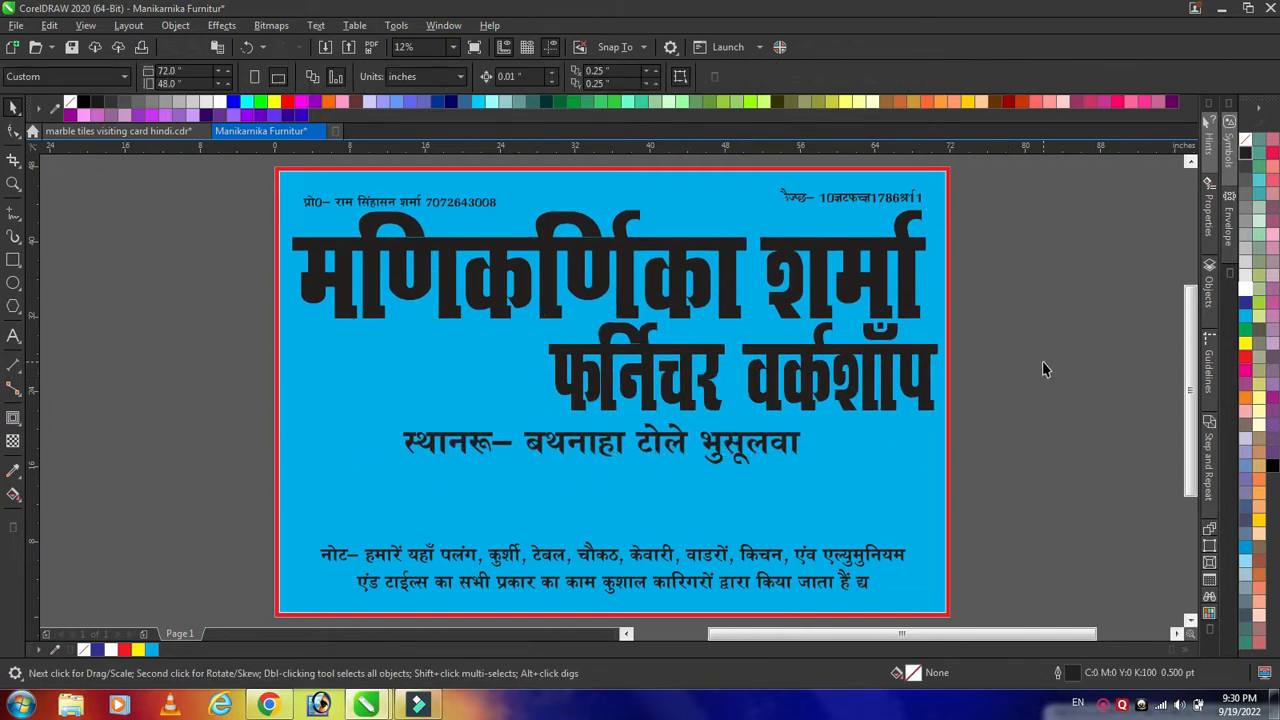
- Widen फर्निचर वर्कशाँप and shift it towards the middle of the banner
left_click_drag(710, 403, 597, 411)
left_click(1043, 370)
left_click(805, 385)
left_click_drag(831, 377, 906, 385)
left_click(1086, 387)
- Set the two-line note's font to A-SuperHindi-10 and enlarge it to about 66.2 in wide near the banner's lower edge
left_click(735, 556)
left_click(555, 76)
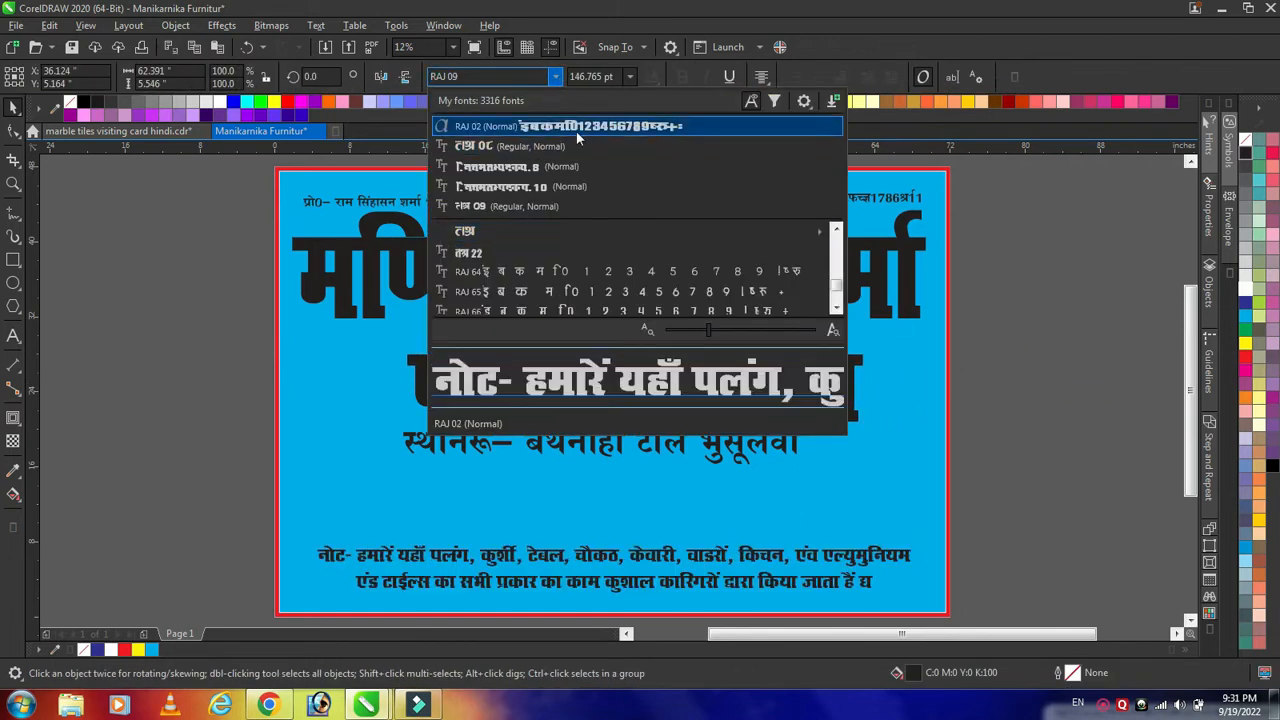
left_click(543, 188)
scroll(646, 592, "up", 1)
scroll(648, 594, "down", 1)
left_click_drag(631, 588, 637, 601)
scroll(635, 600, "down", 2)
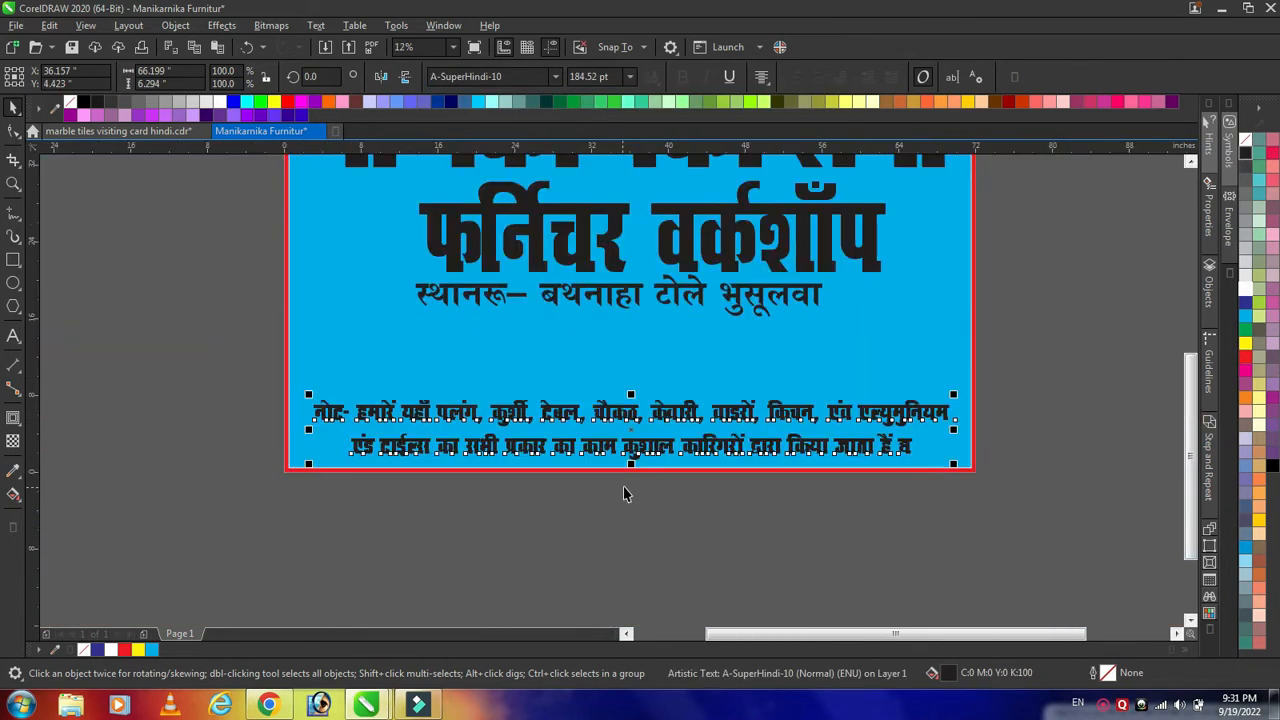
scroll(374, 473, "up", 2)
scroll(471, 463, "down", 1)
scroll(1043, 449, "up", 1)
left_click_drag(814, 432, 820, 507)
scroll(577, 487, "down", 1)
- Tighten the note's line spacing, nudge it into place and centre it horizontally on the banner background
key("F10")
left_click_drag(53, 496, 65, 479)
key("space")
scroll(512, 411, "down", 1)
key("Up")
key("Up")
key("Up")
key("Left")
left_click_drag(755, 387, 755, 391)
left_click(783, 326, "shift")
key("c")
- Fill the note text with dark blue and give it a white outline of width 10
left_click(707, 386)
left_click(1245, 289)
left_click(827, 470)
scroll(576, 380, "up", 2)
left_click(697, 437)
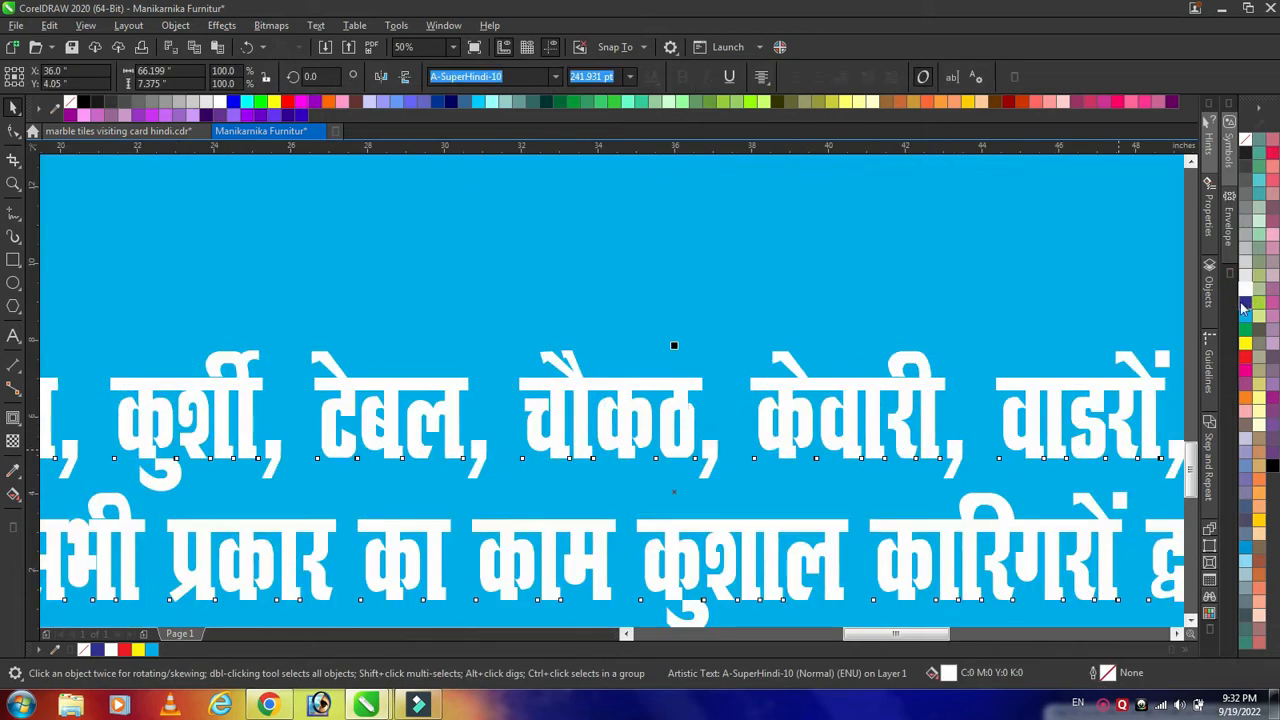
left_click(1245, 301)
right_click(1245, 289)
key("F12")
type("10")
key("Return")
- Align the note's centre horizontally with the banner background again
scroll(559, 441, "up", 1)
scroll(588, 401, "down", 3)
left_click(707, 545)
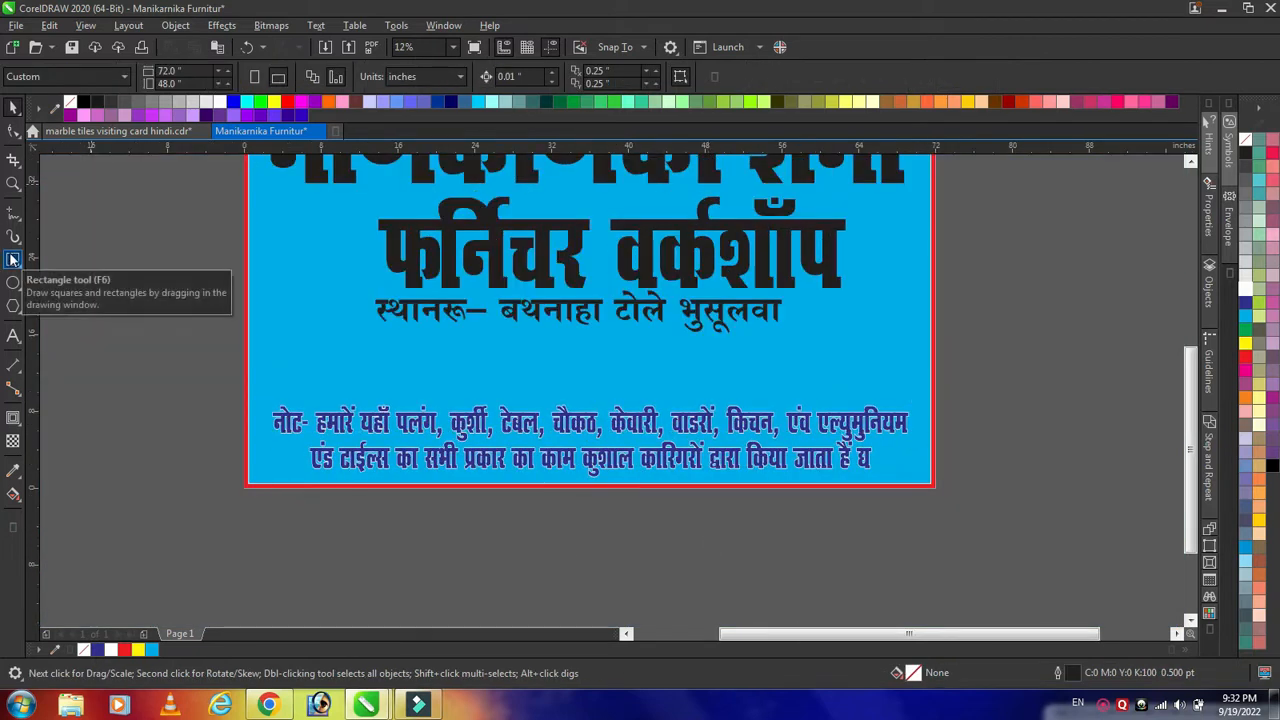
left_click(543, 421)
left_click(572, 422)
left_click(628, 375, "shift")
key("c")
- Draw a rectangle about 75.7 in wide and 9.9 in tall across the note area and fill it red
left_click(1180, 492)
mouse_move(1188, 493)
left_mouse_down()
mouse_move(1198, 431)
mouse_move(1196, 473)
left_mouse_up()
left_click(13, 260)
left_click_drag(219, 450, 942, 546)
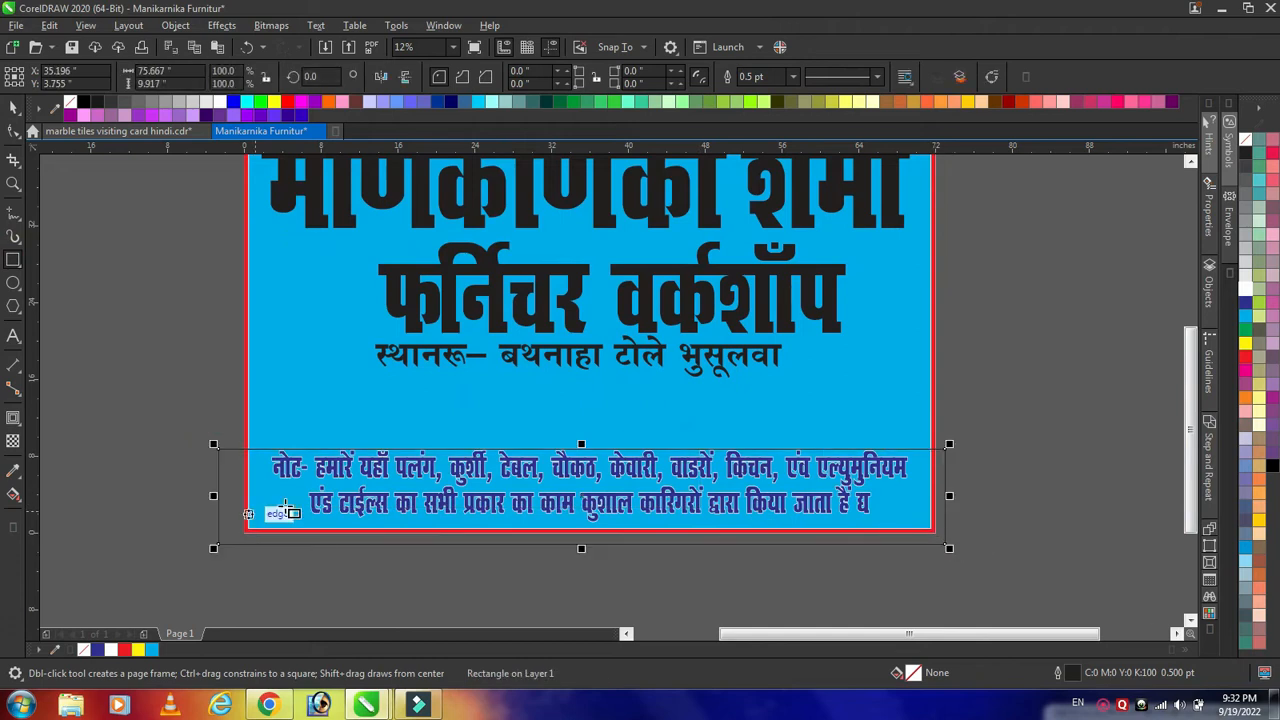
left_click(1245, 358)
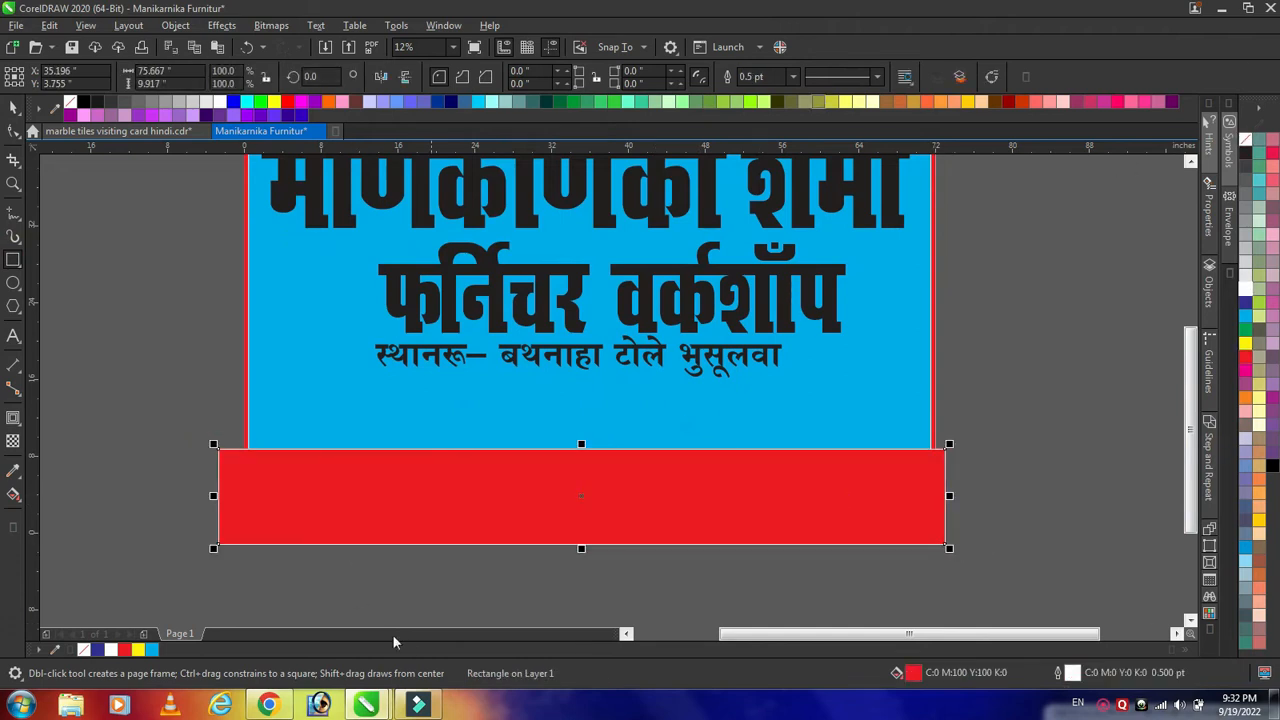
- Give the red rectangle a white 12 pt outline and PowerClip it inside the cyan background behind the note
key("F12")
left_click(540, 290)
left_click(500, 438)
left_click(538, 290)
left_click(501, 440)
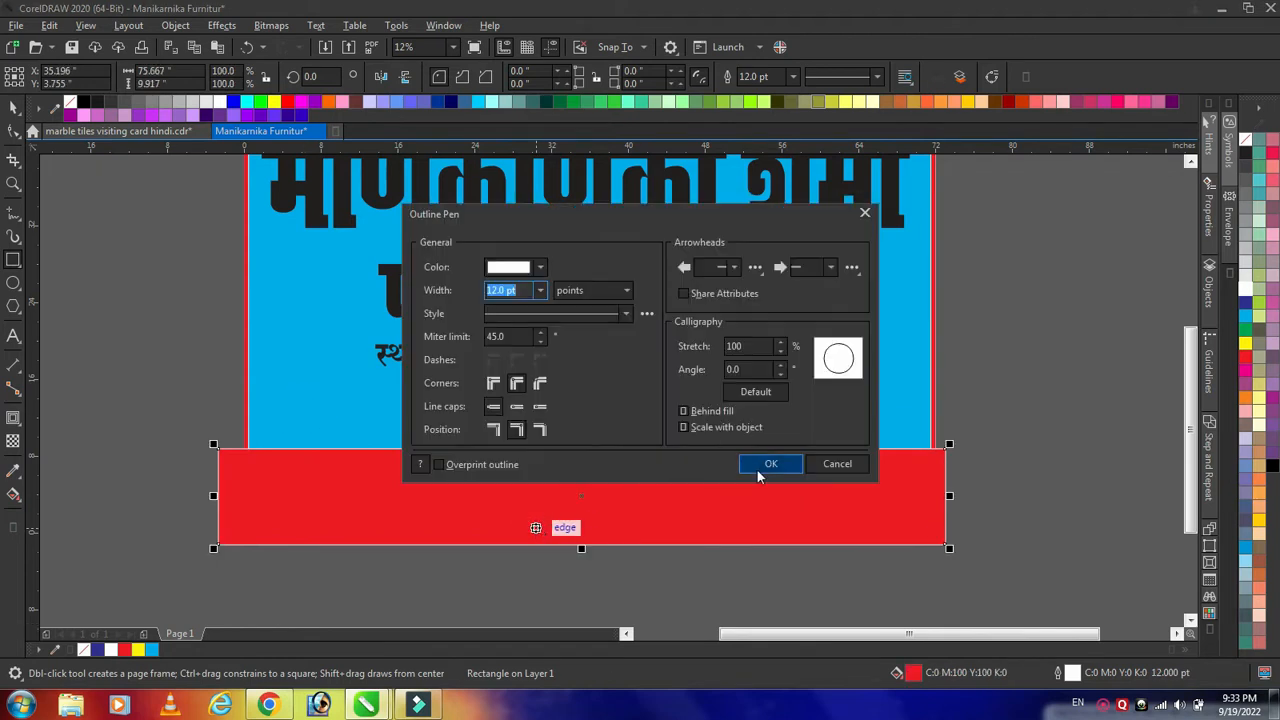
left_click(765, 464)
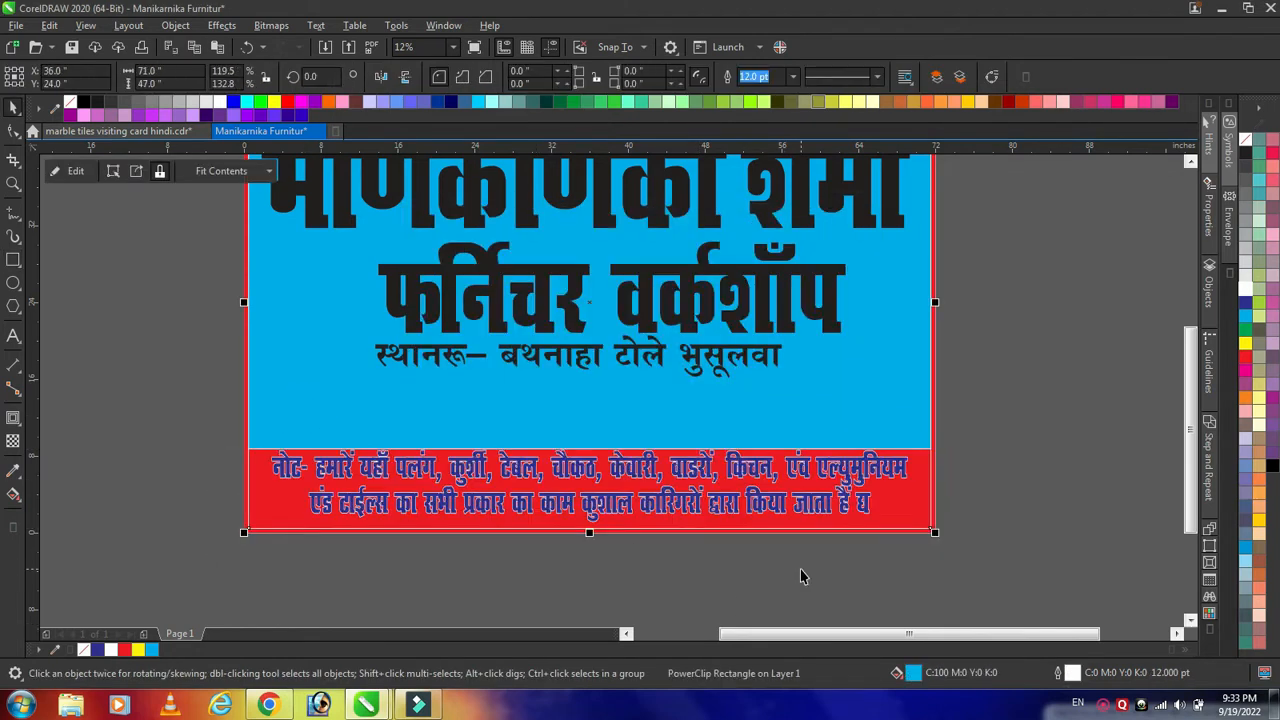
left_click(803, 577)
- Change the note text to a white fill without an outline
scroll(660, 449, "up", 1)
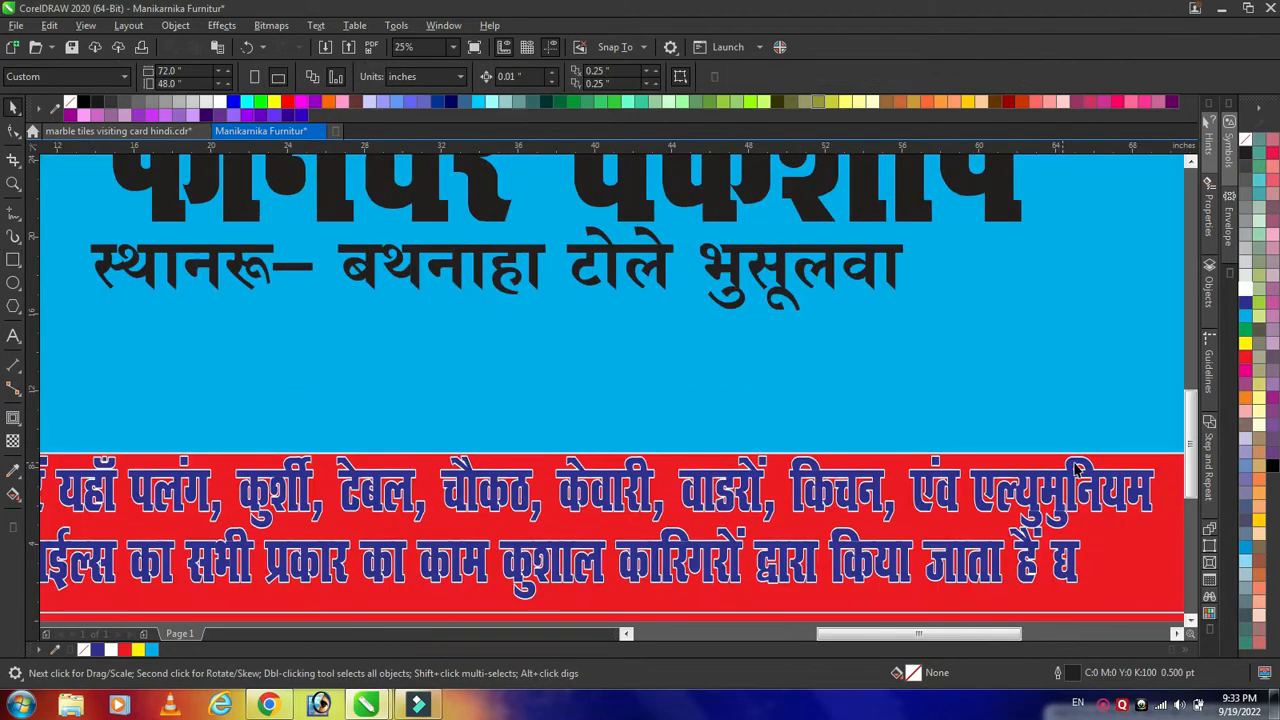
scroll(760, 450, "down", 1)
scroll(882, 451, "up", 2)
scroll(1108, 455, "up", 2)
scroll(653, 541, "down", 6)
scroll(457, 575, "up", 3)
scroll(631, 540, "down", 1)
left_click(650, 525)
left_click(1245, 280)
scroll(630, 540, "down", 1)
scroll(627, 540, "up", 1)
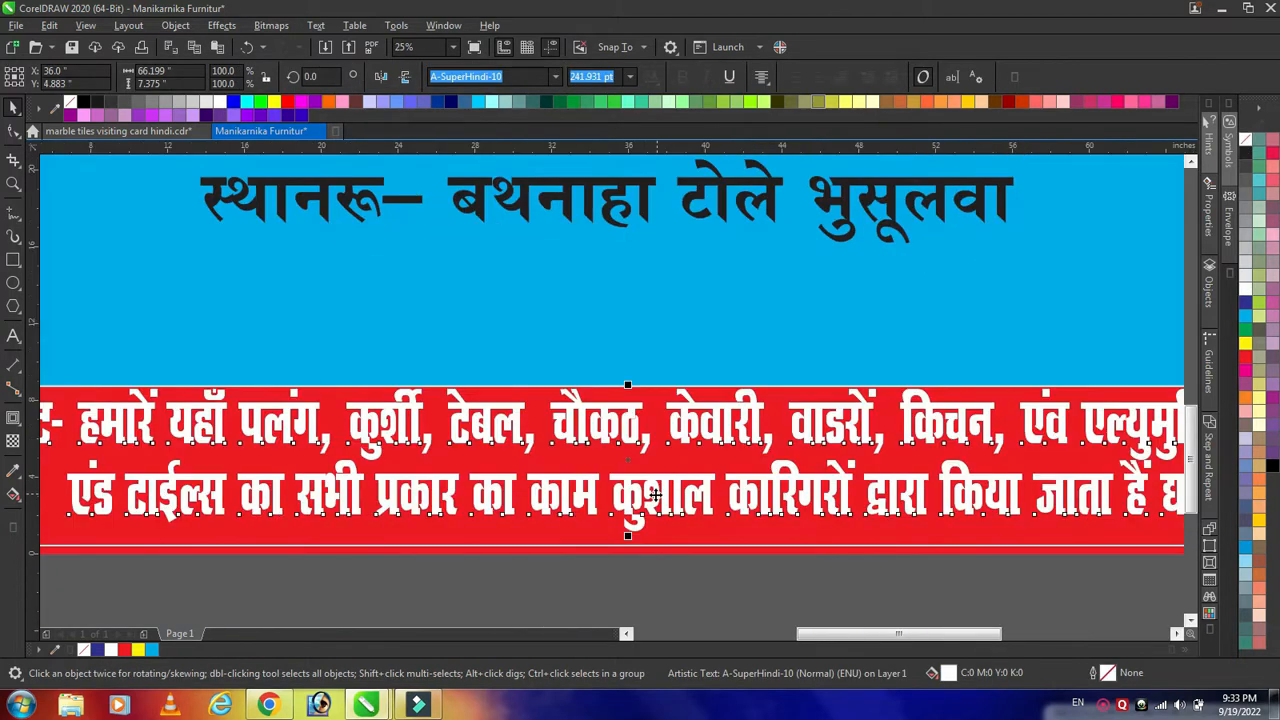
- Reduce the note's height to about 7 in and position it within the red strip
left_click_drag(627, 541, 627, 533)
left_click_drag(655, 492, 656, 495)
scroll(661, 496, "down", 1)
left_click(635, 612)
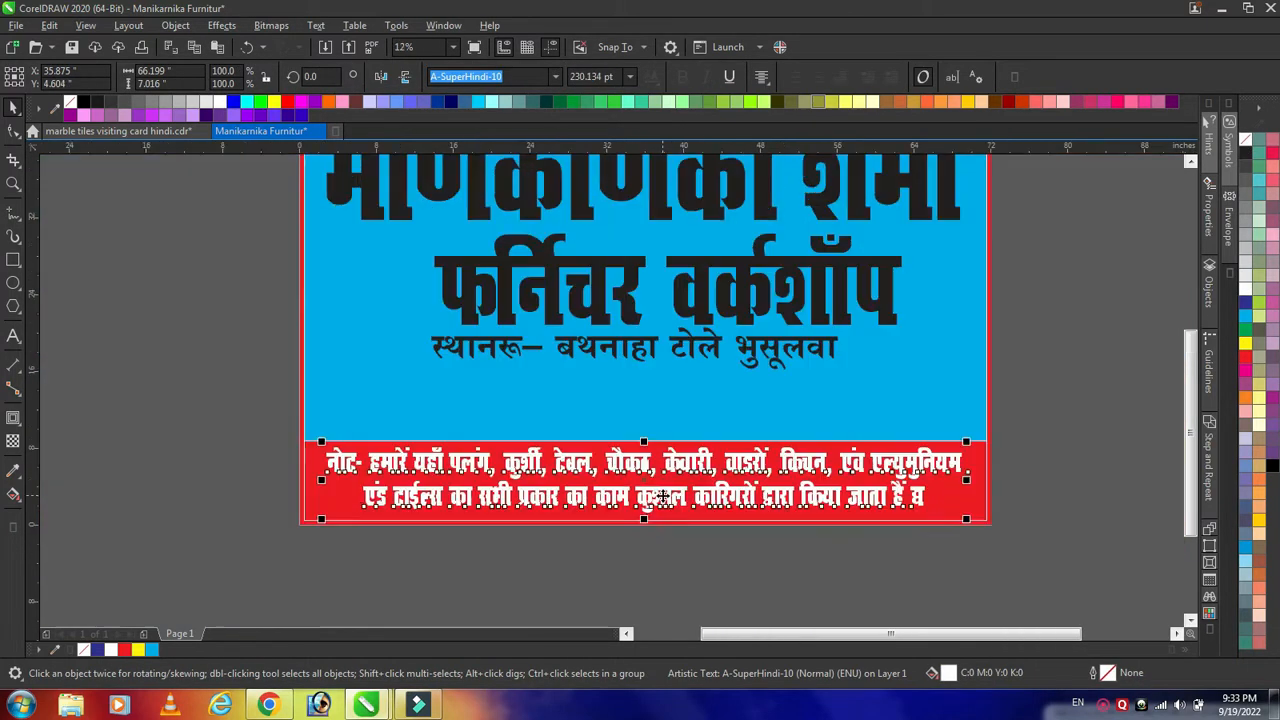
- Move the address line down and draw a rectangle about 43 in wide and 3.1 in tall under फर्निचर वर्कशाँप
left_click_drag(1190, 487, 1190, 425)
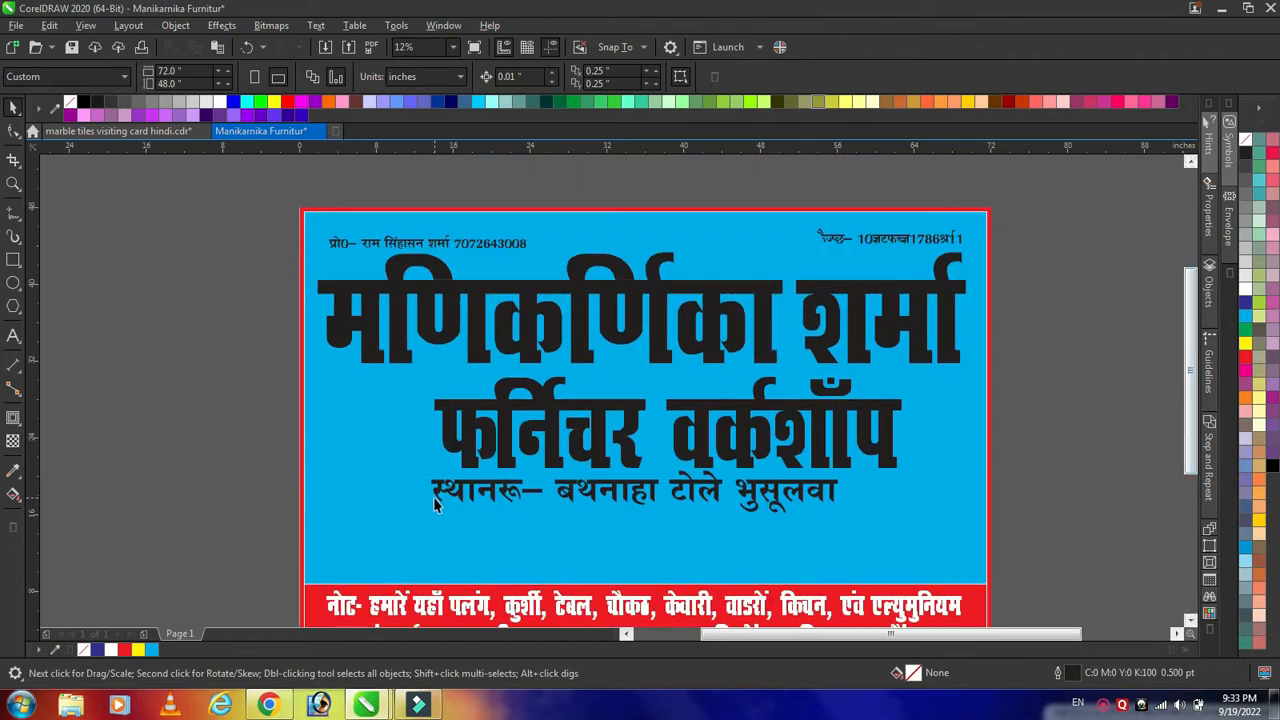
left_click(669, 491)
left_click(27, 263)
left_click(60, 251)
mouse_move(460, 473)
left_mouse_down()
mouse_move(620, 504)
mouse_move(882, 510)
left_mouse_up()
key("space")
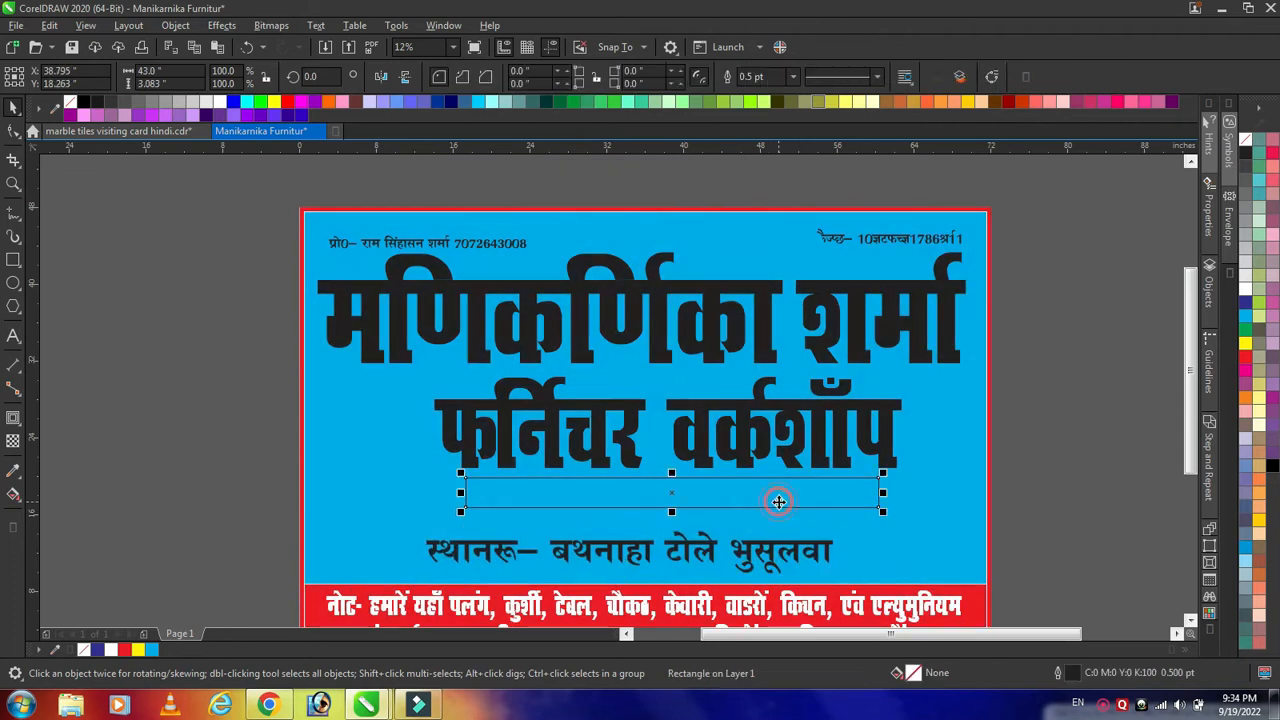
- Fill the new rectangle with magenta, remove its outline and fade its right end with a fountain transparency
left_click(1245, 370)
left_click(1245, 300)
right_click(1245, 140)
left_click(1244, 371)
key("t")
left_click_drag(829, 488, 763, 488)
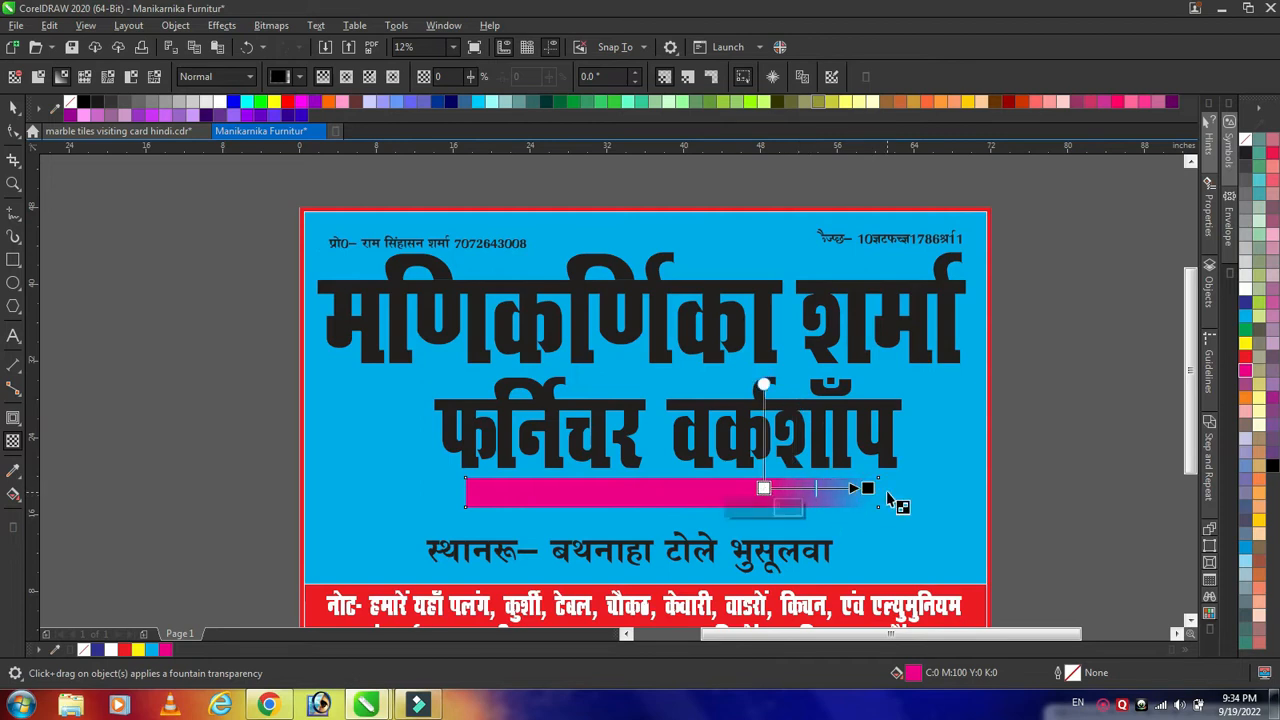
- Mirror a copy of the faded bar to the left, group both halves and resize the group to about 45 in wide
key("space")
left_click_drag(882, 492, 248, 527)
key("ctrl+g")
left_click_drag(520, 496, 713, 494)
left_click_drag(887, 491, 777, 491)
left_click_drag(667, 503, 668, 500)
left_click_drag(779, 503, 907, 538)
left_click_drag(549, 513, 477, 527)
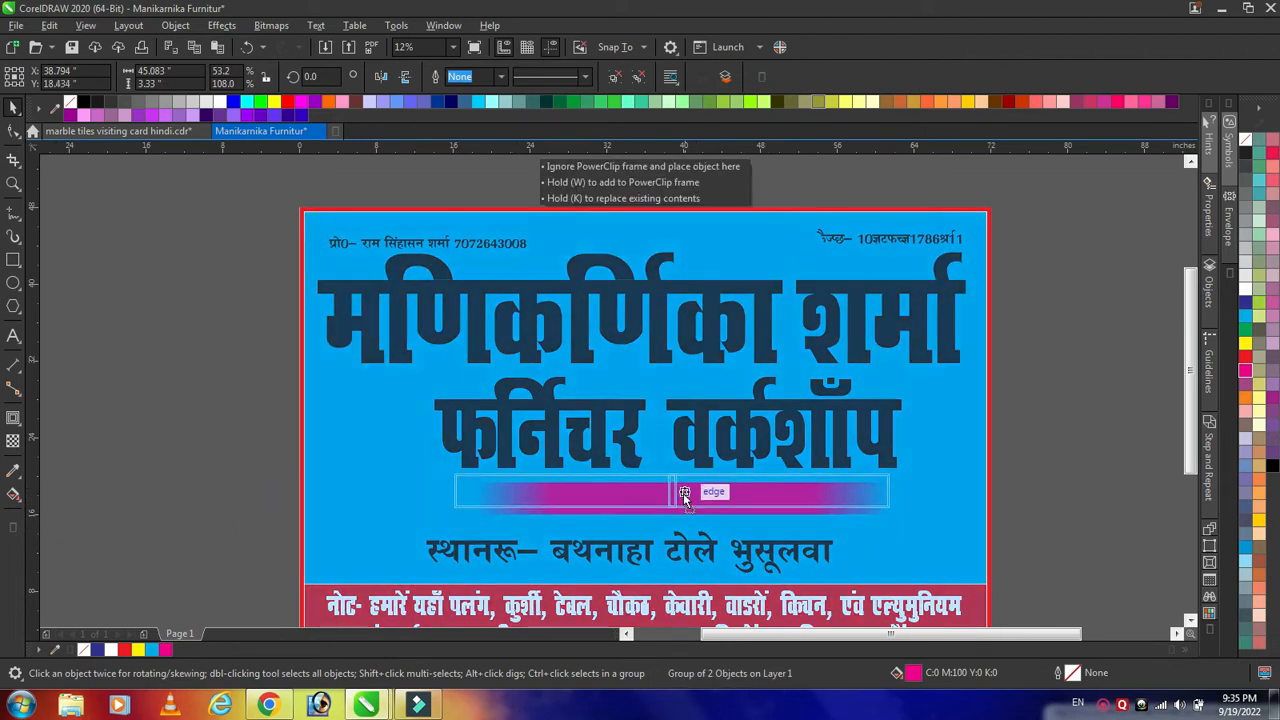
- Widen the magenta bar to about 47 in and centre the address line on it
scroll(690, 500, "up", 2)
left_click_drag(1094, 492, 1113, 493)
left_click_drag(896, 510, 897, 503)
left_click(738, 594)
left_click(798, 503, "shift")
key("c")
key("e")
left_click(929, 563)
- Shrink the address text to about 27.4 in wide and fill it with white
left_click(1010, 485)
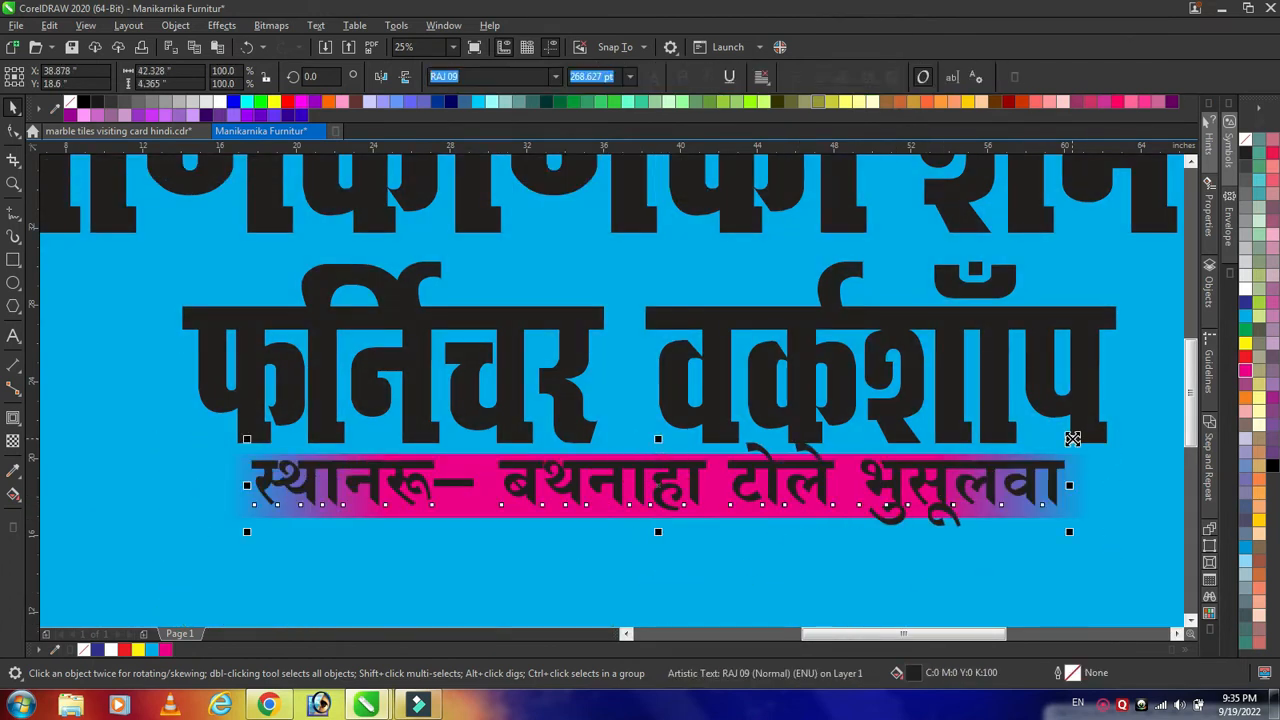
left_click_drag(1071, 438, 926, 453)
left_click(1246, 289)
- Replace the stray रू after स्थान with a colon in the address line
scroll(768, 496, "up", 1)
key("F8")
left_click_drag(208, 470, 248, 468)
left_click(555, 77)
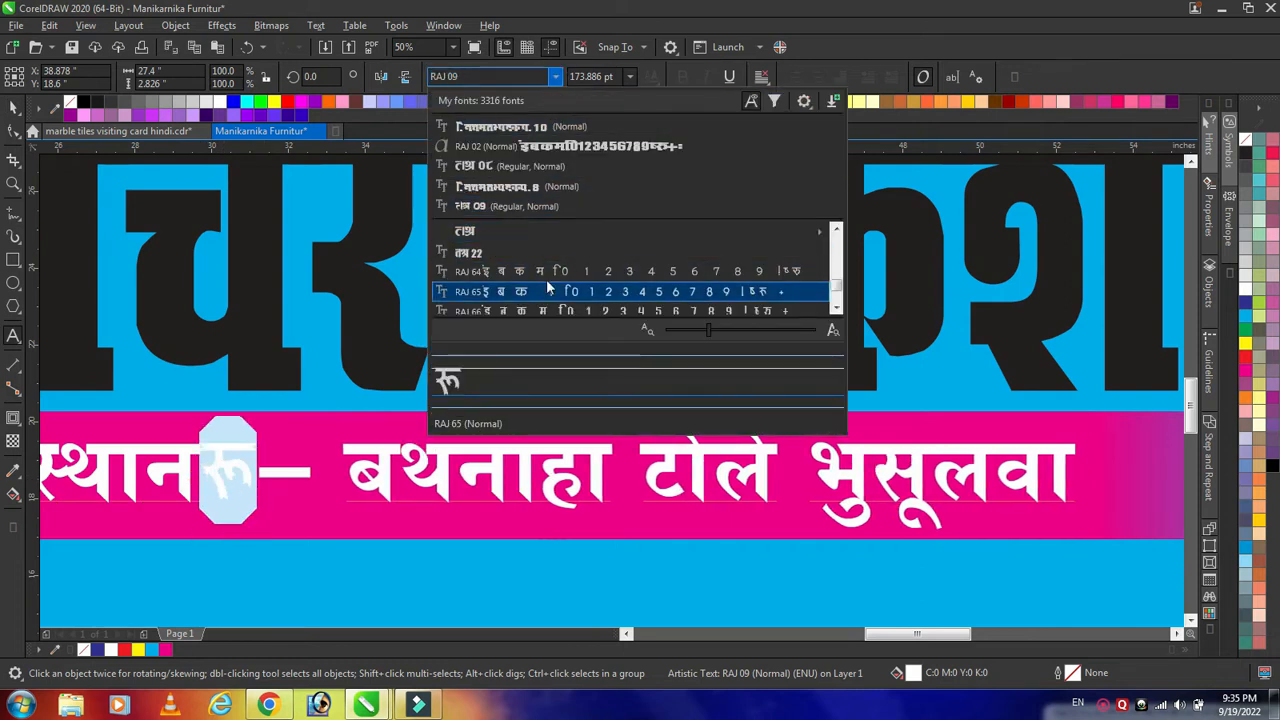
key("Escape")
key("Return")
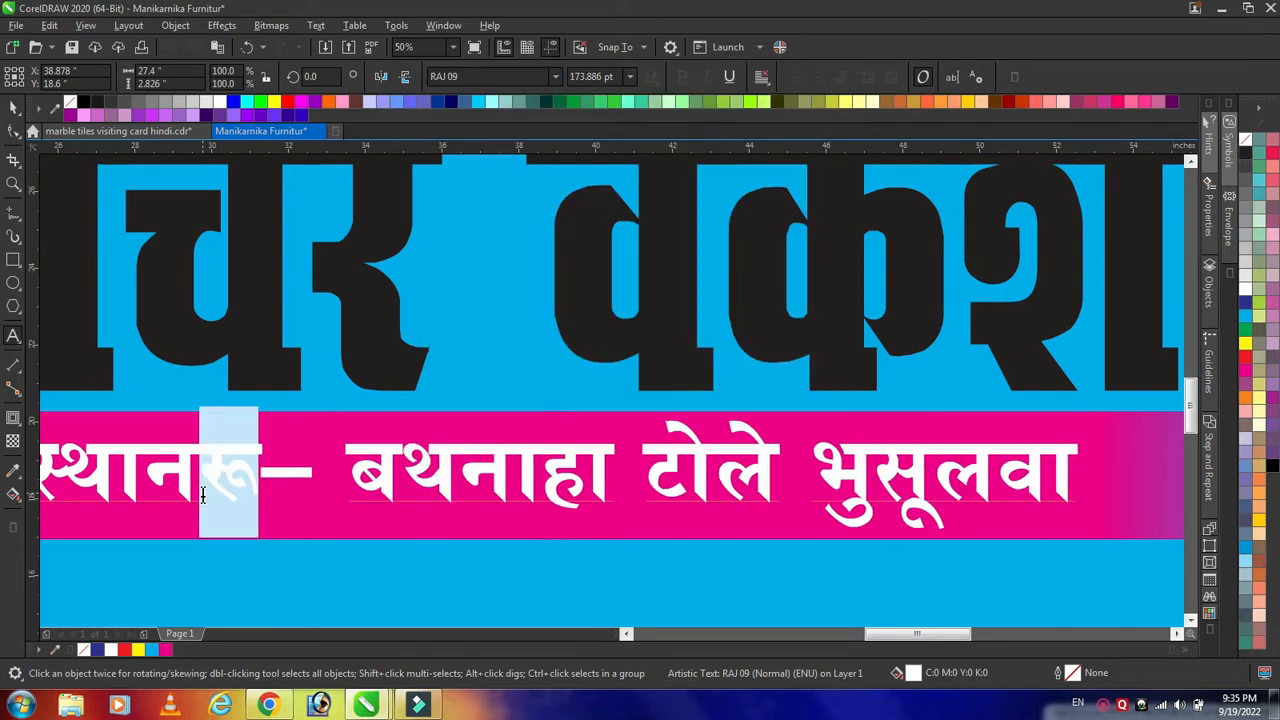
type(":")
key("Delete")
key("ctrl+space")
- Centre the address text on the magenta bar and enlarge it to about 31 in wide
scroll(304, 542, "down", 1)
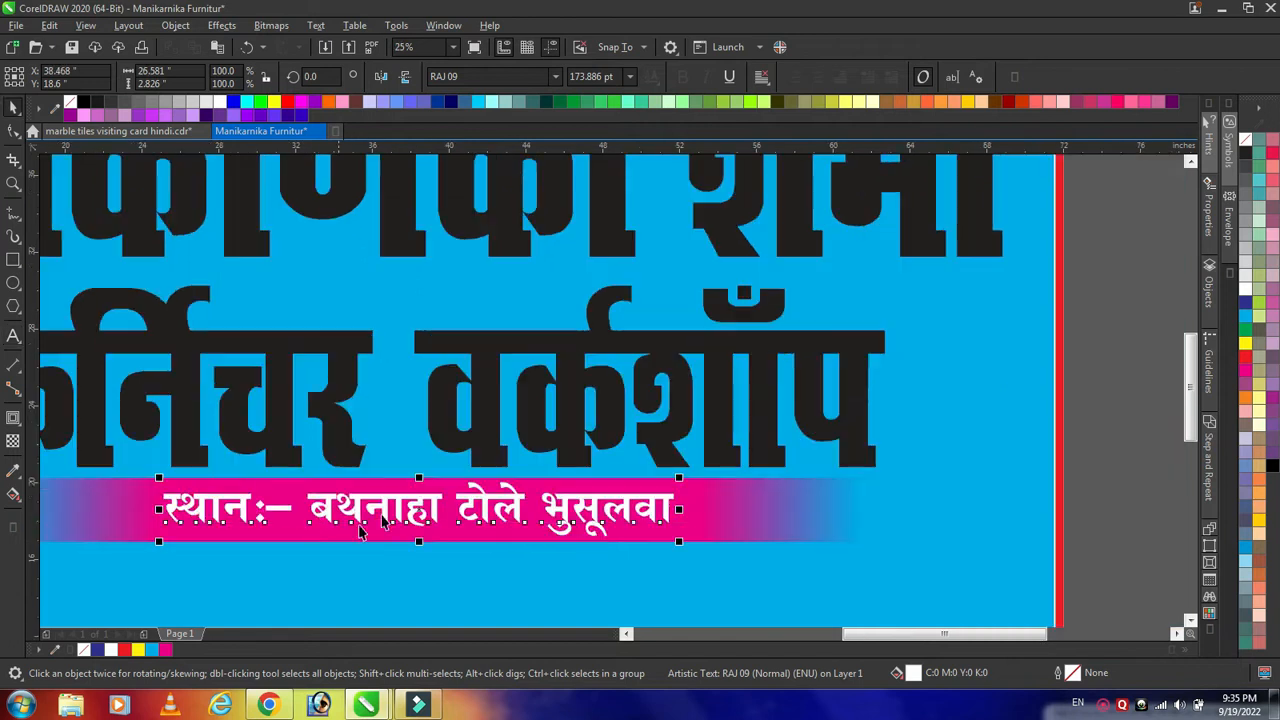
left_click(723, 506, "shift")
key("c")
left_click(1098, 507)
left_click(628, 508)
left_click_drag(686, 538, 725, 511)
scroll(579, 549, "up", 2)
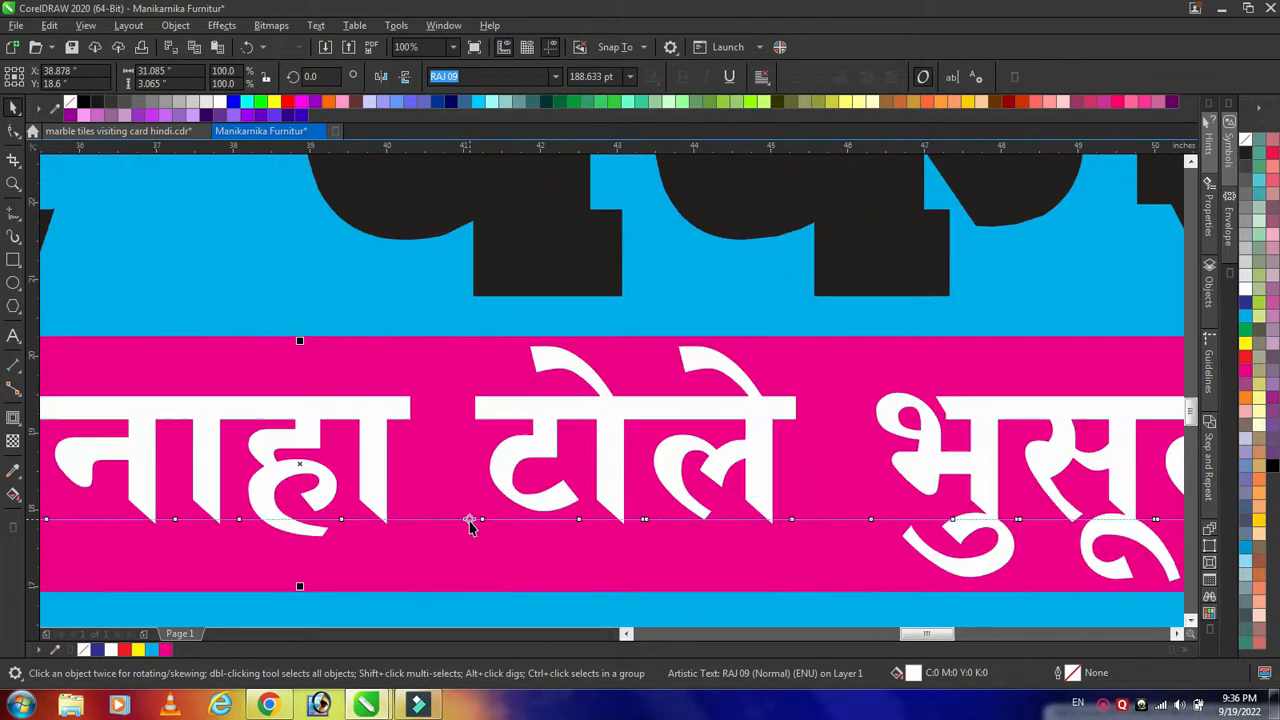
scroll(505, 467, "down", 1)
scroll(505, 467, "down", 1)
- Try a 10 pt outline on the grouped magenta bar
left_click(812, 481)
left_click_drag(1016, 634, 980, 630)
key("F12")
left_click(539, 290)
left_click(510, 430)
left_click(771, 463)
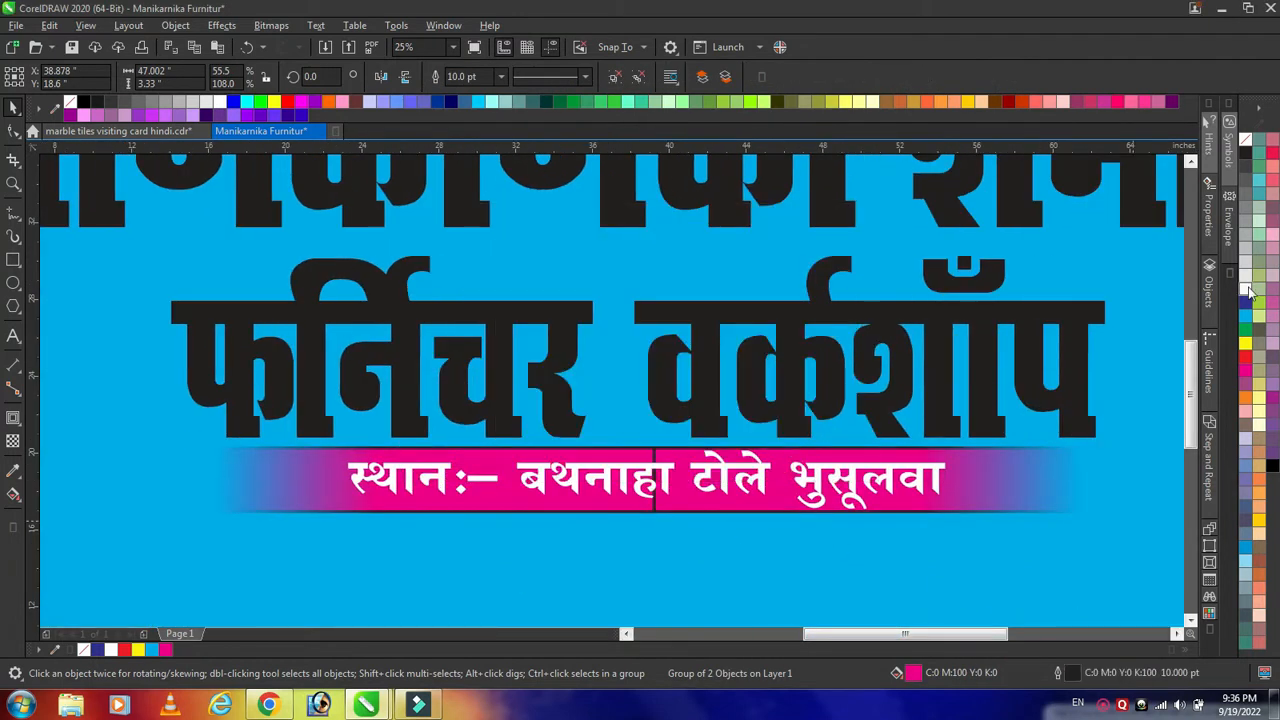
right_click(444, 104)
- Ungroup the magenta bar into its two halves and examine the seam where they meet
left_click(614, 76)
left_click(651, 508)
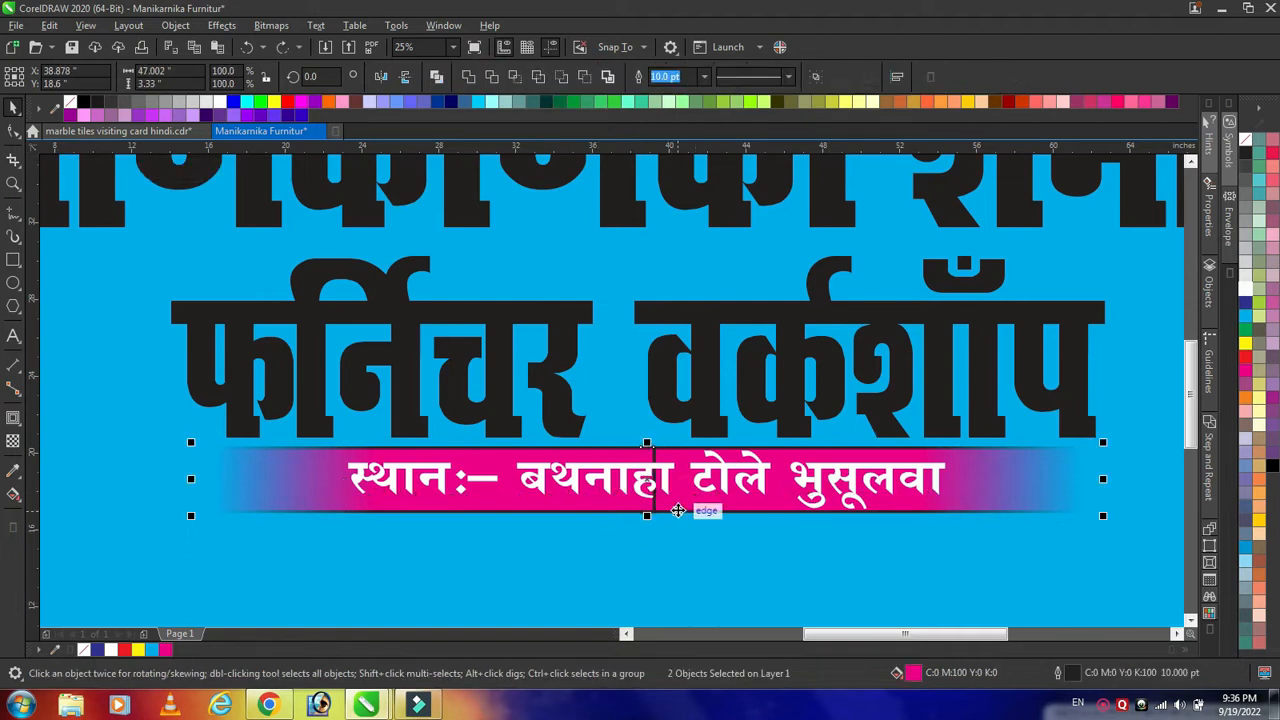
left_click(707, 516, "ctrl")
left_click(690, 507)
left_click(612, 78)
left_click(659, 509)
scroll(649, 459, "up", 5)
scroll(946, 447, "down", 3)
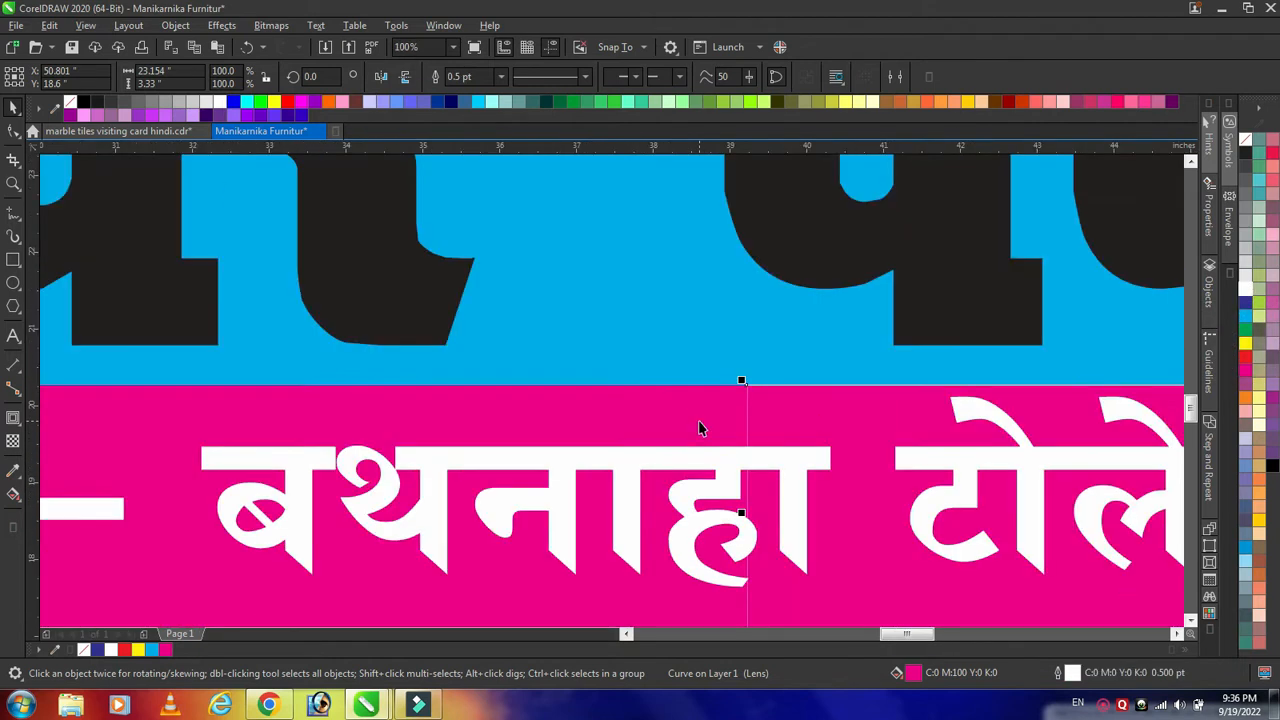
scroll(350, 474, "down", 3)
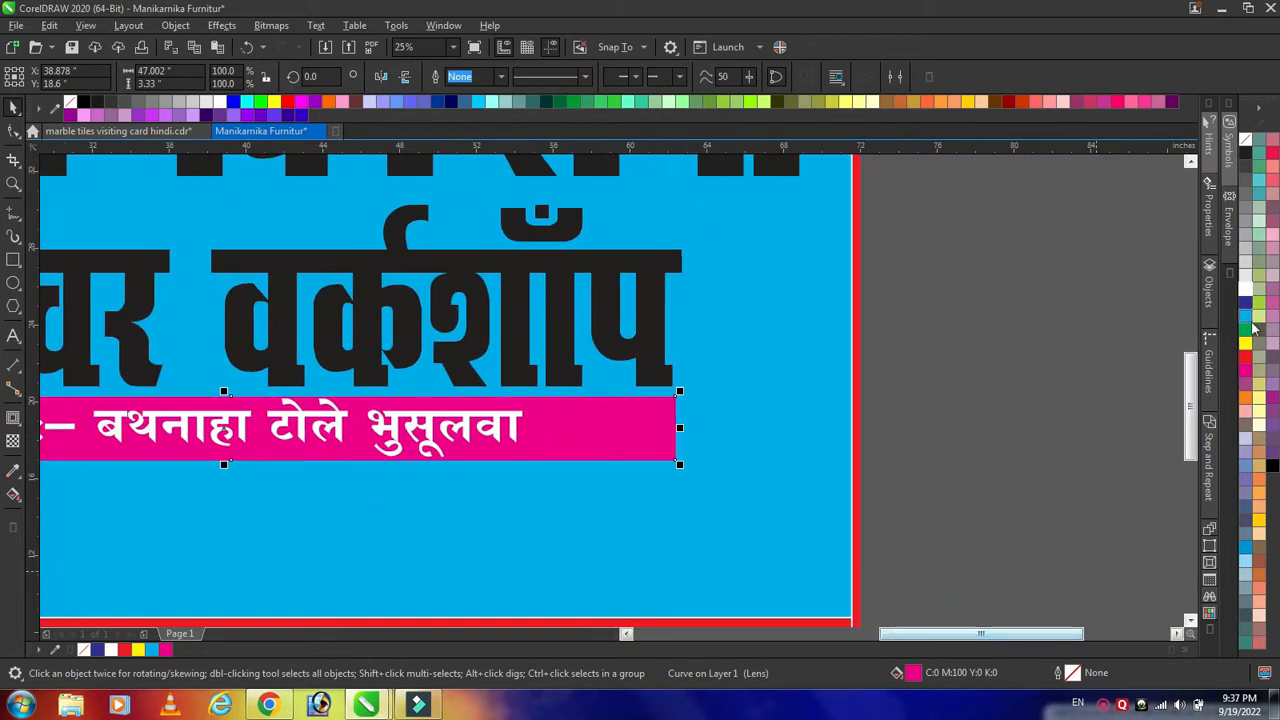
- Try to weld the two halves of the magenta bar into one shape
left_click(1142, 479)
left_click(637, 449)
left_click(398, 450, "shift")
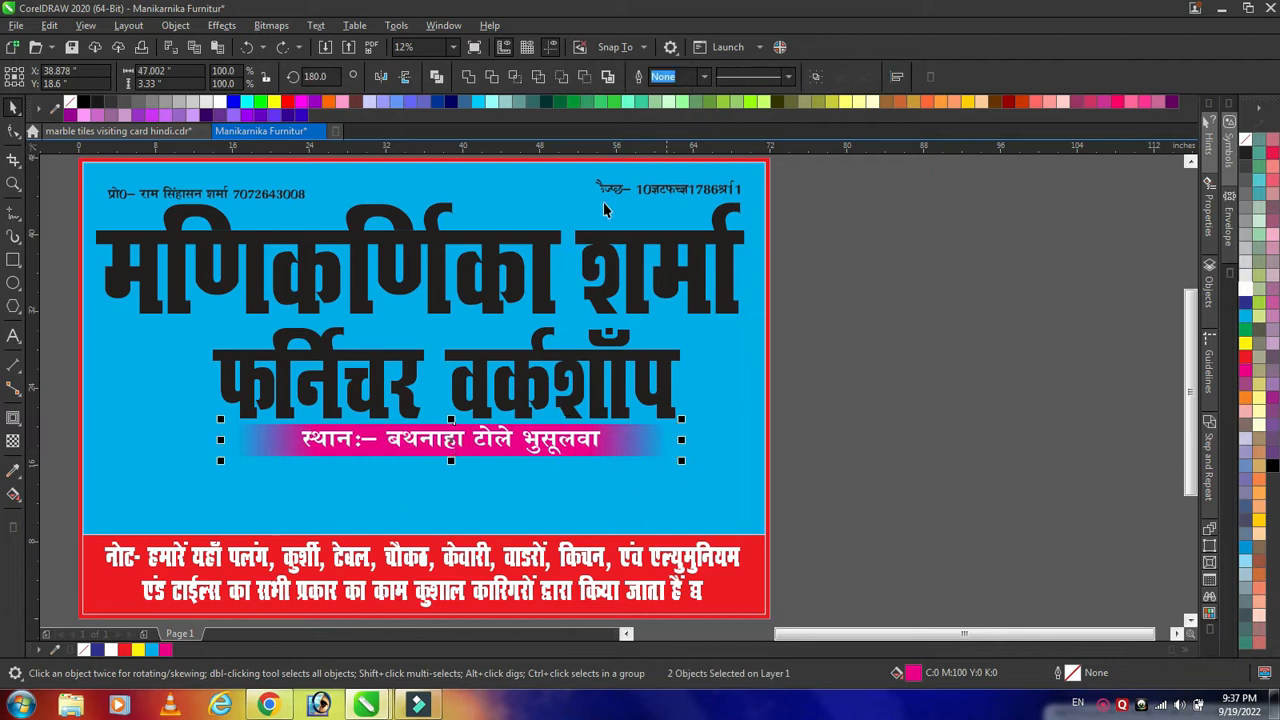
left_click(470, 77)
left_click(925, 337)
- Shift the right half of the magenta bar slightly over the left half to close the seam
left_click(448, 450)
scroll(448, 452, "up", 5)
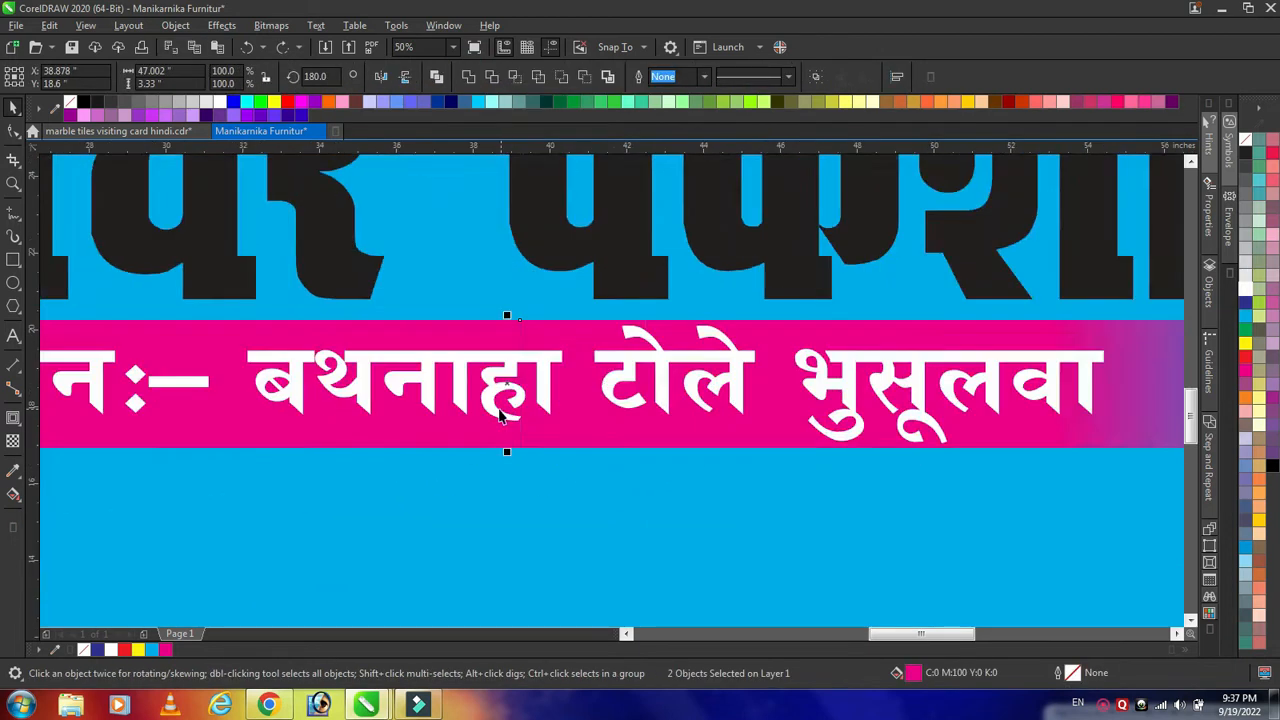
left_click(673, 617)
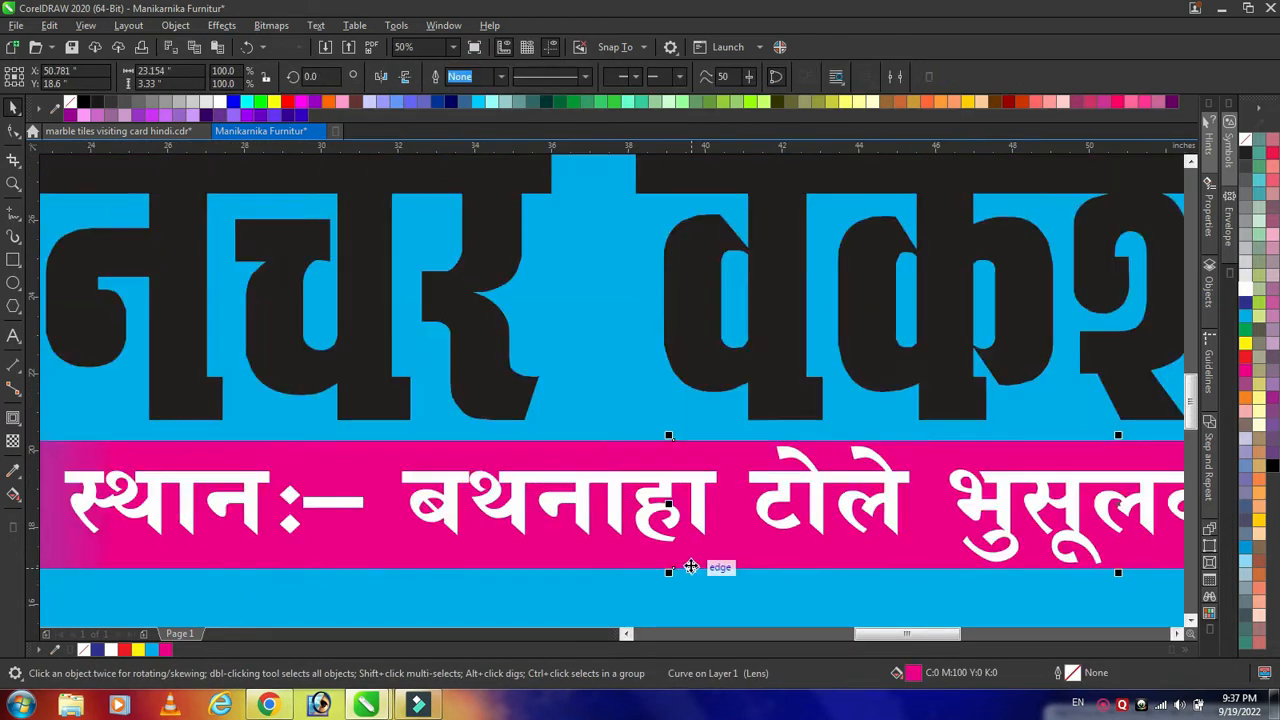
- Replace the stray last character of the Hindi note in the red strip with a single vertical bar (|)
scroll(637, 451, "down", 4)
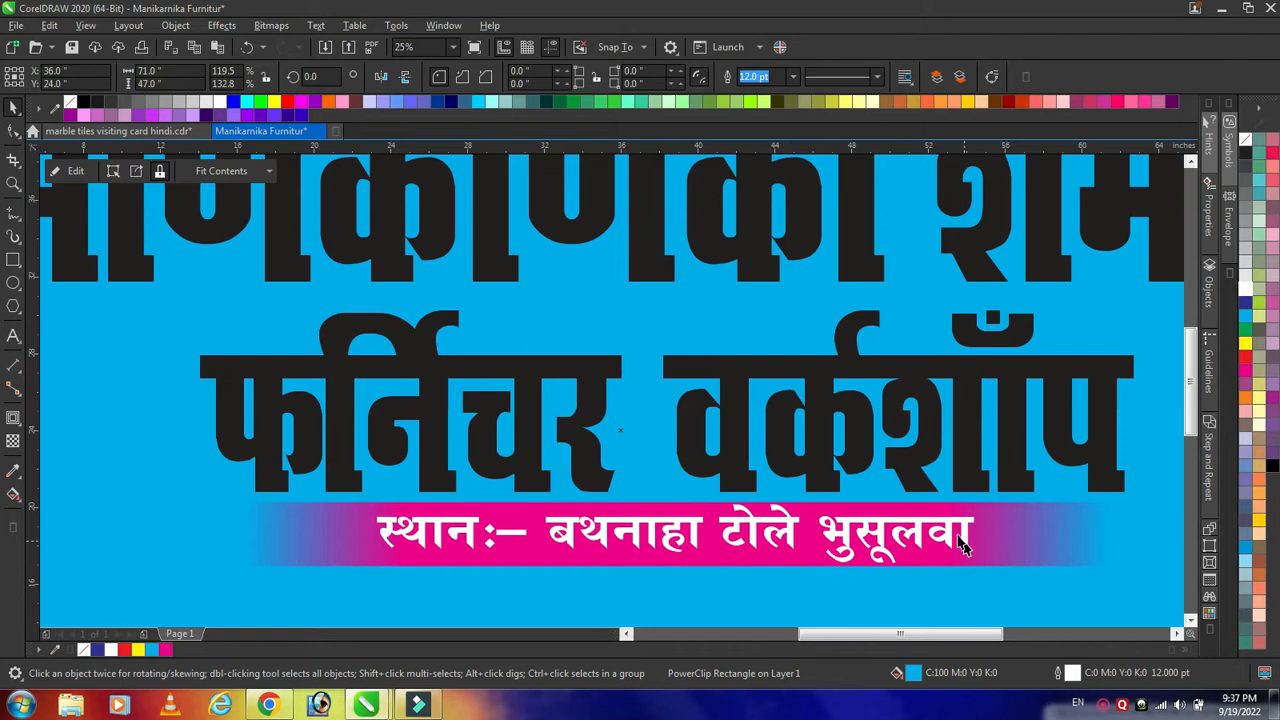
scroll(963, 542, "down", 2)
left_click(1014, 540)
scroll(702, 590, "up", 2)
scroll(769, 584, "down", 2)
scroll(937, 578, "up", 3)
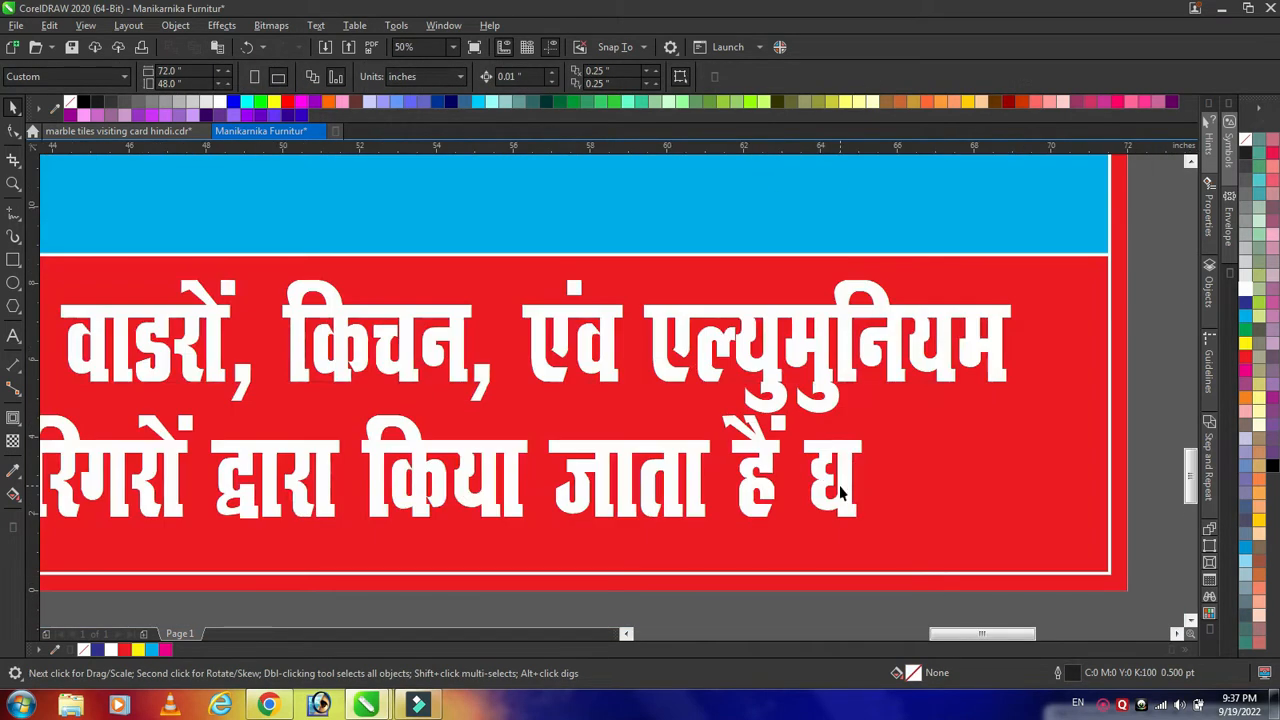
double_click(840, 492)
type("||")
key("BackSpace")
key("ctrl+space")
- Fit the two note lines to the red strip's width, with the second line starting beneath the word after "नोट-"
scroll(815, 510, "down", 1)
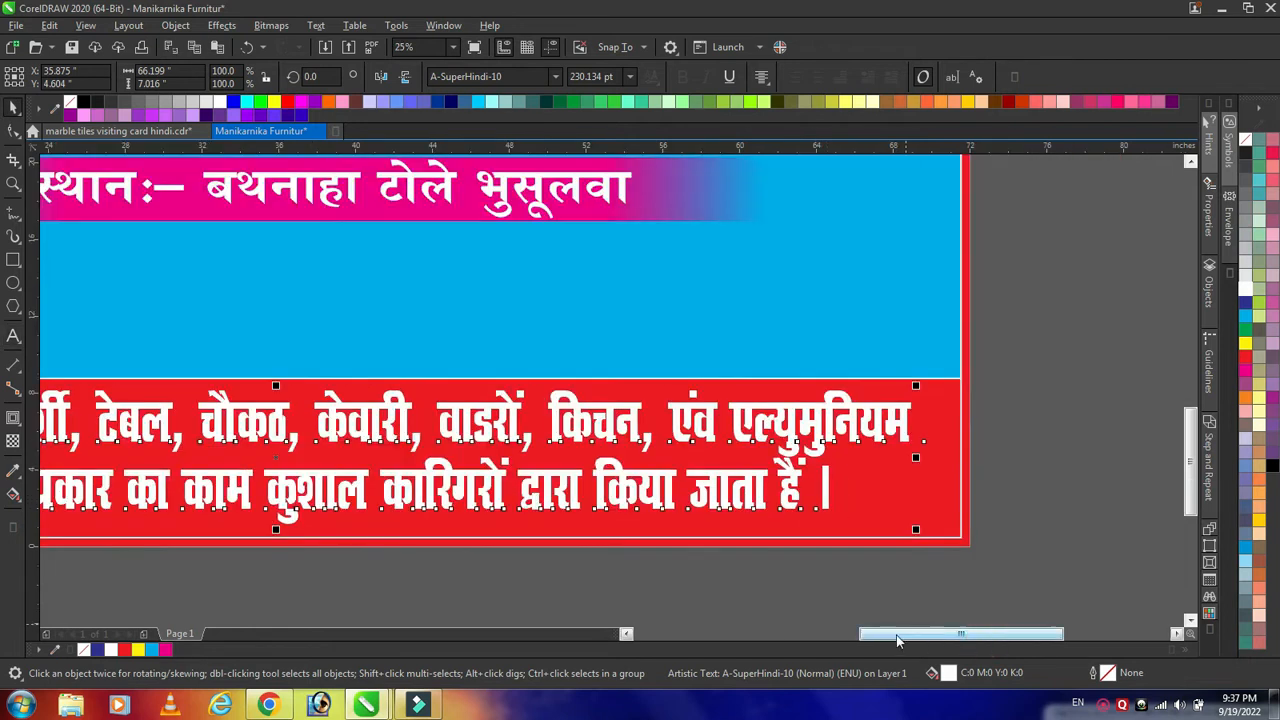
scroll(826, 594, "left", 3)
scroll(886, 606, "down", 1)
left_click_drag(1082, 500, 1075, 575)
key("F8")
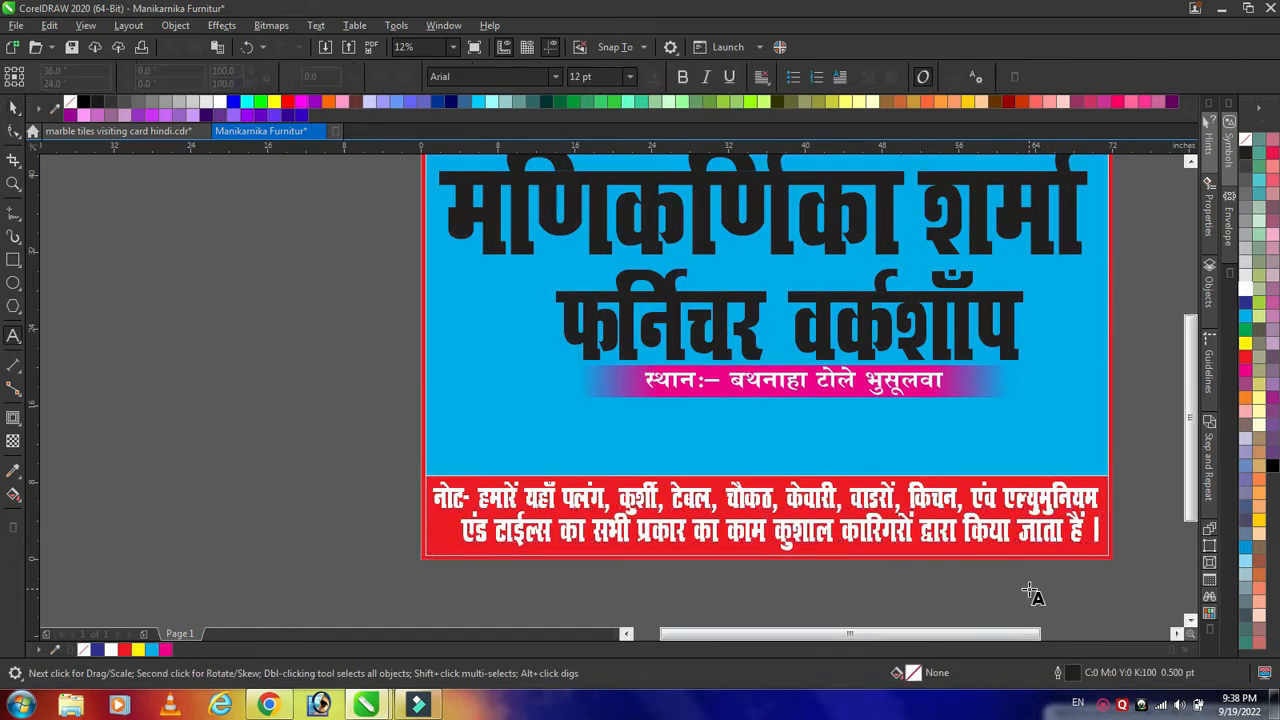
key("space")
left_click(465, 537)
left_click_drag(456, 554, 465, 558)
left_click(1121, 512)
- Shift the vowel sign of "सभी" slightly right and the lower vowel sign of "कुर्शी" slightly left so the two lines stay clear of each other
scroll(1099, 531, "up", 2)
scroll(1093, 527, "down", 1)
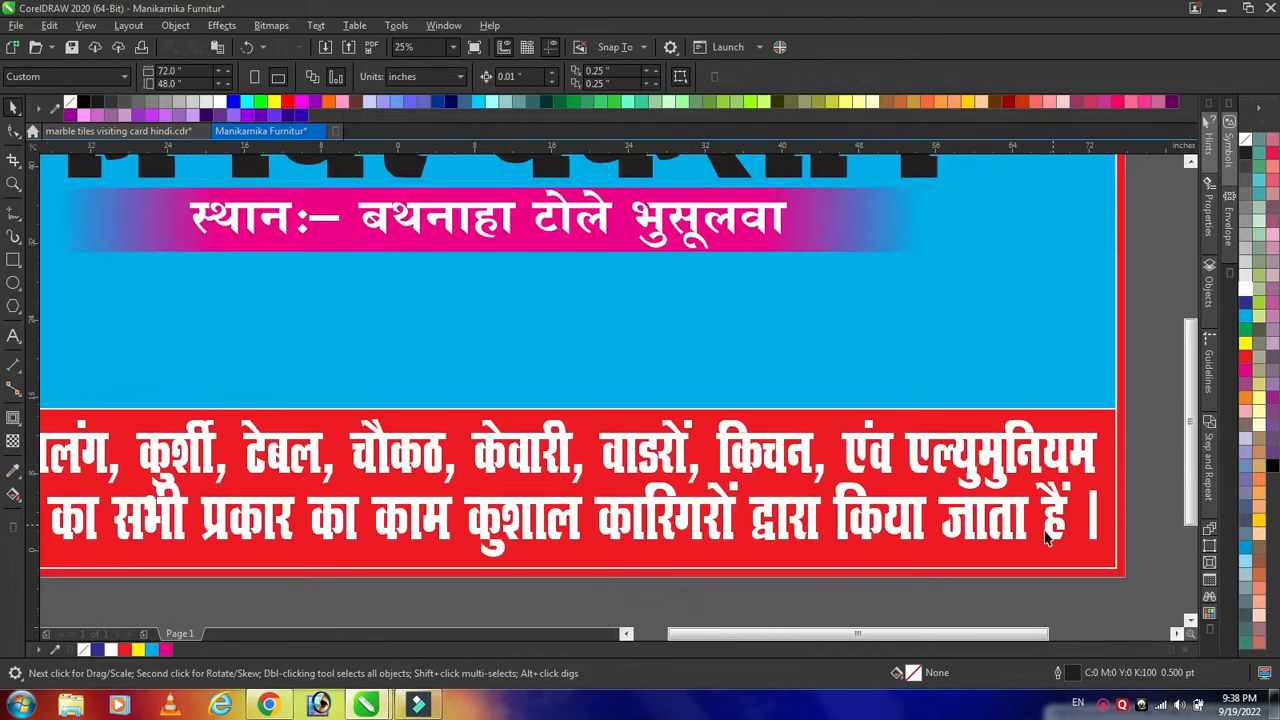
scroll(467, 531, "up", 1)
scroll(1033, 624, "right", 3)
left_click(986, 557)
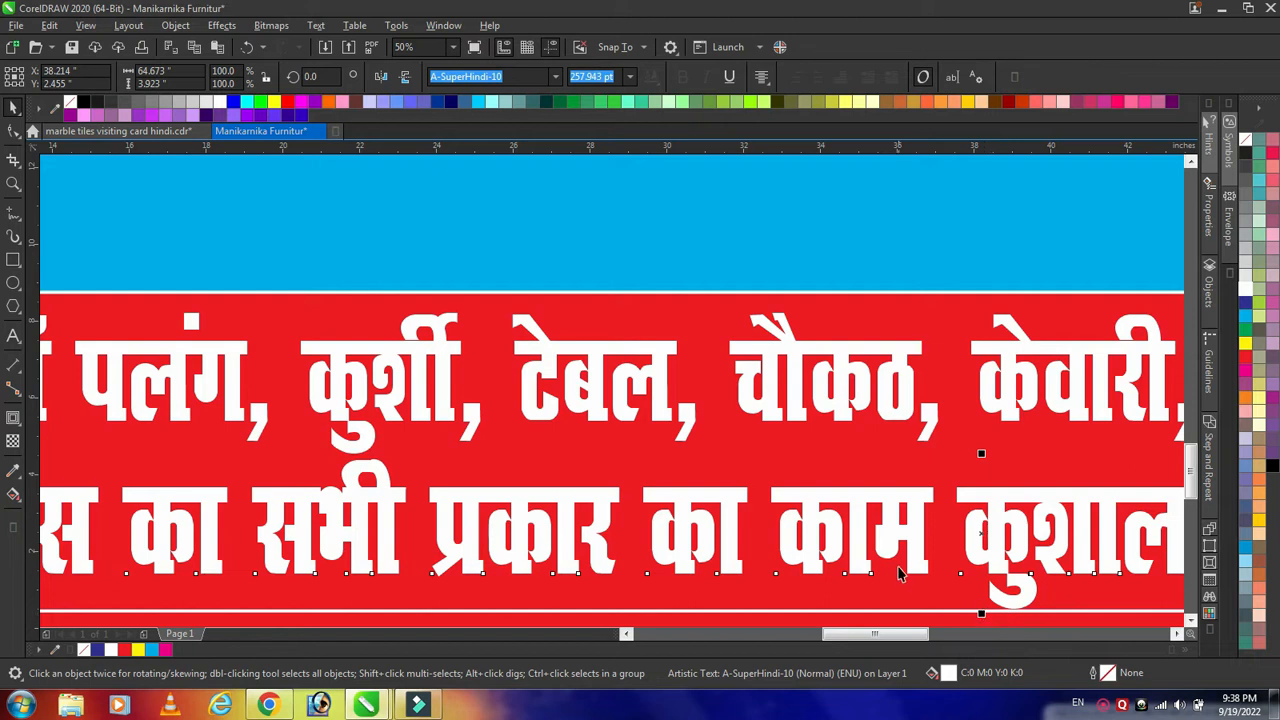
scroll(898, 572, "down", 2)
scroll(530, 560, "up", 4)
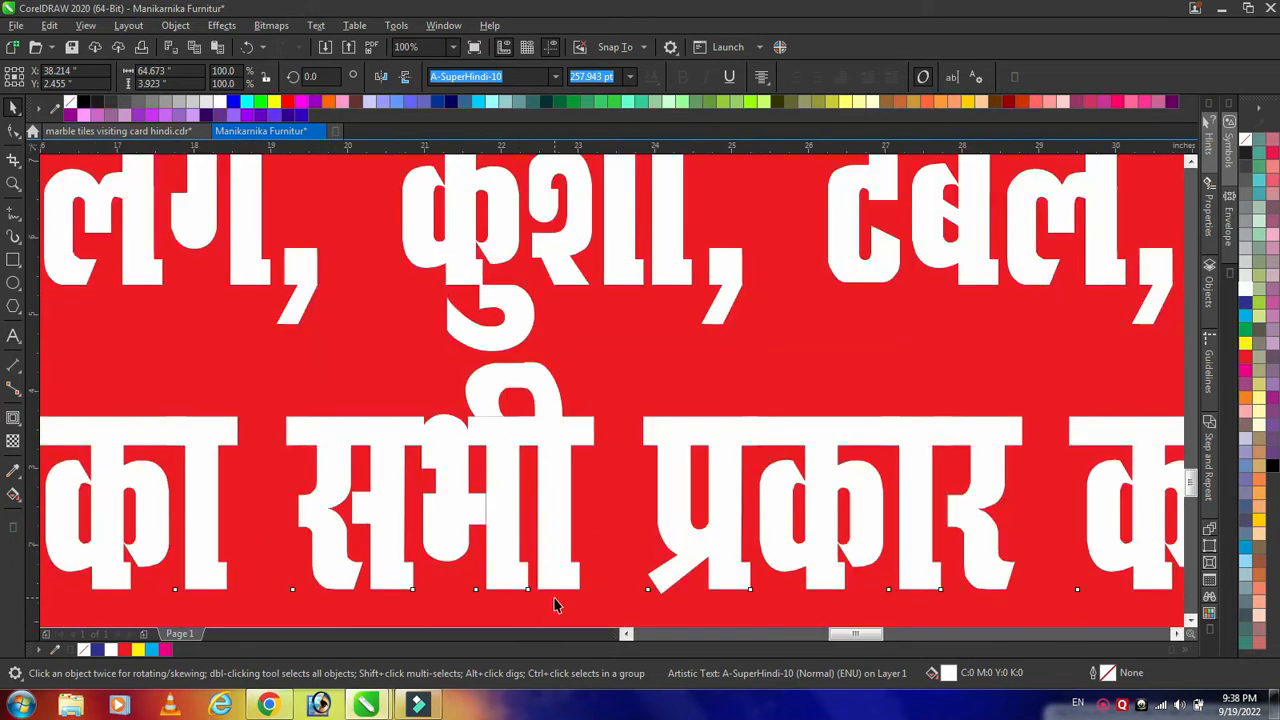
key("F10")
left_click_drag(528, 589, 540, 590)
left_click(508, 315)
left_click(518, 318)
key("space")
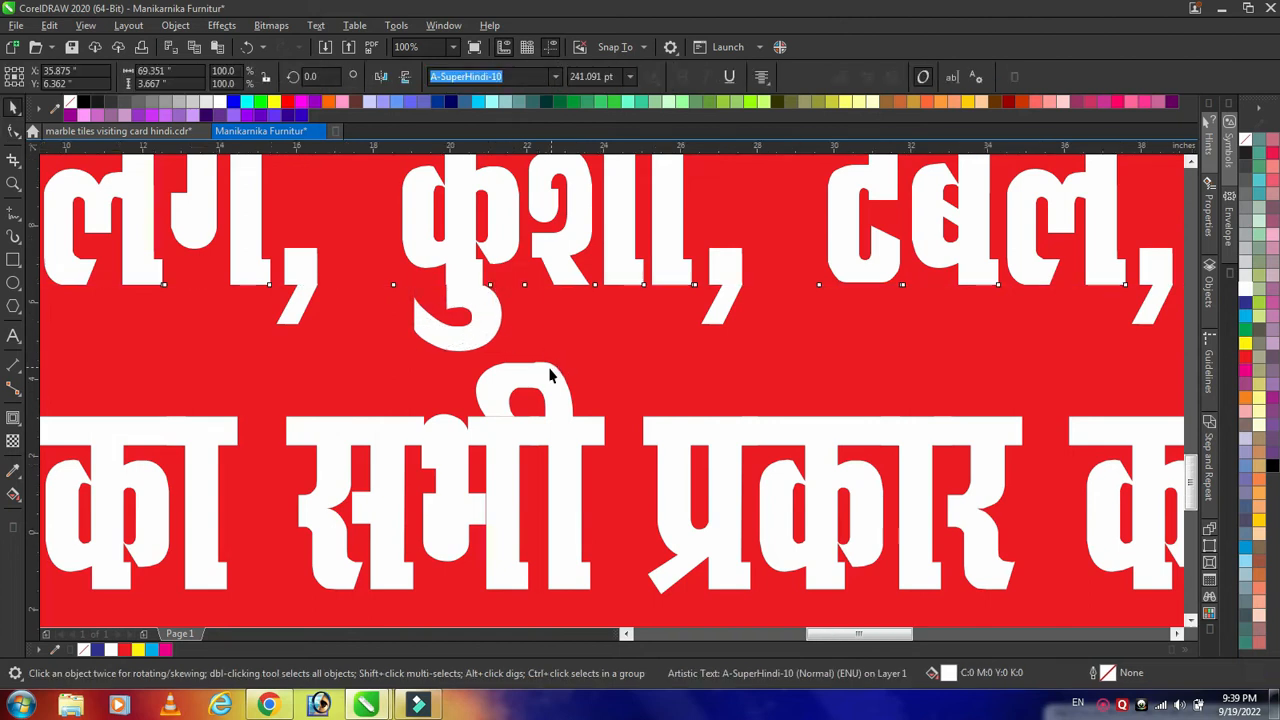
- Give the red note strip a vertical linear fountain fill running from red down to black
scroll(862, 435, "down", 3)
left_click(766, 543)
scroll(520, 420, "up", 3)
scroll(508, 440, "down", 4)
scroll(975, 440, "up", 3)
scroll(795, 541, "down", 2)
left_click_drag(1190, 467, 1190, 512)
left_click_drag(1009, 634, 857, 630)
left_click(391, 406, "ctrl")
key("g")
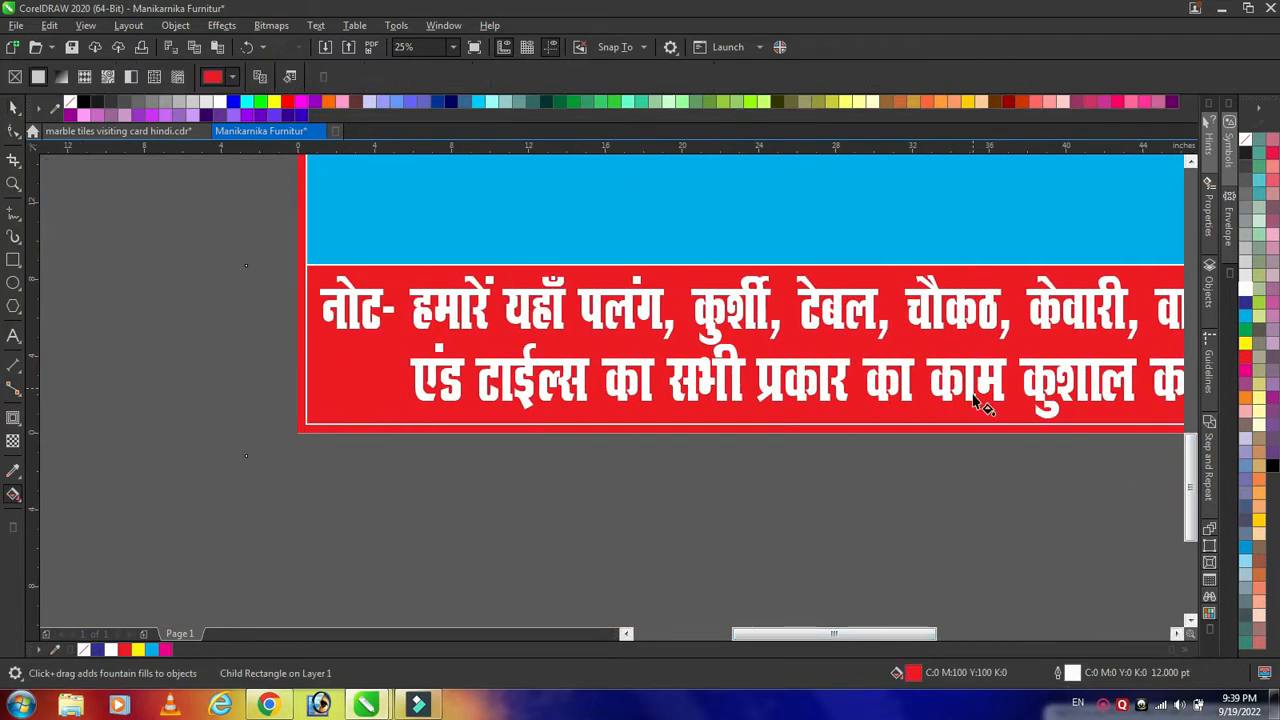
left_click_drag(1008, 305, 1008, 400)
scroll(943, 414, "down", 1)
scroll(918, 620, "up", 1)
left_click(1272, 466)
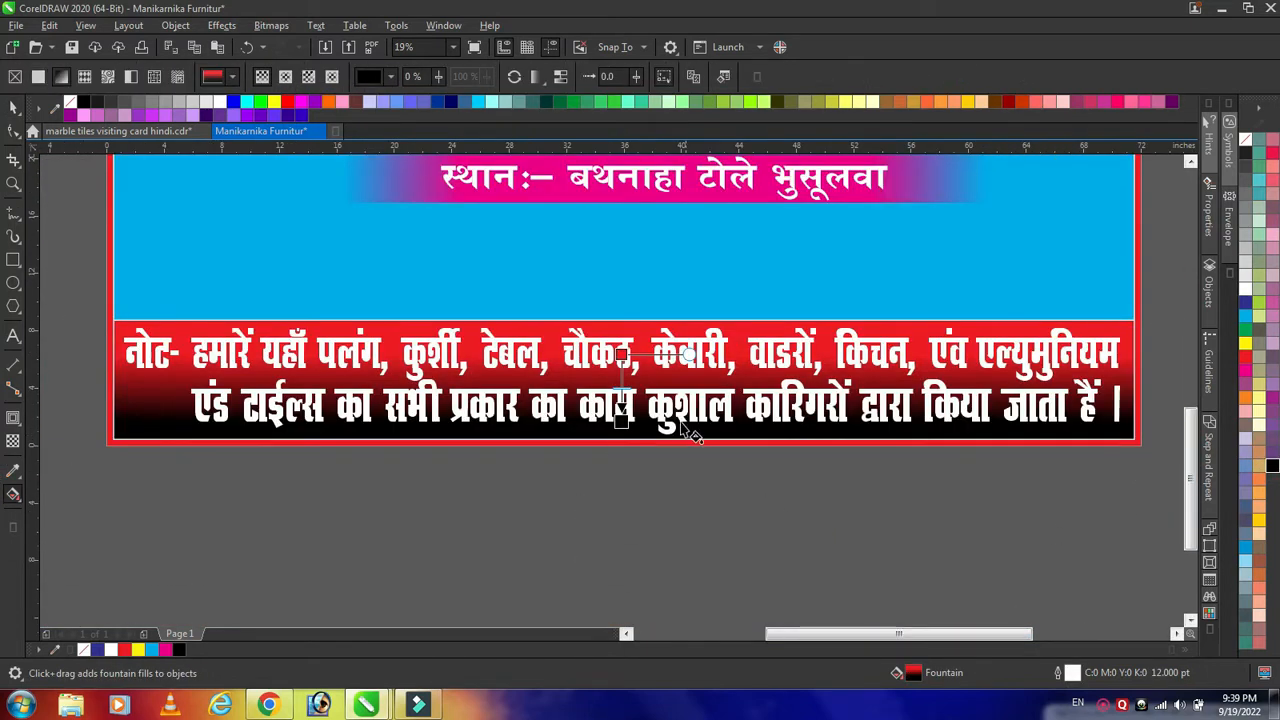
- Shift the strip's gradient downward so that only the lower edge darkens toward black
left_click_drag(621, 355, 621, 408)
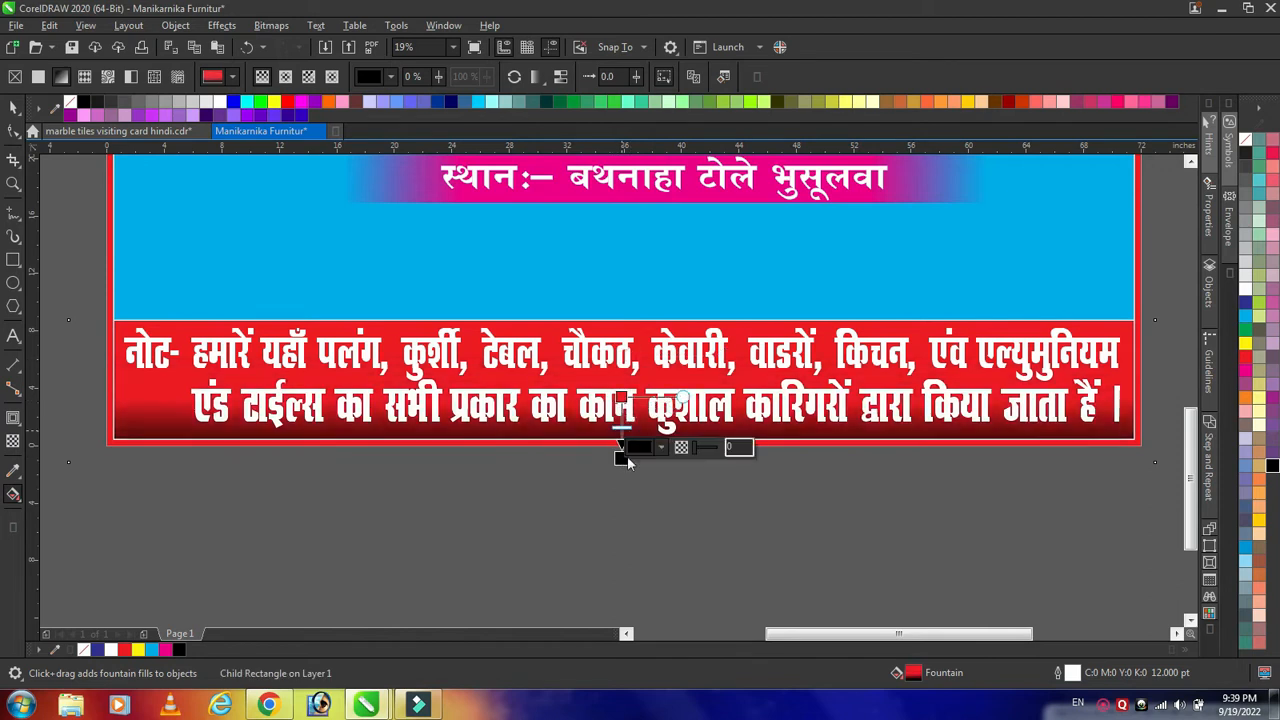
left_click_drag(626, 460, 622, 481)
key("space")
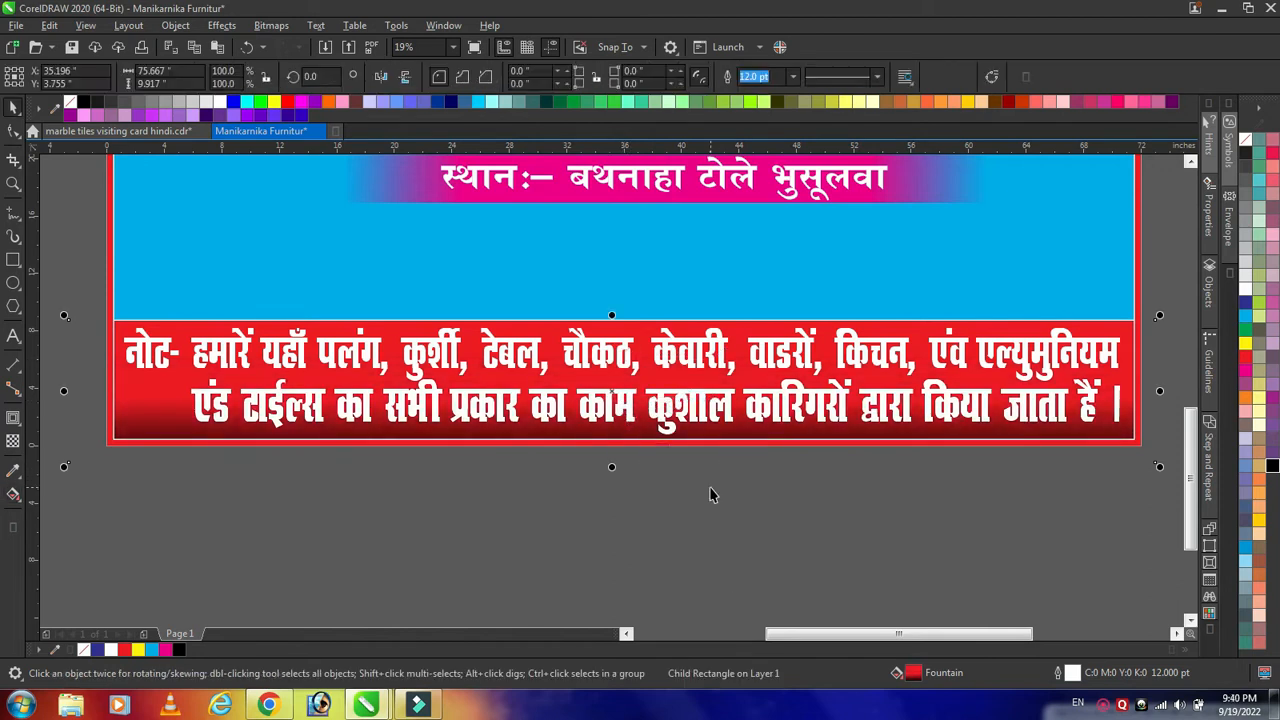
left_click(759, 539)
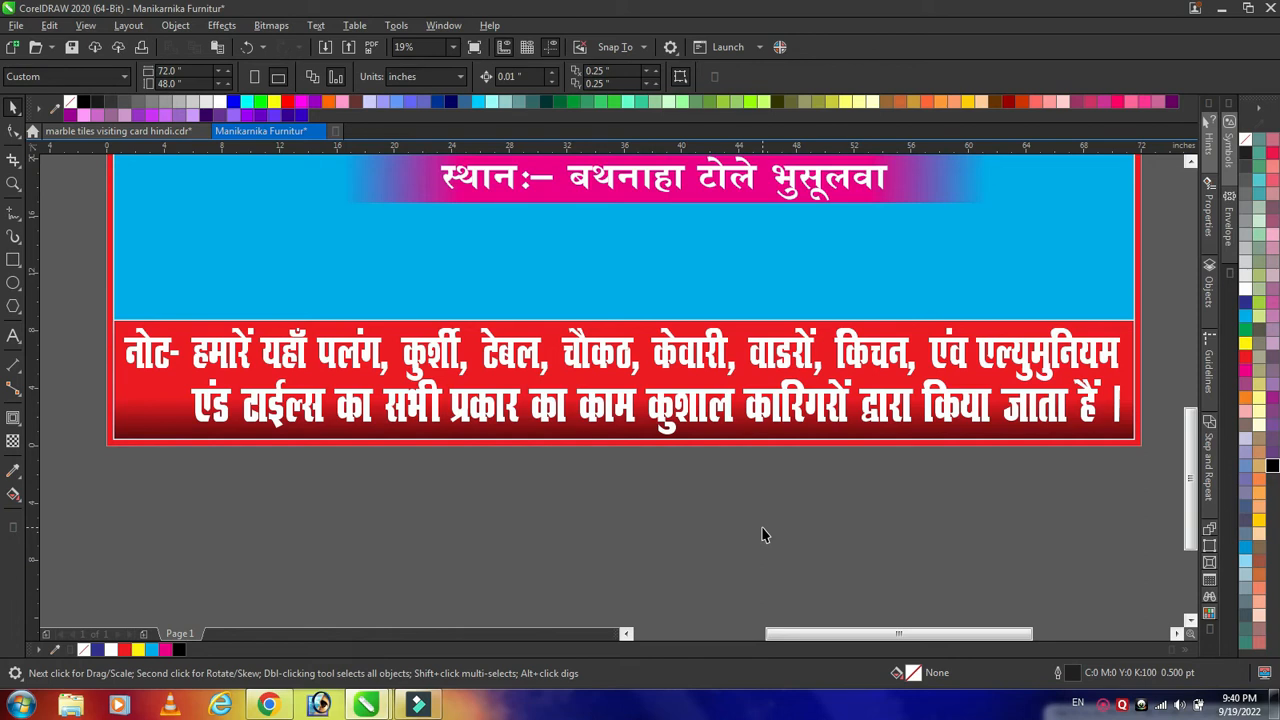
- Flatten the note lines slightly, with the first line 3.325 in high, and nudge the first line down
left_click(637, 415)
left_click(635, 365)
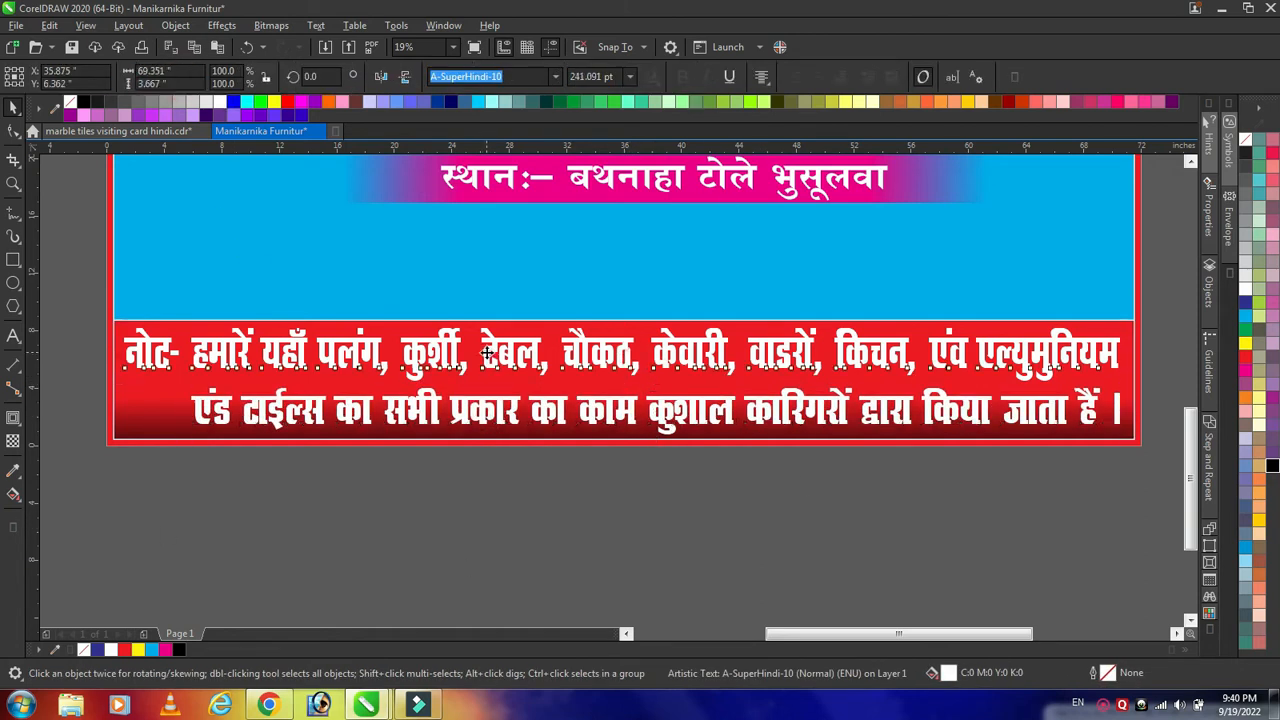
type("3.325")
key("Return")
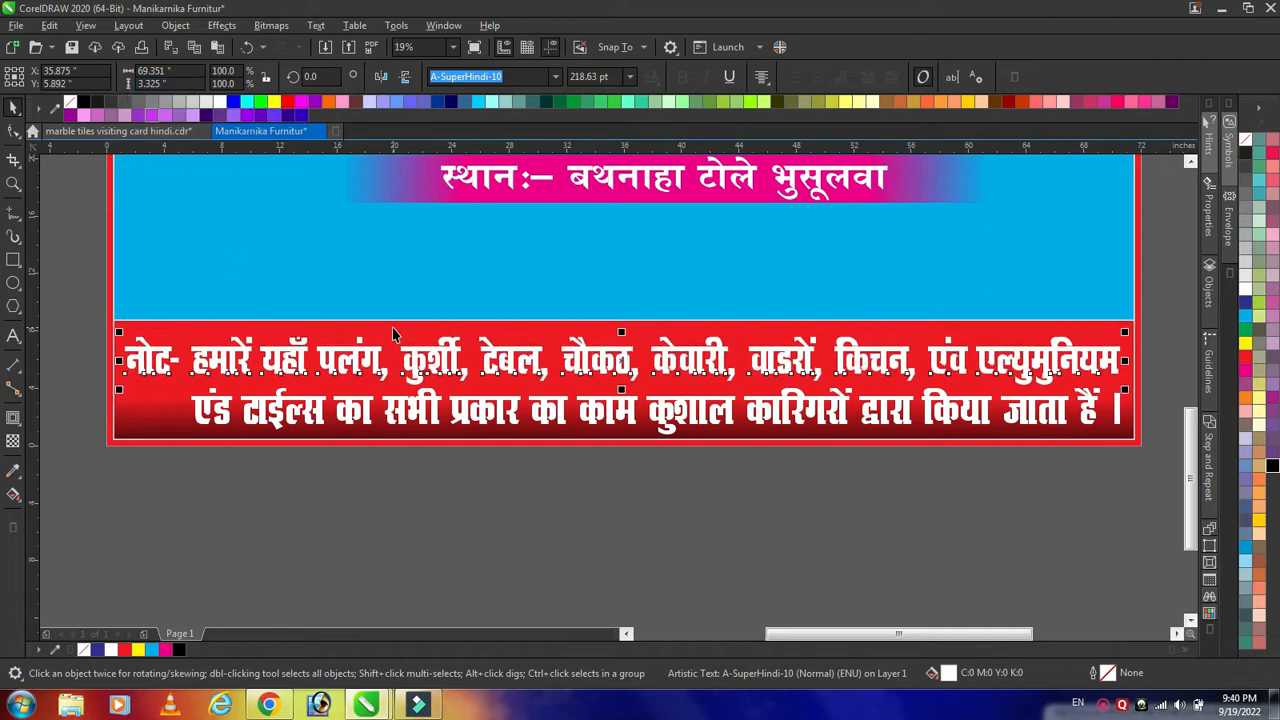
key("Down")
key("Down")
scroll(430, 362, "down", 1)
scroll(430, 362, "up", 1)
left_click(536, 538)
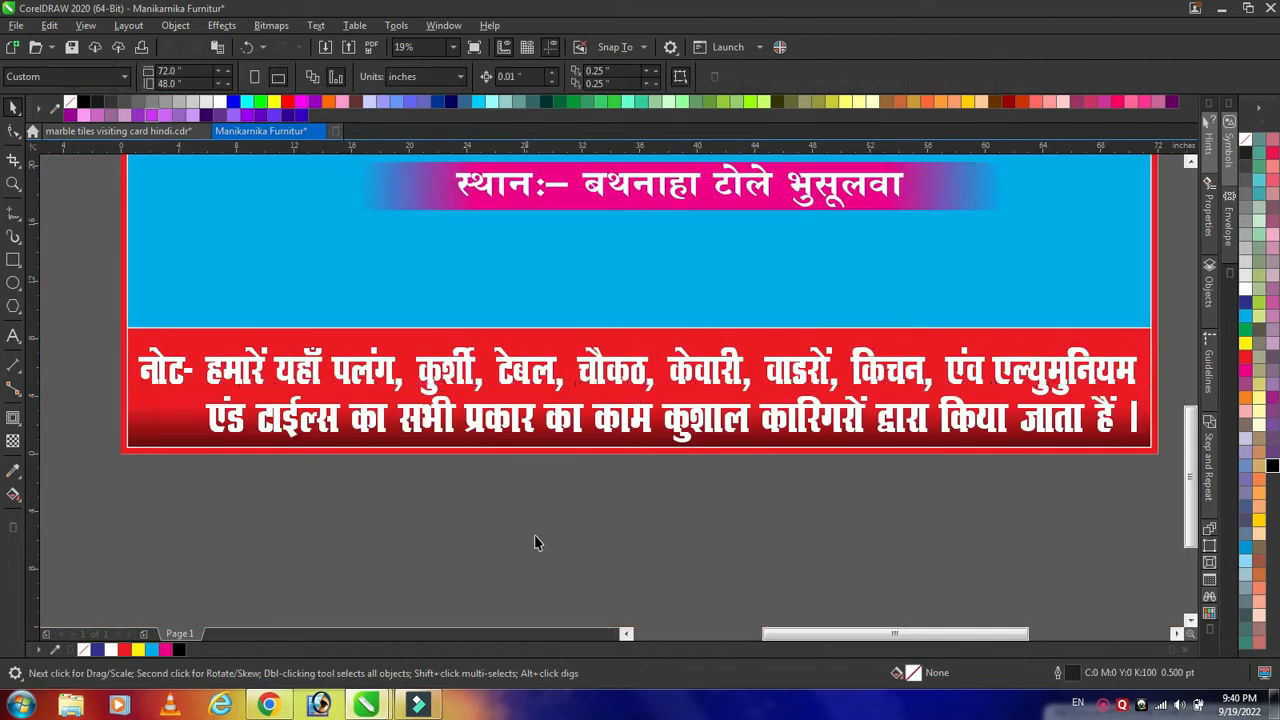
- Lower the upper edge of the gradient note strip slightly, to a strip height of about 9.2 in
left_click(756, 333, "ctrl")
left_click_drag(629, 320, 629, 330)
scroll(290, 372, "up", 4)
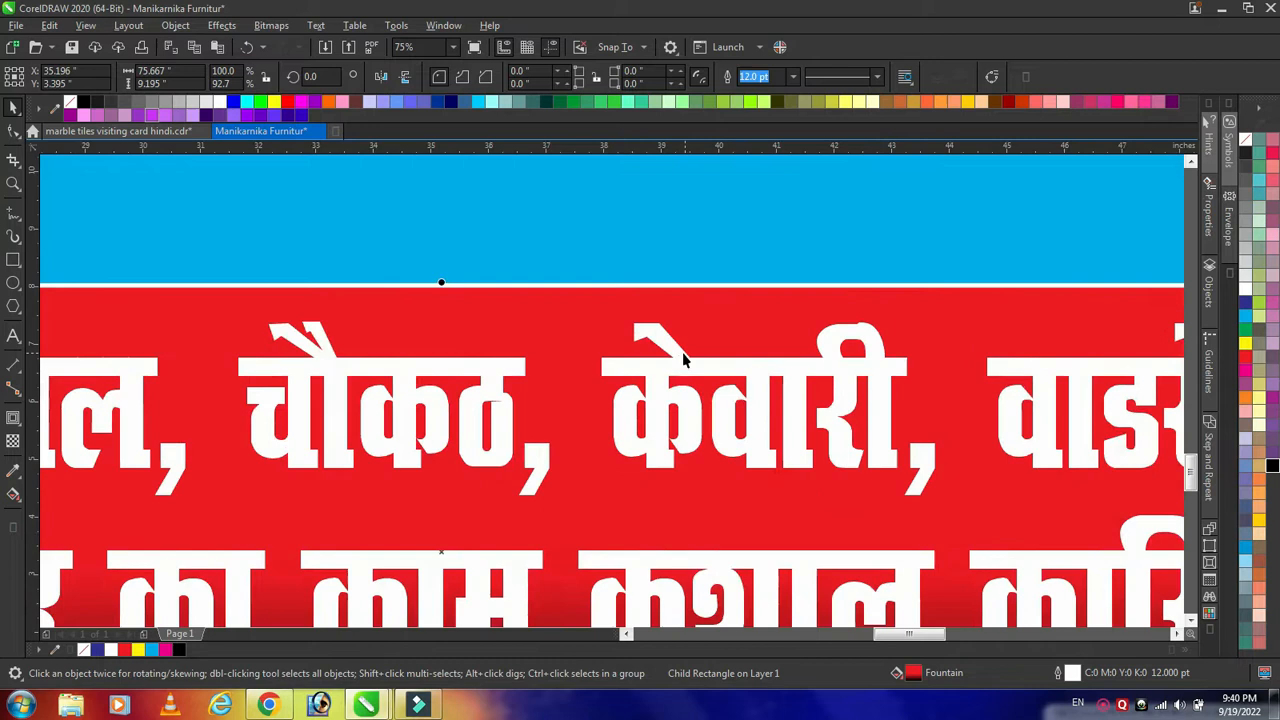
scroll(835, 312, "down", 1)
left_click_drag(1143, 259, 1143, 265)
scroll(813, 538, "down", 1)
left_click(777, 532)
- Set the garbled GSTIN line near the banner's upper right corner in bold Arial
left_click_drag(770, 636, 898, 638)
scroll(628, 488, "down", 1)
left_click_drag(1190, 542, 1190, 507)
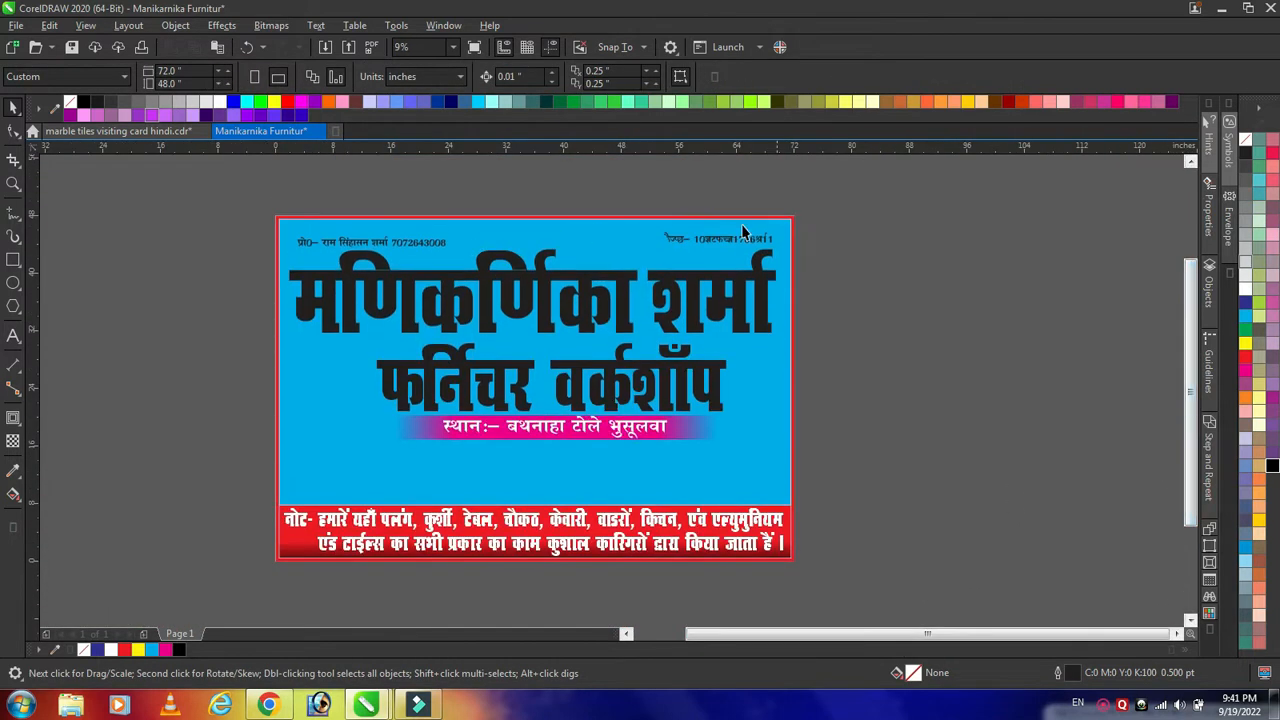
scroll(686, 226, "up", 2)
left_click(688, 293)
left_click(490, 76)
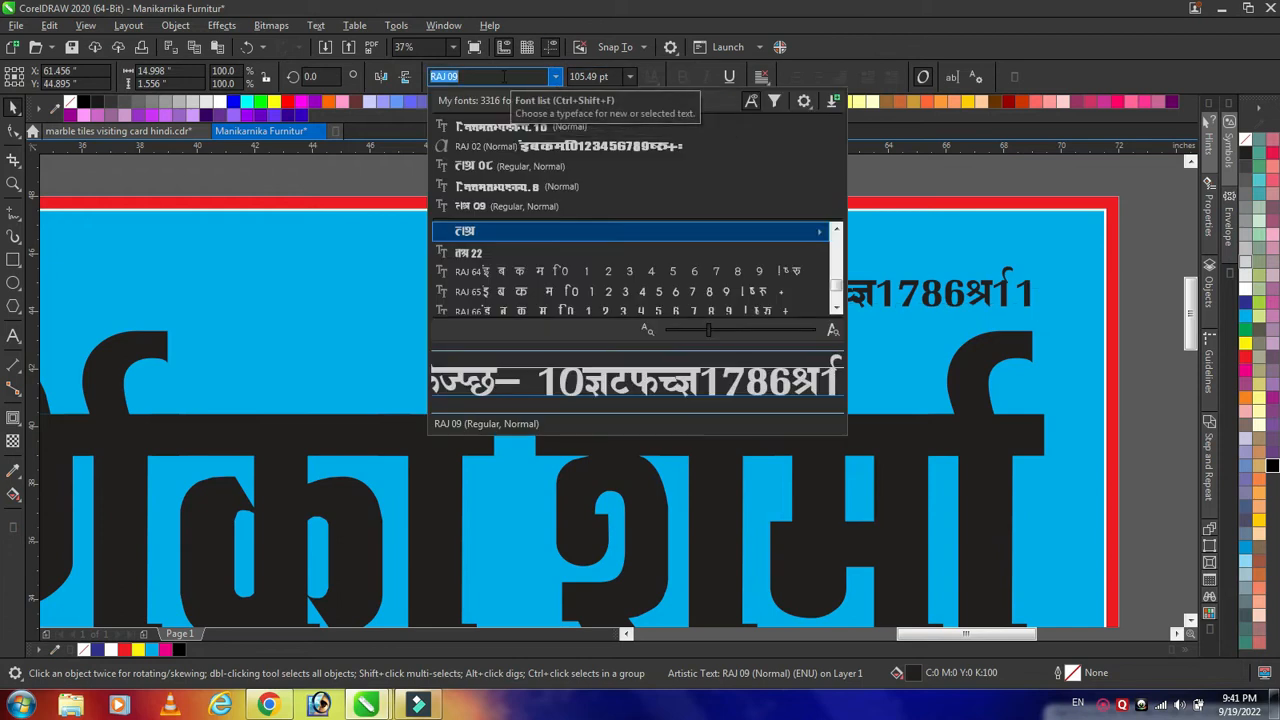
type("ari")
scroll(584, 278, "down", 3)
left_click(584, 278)
left_click(680, 77)
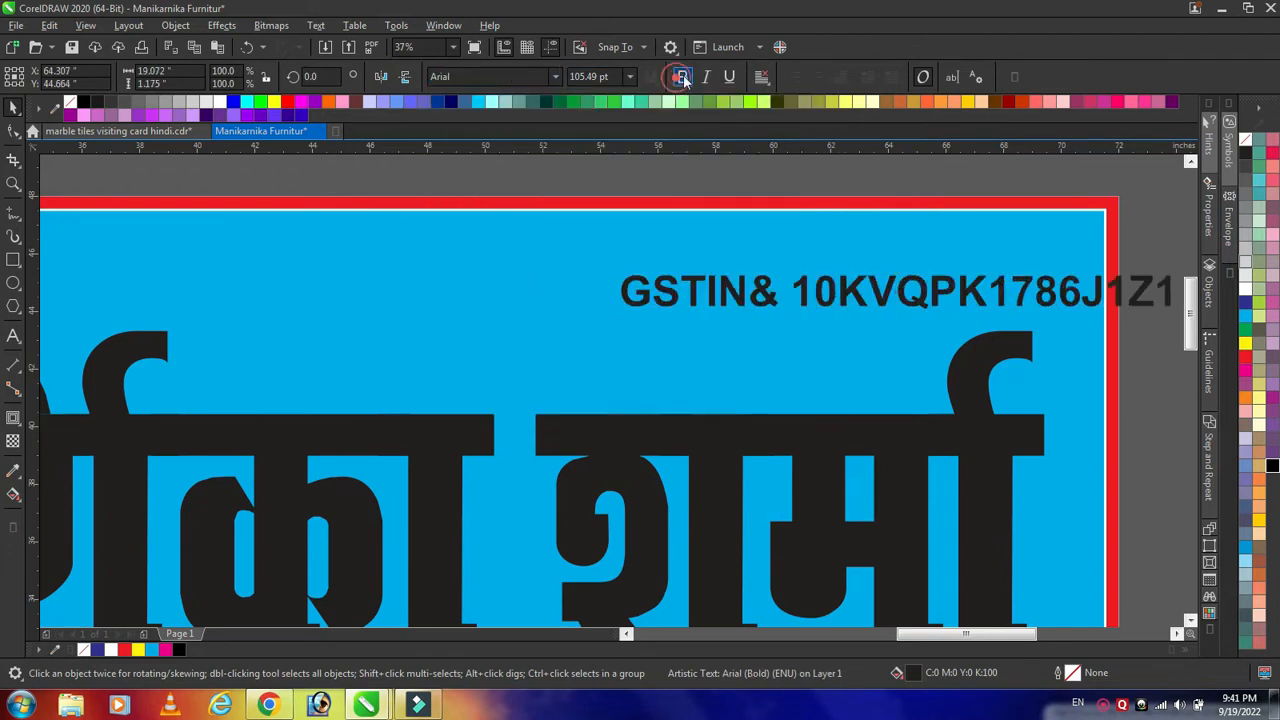
- Move the GSTIN line inside the frame and replace the ampersand in its label so it reads "GSTIN:-"
left_click_drag(763, 290, 605, 283)
double_click(605, 284)
type("-")
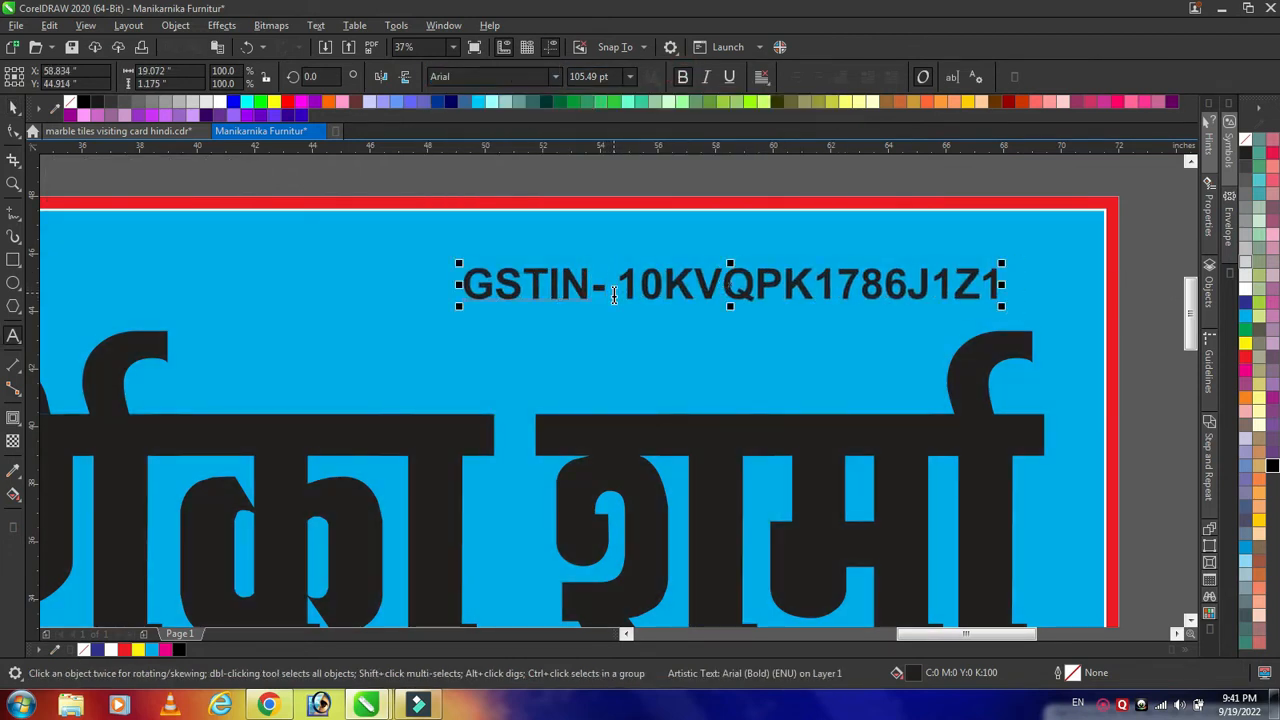
left_click(589, 299)
type(";")
key("BackSpace")
type(":")
key("ctrl+space")
- Enlarge the GSTIN line to about 21.3 in wide, place it in the banner's upper right corner and colour it white
left_click_drag(1016, 263, 1038, 257)
left_click_drag(936, 291, 977, 254)
left_click_drag(502, 271, 460, 274)
left_click(1245, 289)
scroll(727, 322, "down", 3)
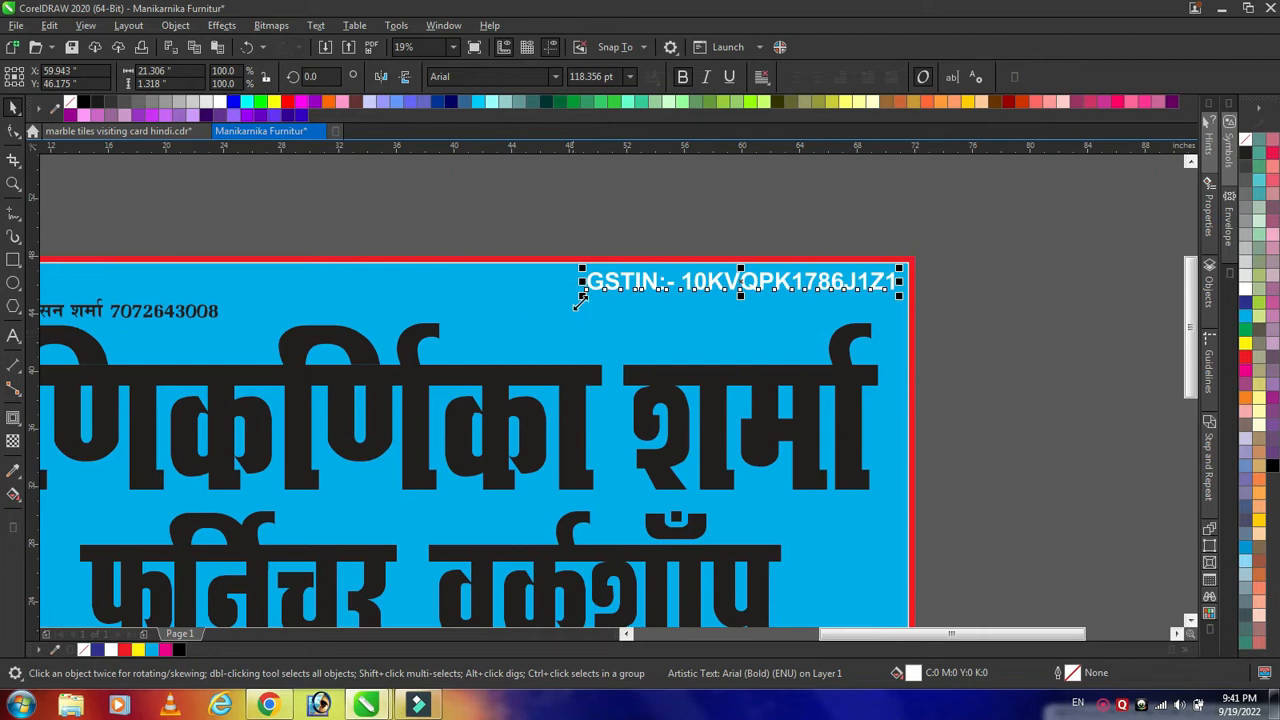
- Move the proprietor line toward the banner's upper left corner, set it in RAJ 04 and widen it to about 20.3 in
left_click_drag(1003, 633, 863, 633)
left_click(655, 318)
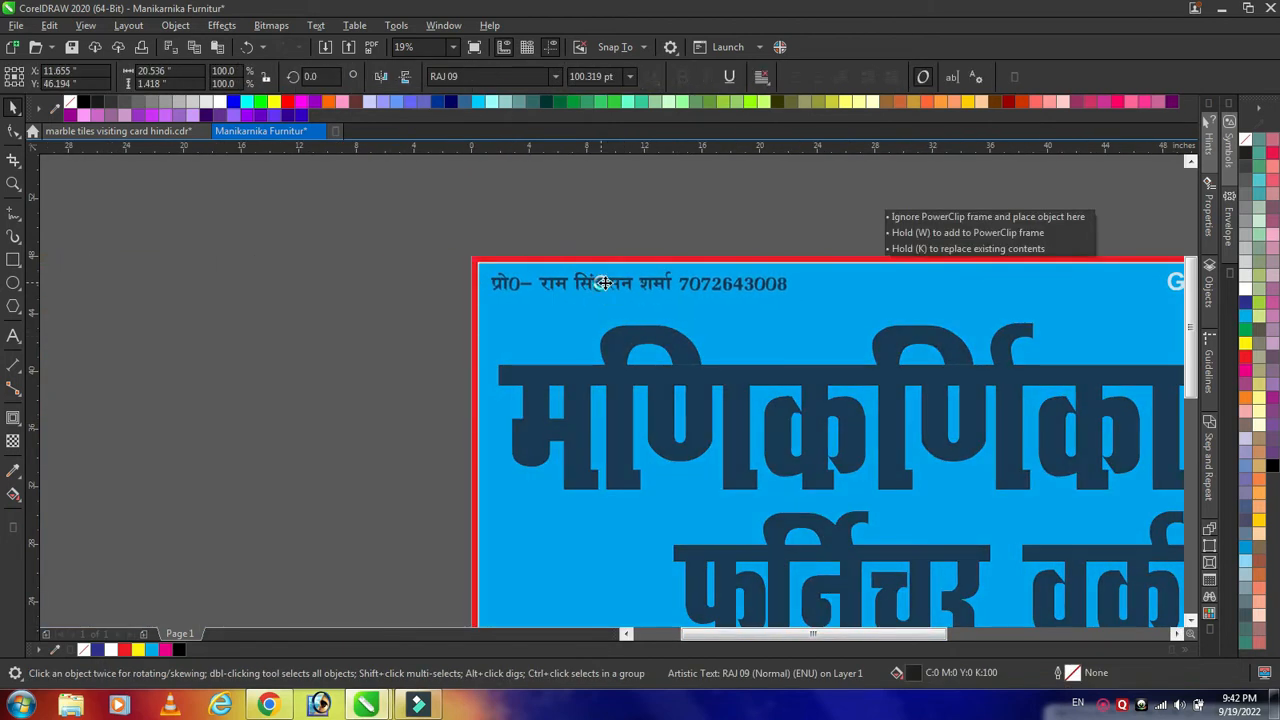
left_click(553, 77)
type("RAJ 04")
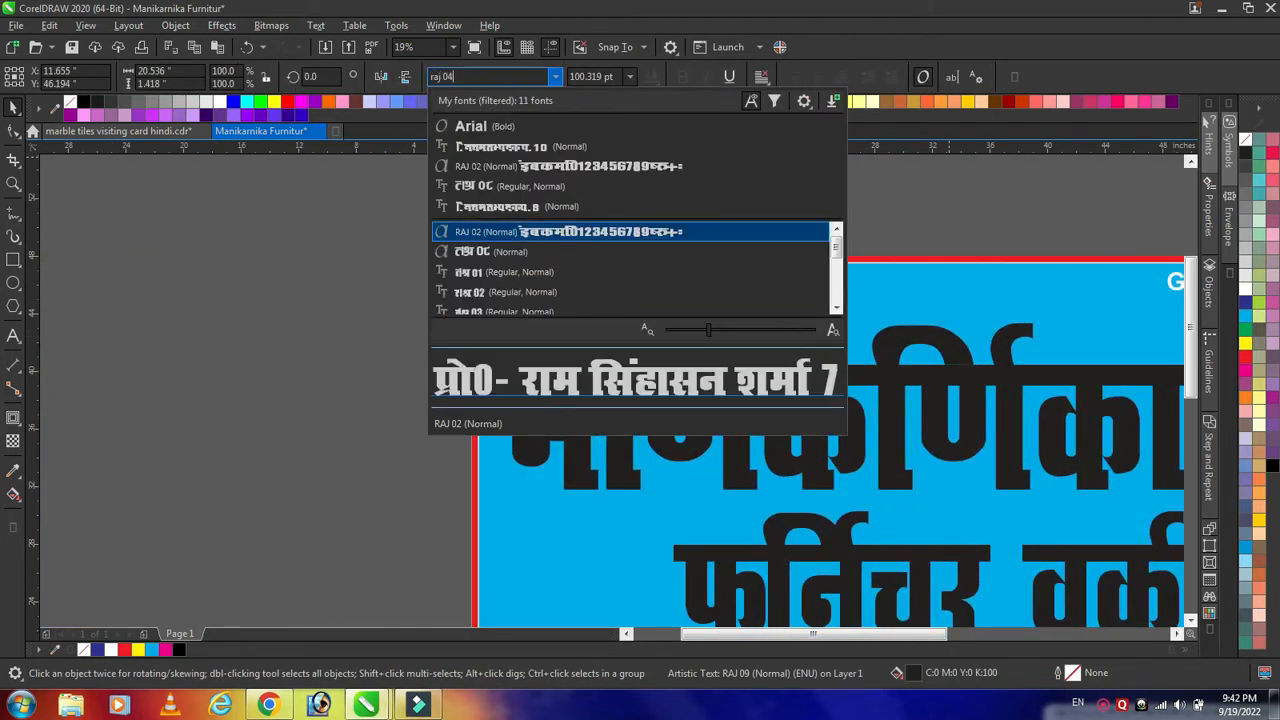
key("Return")
scroll(671, 343, "up", 3)
left_click_drag(596, 306, 600, 318)
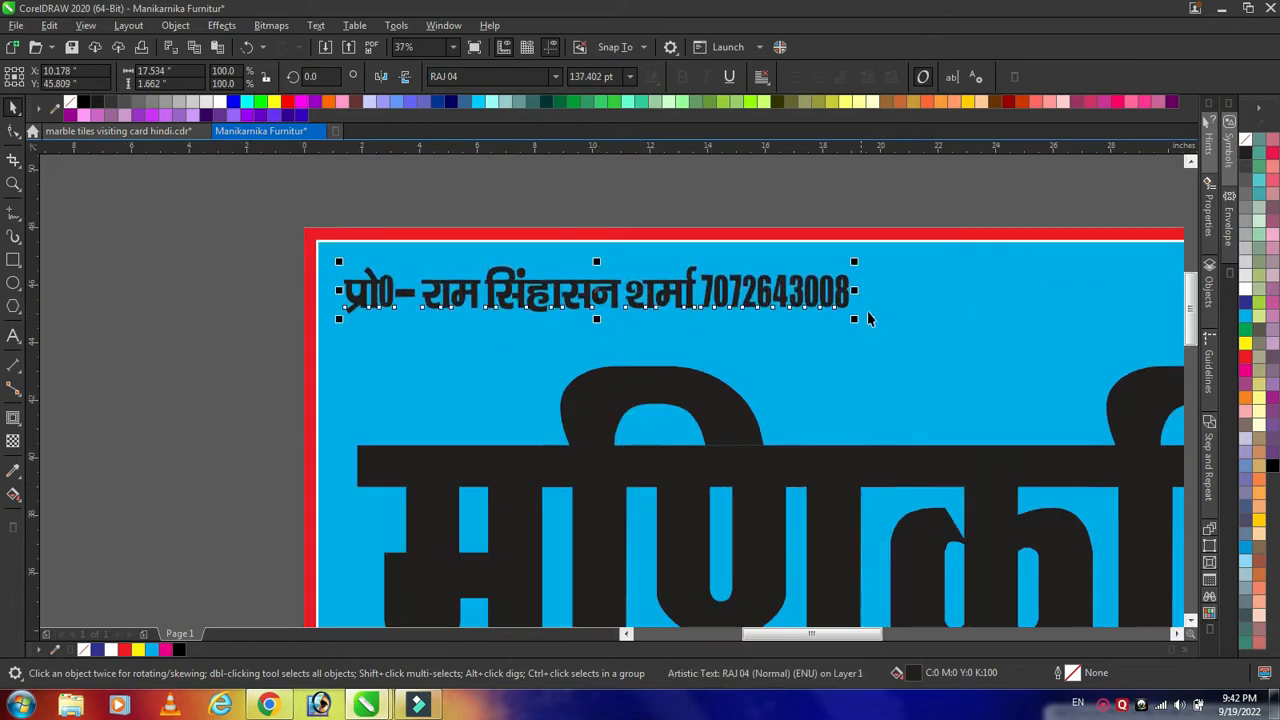
left_click_drag(854, 290, 933, 290)
- Change the proprietor line's font to RAJ 08 and set the zero of its leading abbreviation to 125 pt
left_click(555, 76)
left_click(546, 207)
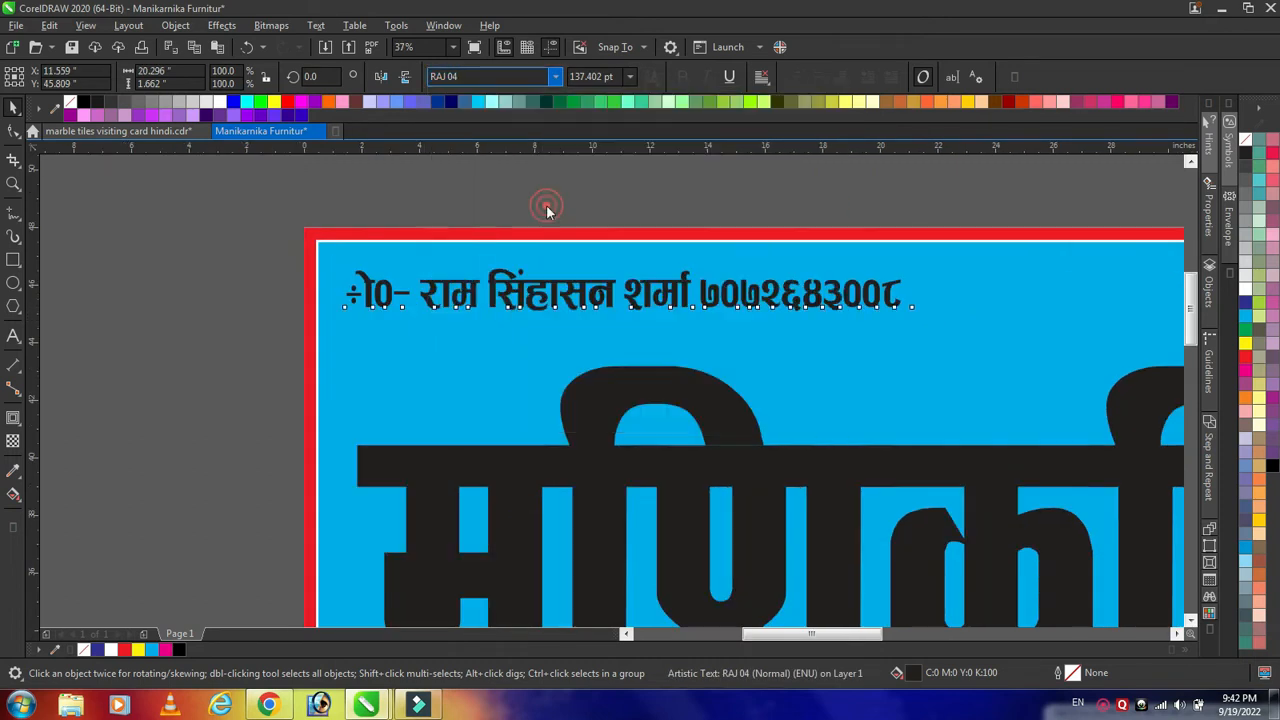
scroll(352, 294, "up", 5)
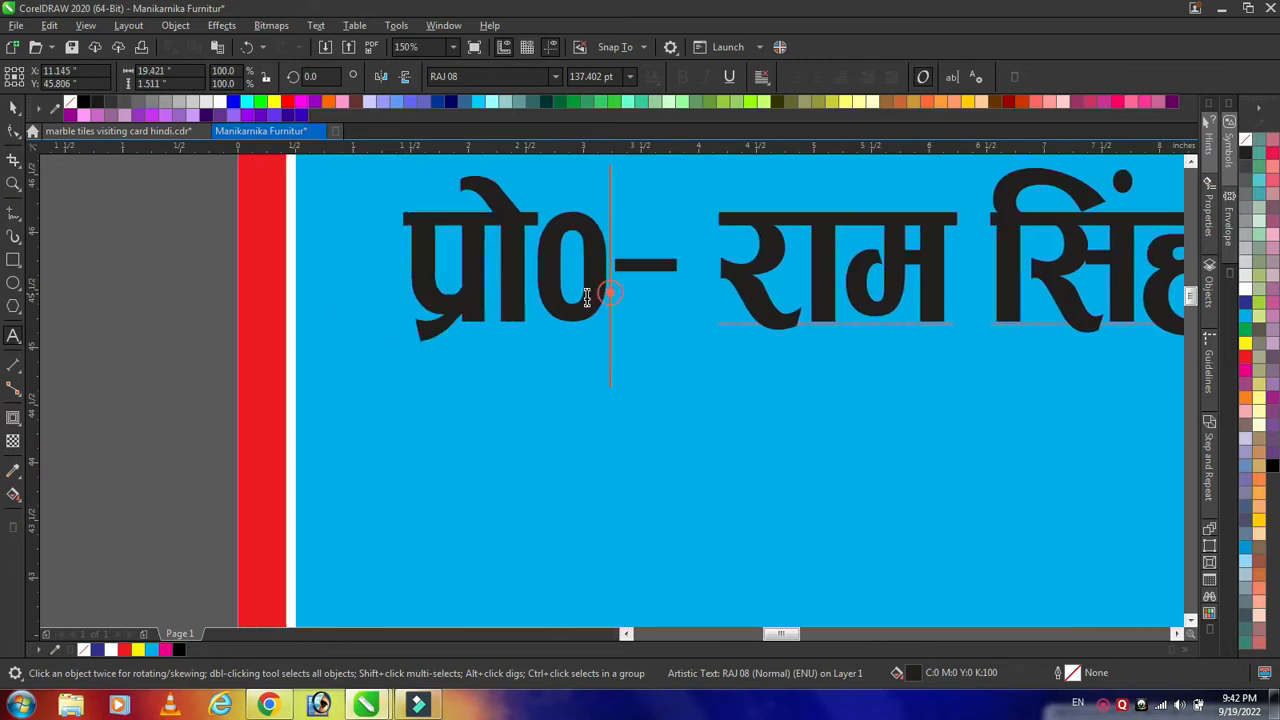
left_click_drag(610, 293, 562, 297)
left_click(611, 75)
type("125")
key("Return")
- Set the phone number at the end of the proprietor line in bold Arial at 125 pt
scroll(605, 318, "down", 1)
left_click_drag(782, 635, 823, 640)
left_click_drag(491, 295, 888, 297)
left_click(556, 77)
left_click(500, 166)
left_click_drag(615, 76, 519, 88)
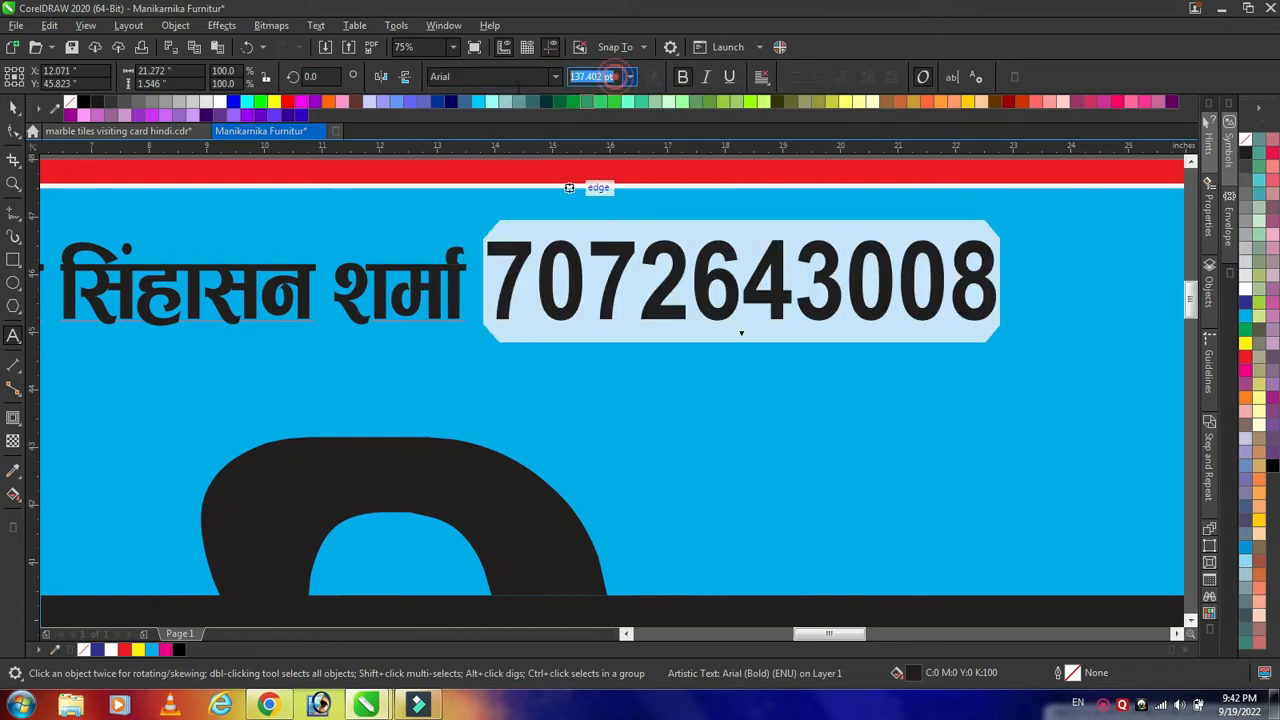
type("125")
key("Return")
- Reduce the phone number to 115 pt and add extra space between the proprietor's name and the number
type("1")
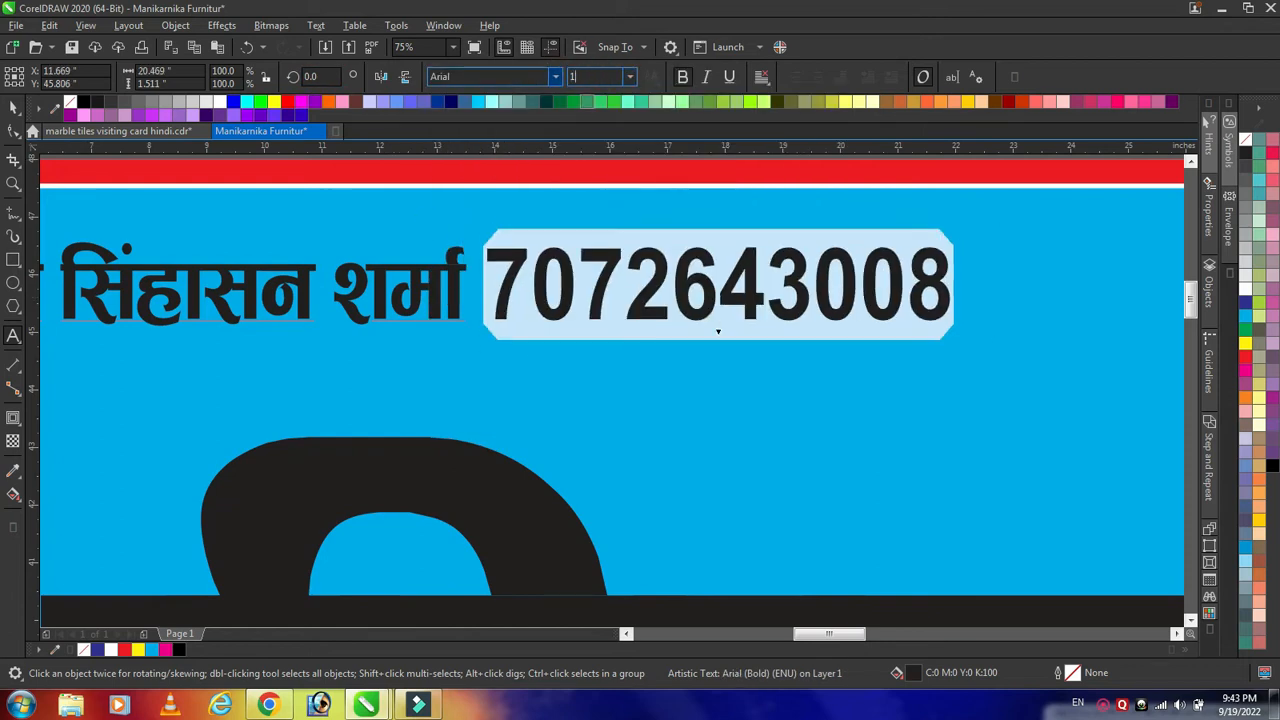
type("15")
key("Return")
key("Left")
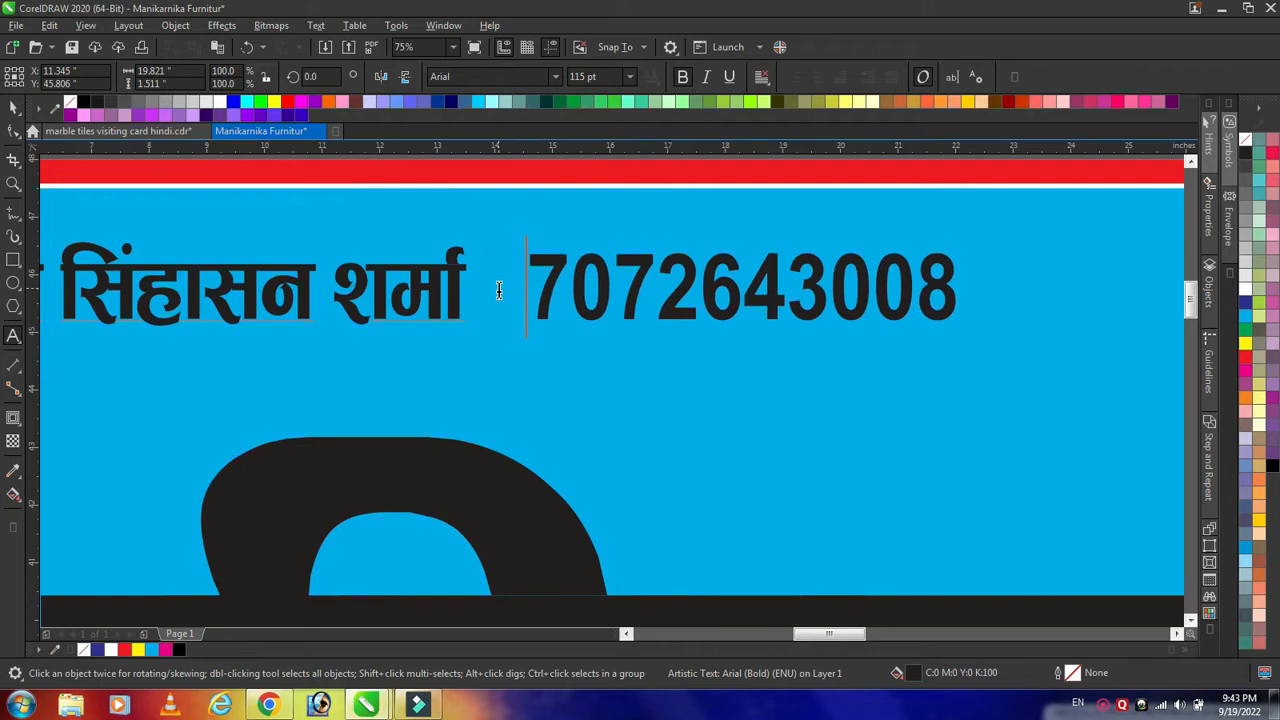
scroll(495, 290, "down", 1)
key("ctrl+space")
- Tuck the proprietor line close into the banner's upper left corner and adjust its size
left_click(457, 289)
left_click_drag(479, 286, 468, 272)
left_click_drag(732, 296, 796, 309)
scroll(563, 325, "down", 2)
scroll(540, 318, "up", 1)
left_click_drag(535, 333, 487, 352)
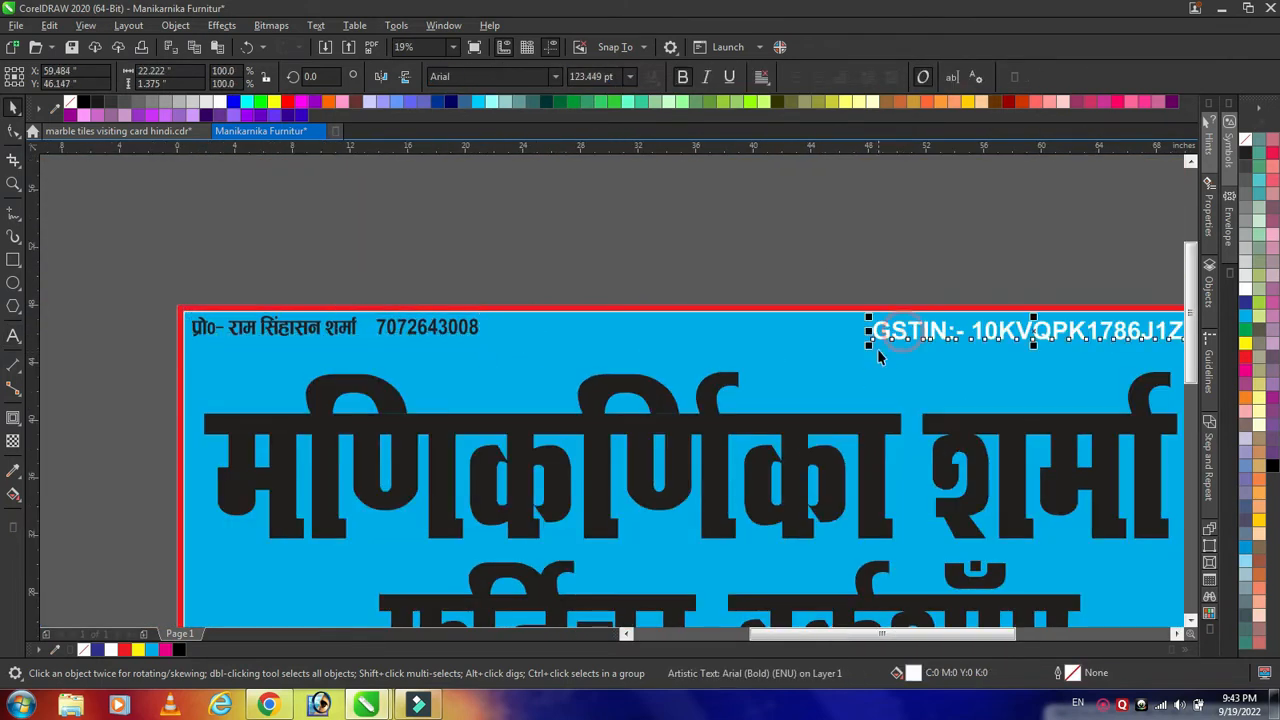
- Shrink the white GSTIN line to about 12.8 in wide and place it close to the banner's upper right corner
left_click_drag(928, 636, 958, 641)
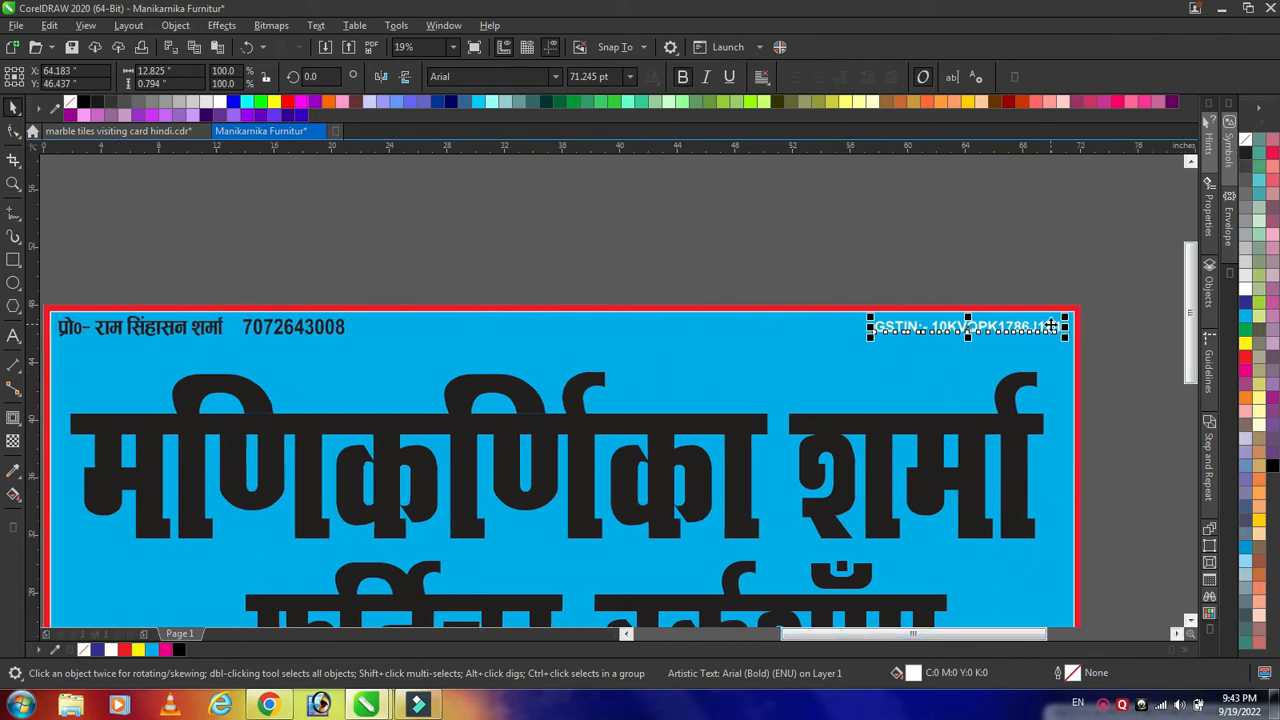
scroll(1051, 326, "up", 2)
left_click_drag(1044, 327, 1066, 314)
scroll(730, 394, "down", 2)
left_click_drag(947, 633, 887, 628)
left_click(311, 375)
left_click(995, 377)
- Try the GSTIN line in Arial Black
scroll(990, 378, "up", 4)
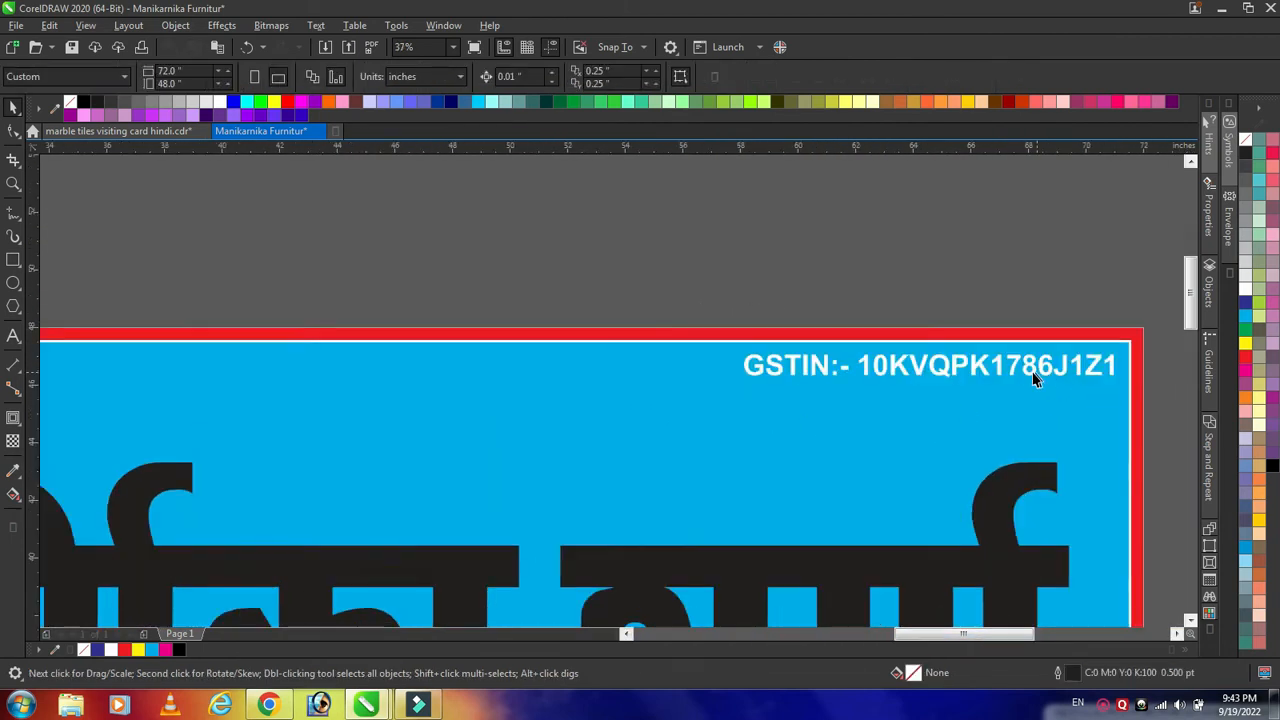
left_click(551, 76)
mouse_move(823, 229)
left_click(914, 491)
scroll(811, 431, "down", 2)
left_click_drag(882, 378, 877, 376)
left_click(1125, 367)
scroll(620, 384, "up", 2)
scroll(624, 384, "down", 2)
scroll(739, 387, "up", 2)
left_click(736, 384)
- Return the GSTIN line to bold Arial and stretch it horizontally to about 14.8 in wide
scroll(615, 385, "down", 3)
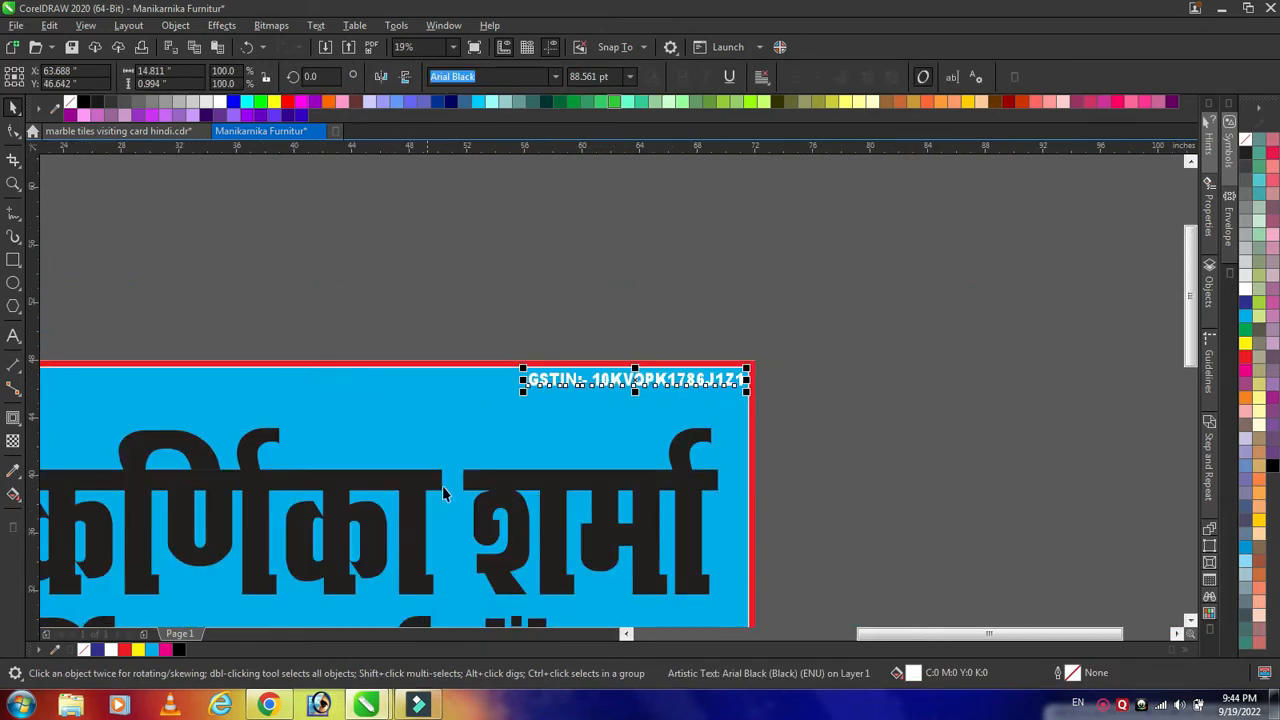
scroll(594, 443, "up", 4)
left_click(482, 402)
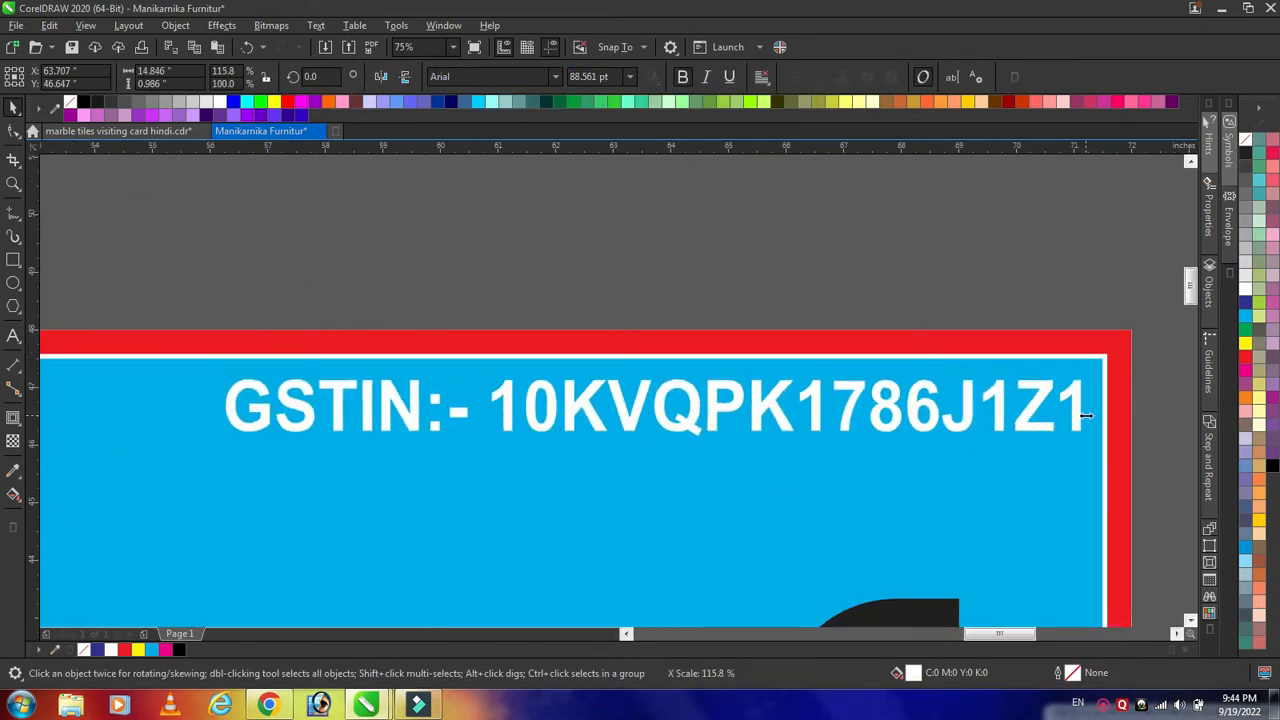
left_click(500, 402)
- Enlarge the proprietor line to about 20.8 in wide and recolor it white
scroll(506, 400, "down", 3)
scroll(866, 423, "up", 2)
scroll(866, 423, "down", 3)
scroll(183, 430, "up", 2)
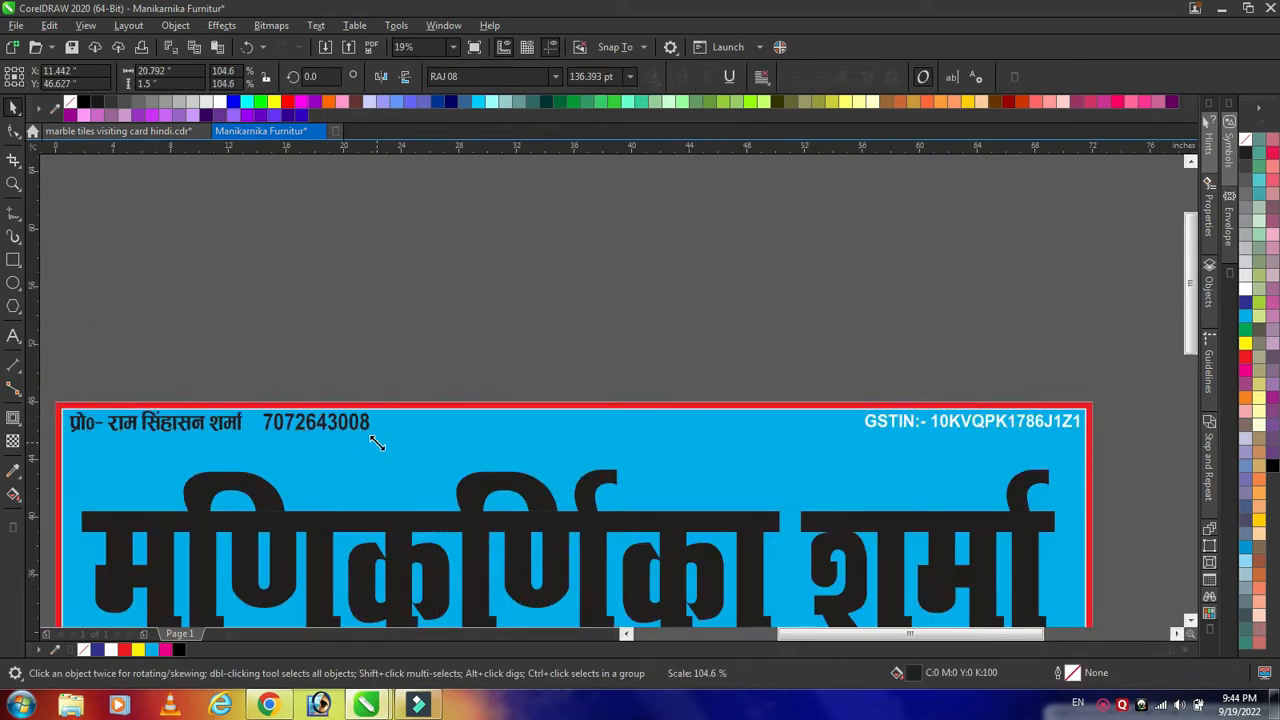
scroll(72, 452, "up", 2)
- Bring the WhatsApp logo image from Windows Explorer into the banner, reduce it to about 4.25 in and move it onto the proprietor line
left_click(70, 705)
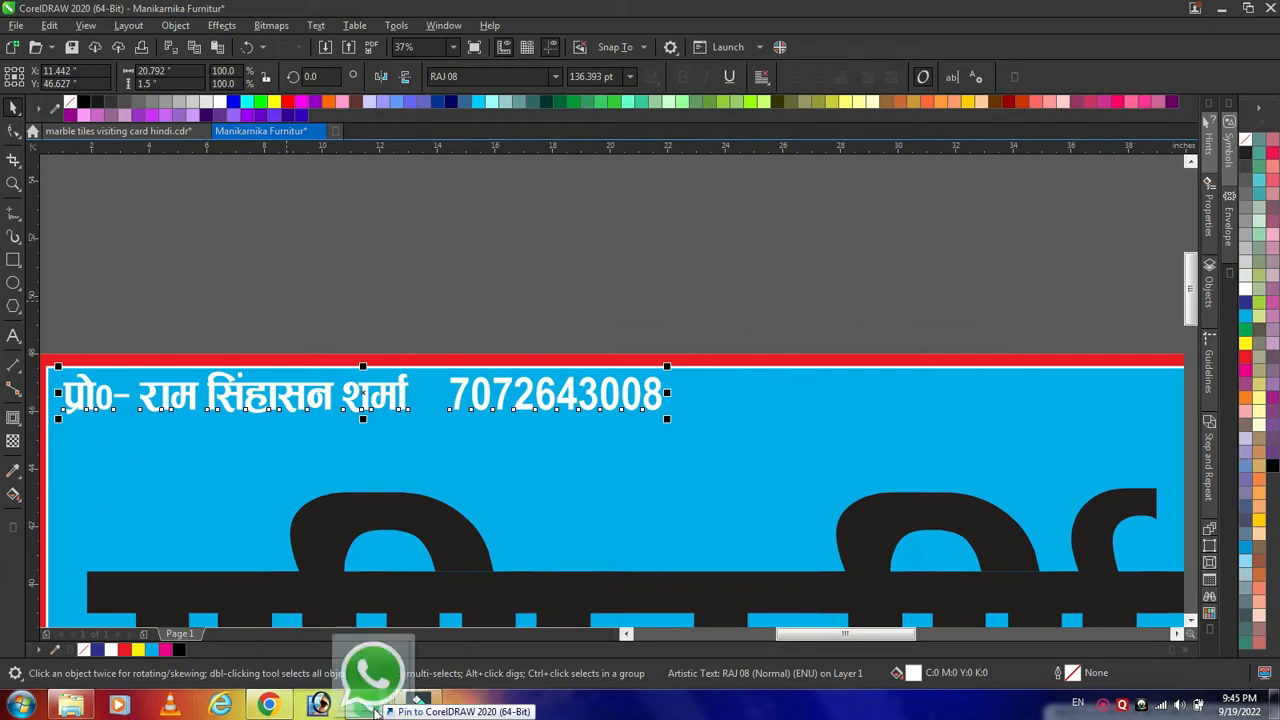
left_click_drag(375, 703, 359, 342)
left_click_drag(563, 546, 286, 269)
left_click_drag(220, 204, 440, 397)
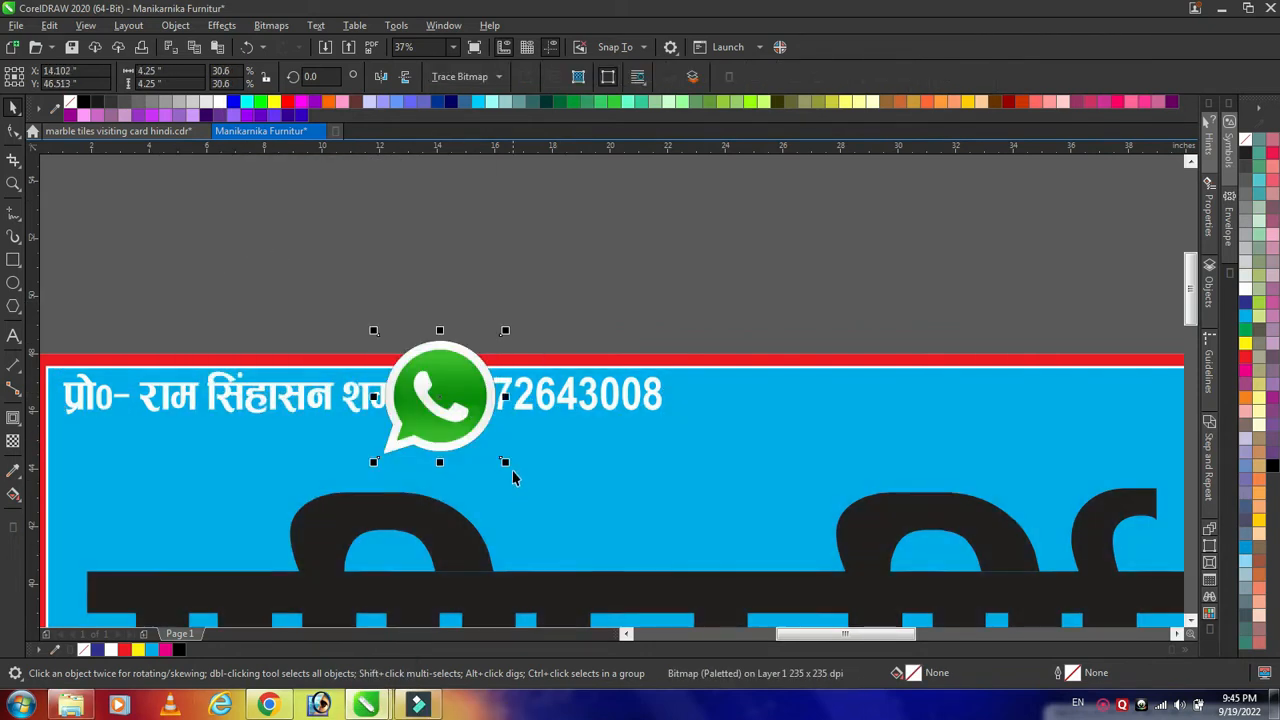
- Shrink the WhatsApp logo to about 1.06 in and place it between the proprietor's name and the phone number
left_click_drag(505, 462, 413, 370)
left_click_drag(394, 351, 470, 398)
scroll(429, 397, "up", 2)
scroll(470, 398, "up", 1)
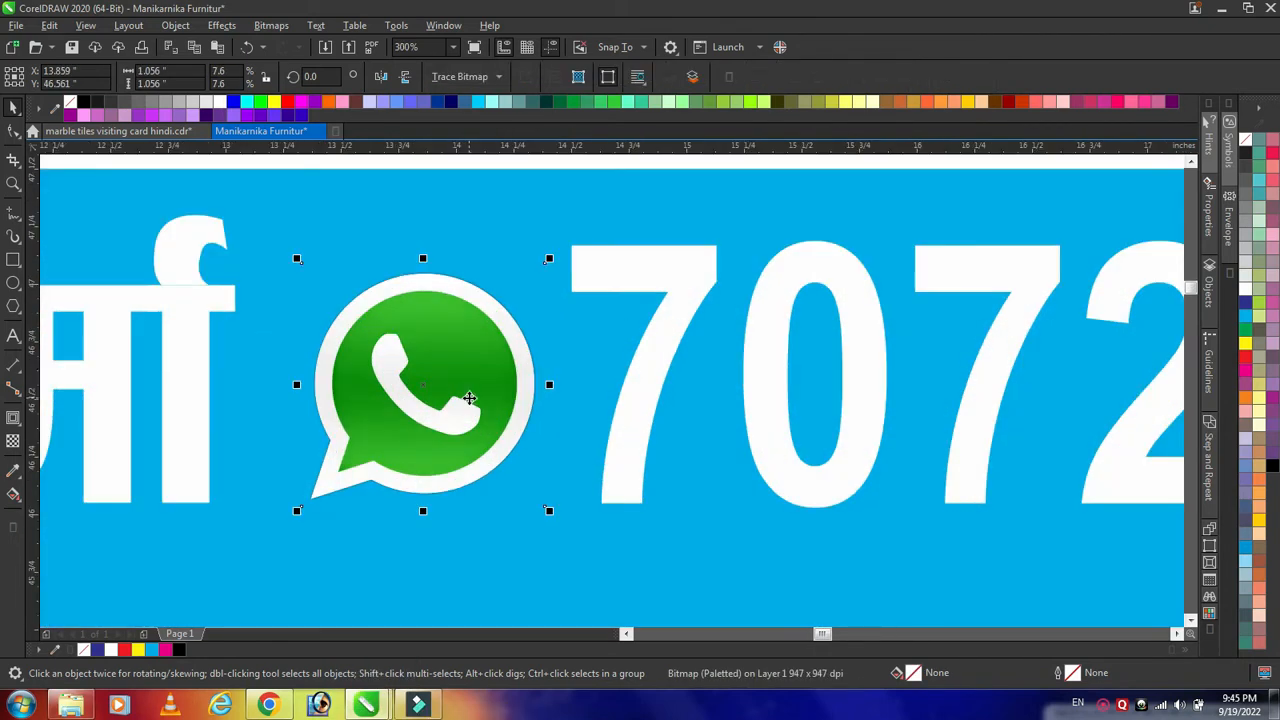
scroll(455, 400, "down", 3)
left_click(665, 313)
- Fill the proprietor line dark blue and give it an 8 pt white outline with rounded corners
left_click(481, 399)
left_click(1246, 356)
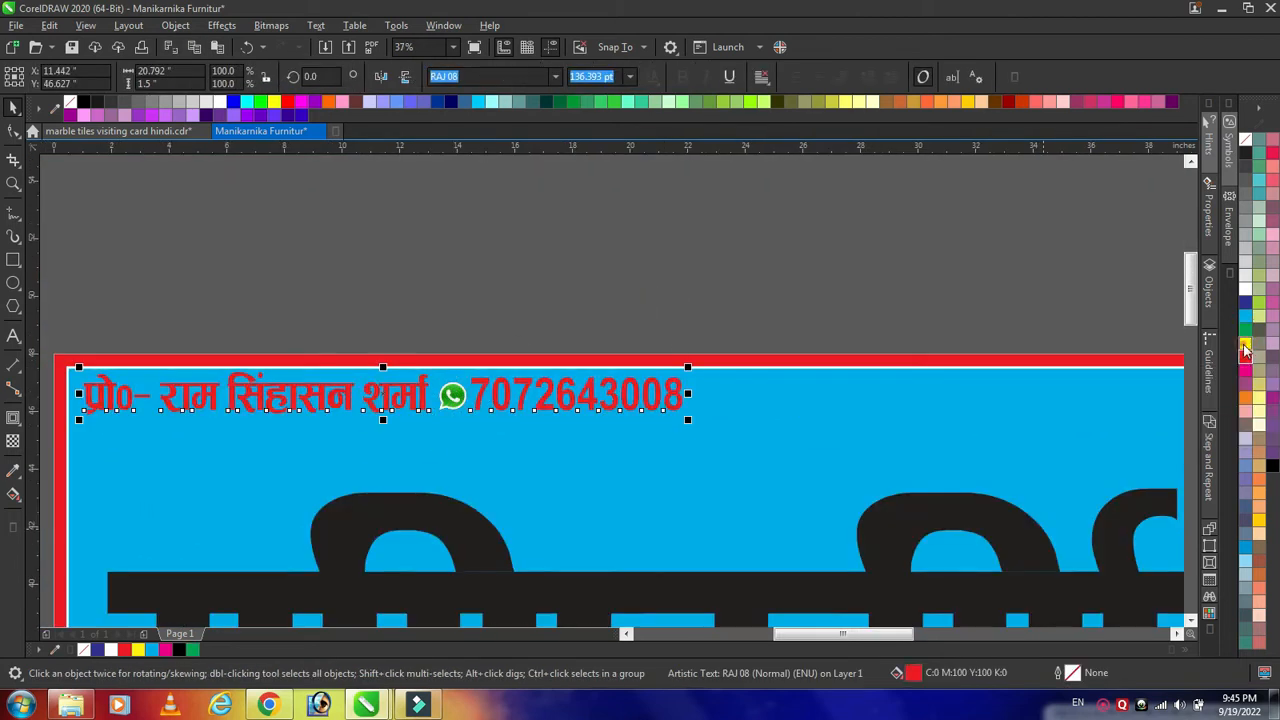
left_click(1245, 302)
key("F12")
left_click(540, 290)
left_click(510, 414)
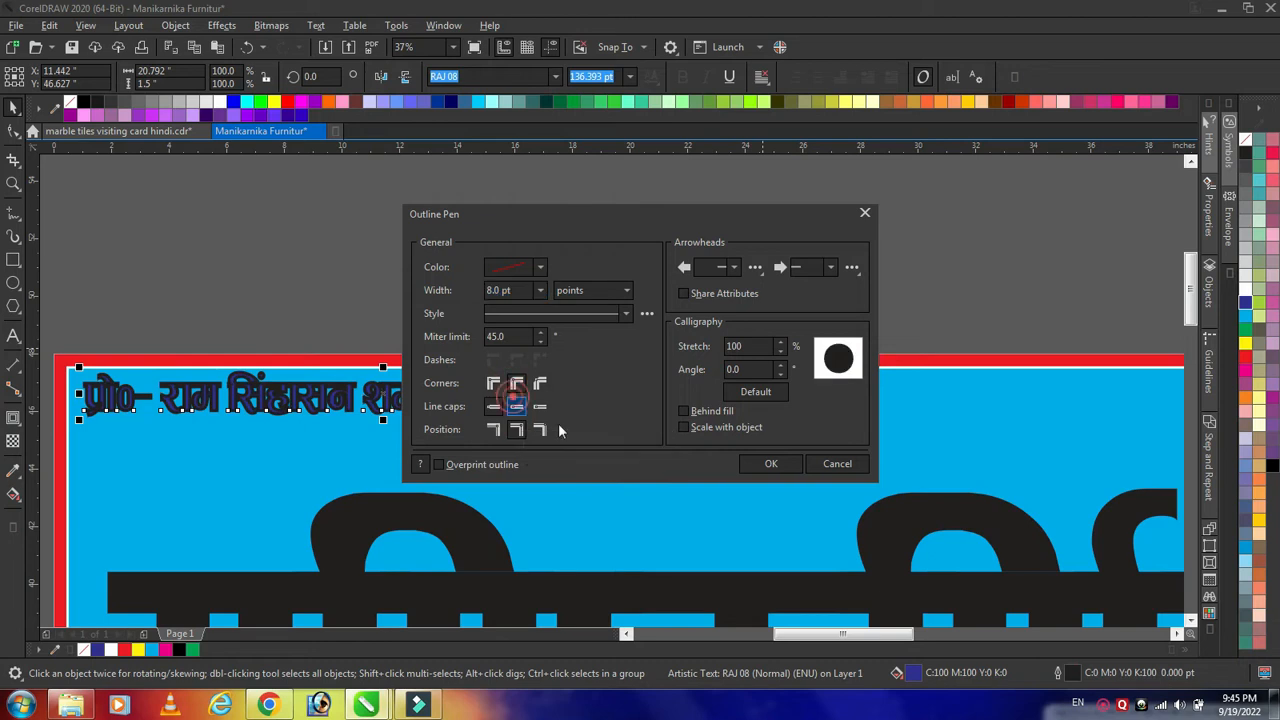
left_click(771, 463)
scroll(557, 388, "up", 2)
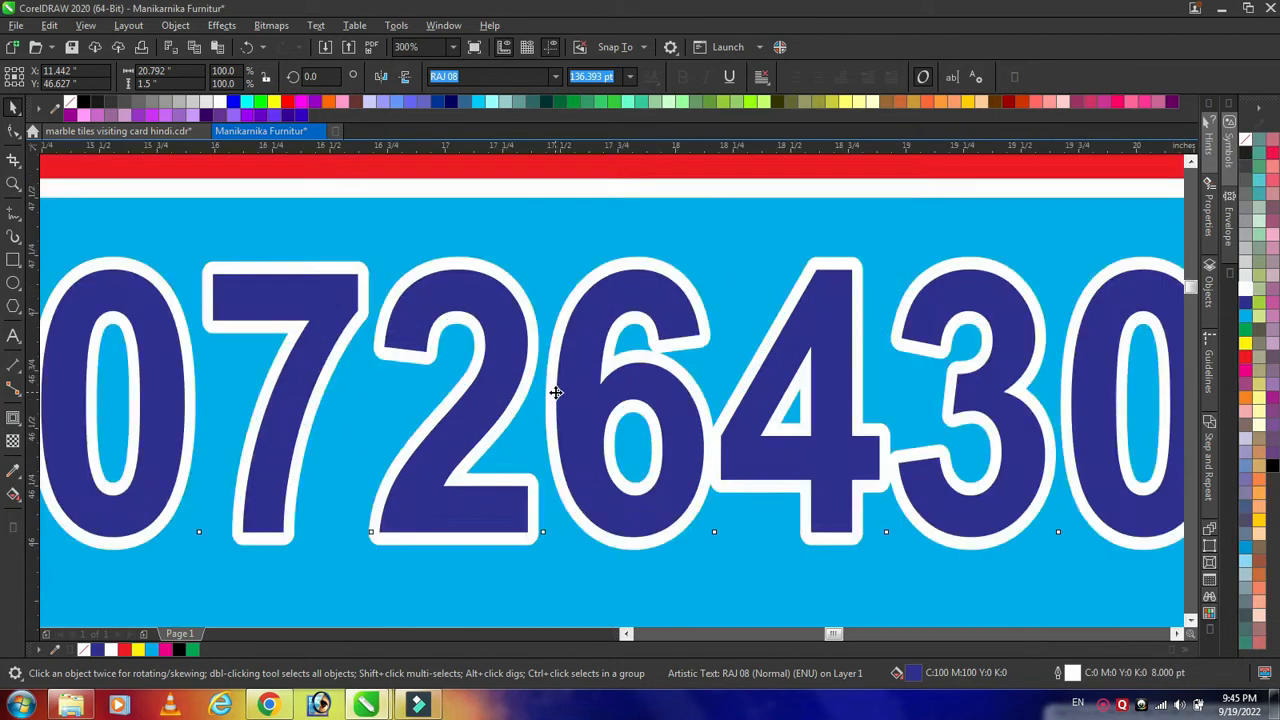
left_click_drag(815, 392, 848, 434)
left_click(689, 271)
scroll(578, 312, "down", 2)
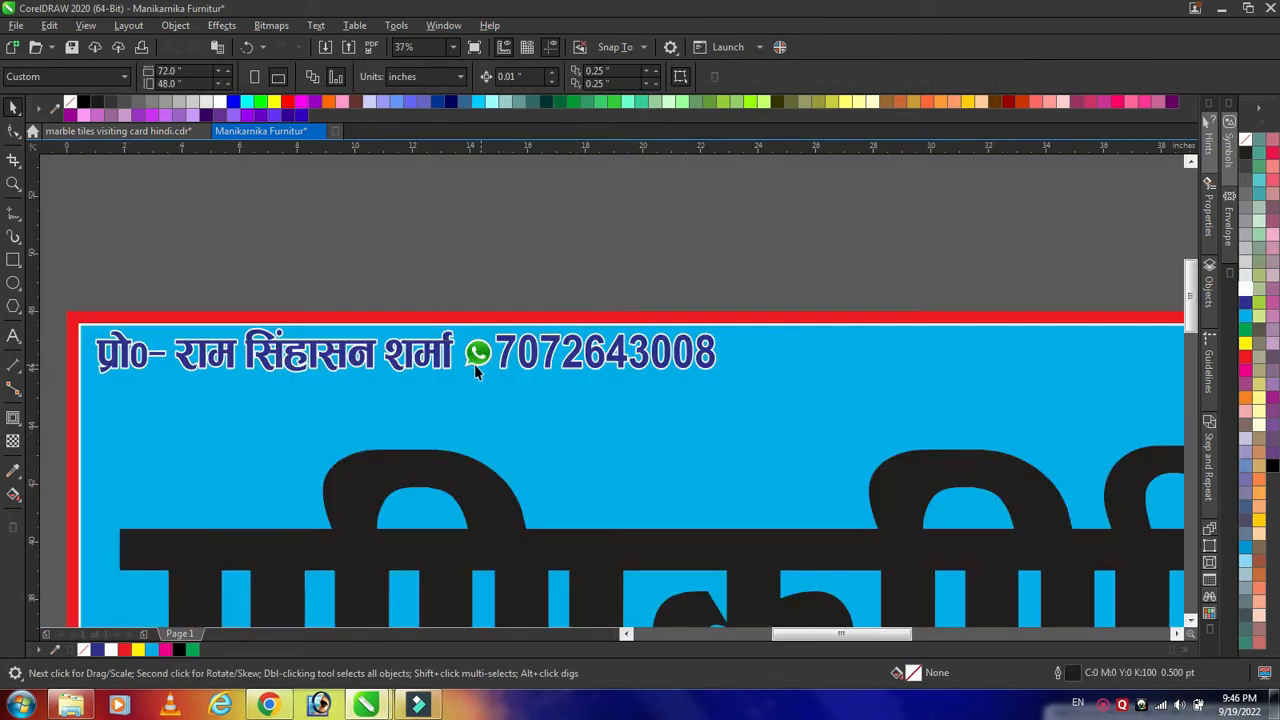
- Set the phone number in Arial Black at 90 pt and enlarge the proprietor line to about 21.7 in wide
double_click(515, 362)
left_click_drag(497, 352, 718, 369)
left_click(555, 76)
left_click(500, 137)
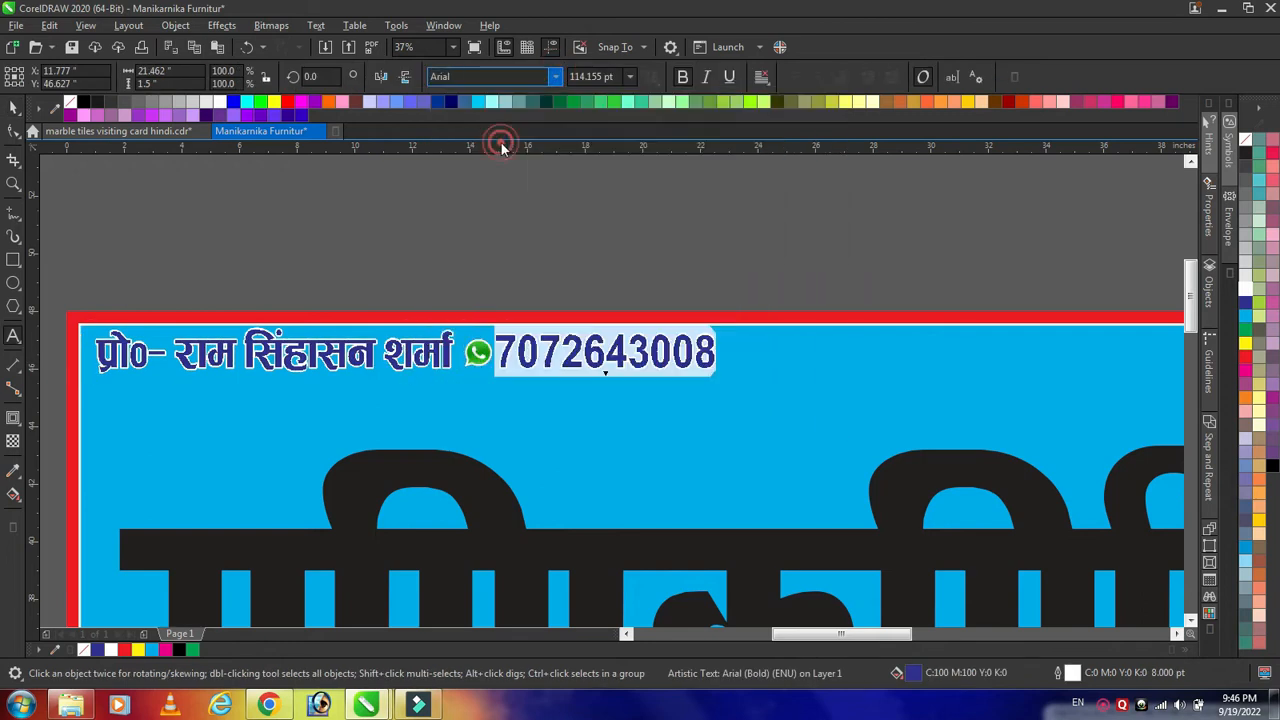
left_click(555, 378)
key("ctrl+a")
type("90")
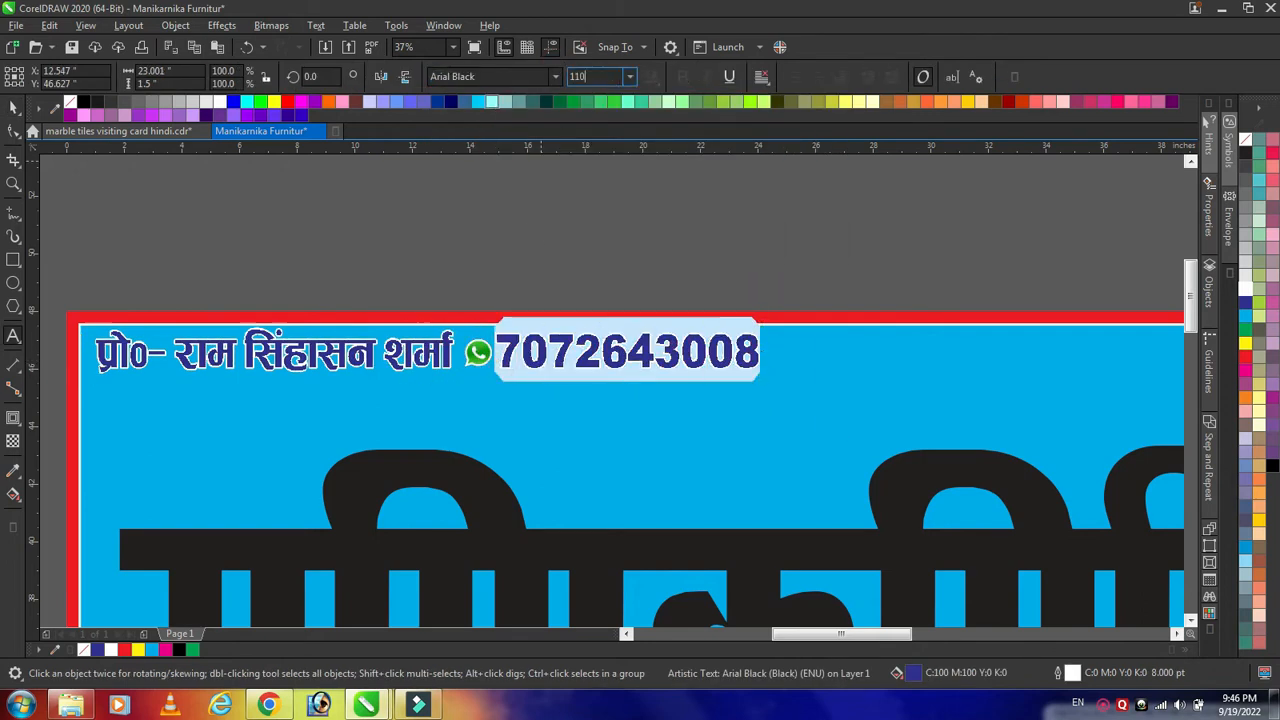
key("Return")
left_click(725, 374)
left_click_drag(708, 377, 728, 379)
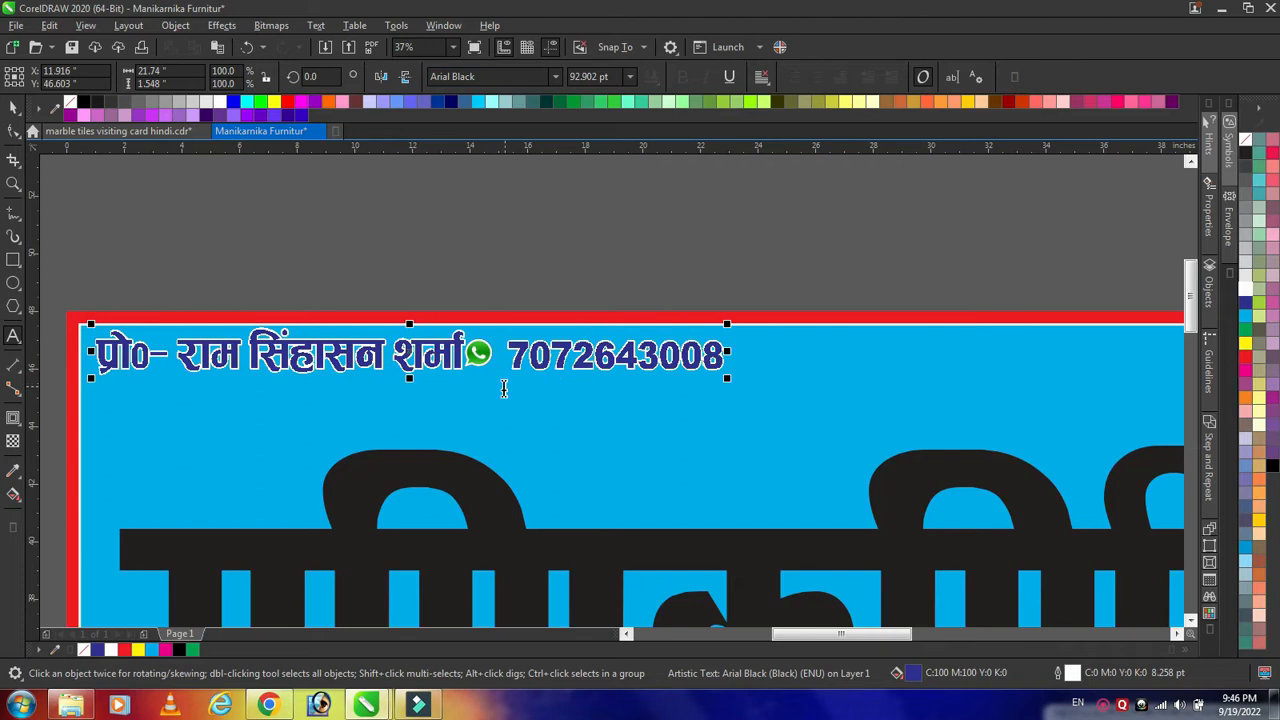
- Set the phone number's size to 100 pt
scroll(508, 377, "up", 1)
left_click_drag(512, 338, 945, 345)
left_click(618, 77)
type("100")
key("Return")
key("ctrl+space")
- Reposition the WhatsApp logo in the gap between the proprietor's name and the phone number
left_click_drag(463, 332, 489, 332)
left_click(591, 221)
left_click(474, 334)
left_click(528, 342, "shift")
key("c")
key("ctrl+z")
left_click(477, 327)
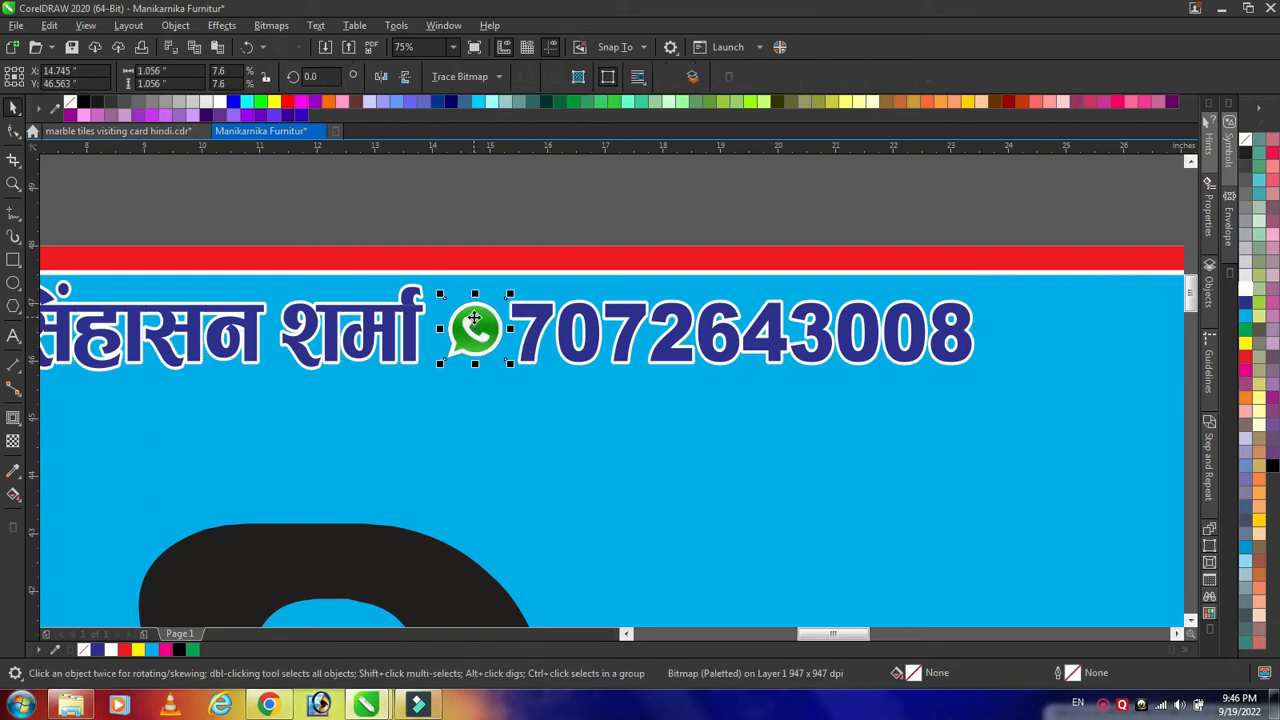
scroll(478, 310, "down", 5)
left_click(997, 405)
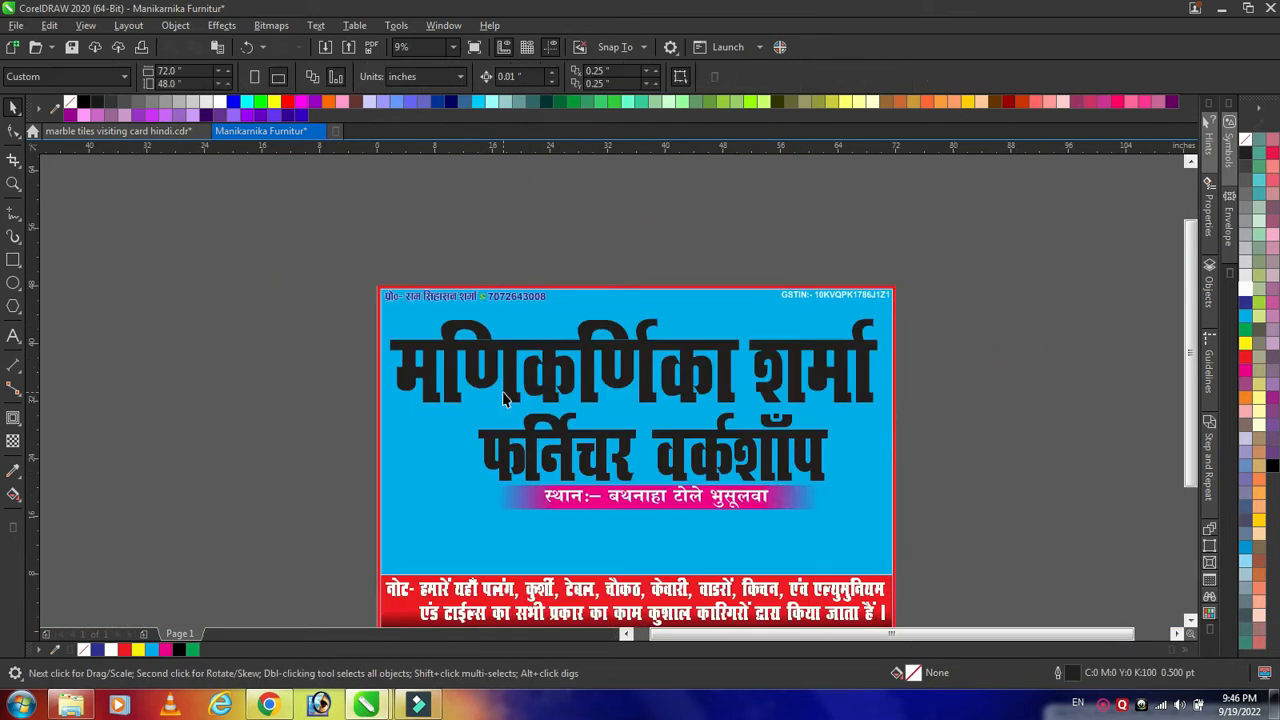
- Recolor the proprietor line plain white without an outline and stretch it to about 1.7 in tall
scroll(465, 297, "up", 7)
left_click(465, 297)
left_click(1259, 291)
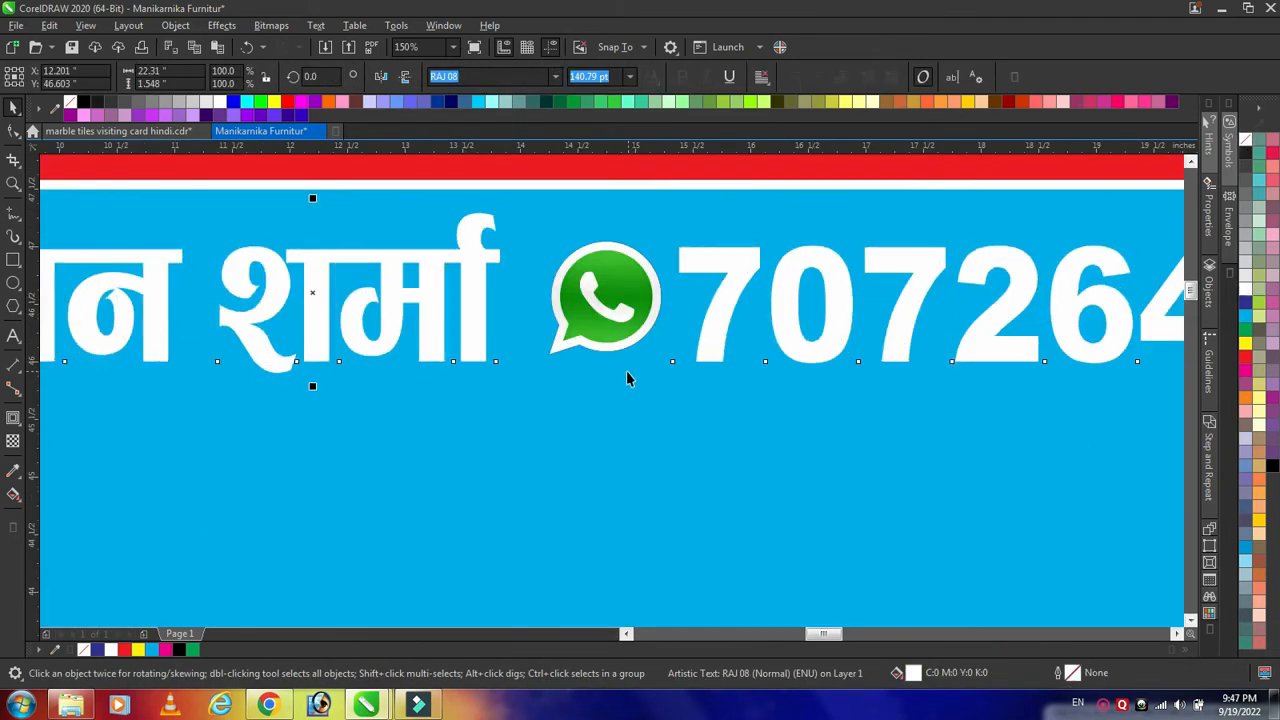
scroll(628, 378, "down", 2)
scroll(500, 412, "down", 2)
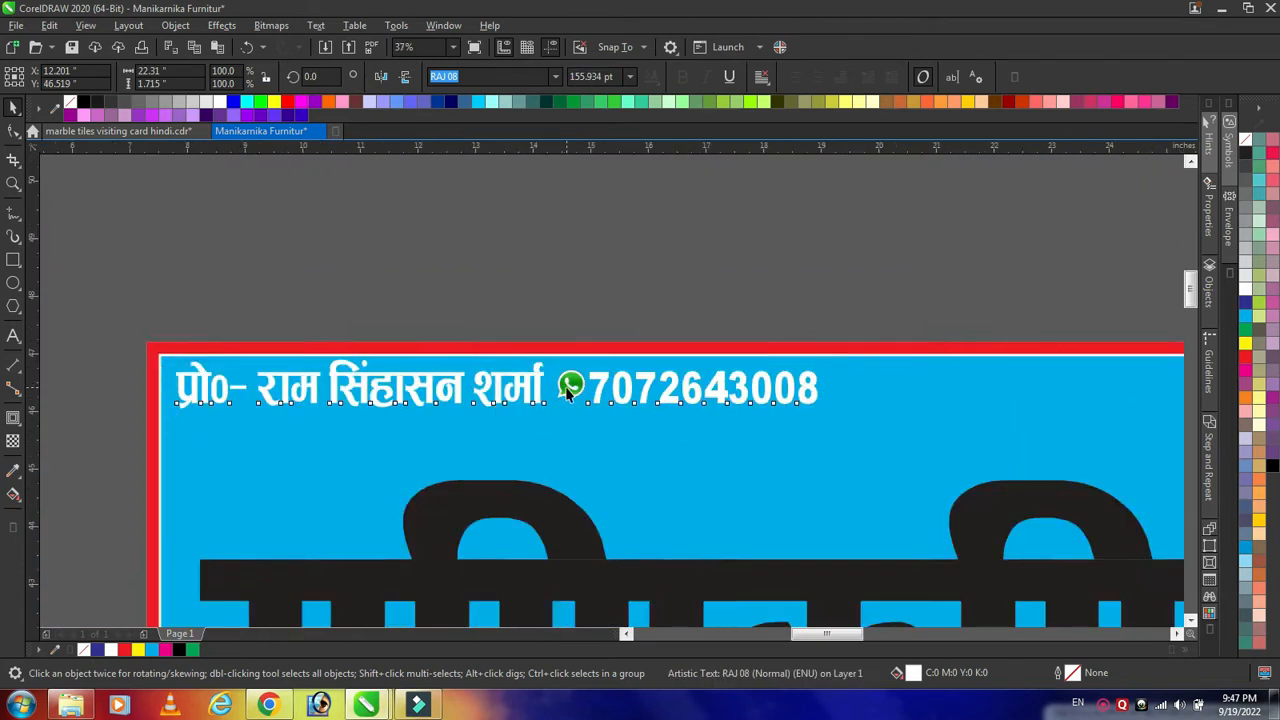
scroll(567, 392, "up", 2)
left_click(567, 390)
scroll(567, 388, "down", 4)
- Move the first heading line slightly higher and centre it horizontally in the banner
key("shift+F4")
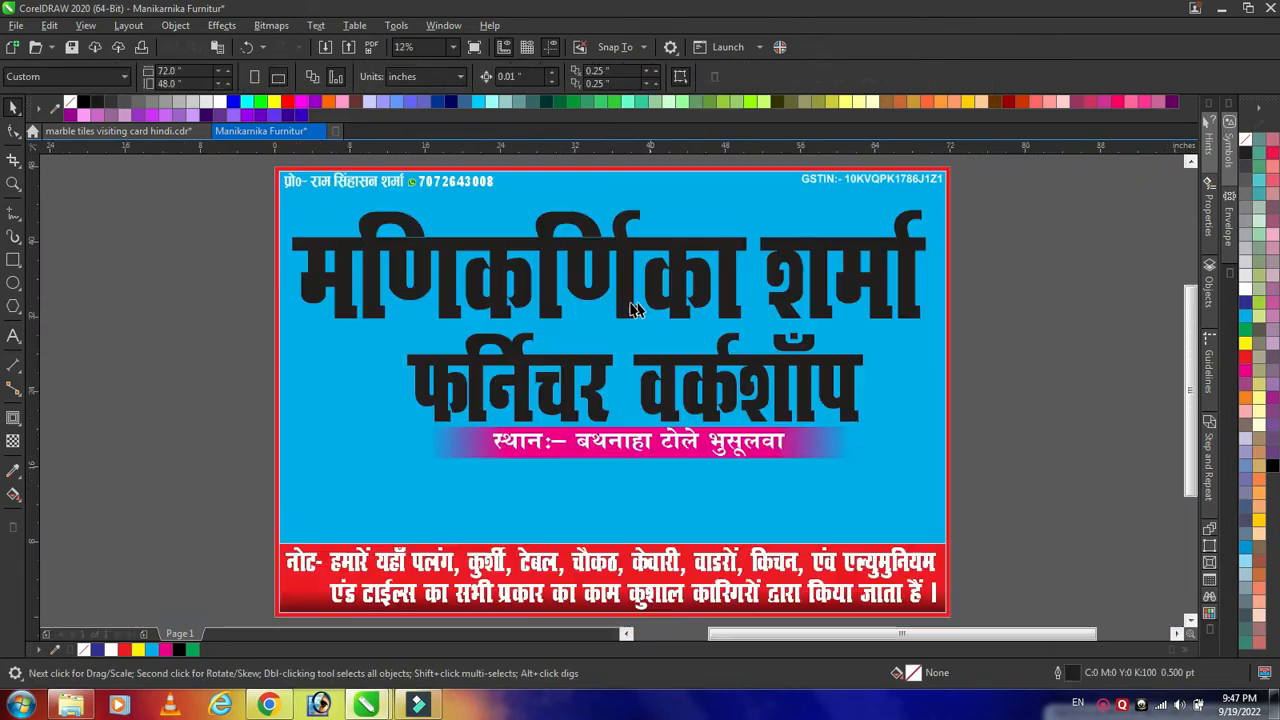
left_click_drag(681, 291, 680, 276)
left_click(866, 489, "shift")
key("c")
key("Escape")
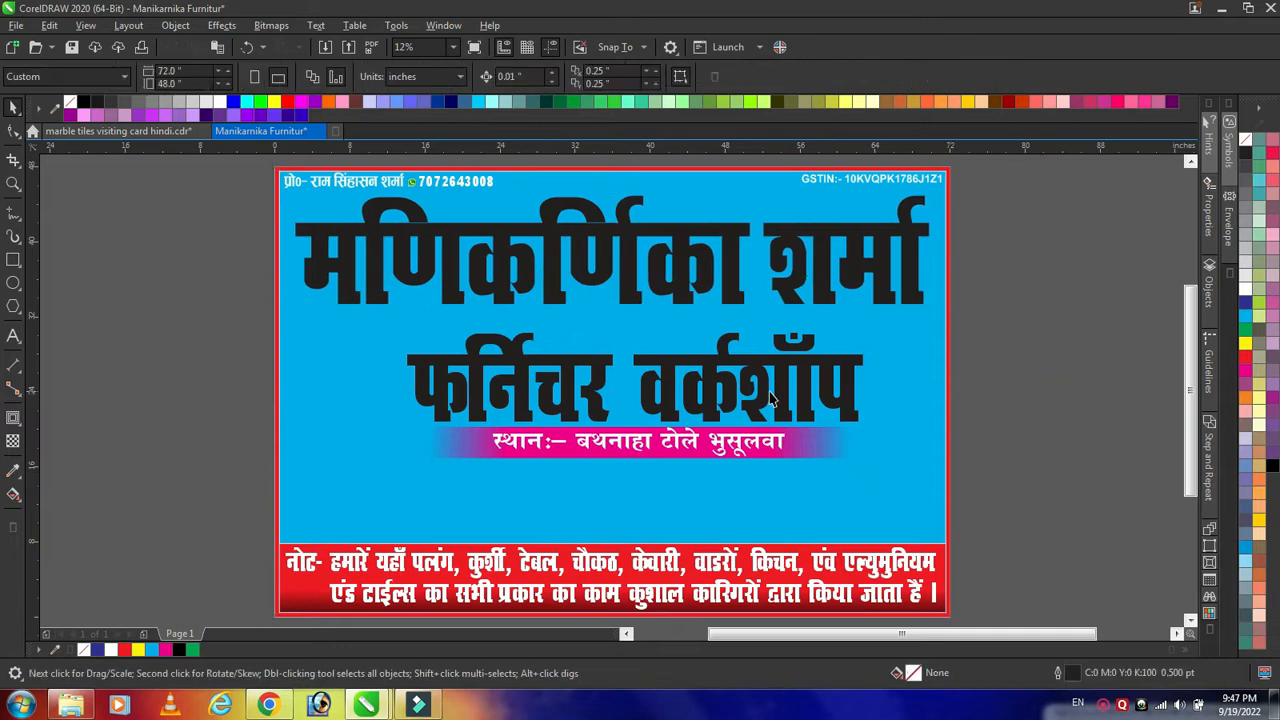
- Centre the second heading line horizontally in the banner
left_click(770, 384)
left_click(876, 468, "shift")
key("c")
left_click(876, 468, "shift")
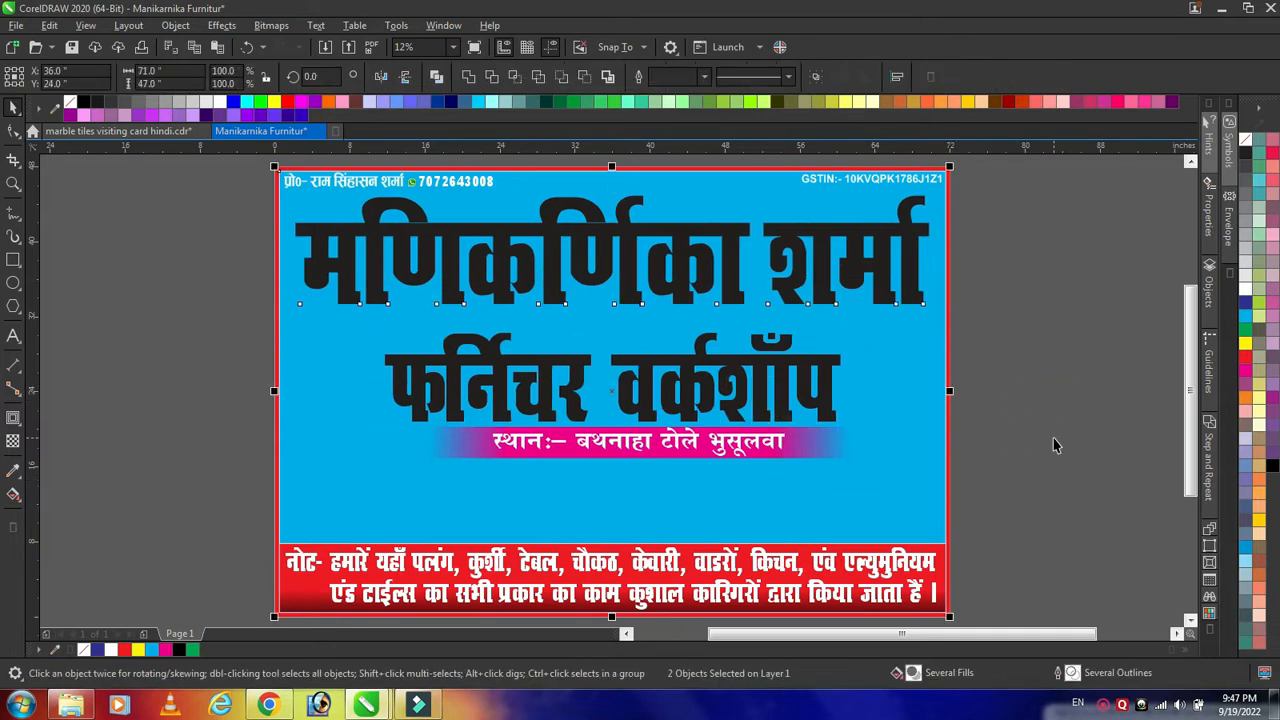
- Try the second heading line in the RAJ 08 font
left_click(555, 77)
left_click(556, 167)
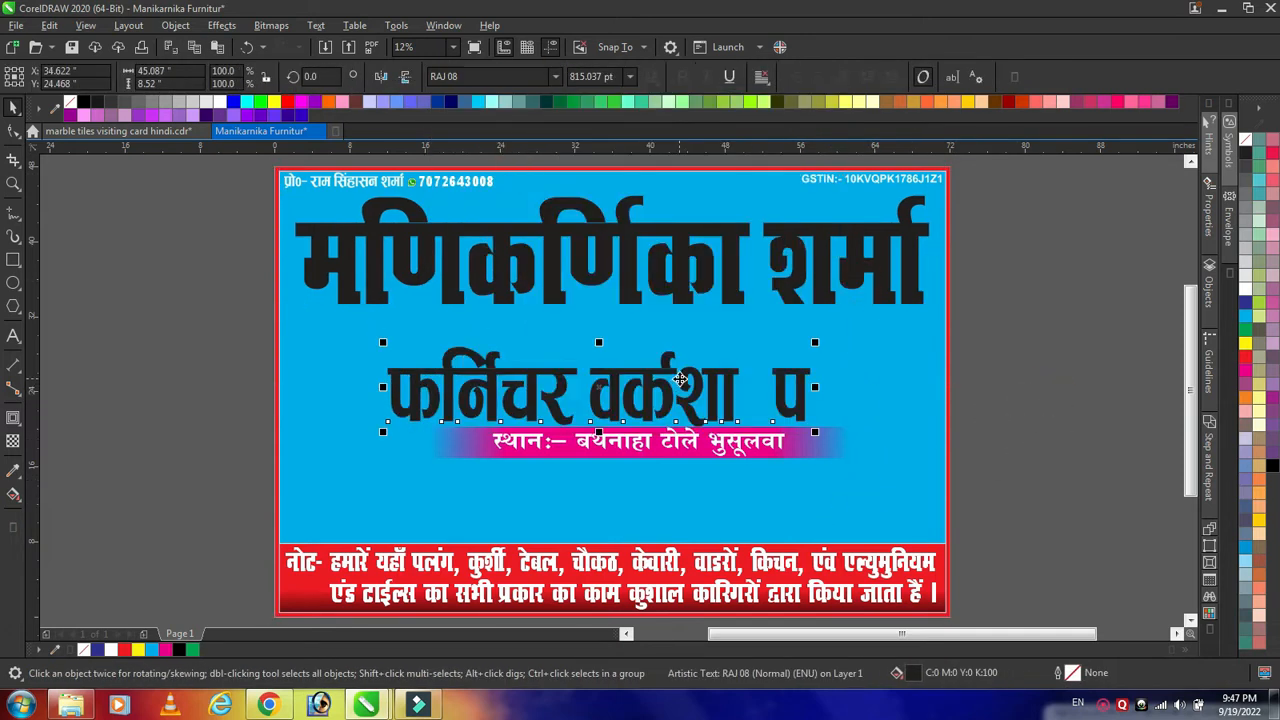
key("ctrl+z")
- Enlarge the second heading line to about 62 in wide and shift the first heading line slightly upward
left_click_drag(845, 328, 925, 328)
left_click_drag(883, 377, 910, 378)
key("Escape")
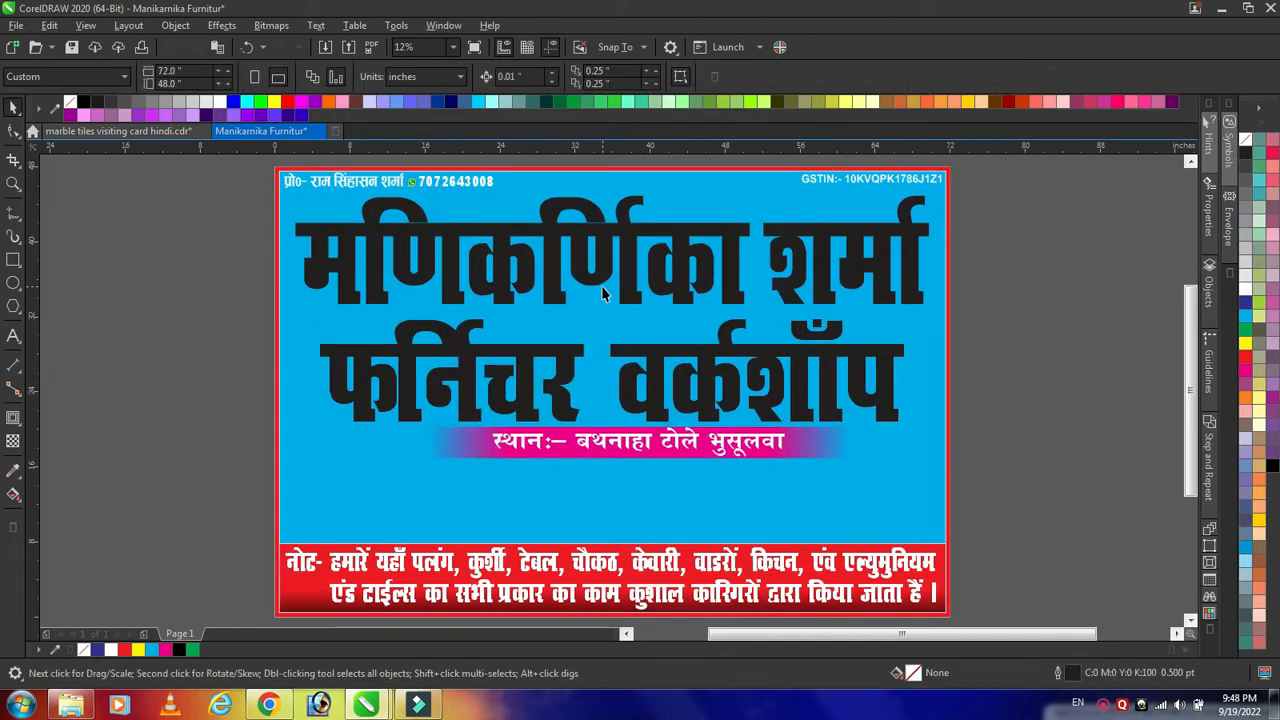
left_click(632, 280)
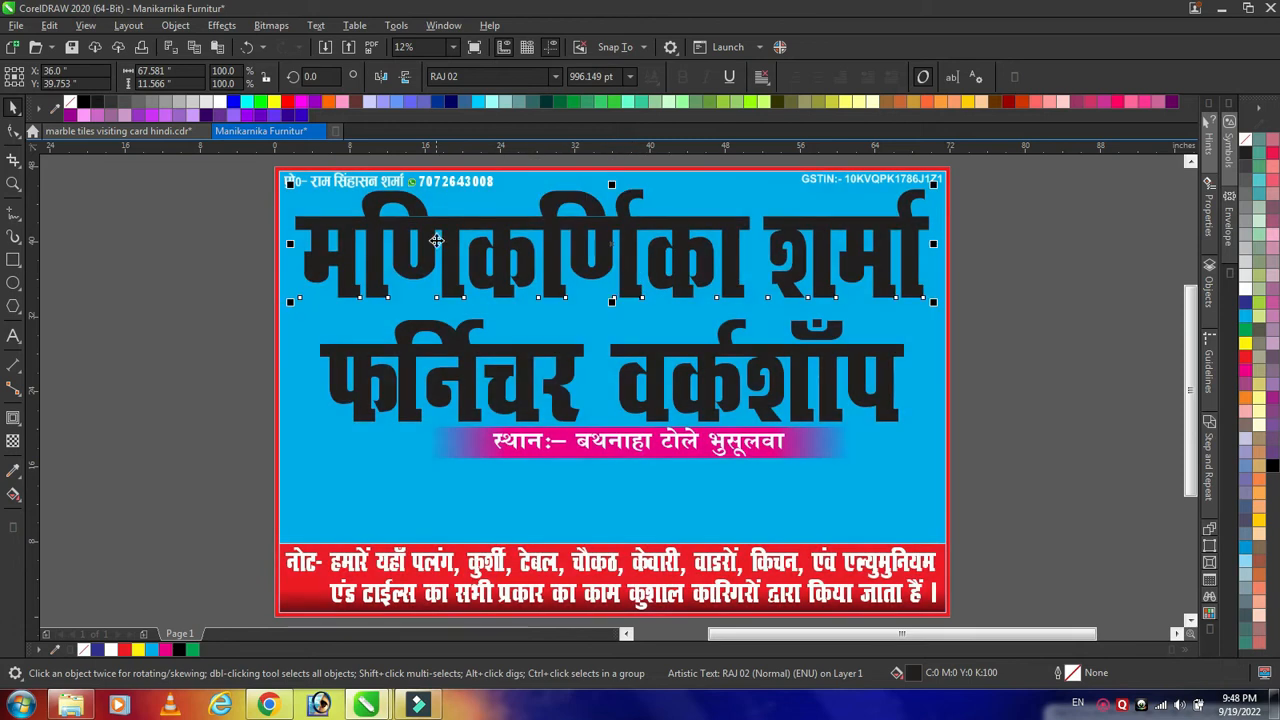
scroll(410, 202, "down", 1)
scroll(408, 200, "up", 1)
left_click(1024, 313)
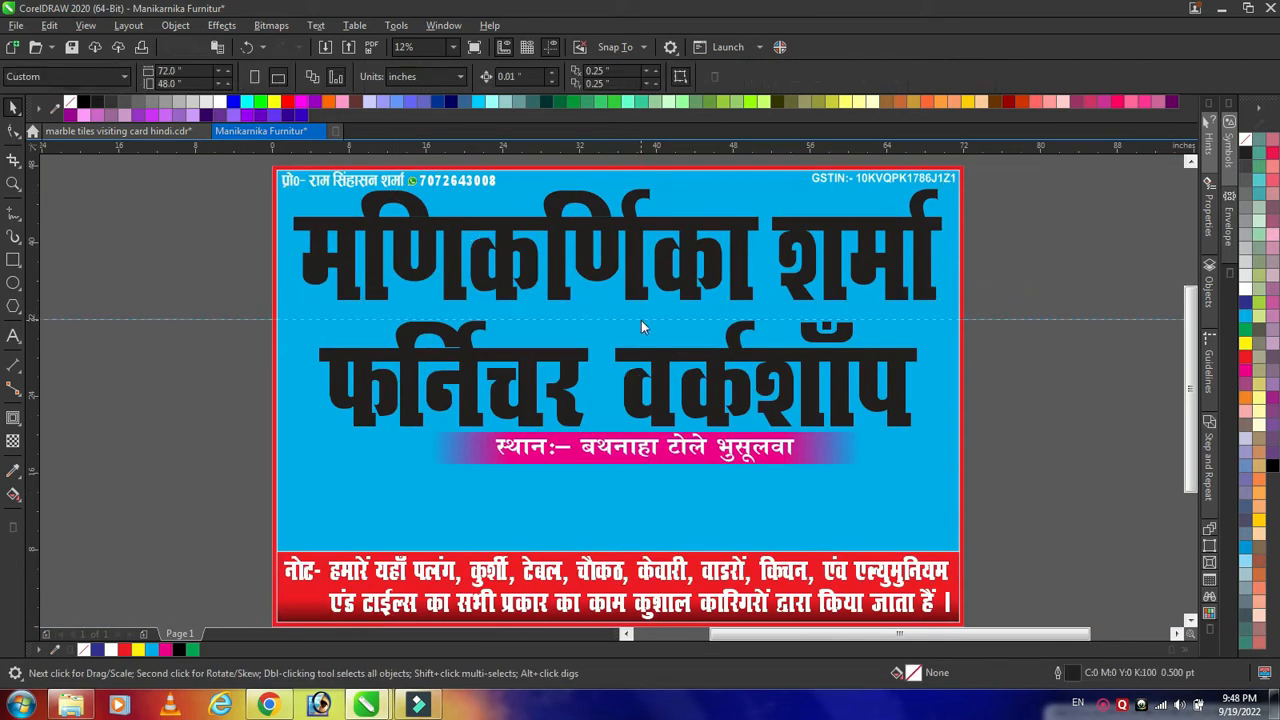
- Extrude both heading lines toward a vanishing point midway between them, with white-to-blue shading
left_click(641, 328)
left_click(680, 280, "shift")
scroll(680, 280, "down", 3)
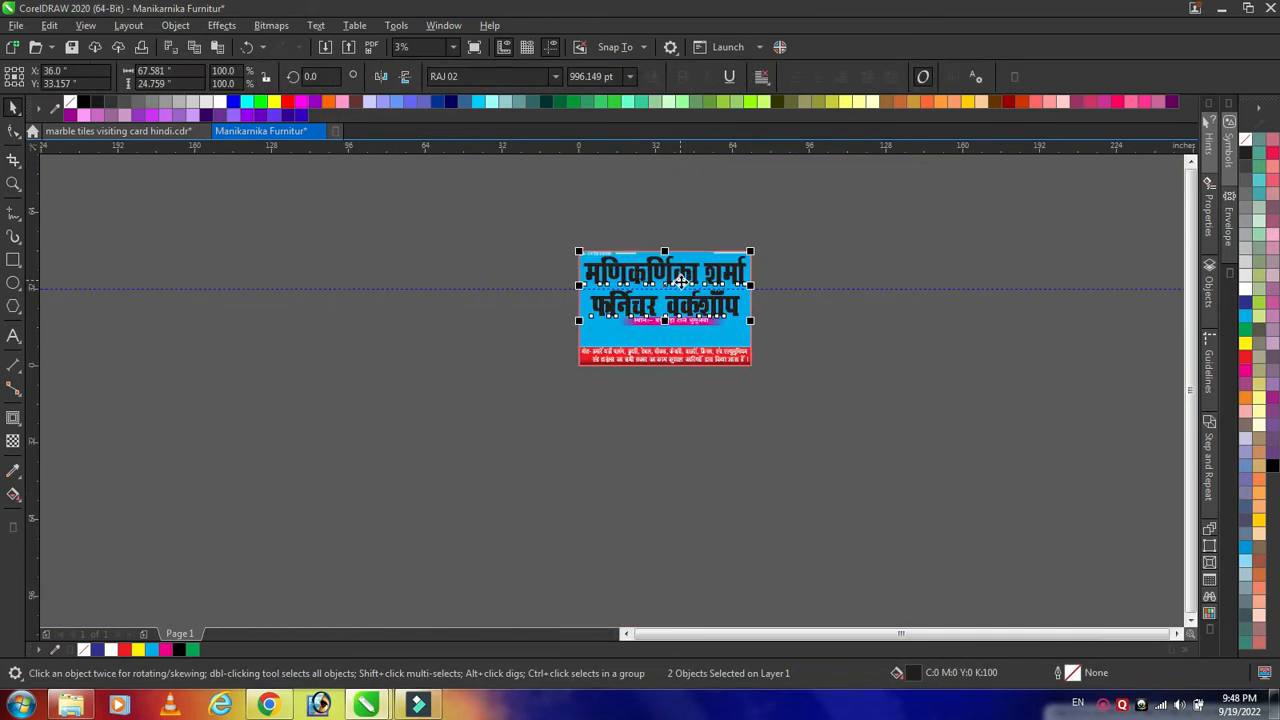
left_click_drag(472, 321, 680, 285)
key("shift+F2")
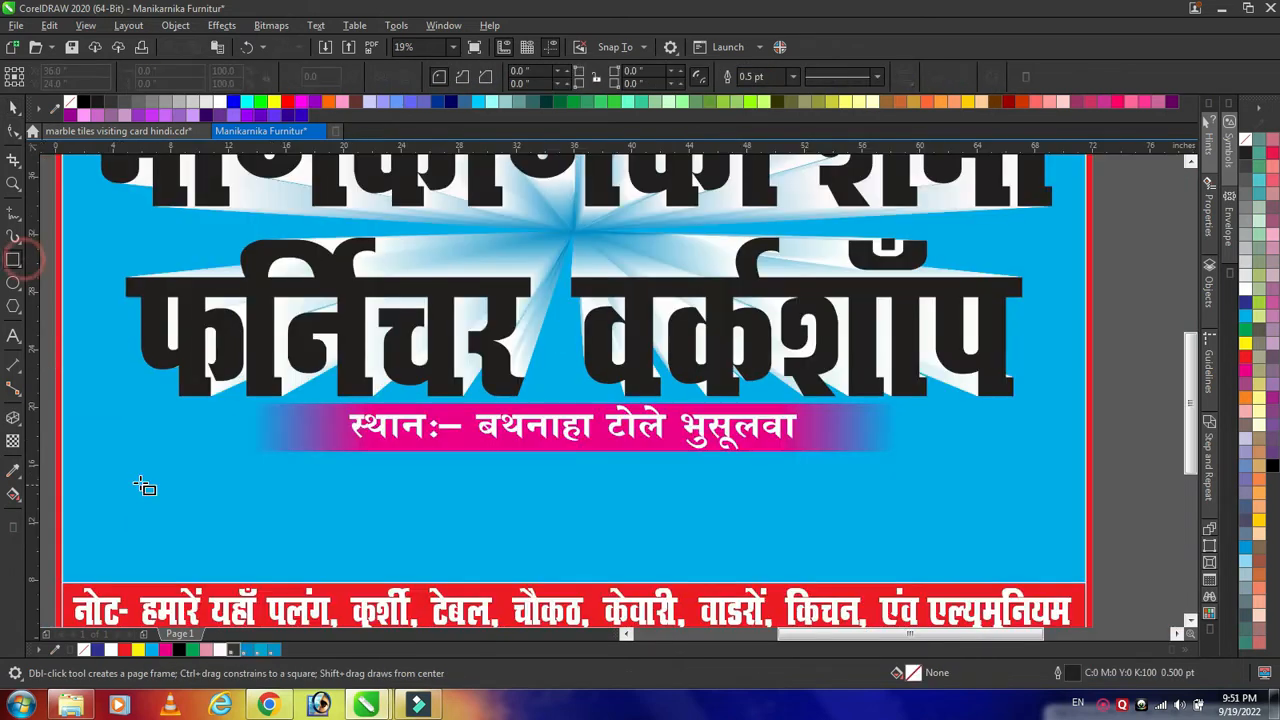
- Draw a rectangle between the address bar and the note strip, centred horizontally and about 69.7 × 8.5 in
mouse_move(122, 456)
left_mouse_down()
mouse_move(1008, 552)
mouse_move(1049, 575)
left_mouse_up()
left_click(965, 425, "shift")
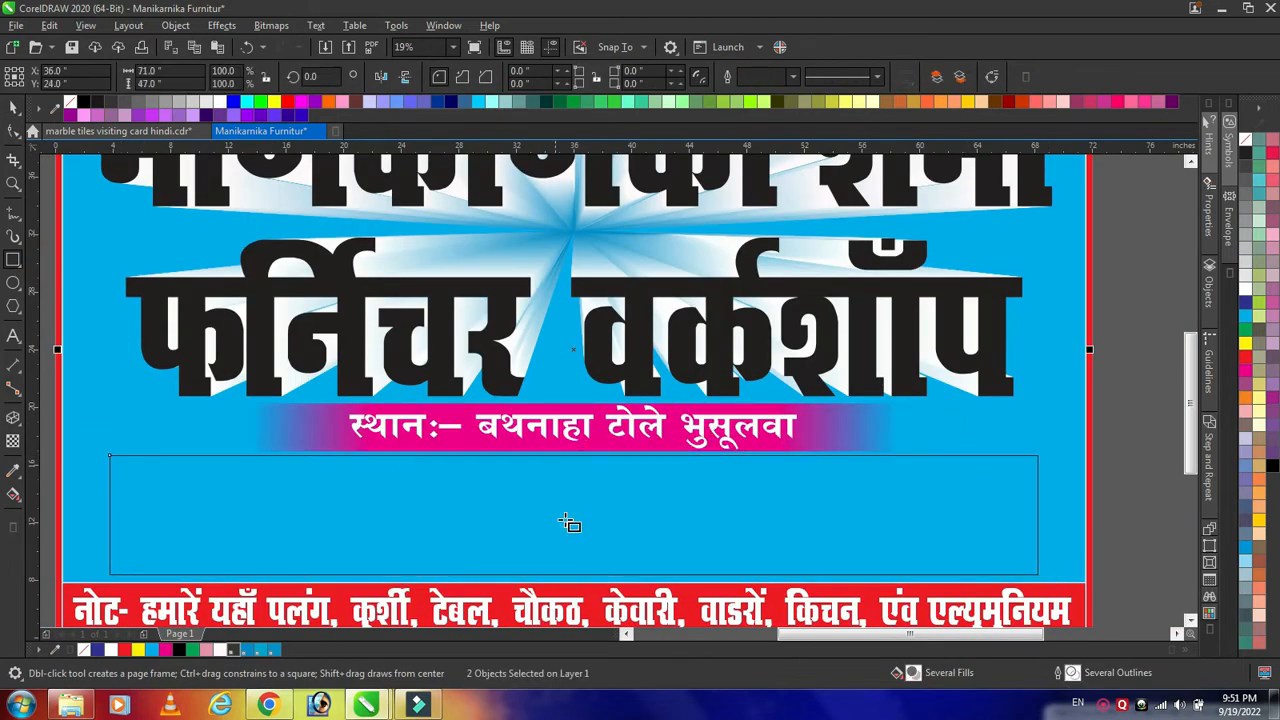
key("space")
left_click_drag(1042, 515, 1079, 519)
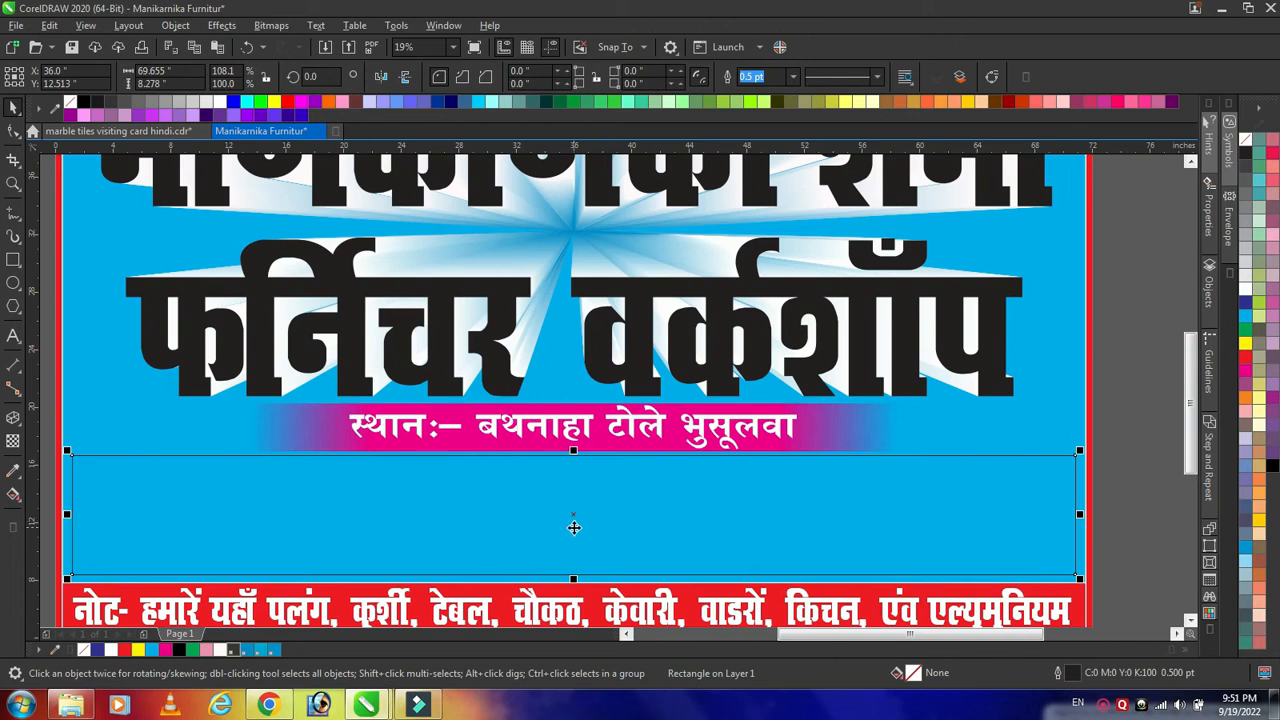
scroll(577, 573, "up", 3)
left_click_drag(606, 476, 604, 506)
scroll(586, 480, "down", 3)
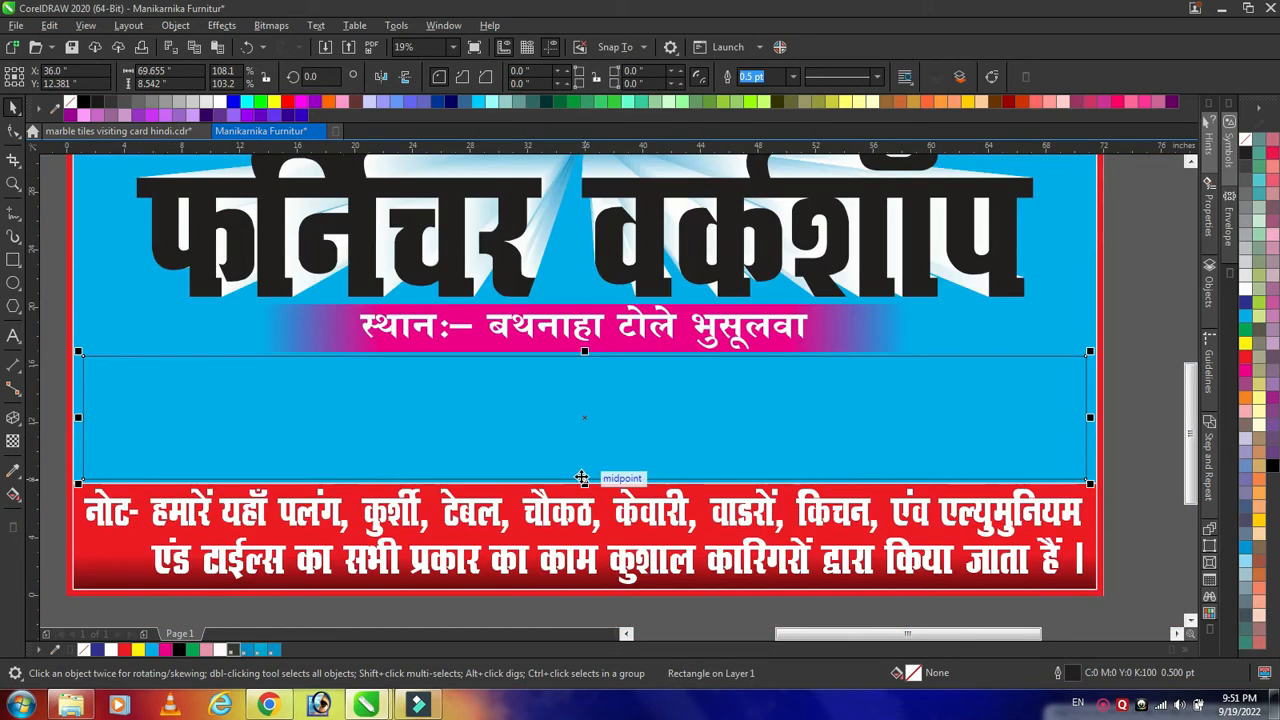
- Round the rectangle's corners to about 1.014 in and give it a 12 pt outline
key("space")
key("F12")
left_click(540, 290)
left_click(515, 383)
left_click(771, 463)
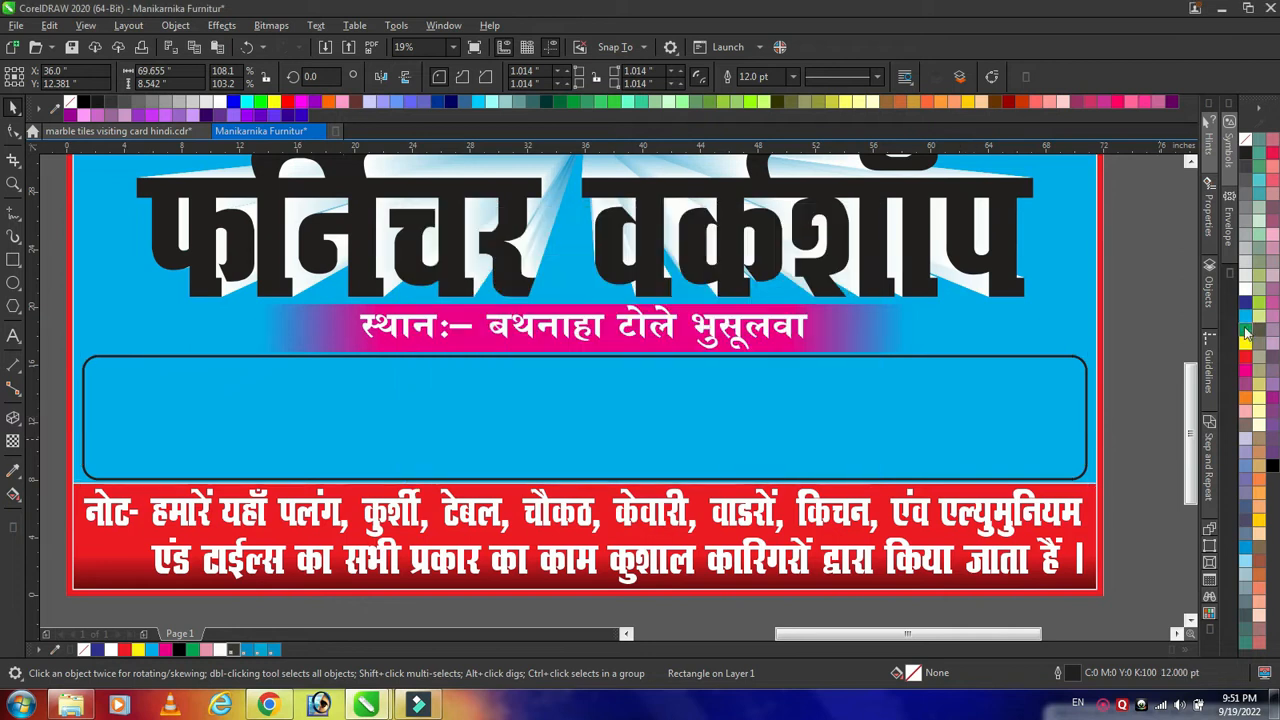
- Fill the rounded rectangle dark purple (C90 M96 Y25 K59) and make its outline white
left_click(1245, 343)
left_click(1245, 398)
left_click(1246, 304)
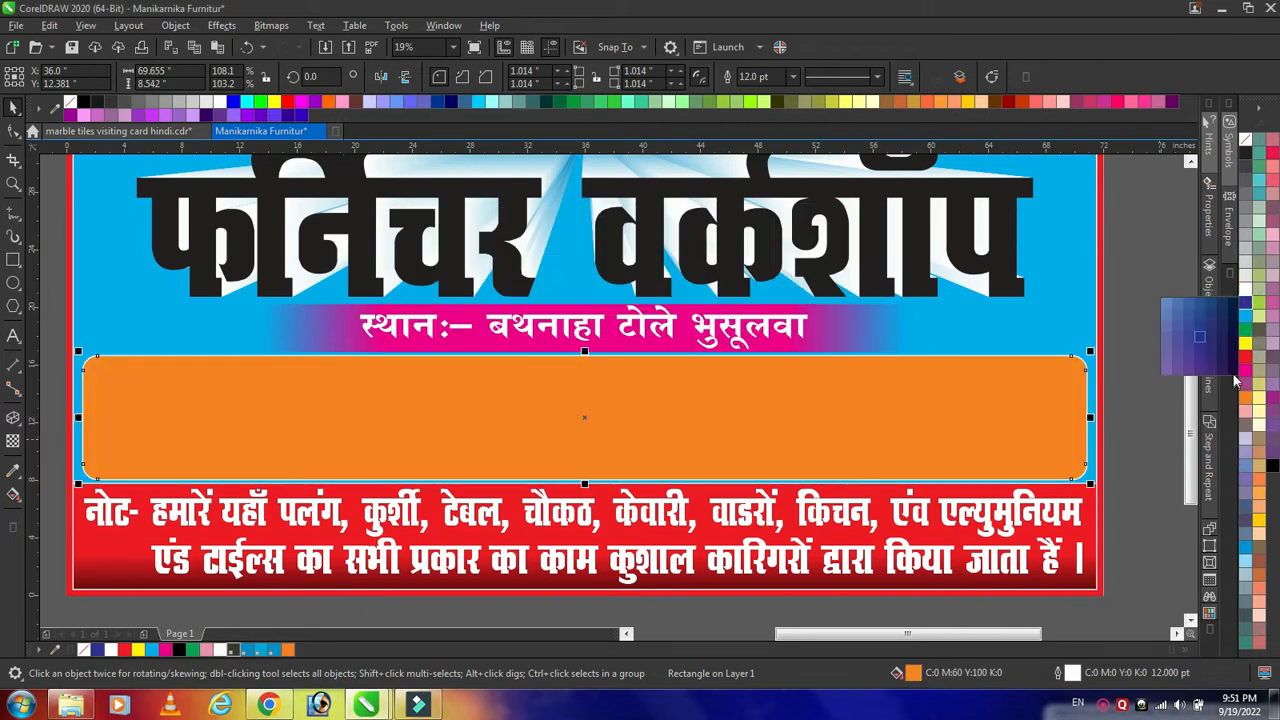
left_click(1237, 379)
- Set the rounded rectangle's white outline width to 16 pt
scroll(1079, 368, "up", 3)
key("F12")
left_click(540, 290)
left_click(497, 451)
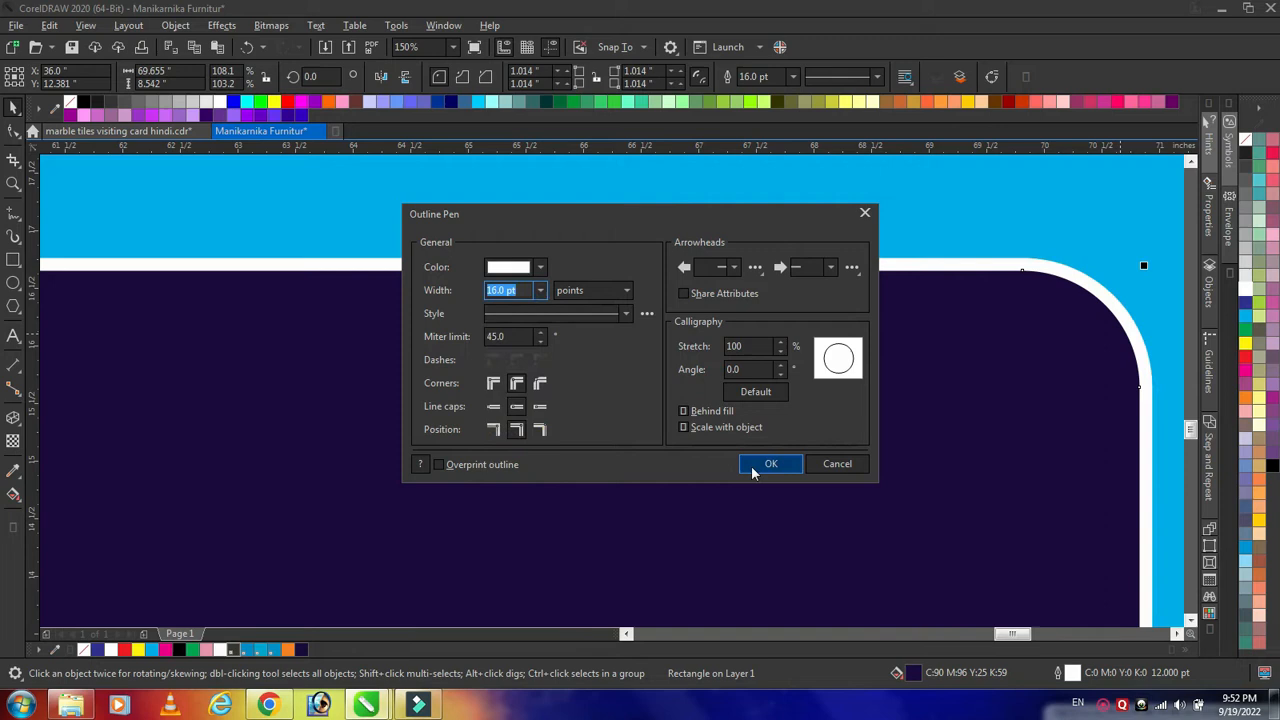
left_click(766, 465)
scroll(838, 442, "down", 5)
mouse_move(918, 634)
left_mouse_down()
mouse_move(865, 634)
mouse_move(908, 634)
left_mouse_up()
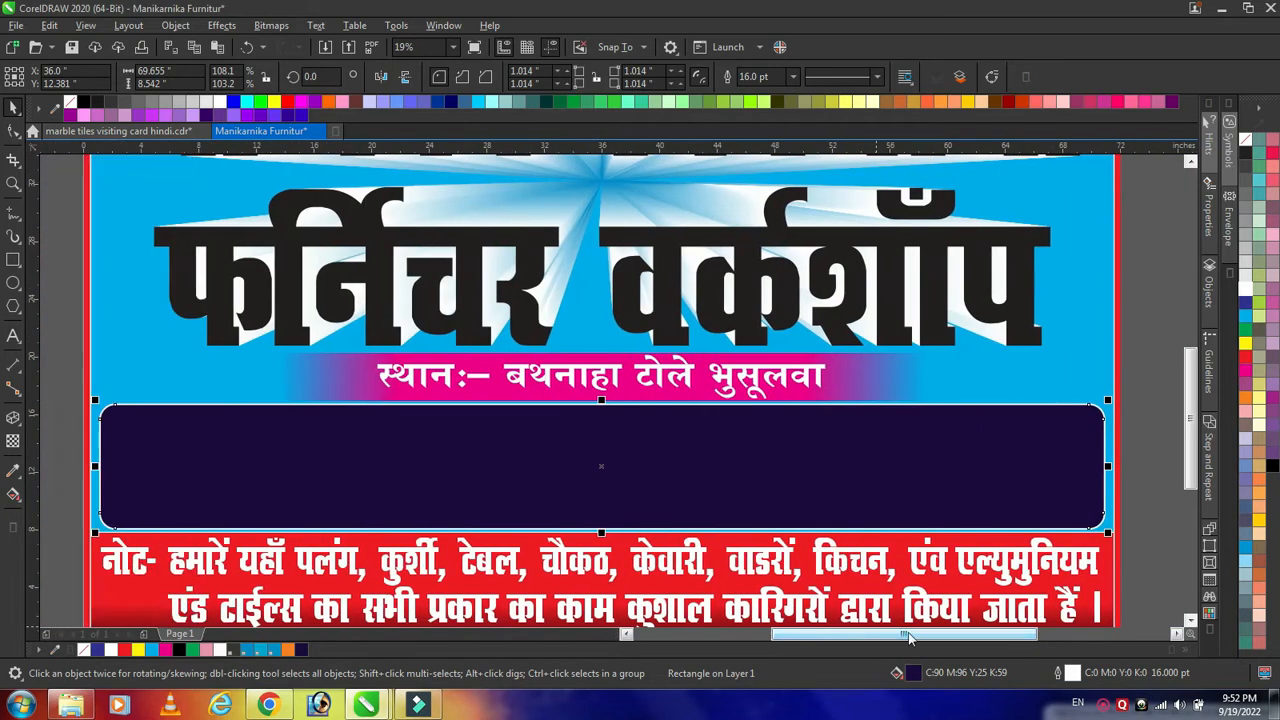
- Apply a vertical fountain fill to the lower heading (फर्निचर वर्कशॉप), red at the top and black at the bottom
scroll(998, 420, "up", 2)
scroll(988, 436, "down", 3)
scroll(830, 500, "up", 3)
scroll(904, 498, "down", 4)
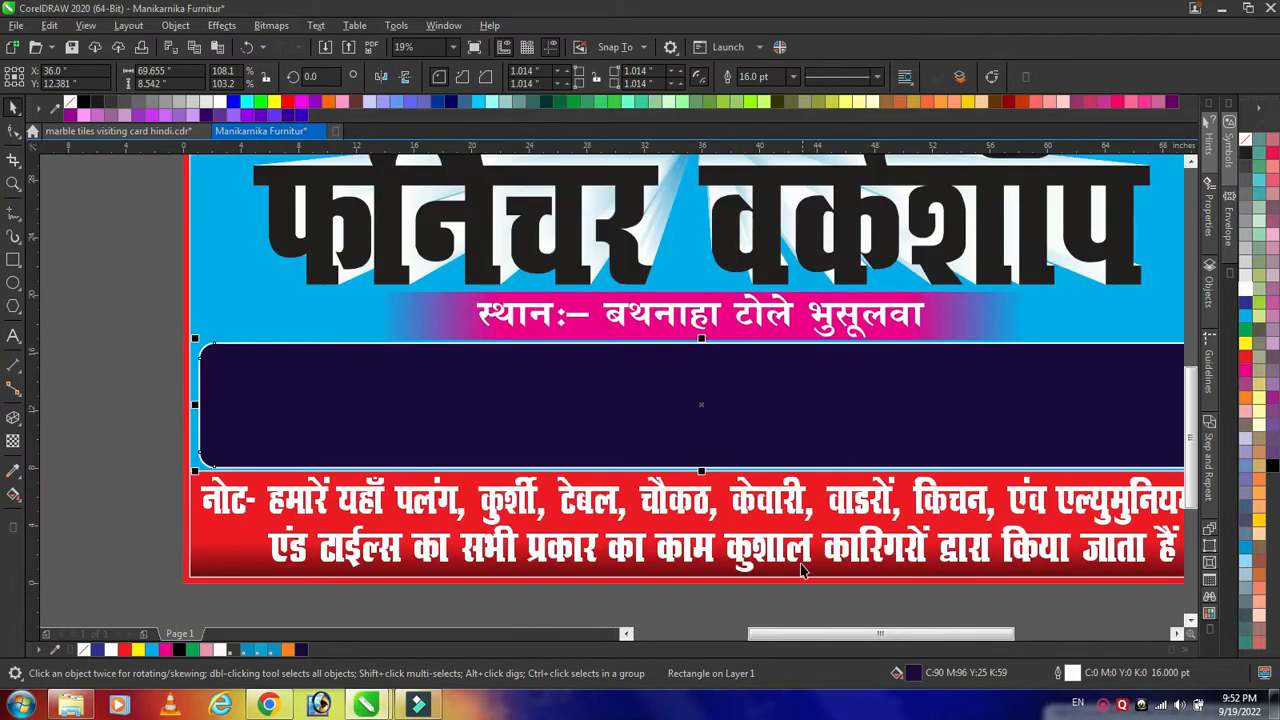
left_click(986, 450)
left_click(660, 378)
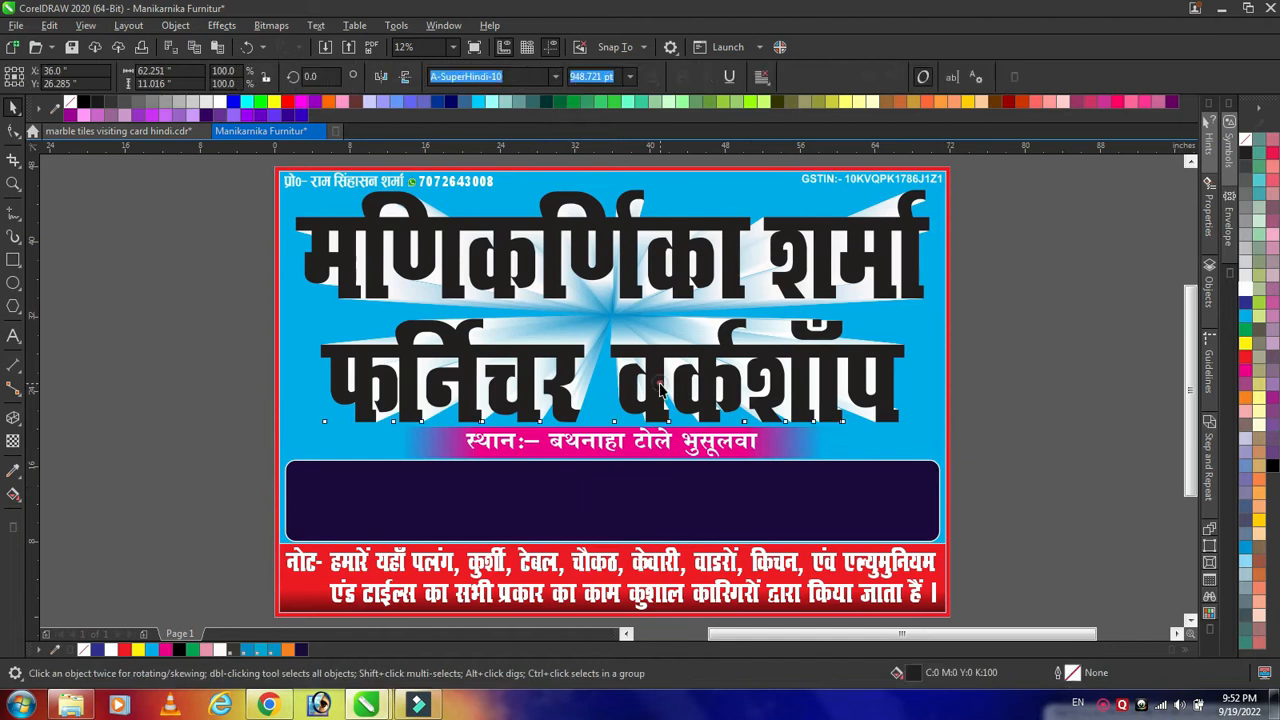
key("ctrl+k")
key("g")
left_click_drag(652, 354, 652, 418)
left_click(1271, 467)
left_click(652, 355)
left_click(1245, 358)
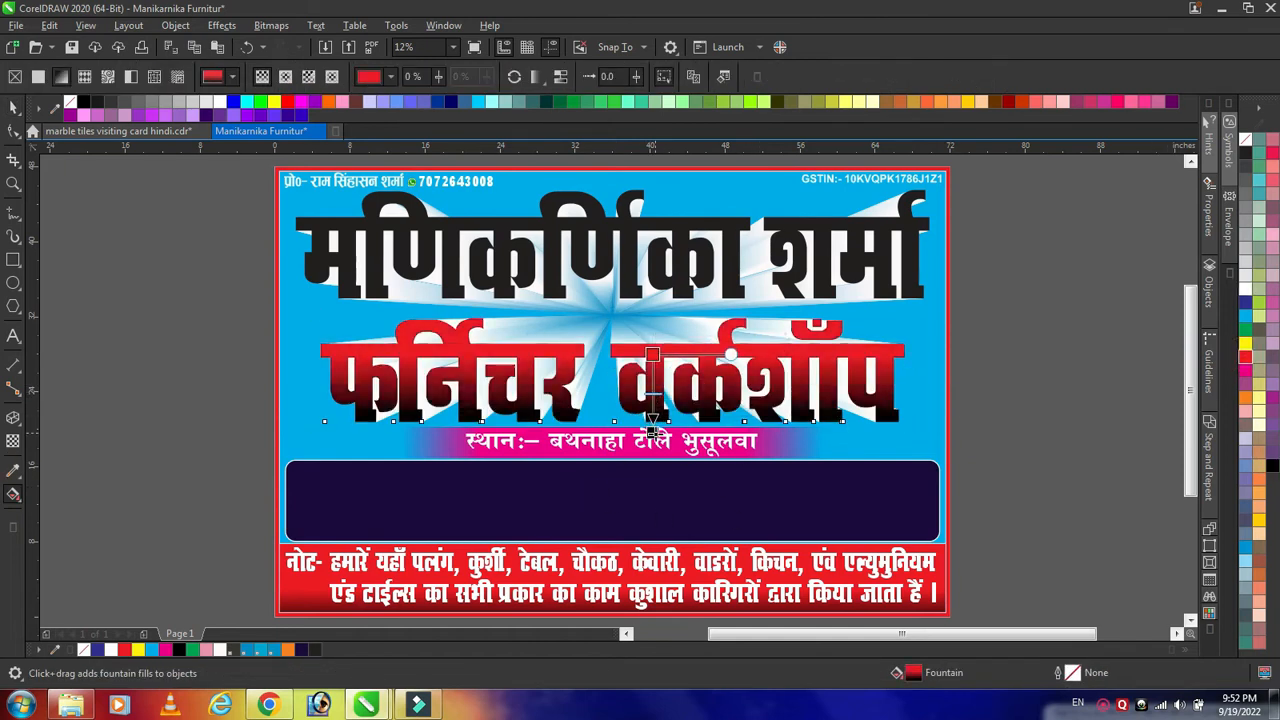
- Shorten the lower heading's gradient so it runs from the middle of the letters to their base line
left_click_drag(652, 432, 652, 432)
left_click_drag(652, 355, 652, 388)
left_click_drag(652, 432, 652, 421)
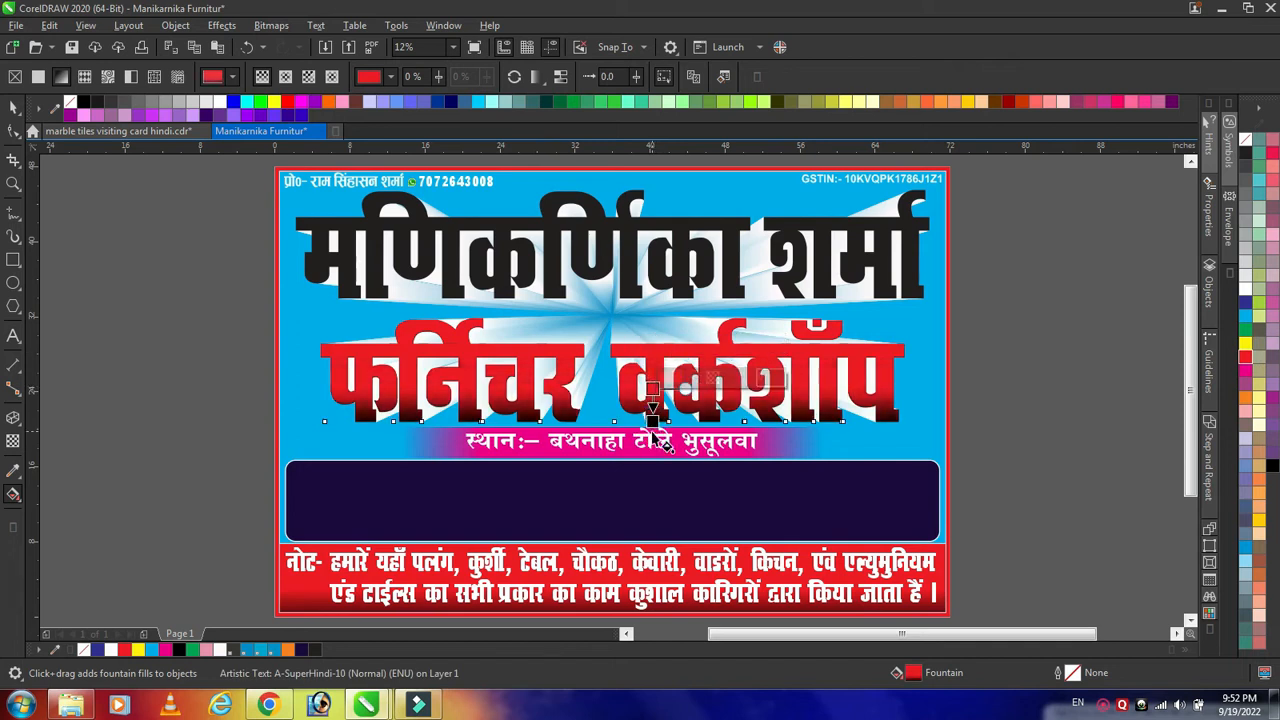
- Give the lower heading a white 16 pt outline with rounded corners and line caps, placed behind the fill
key("space")
key("F12")
left_click(540, 290)
left_click(521, 409)
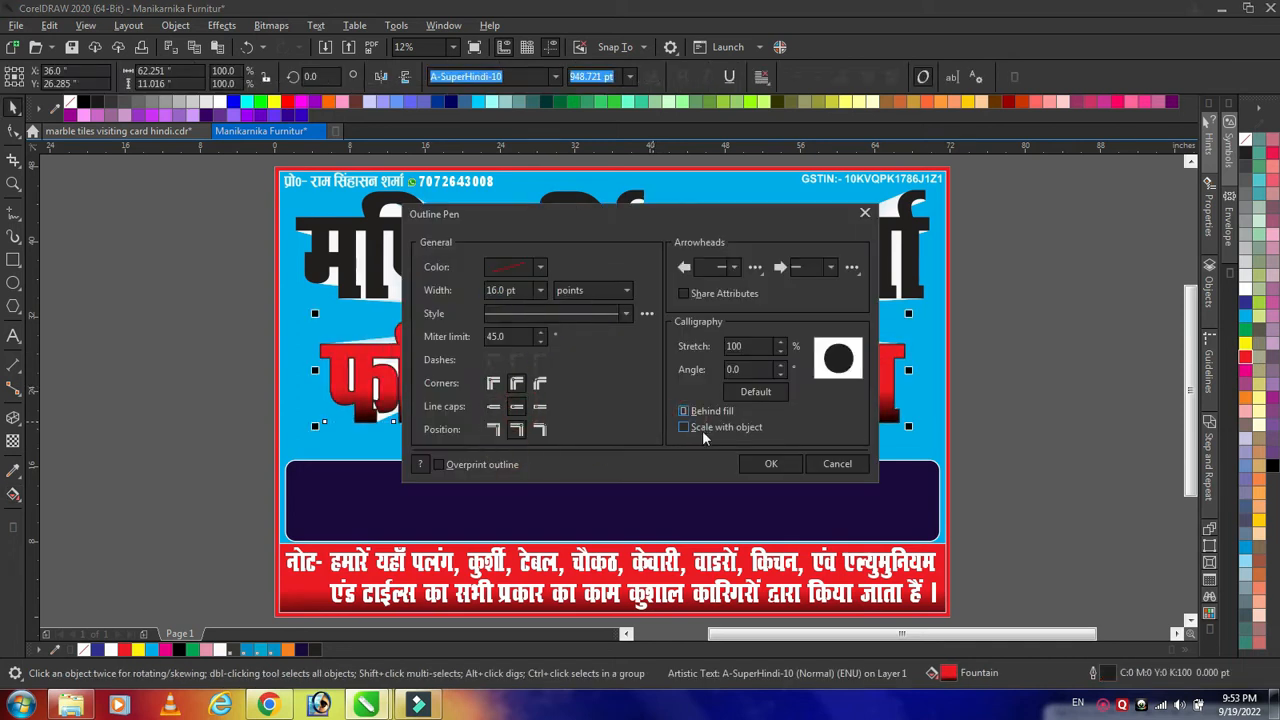
left_click(771, 463)
scroll(391, 386, "up", 5)
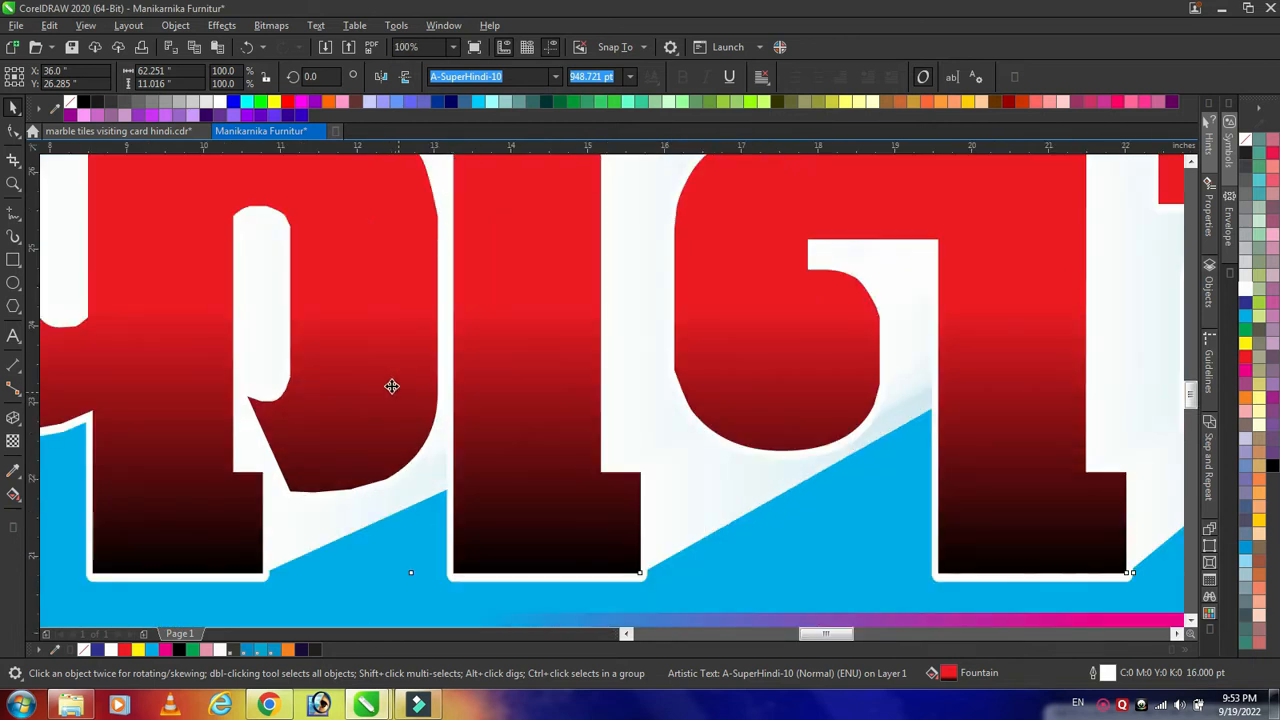
scroll(391, 386, "down", 5)
scroll(863, 377, "up", 3)
- Set the lower heading's white outline width to 24 pt
key("F12")
left_click(540, 290)
left_click(507, 463)
key("Return")
scroll(597, 457, "down", 1)
left_click_drag(885, 637, 831, 637)
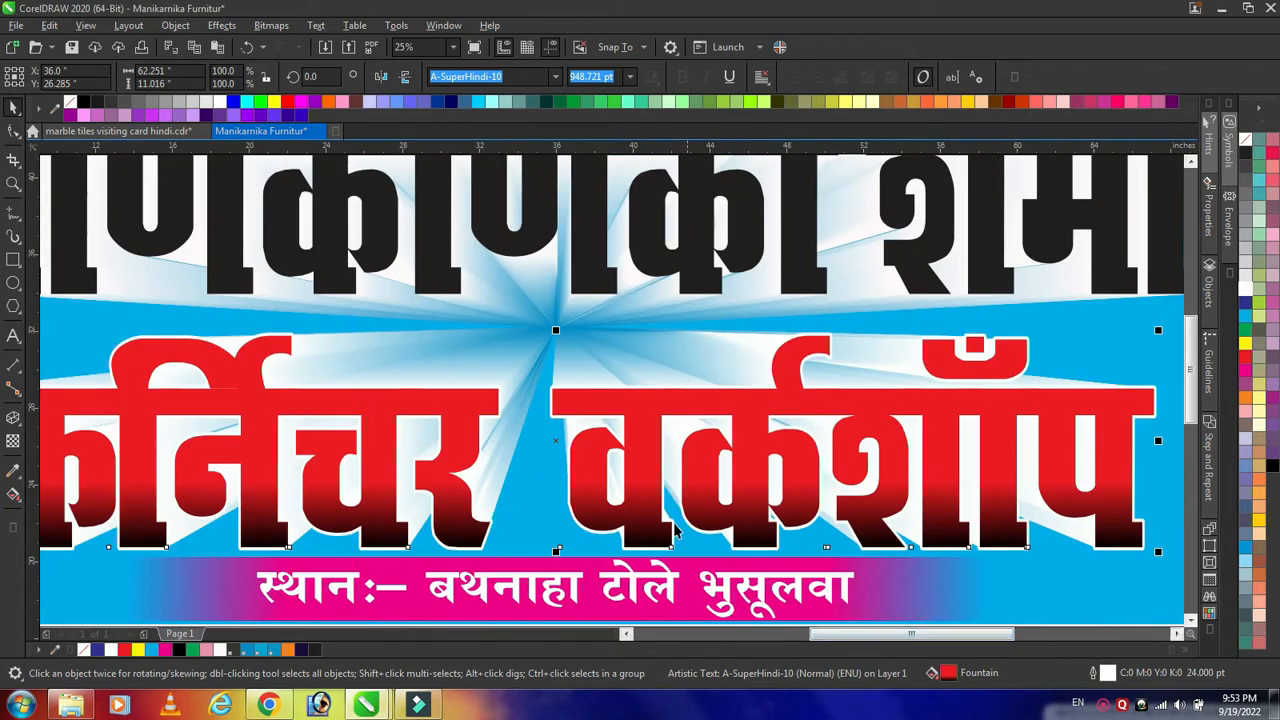
- Give the upper heading a white 24 pt outline
scroll(673, 528, "down", 1)
left_click(578, 350)
key("F12")
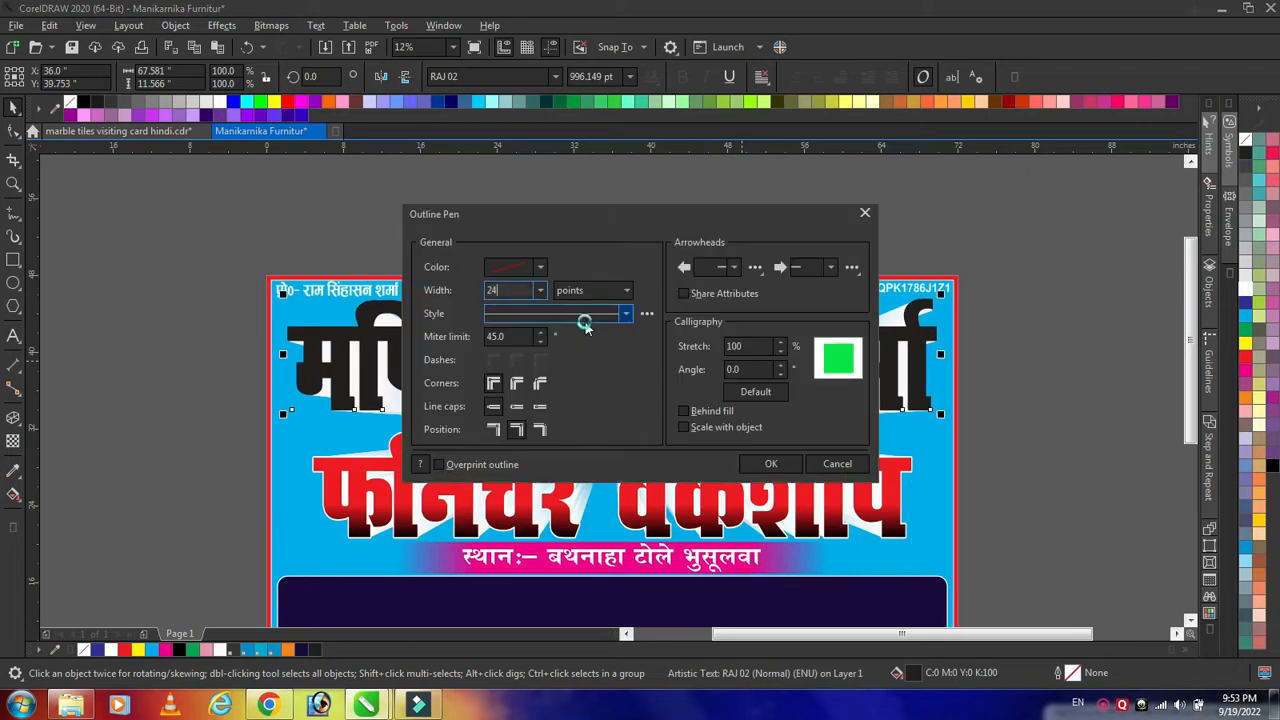
left_click(771, 463)
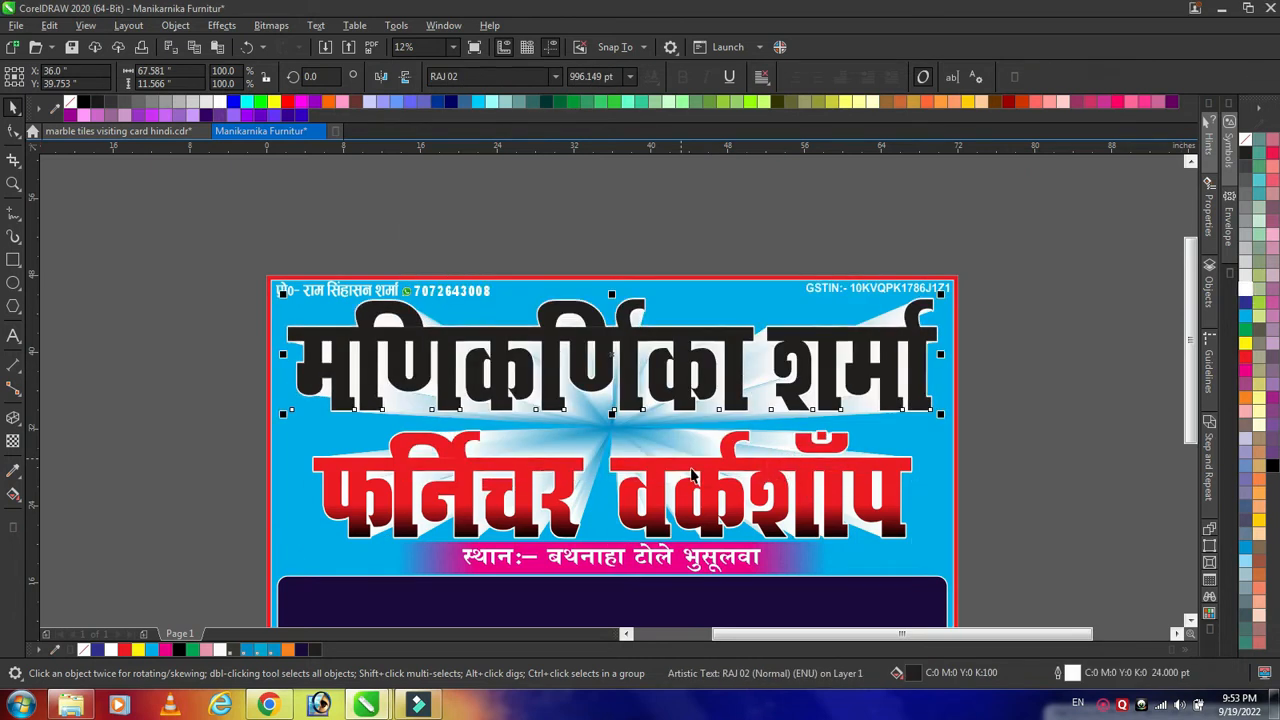
- Apply a vertical fountain fill to the upper heading, dark blue at the top and cyan at the bottom
key("g")
left_click_drag(605, 400, 606, 408)
left_click(1272, 470)
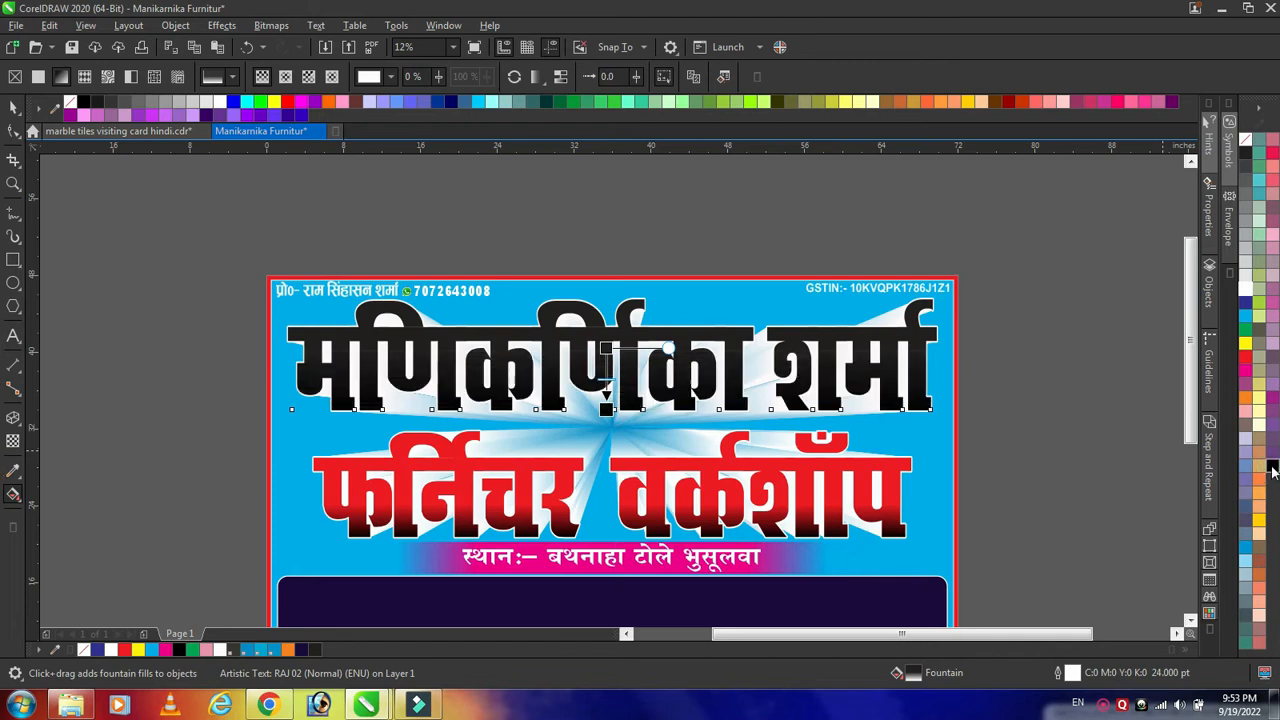
left_click(1244, 316)
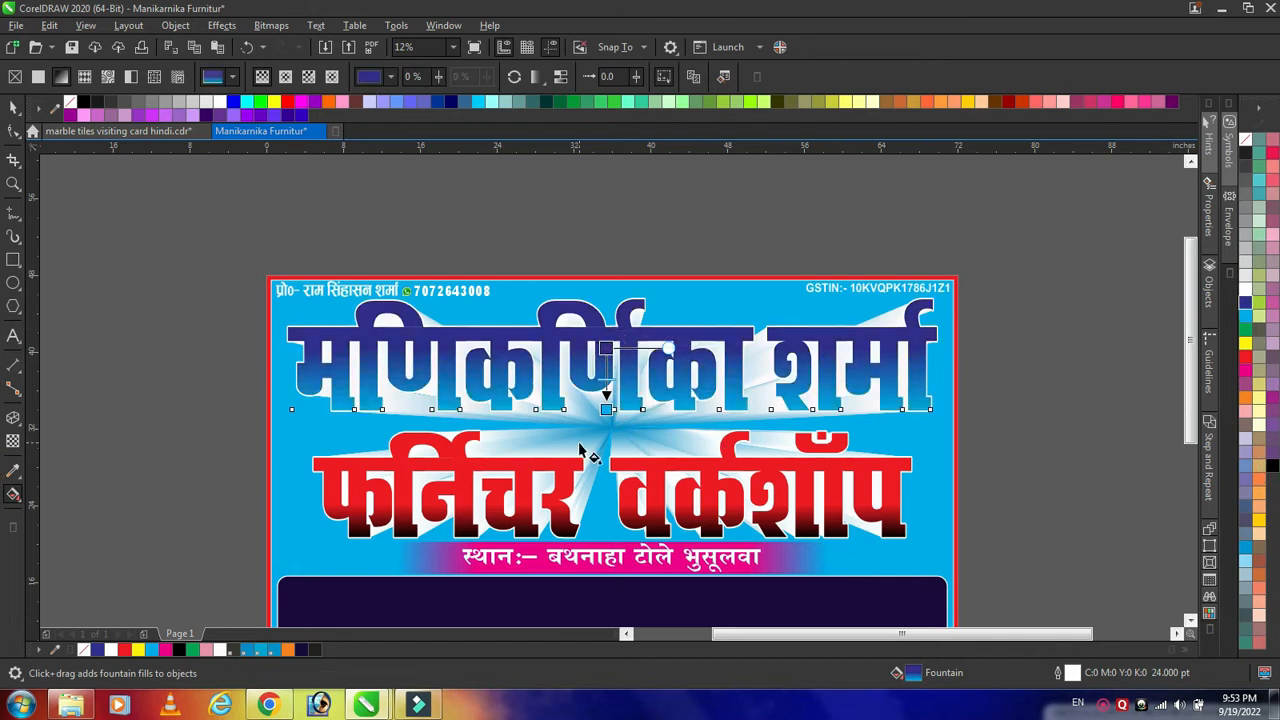
- Try a dark blue bottom colour in the upper heading's gradient with cyan and with magenta at the top
left_click(606, 409)
left_click(1245, 302)
left_click(606, 348)
left_click(1245, 316)
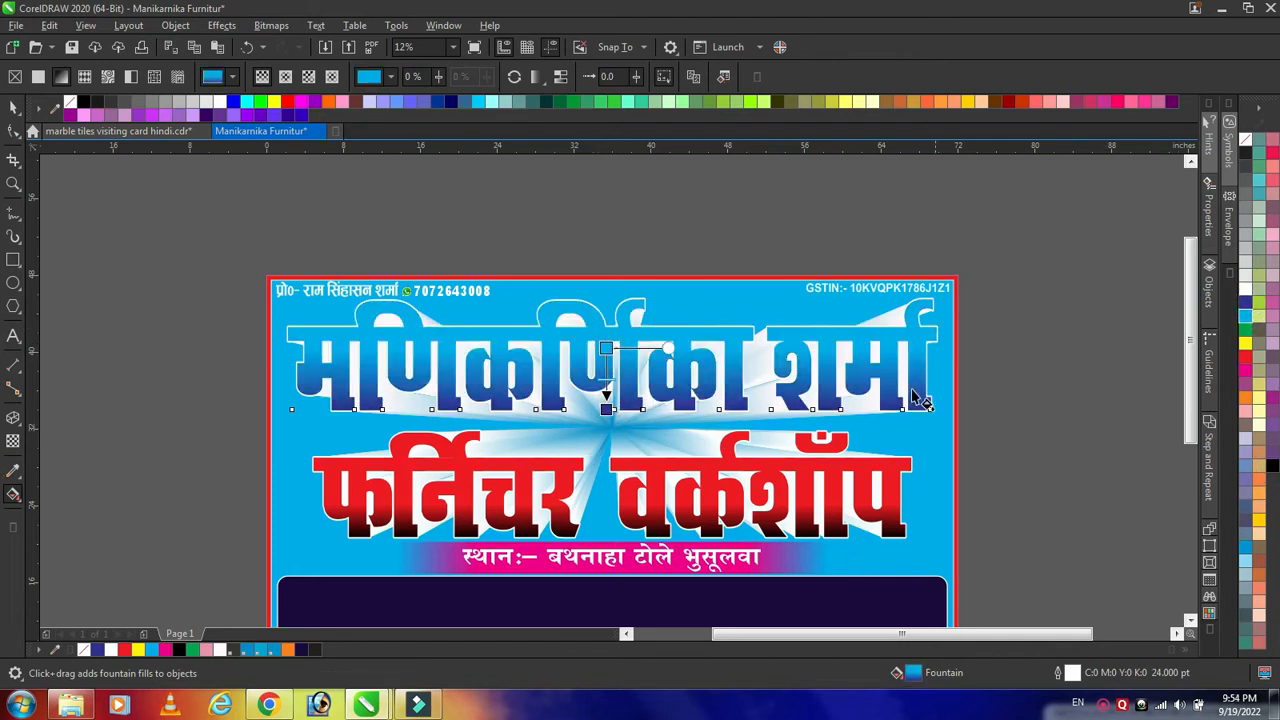
left_click(1246, 372)
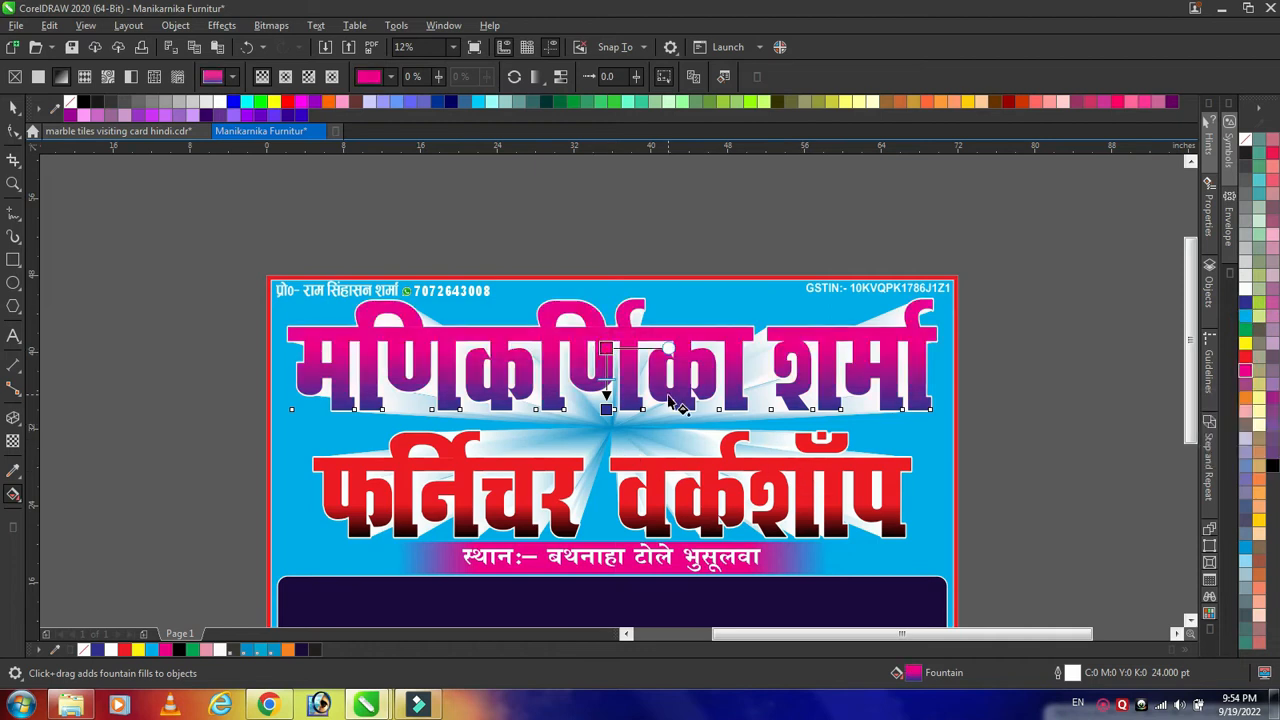
- Restore the upper heading's gradient to dark blue at the top and cyan at the bottom
left_click(1245, 302)
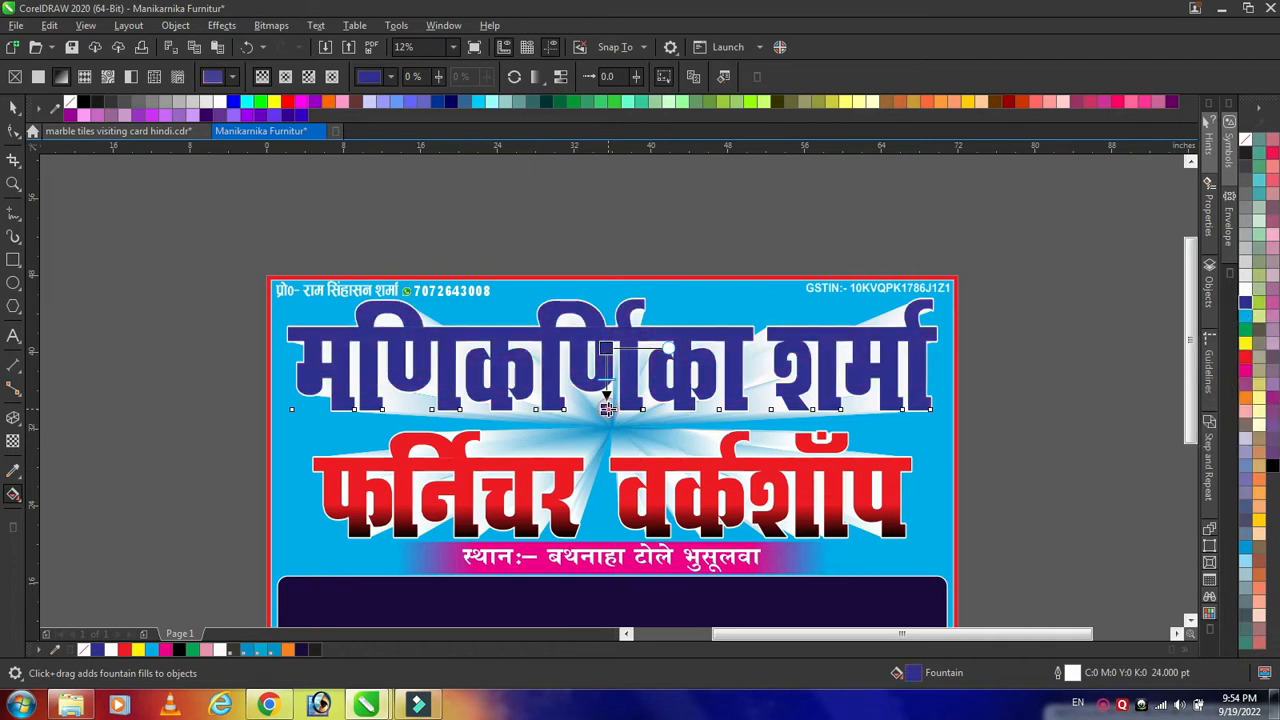
left_click(606, 409)
left_click(1245, 316)
- Give the upper heading's outline rounded corners, place it behind the fill and let it scale with the object
key("space")
key("F12")
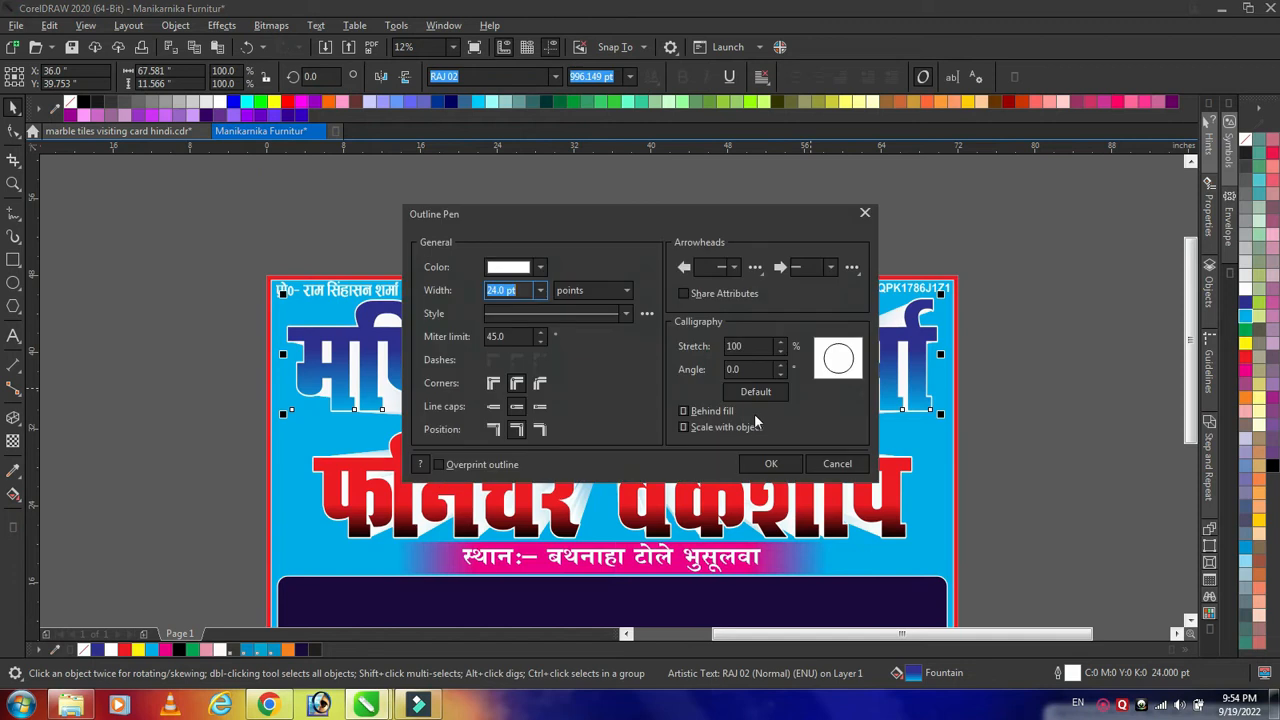
left_click(772, 464)
left_click(1037, 410)
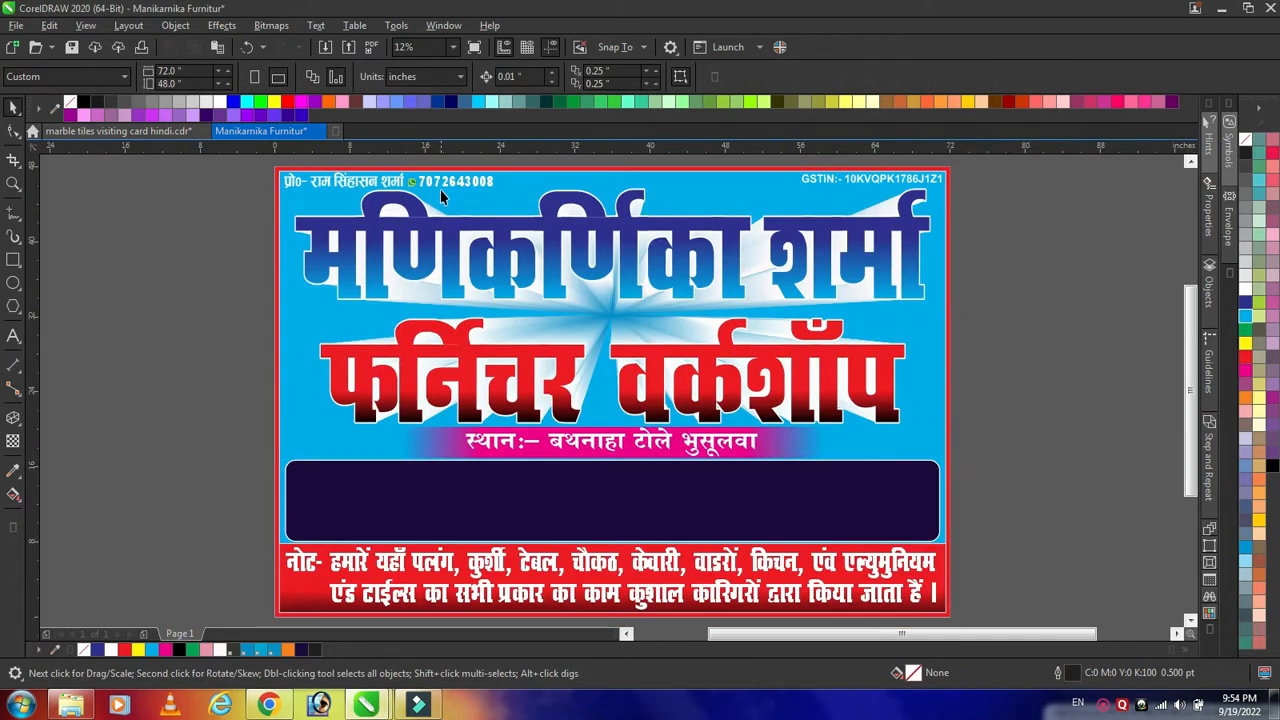
- Enlarge the yellow-green image inside the background PowerClip to cover the banner and mirror it horizontally
scroll(437, 178, "up", 5)
scroll(437, 178, "down", 2)
scroll(444, 176, "down", 3)
left_click_drag(361, 432, 449, 300)
left_click_drag(677, 393, 967, 583)
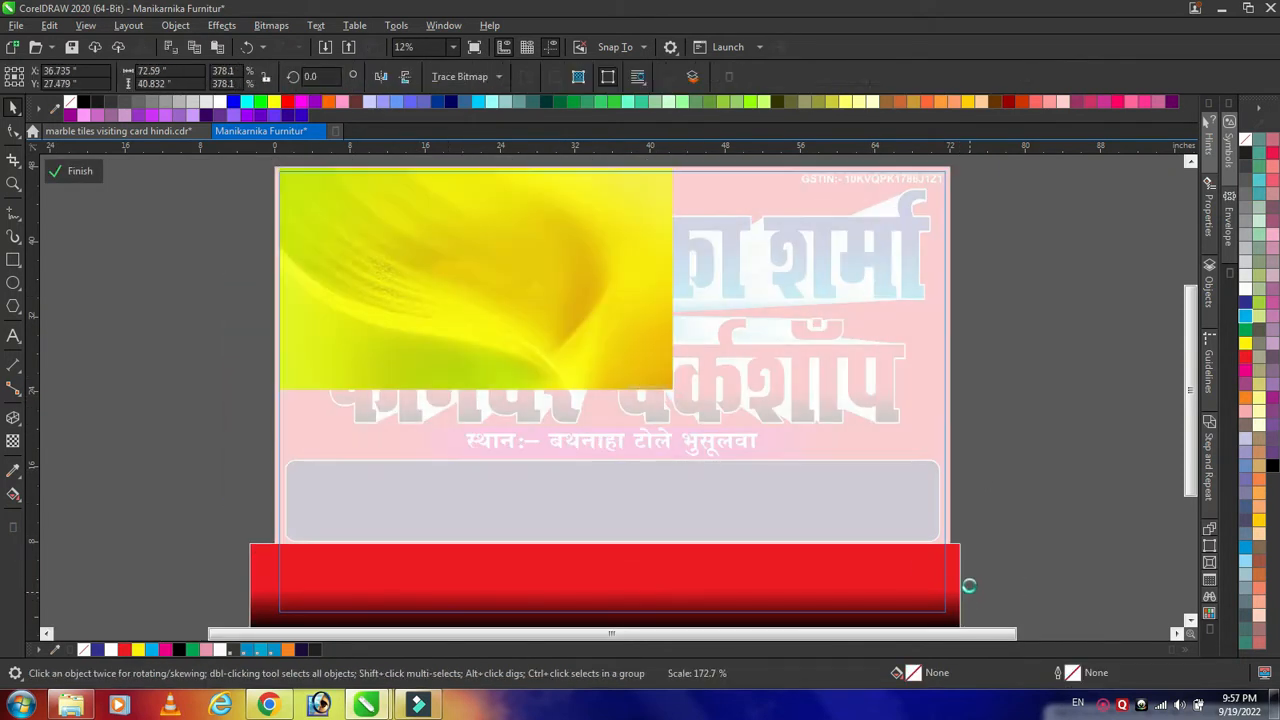
left_click(390, 77)
left_click_drag(274, 163, 265, 243)
left_click(407, 193)
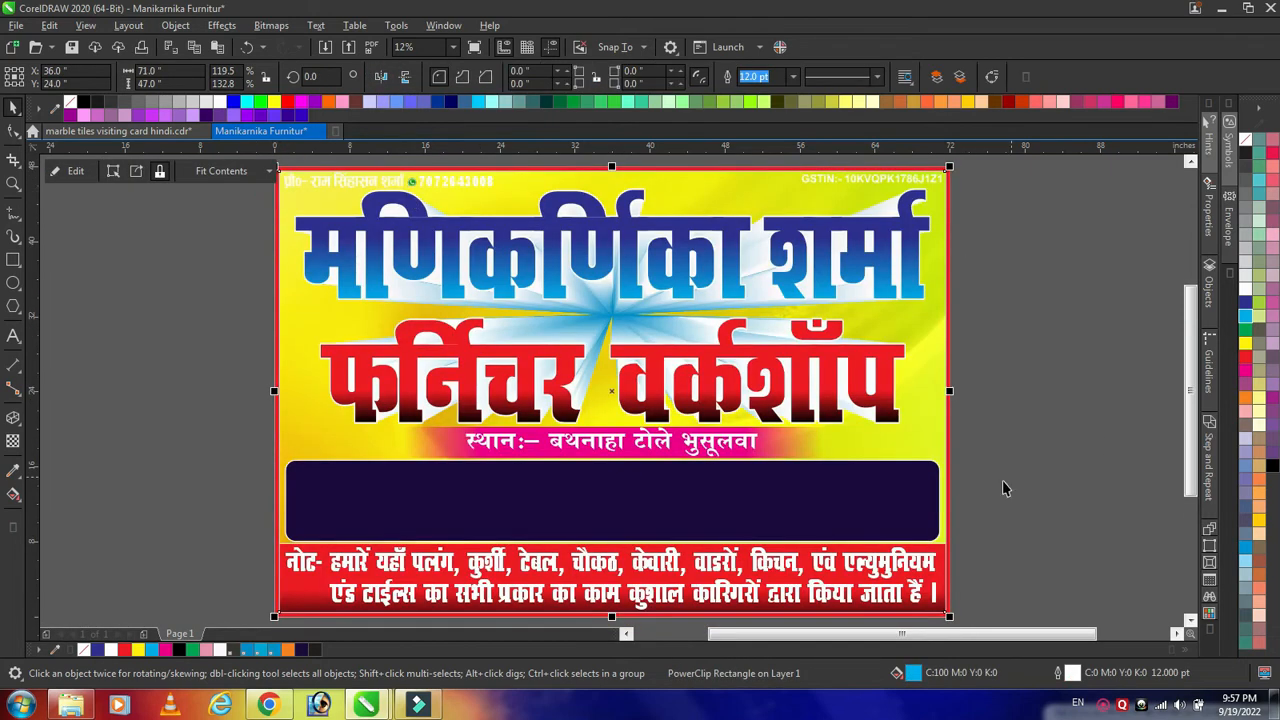
- Apply a vertical fountain fill to the banner's background rectangle with both ends black
key("g")
left_click_drag(636, 212, 636, 530)
left_click(637, 213)
left_click(1272, 466)
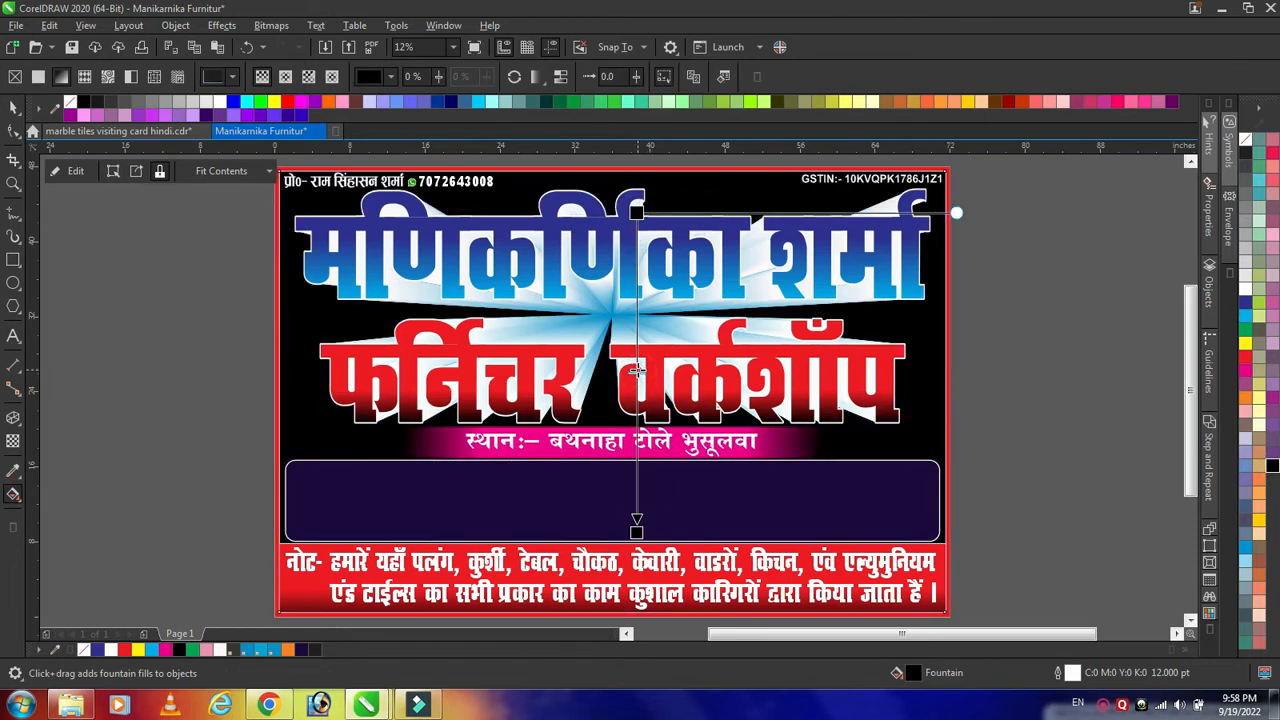
- Add a cyan stop at 48% to the background gradient and move its ends to the banner's top edge and the dark panel's top edge
double_click(637, 368)
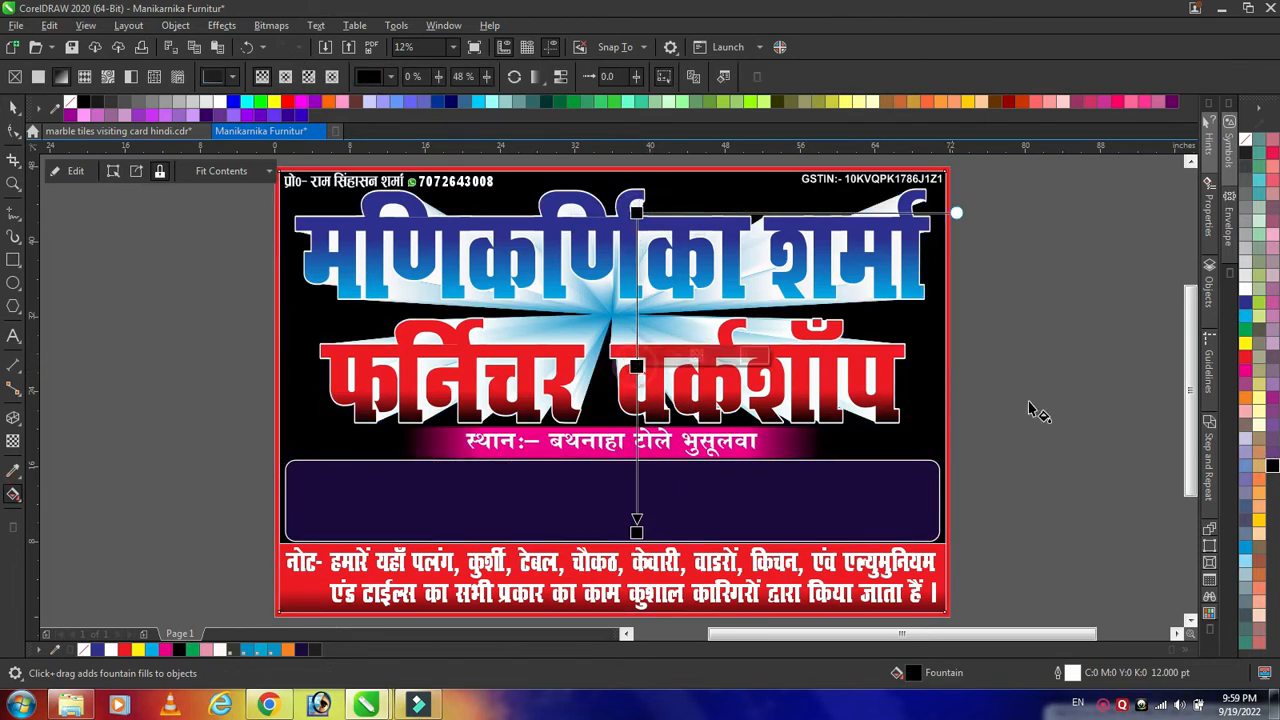
left_click(1245, 371)
left_click(1247, 315)
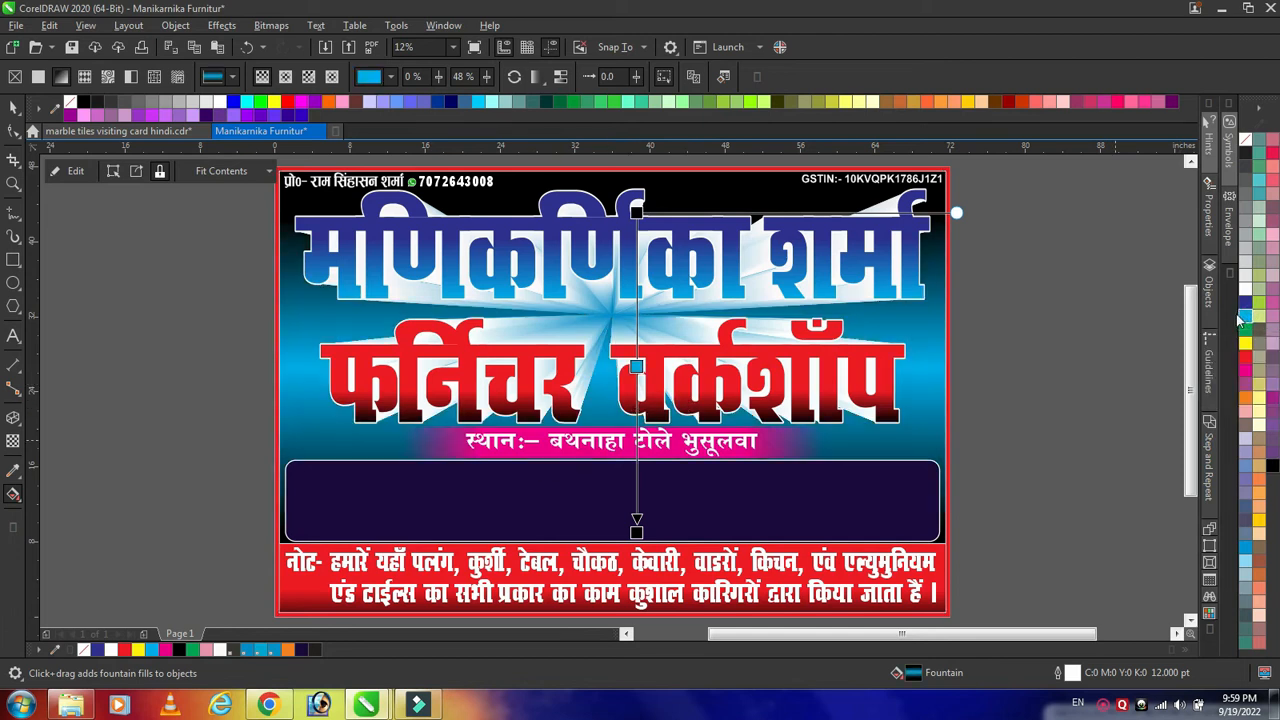
left_click_drag(637, 213, 637, 172)
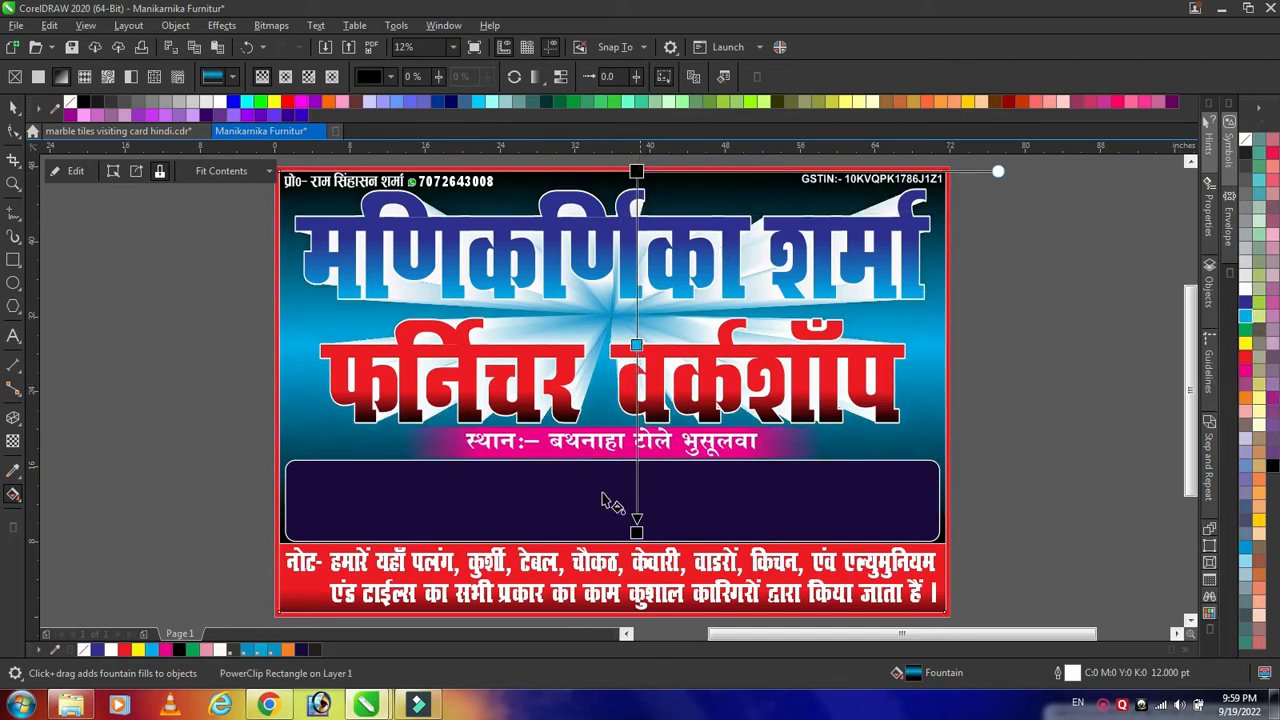
left_click_drag(635, 481, 634, 466)
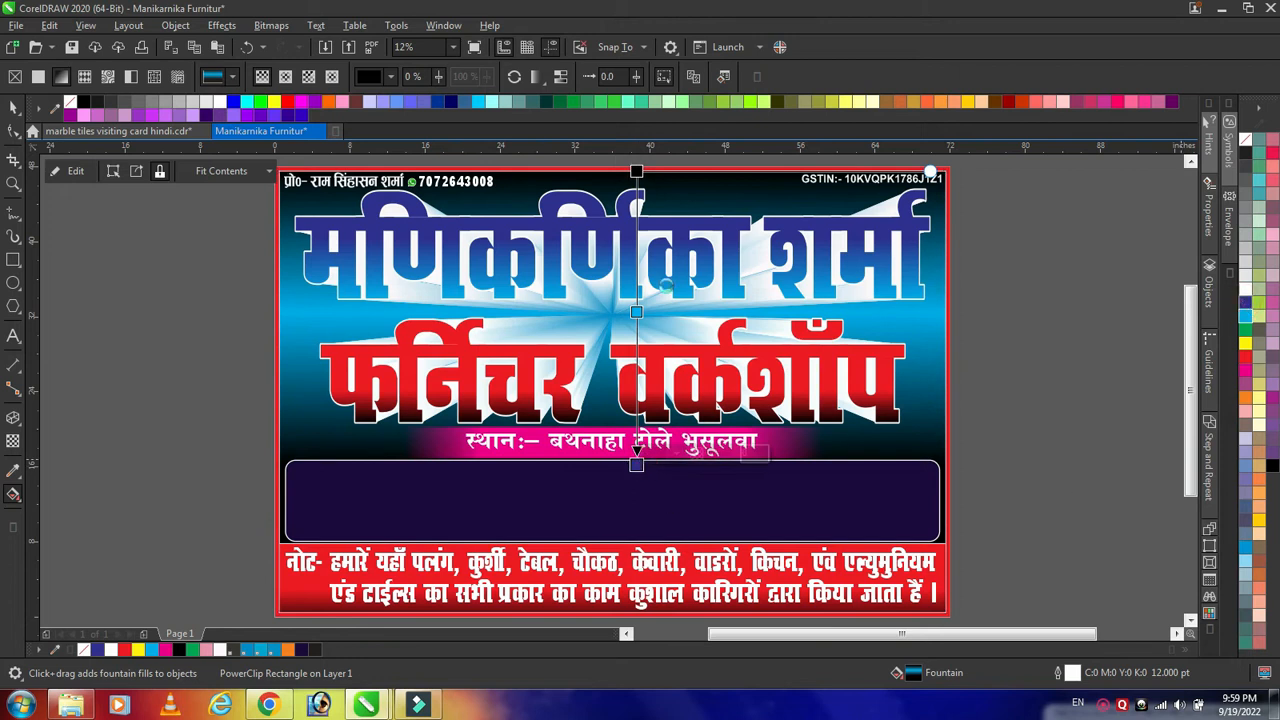
- Try dark blue ends and a red middle stop in the background gradient
left_click(637, 172)
left_click(1245, 302)
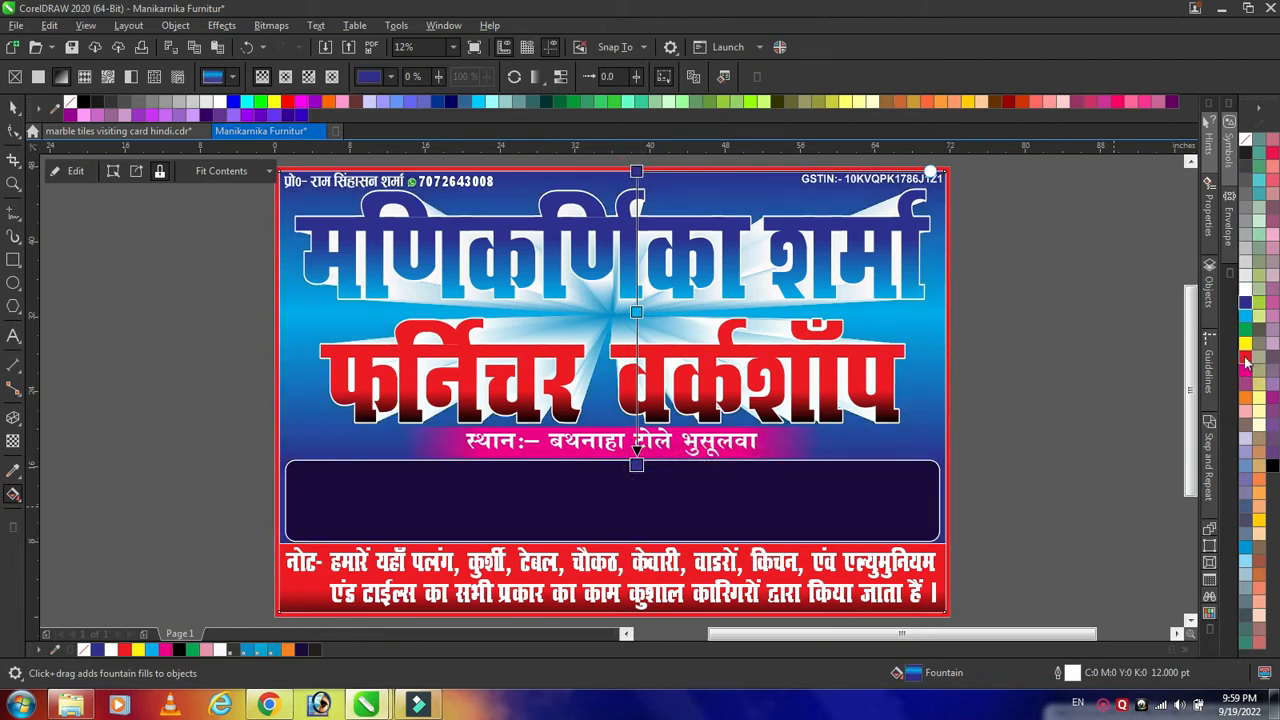
left_click(1246, 361)
left_click(1245, 304)
left_click(637, 312)
left_click(1246, 358)
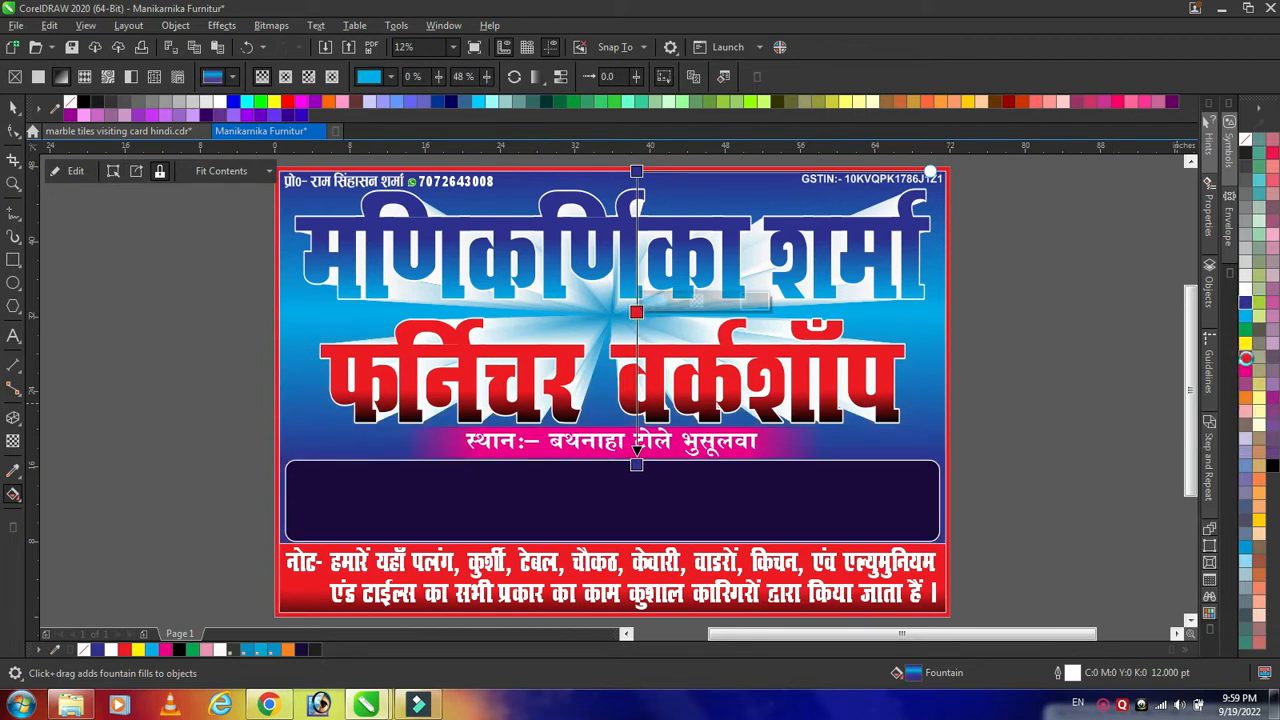
- Set both ends of the background gradient to black and its middle stop to yellow
left_click(637, 465)
left_click(1272, 466)
left_click(637, 172)
left_click(1272, 466)
left_click(637, 312)
left_click(1245, 398)
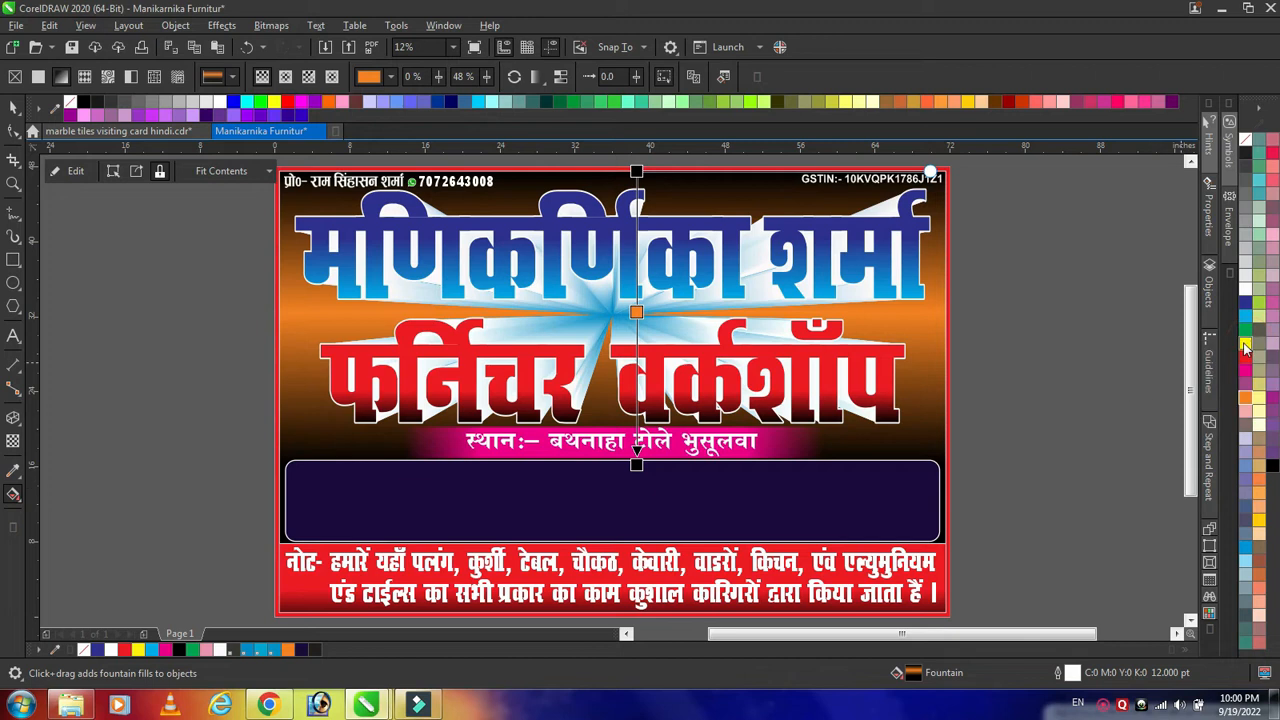
left_click(1245, 345)
- Extend the background gradient down to the dark panel's lower edge and add a second yellow stop at 29%
left_click_drag(637, 465, 637, 527)
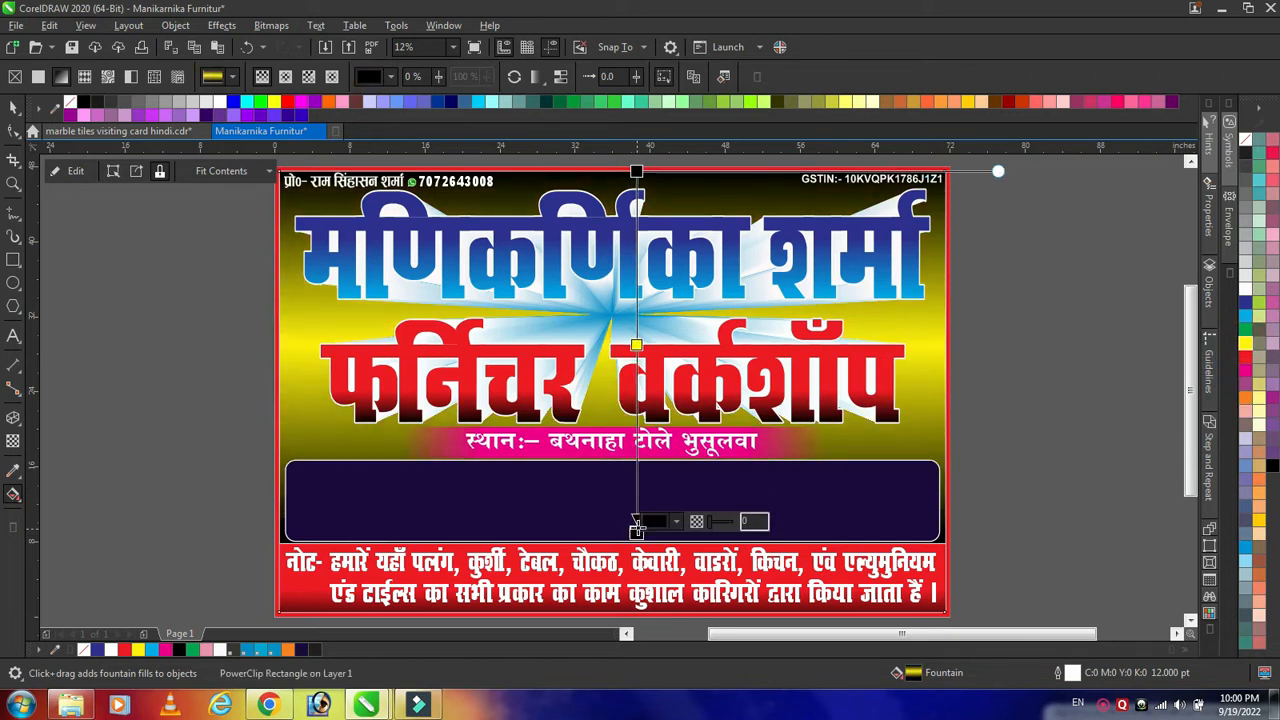
double_click(638, 278)
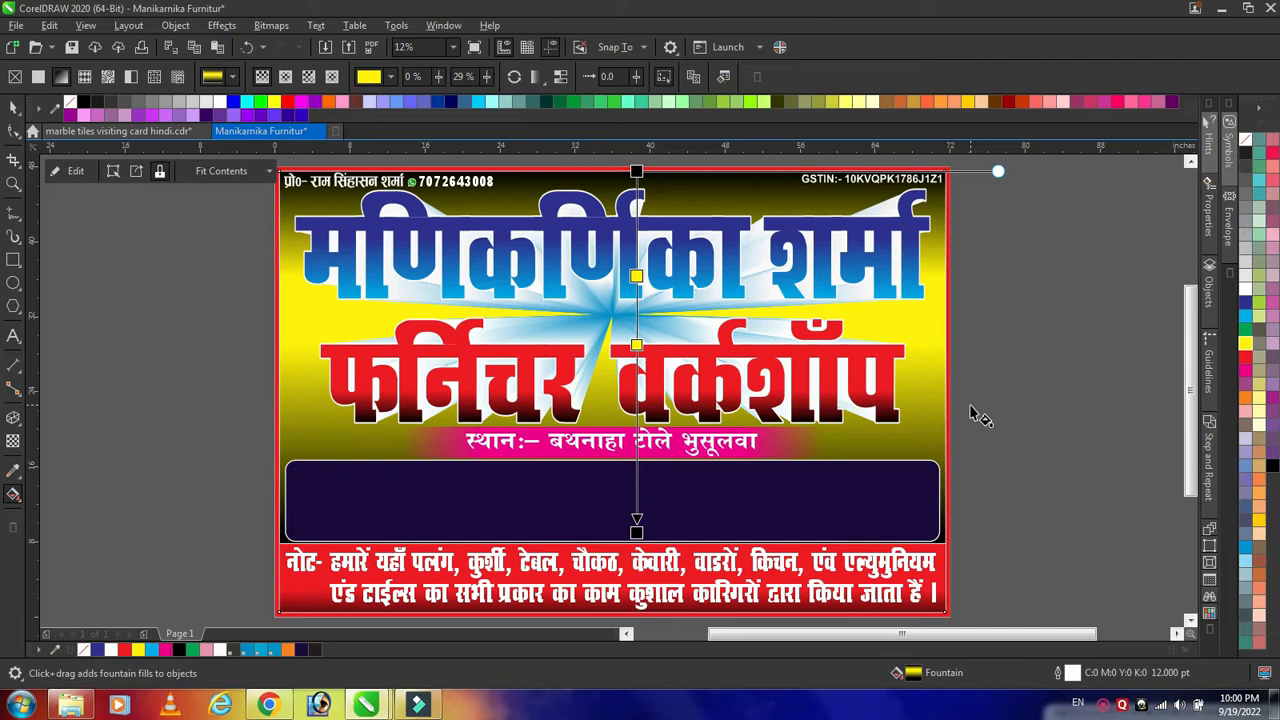
key("space")
- Draw a rectangle about 19.9 × 1.35 in between the GSTIN line and the upper heading, rounding its ends fully (0.677 in)
scroll(908, 375, "up", 4)
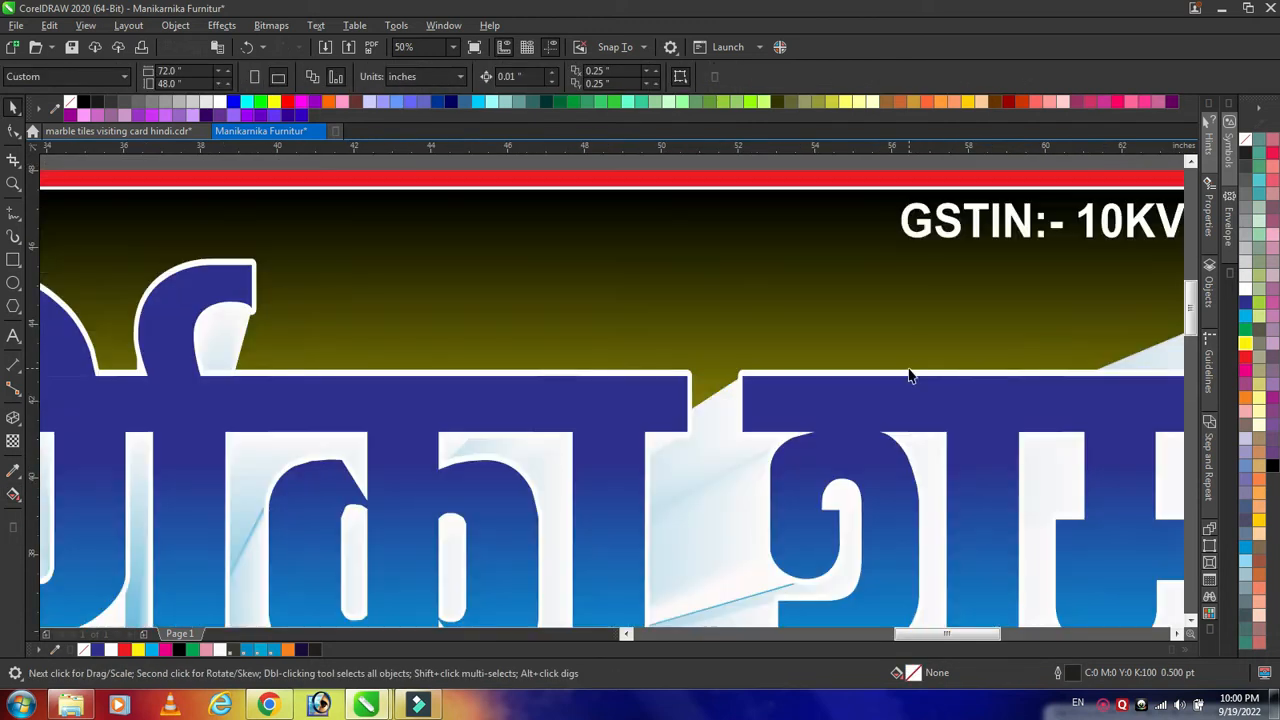
left_click(10, 262)
mouse_move(318, 306)
left_mouse_down()
mouse_move(1010, 335)
mouse_move(1083, 359)
mouse_move(671, 357)
left_mouse_up()
key("F10")
key("space")
- Fill the new rounded rectangle red and give it a white 16 pt outline placed behind the fill
left_click(1245, 357)
right_click(1245, 289)
key("F12")
left_click(540, 290)
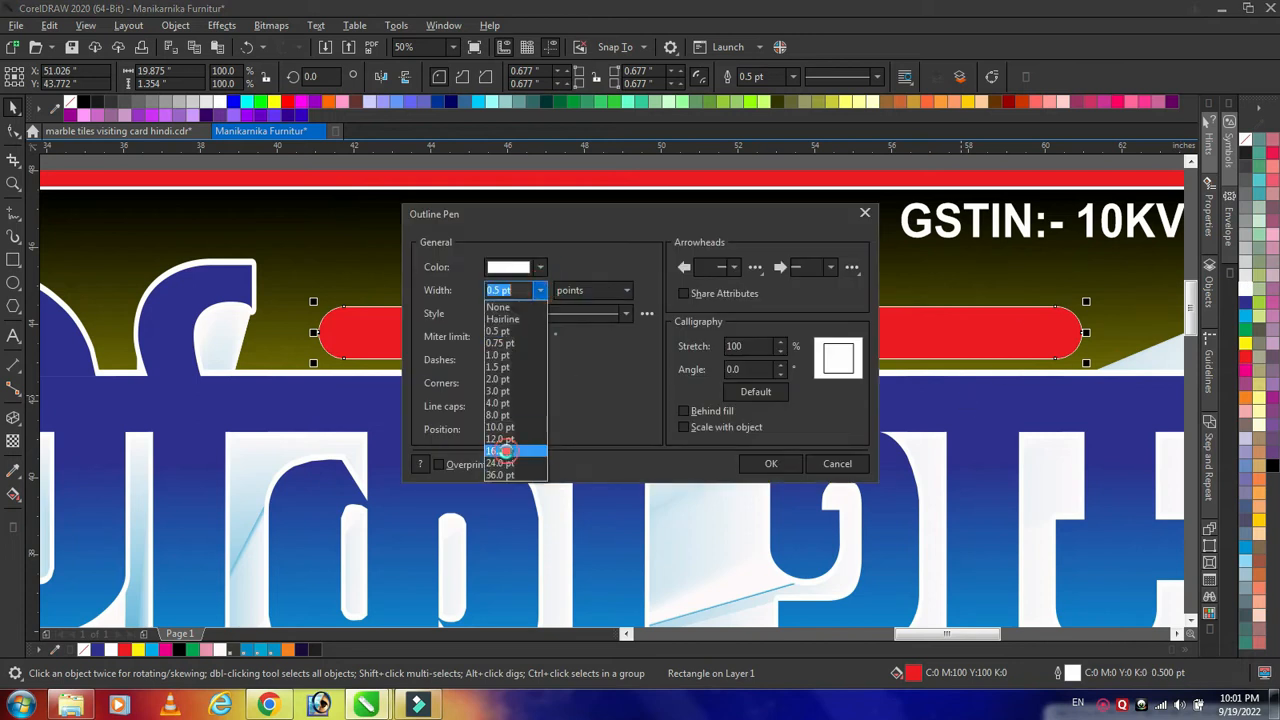
left_click(512, 443)
left_click(710, 418)
left_click(770, 463)
- Centre the GSTIN text on the red rounded rectangle and enlarge it to about 103 pt
left_click(948, 228)
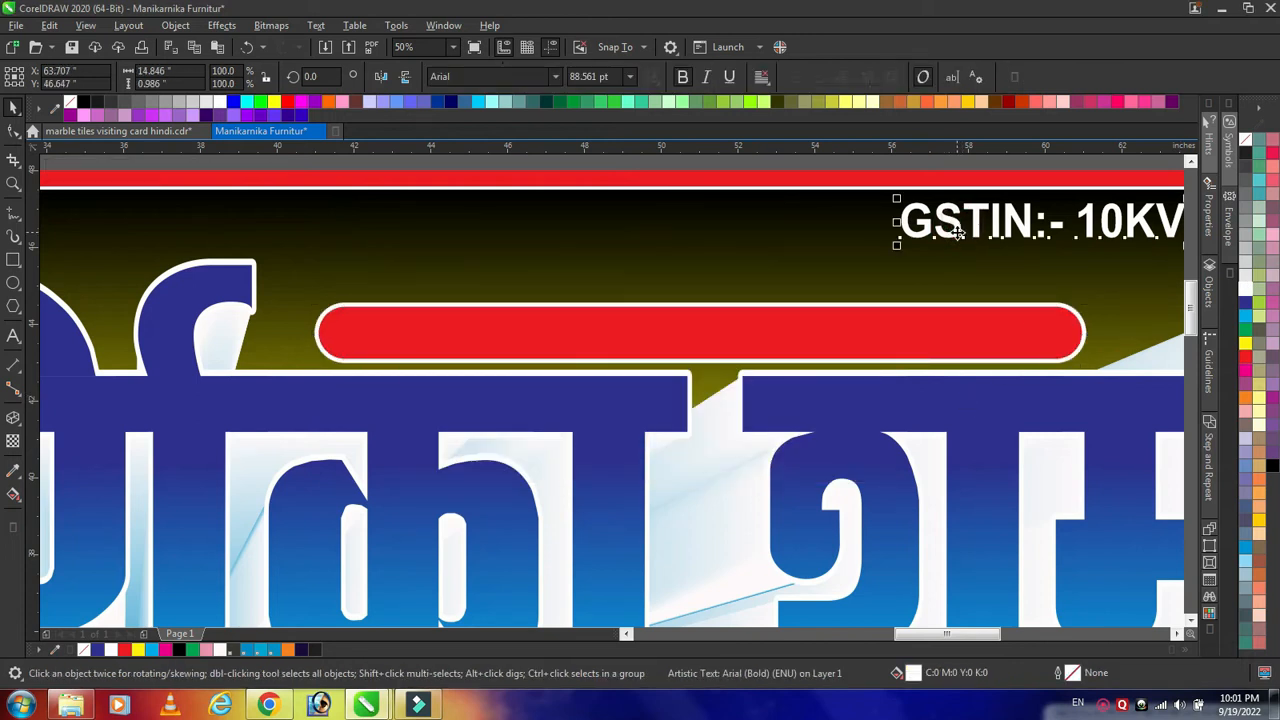
left_click(914, 331, "shift")
key("e")
key("c")
left_click(996, 357)
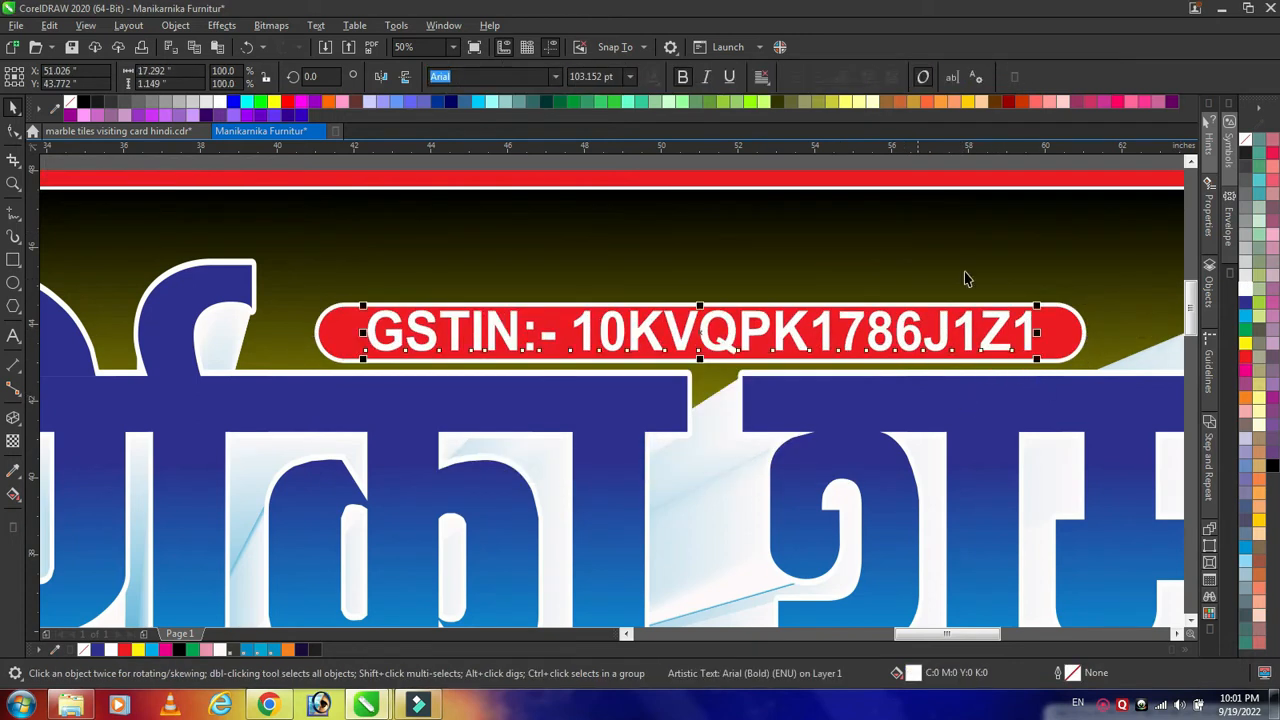
- Adjust the size of the red rounded rectangle around the GSTIN text and realign the two vertically
left_click_drag(1086, 332, 1064, 333)
left_click_drag(700, 302, 700, 293)
key("Escape")
left_click(740, 309)
left_click(748, 321, "shift")
key("e")
- Scale the GSTIN text and its red badge together to about 20.6 × 1.73 in and place them just above the upper heading
left_click_drag(1066, 298, 1116, 279)
left_click_drag(1113, 371, 1051, 356)
mouse_move(1051, 304)
left_mouse_down()
mouse_move(979, 303)
mouse_move(1041, 297)
left_mouse_up()
left_click_drag(815, 335, 808, 313)
left_click_drag(1033, 345, 1093, 350)
scroll(622, 414, "down", 2)
scroll(603, 409, "up", 2)
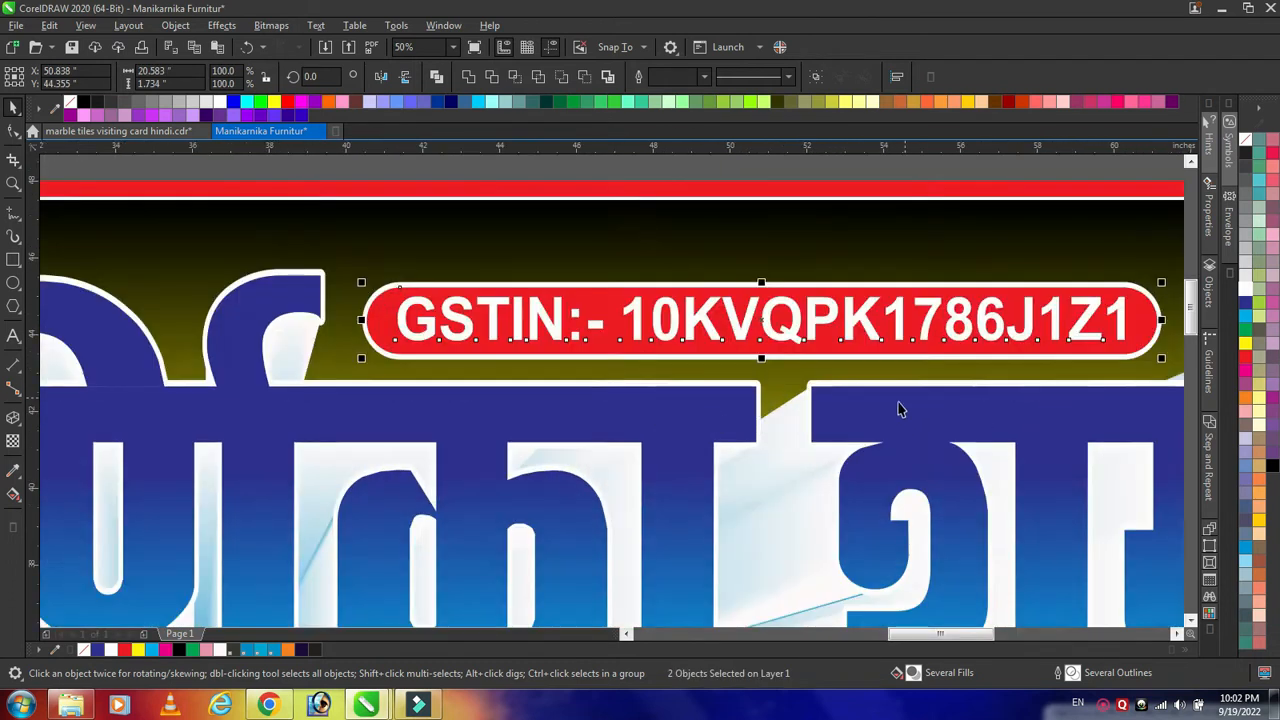
- Nudge the GSTIN badge slightly to the right above the upper heading
scroll(870, 408, "down", 1)
key("Right")
key("Right")
key("Right")
key("Right")
key("Escape")
scroll(805, 425, "down", 1)
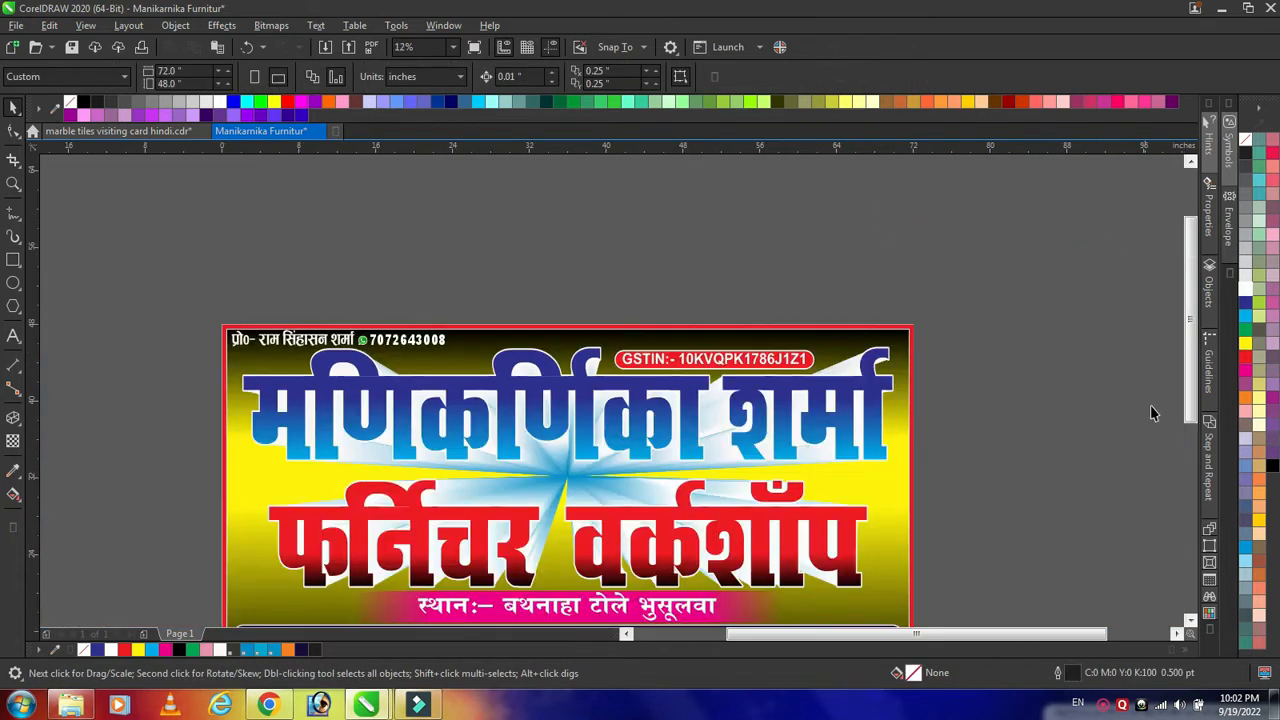
left_click_drag(1190, 405, 1190, 439)
scroll(1033, 390, "down", 2)
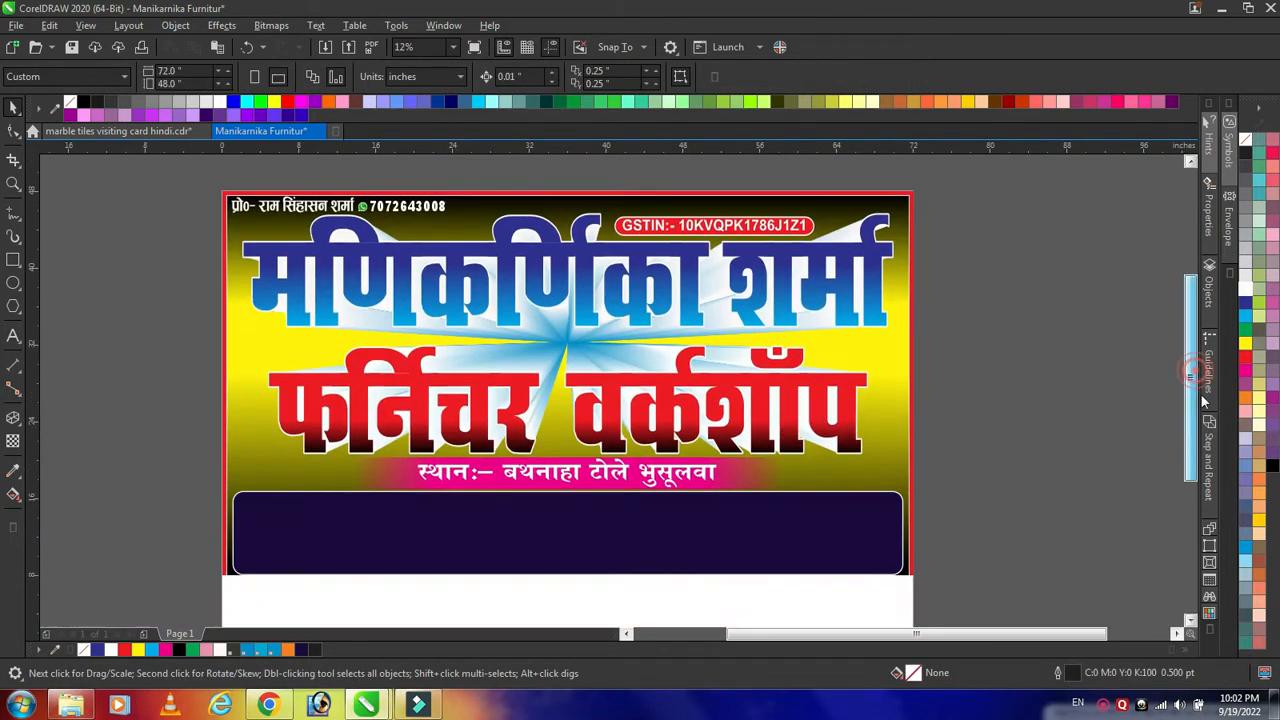
- Enlarge the imported yellow geometric background picture to about 48.6 × 19.4 in and place it inside the banner frame
left_click_drag(1192, 435, 1196, 437)
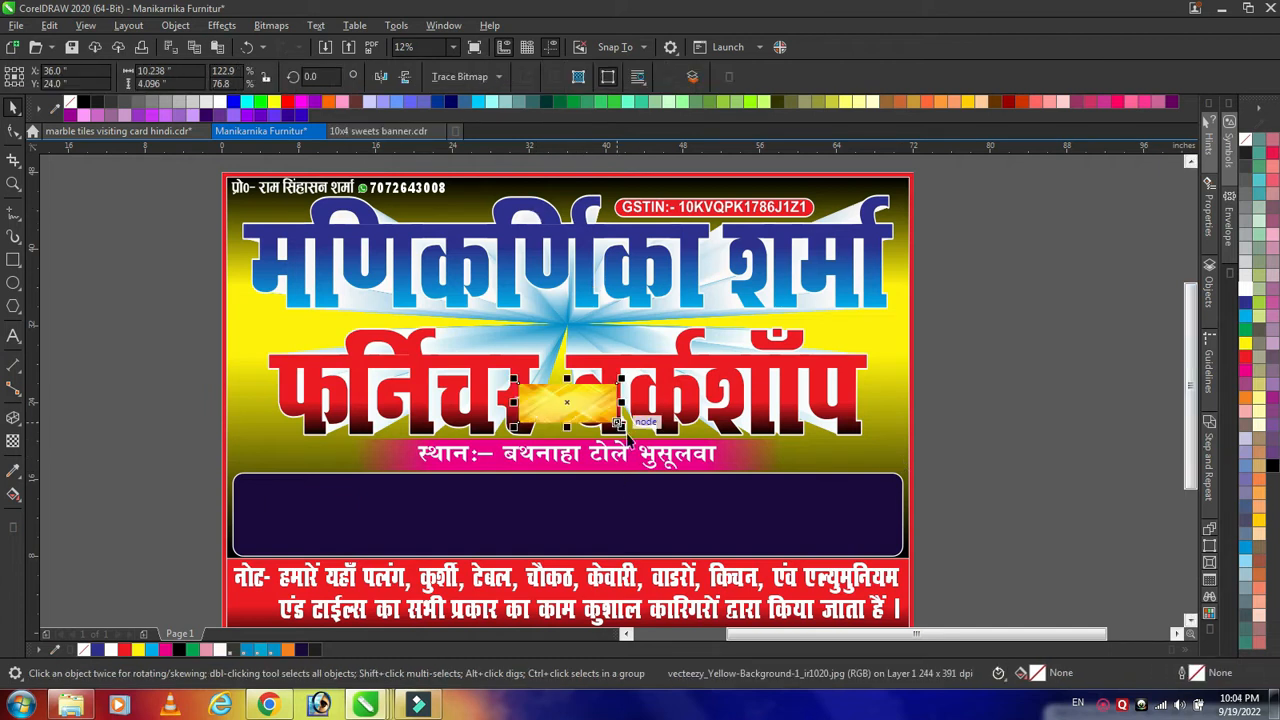
left_click(328, 297)
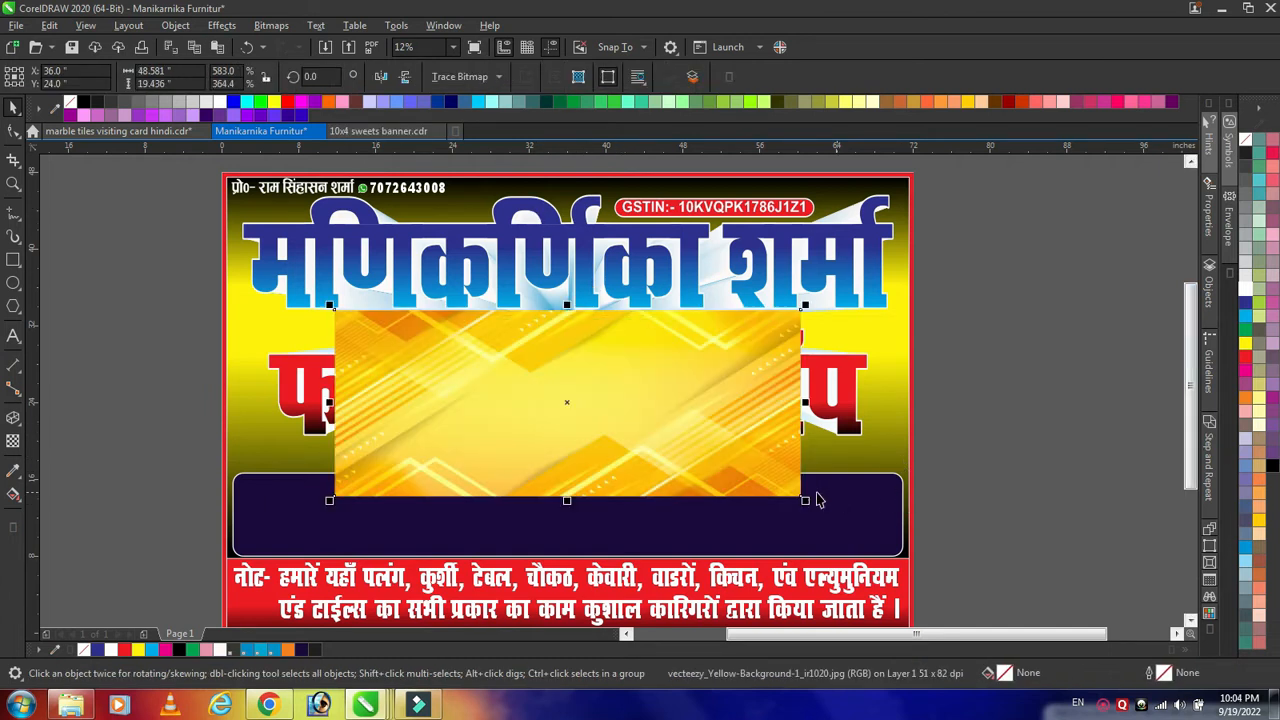
left_click(881, 447)
double_click(882, 447)
- Stretch the yellow picture inside the frame to about 76 × 41 in so it covers the banner background
left_click_drag(752, 429, 655, 325)
left_click_drag(692, 364, 962, 531)
left_click_drag(586, 467, 586, 569)
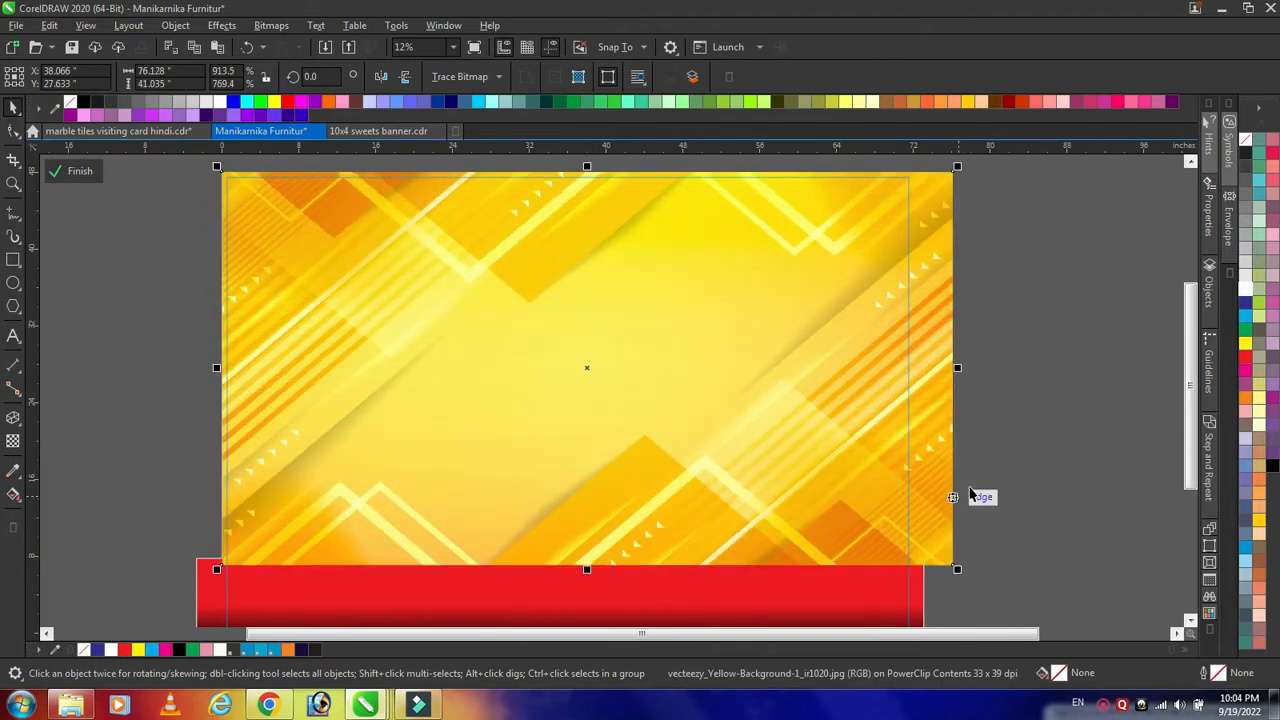
left_click(984, 485, "ctrl")
left_click(1064, 415)
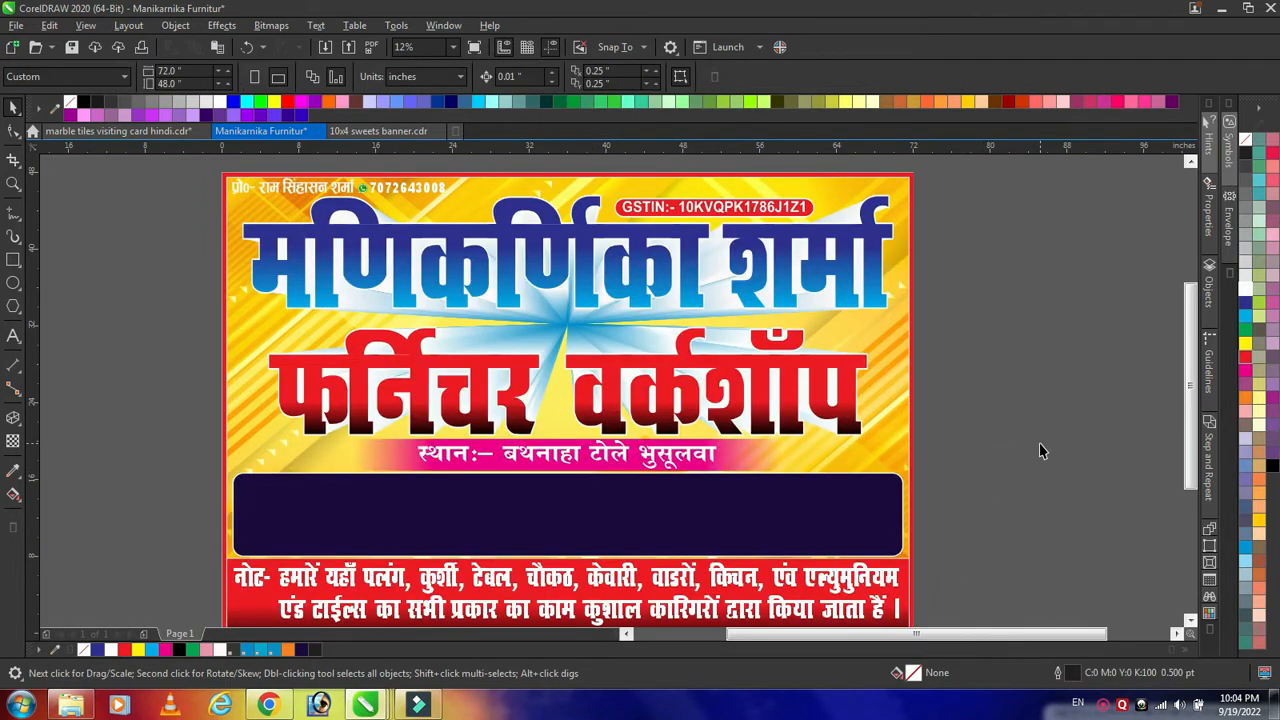
- Try orange and magenta palette swatches as the end colour of the upper heading's extrusion shading
left_click(575, 315)
left_click(534, 76)
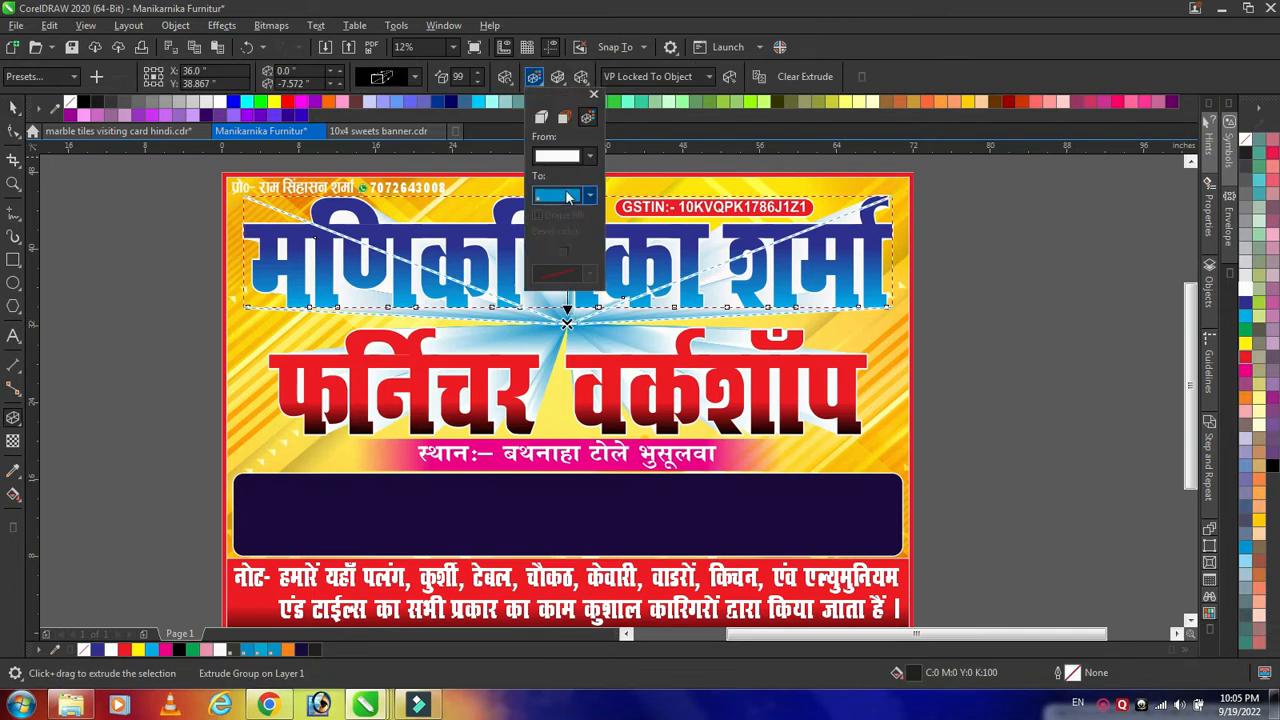
left_click(590, 195)
left_click(577, 337)
left_click(708, 212)
left_click(590, 196)
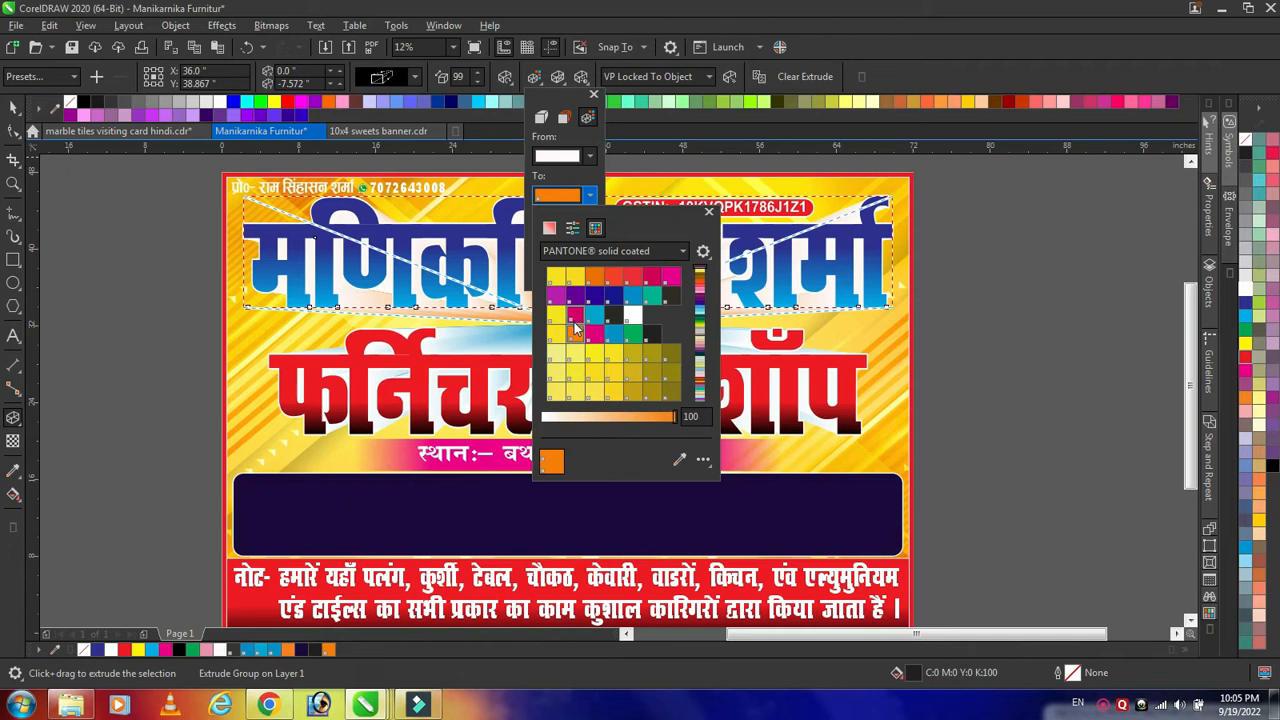
left_click(575, 316)
left_click_drag(655, 213, 913, 203)
left_click(912, 290)
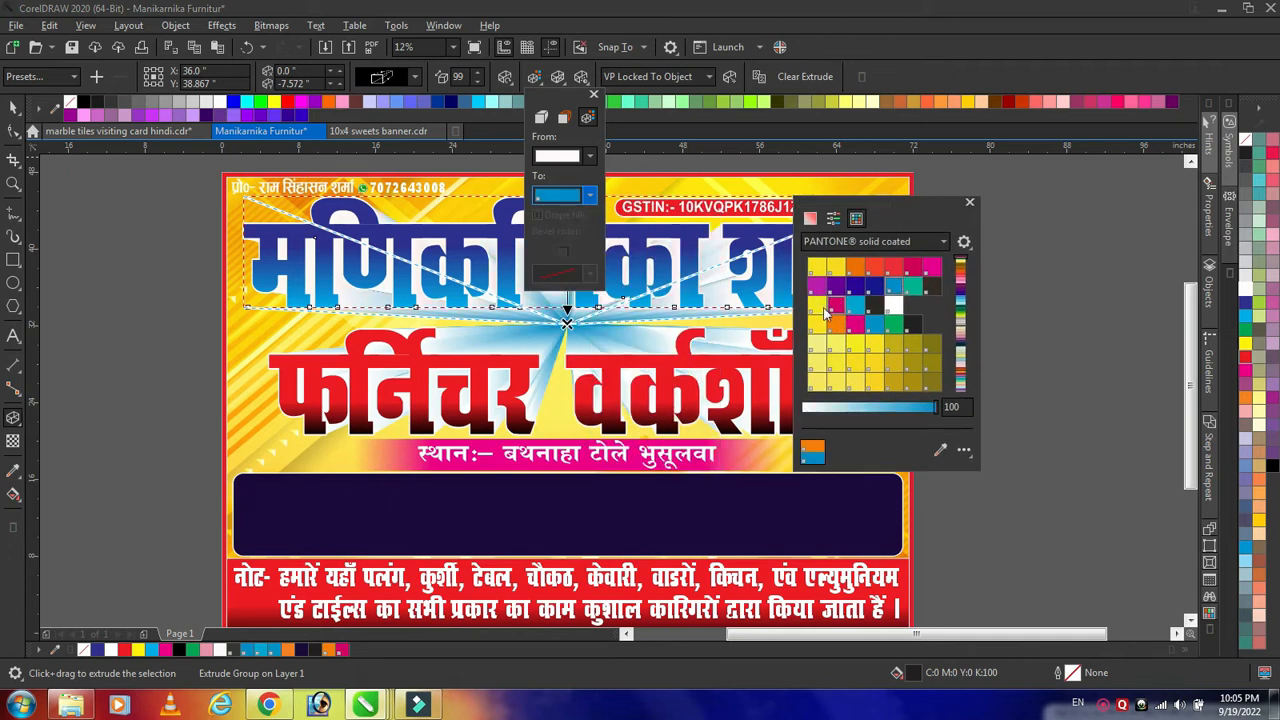
left_click(837, 324)
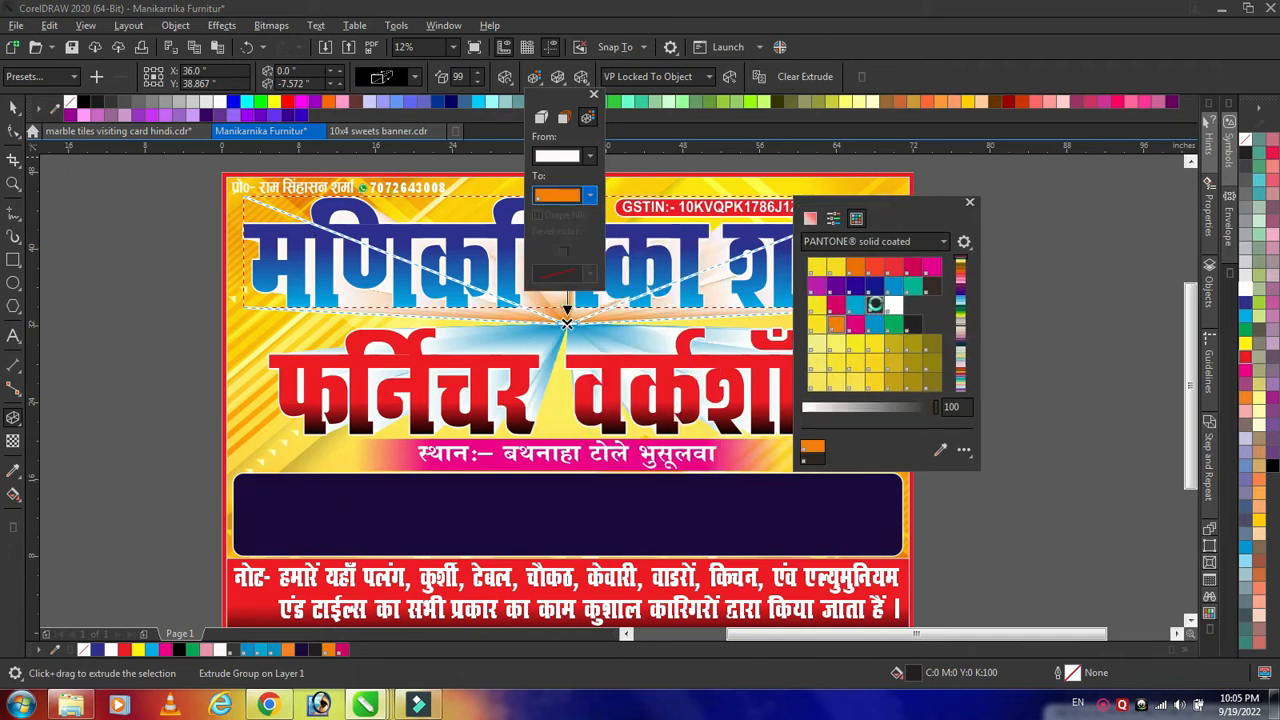
- Set the end colour of the upper heading's extrusion shading to black, C 0, M 0, Y 0, K 100
left_click(876, 304)
left_click(810, 218)
left_click_drag(808, 346, 806, 390)
type("0")
key("Tab")
type("0")
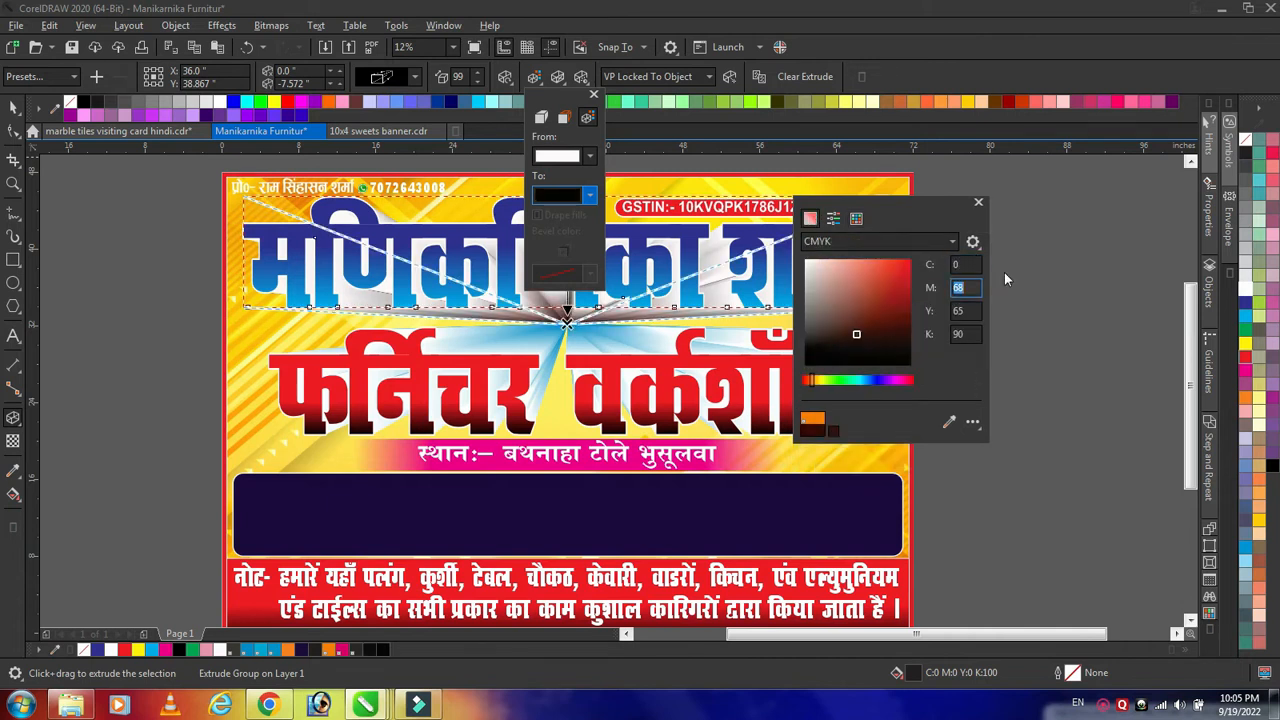
key("Tab")
type("0")
key("Tab")
type("100")
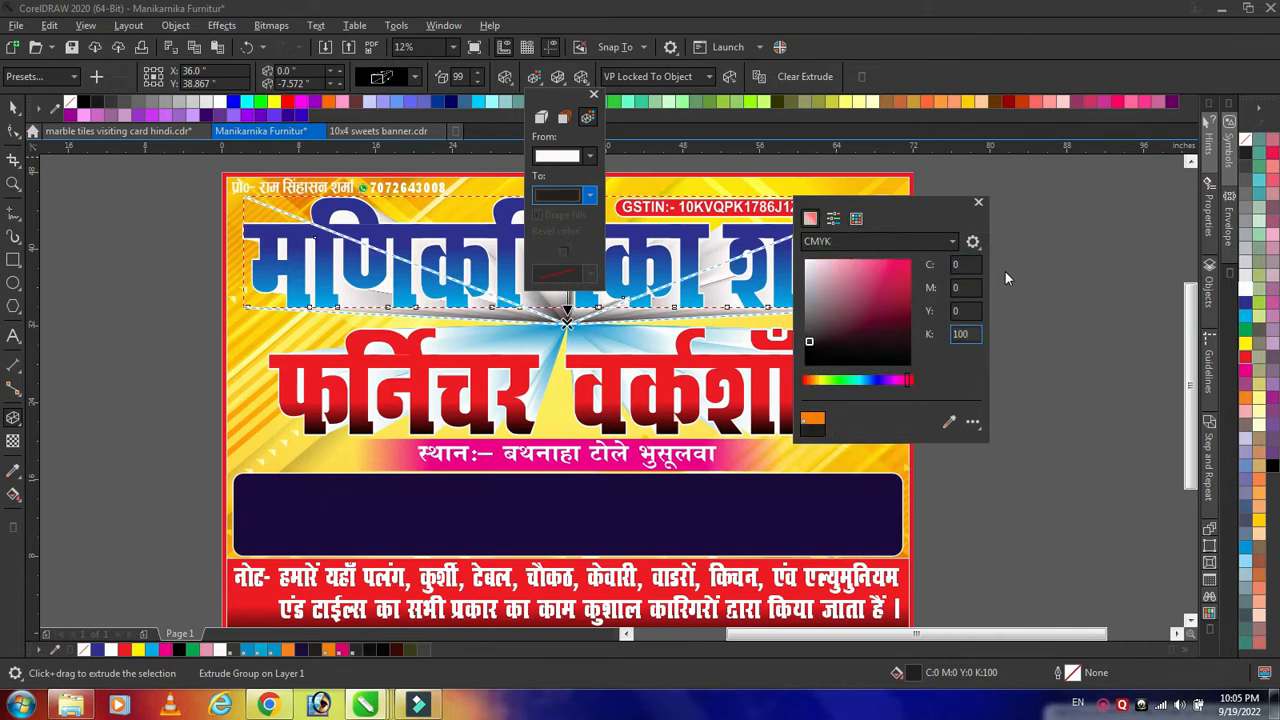
left_click(979, 203)
- Try red as the start colour of the upper heading's extrusion shading
left_click(589, 156)
left_click(595, 188)
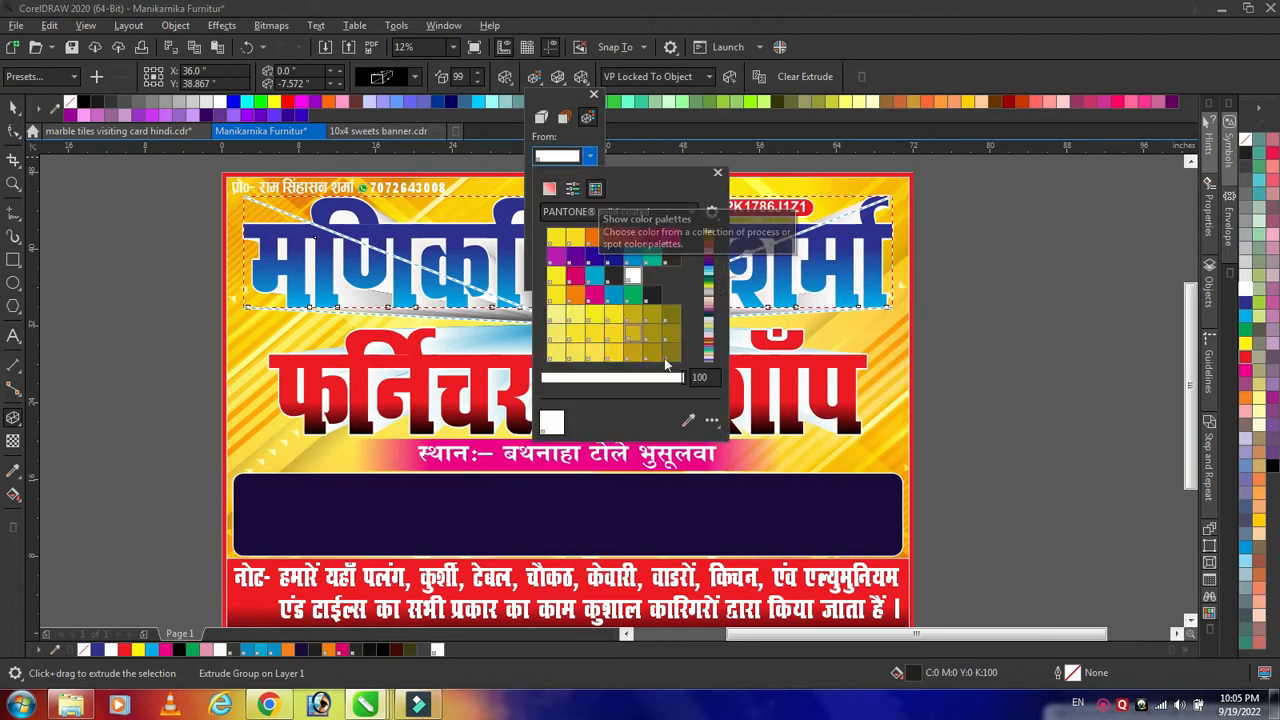
left_click(549, 188)
left_click_drag(639, 286, 674, 231)
left_click(717, 173)
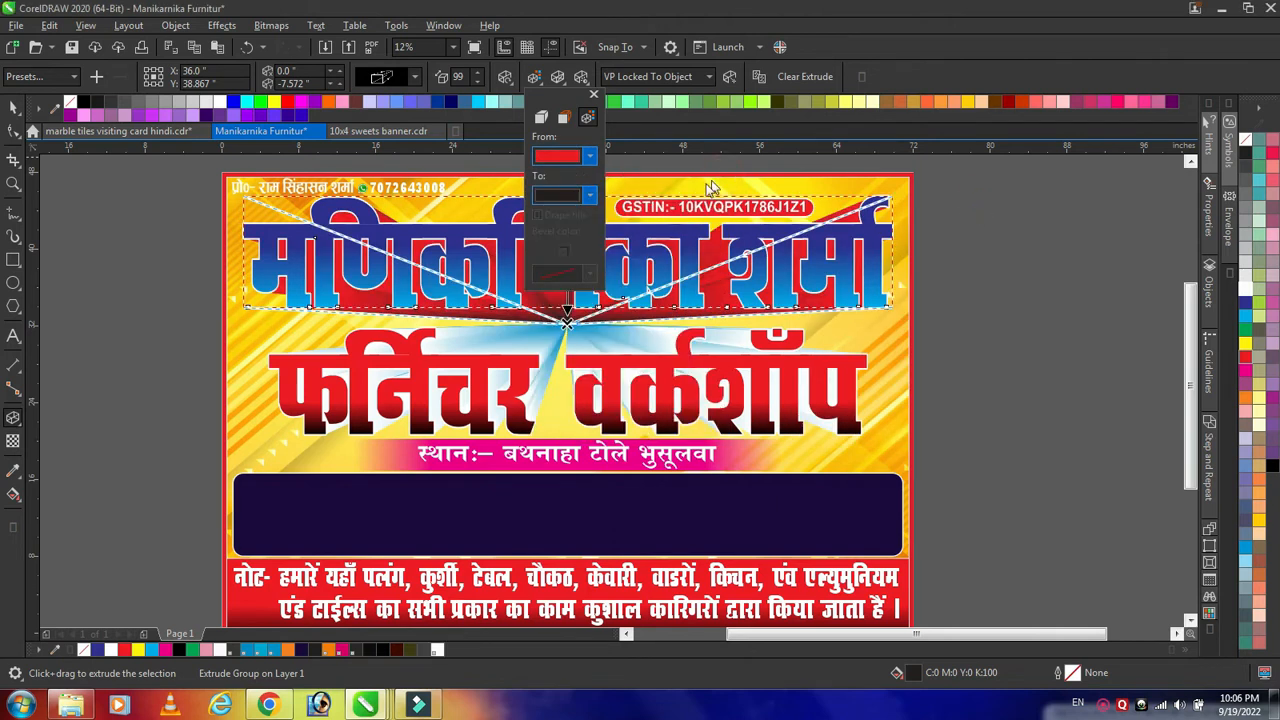
- Try orange, yellow and other PANTONE solid coated swatches as the upper heading's extrusion start colour
left_click(572, 158)
left_click(605, 184)
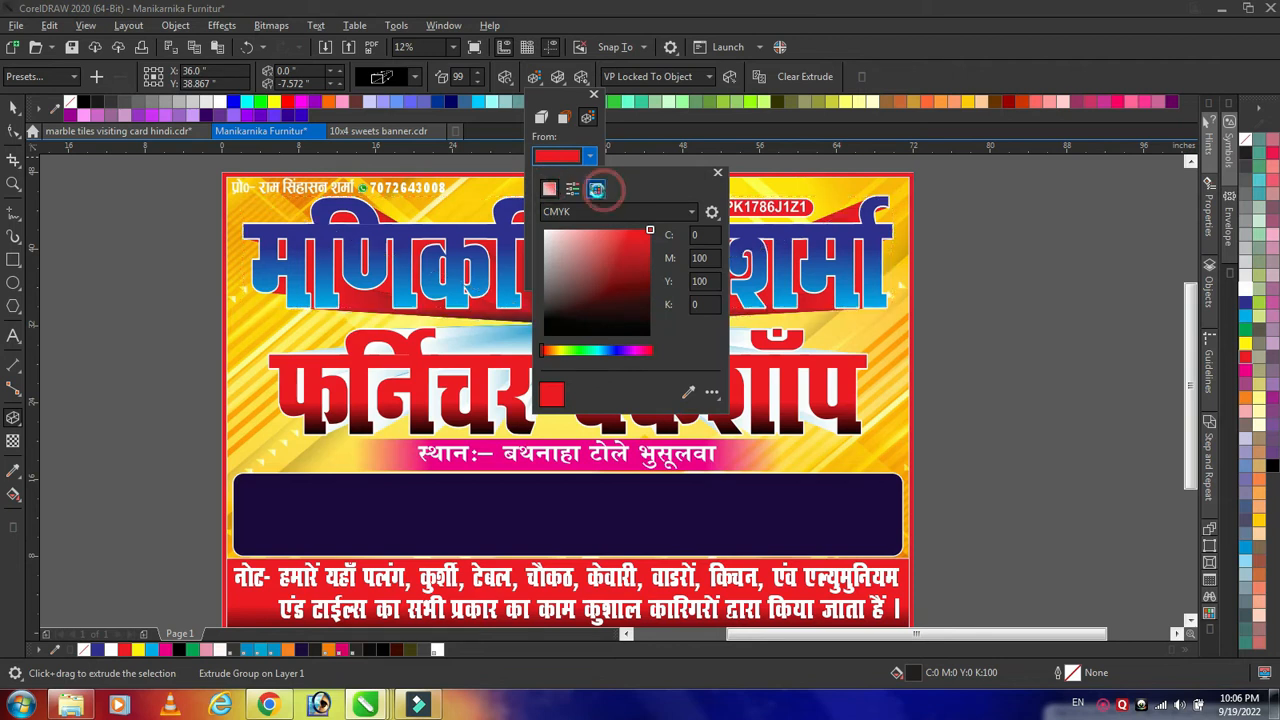
left_click_drag(640, 170, 884, 153)
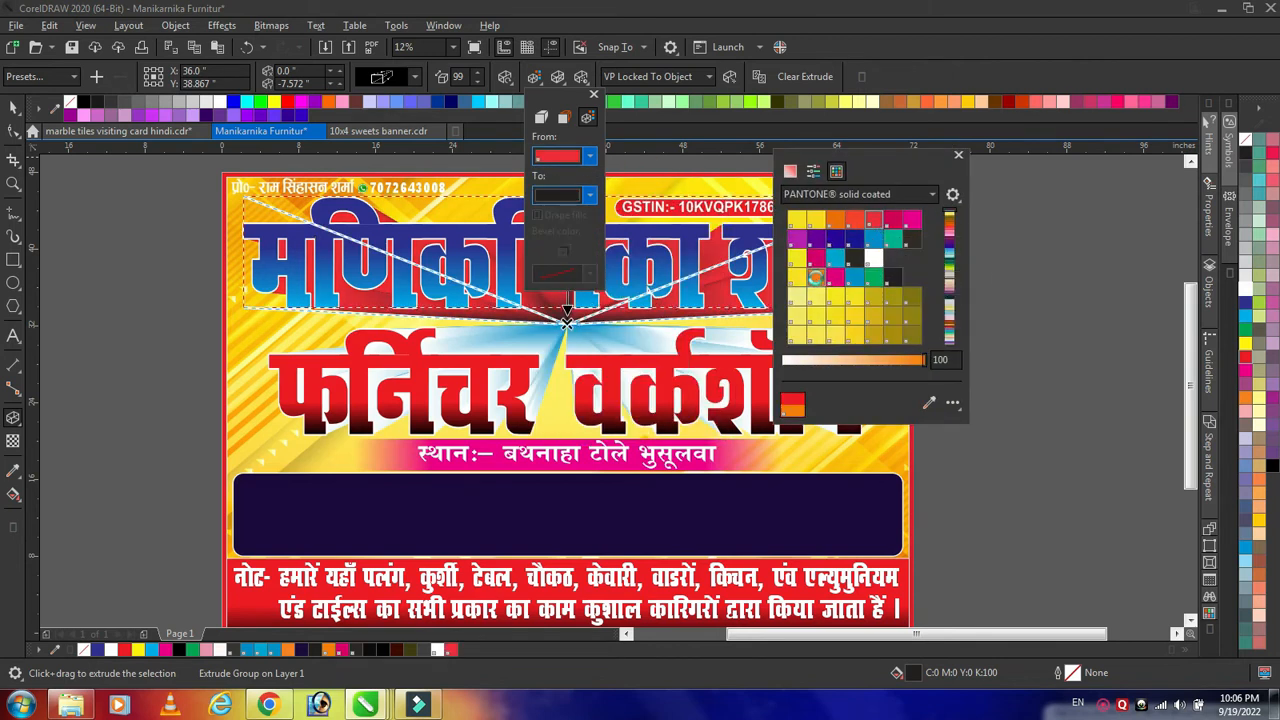
left_click(835, 258)
left_click(820, 276)
left_click(953, 333)
left_click_drag(952, 328, 954, 346)
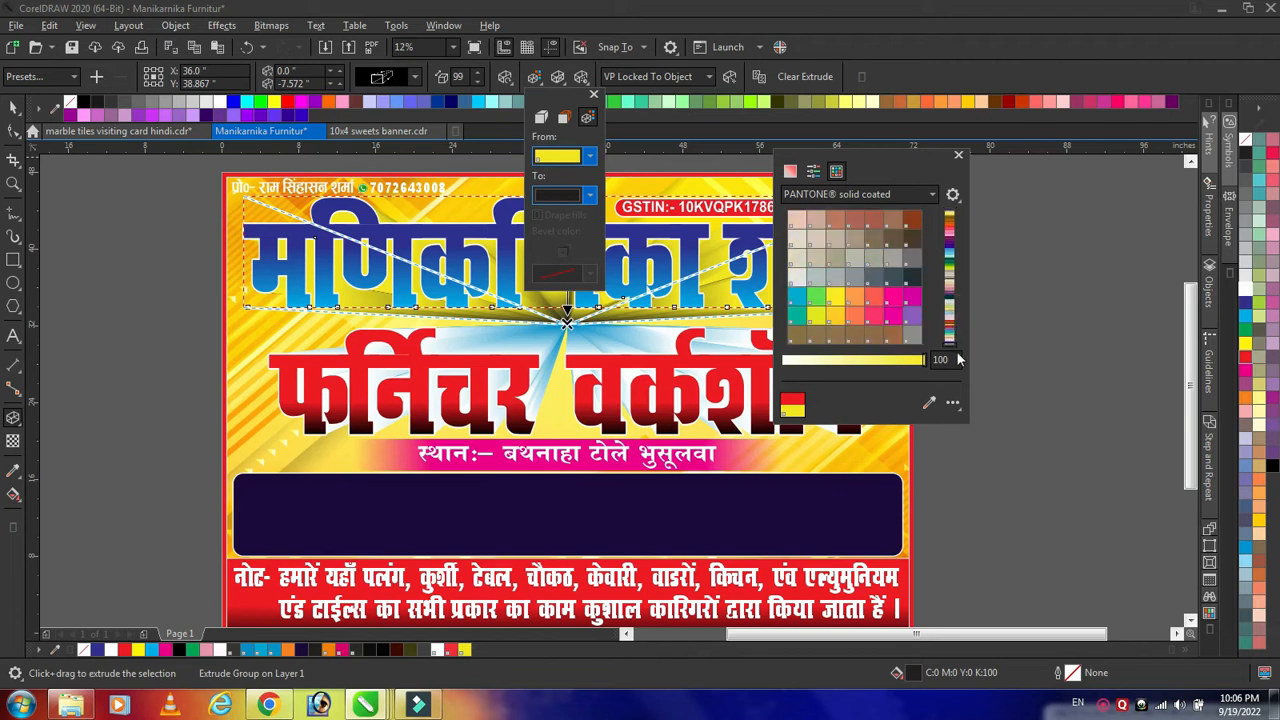
left_click(875, 316)
left_click(912, 314)
- Set the upper heading's extrusion start colour to a purple from the PANTONE solid coated palette
left_click(954, 298)
left_click(955, 243)
left_click(952, 255)
left_click(950, 238)
left_click(893, 316)
left_click(958, 155)
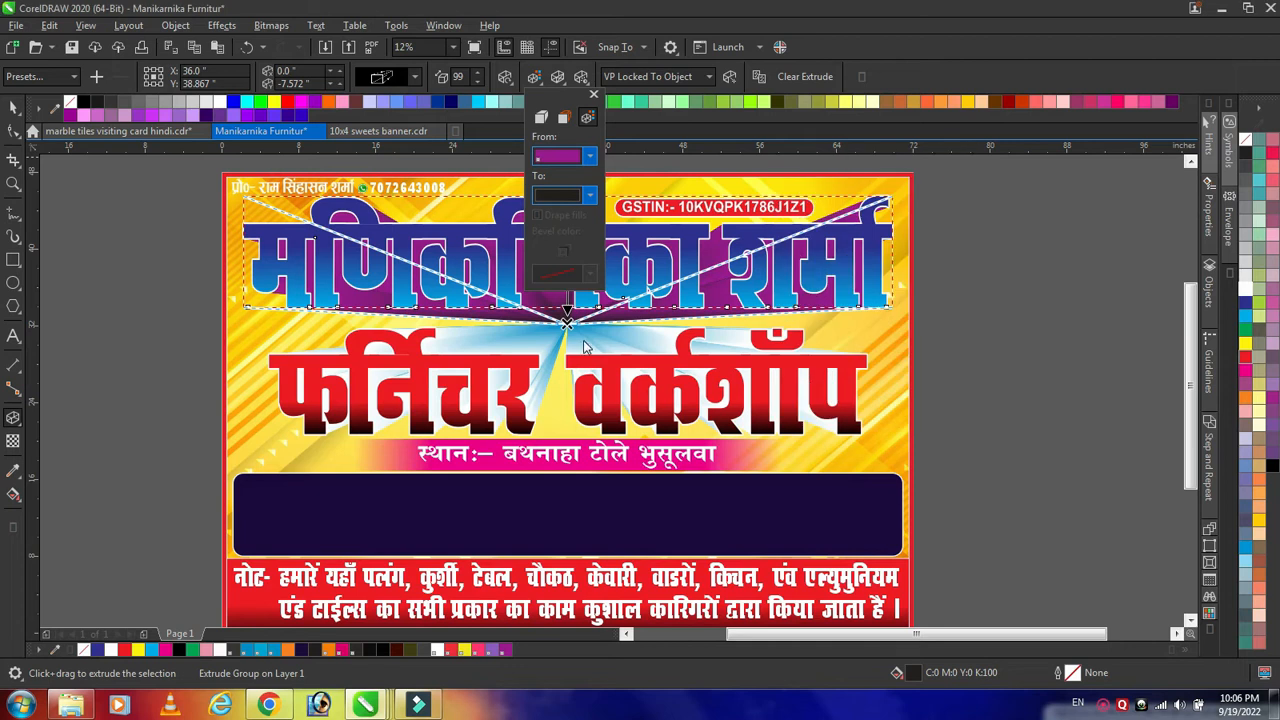
- Set the upper heading's extrusion depth to 48 and lower its vanishing point to about 13.5 in below the text centre
mouse_move(567, 323)
left_mouse_down()
mouse_move(560, 205)
mouse_move(588, 285)
mouse_move(562, 387)
mouse_move(562, 313)
left_mouse_up()
scroll(566, 326, "up", 4)
scroll(560, 205, "down", 2)
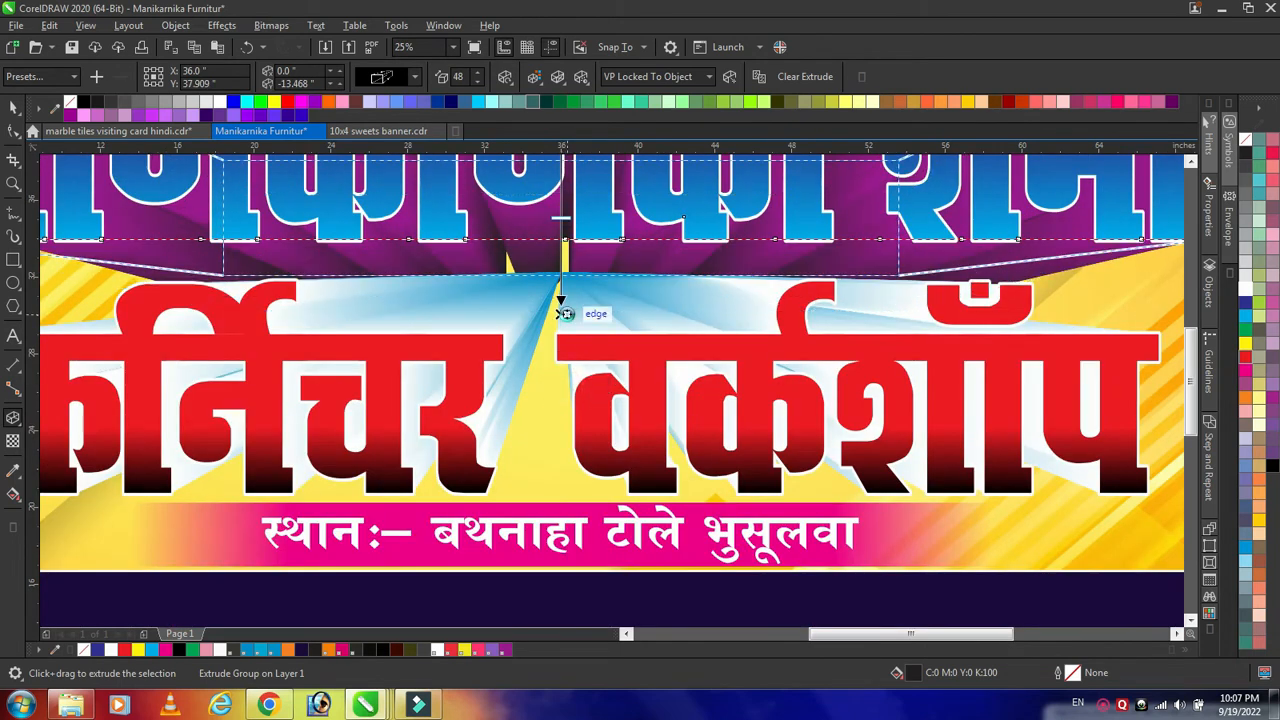
scroll(567, 314, "down", 1)
scroll(603, 289, "up", 1)
- Move the lower heading's extrusion vanishing point to about 7.5 in above the text centre and reduce the depth to 41
left_click(582, 352)
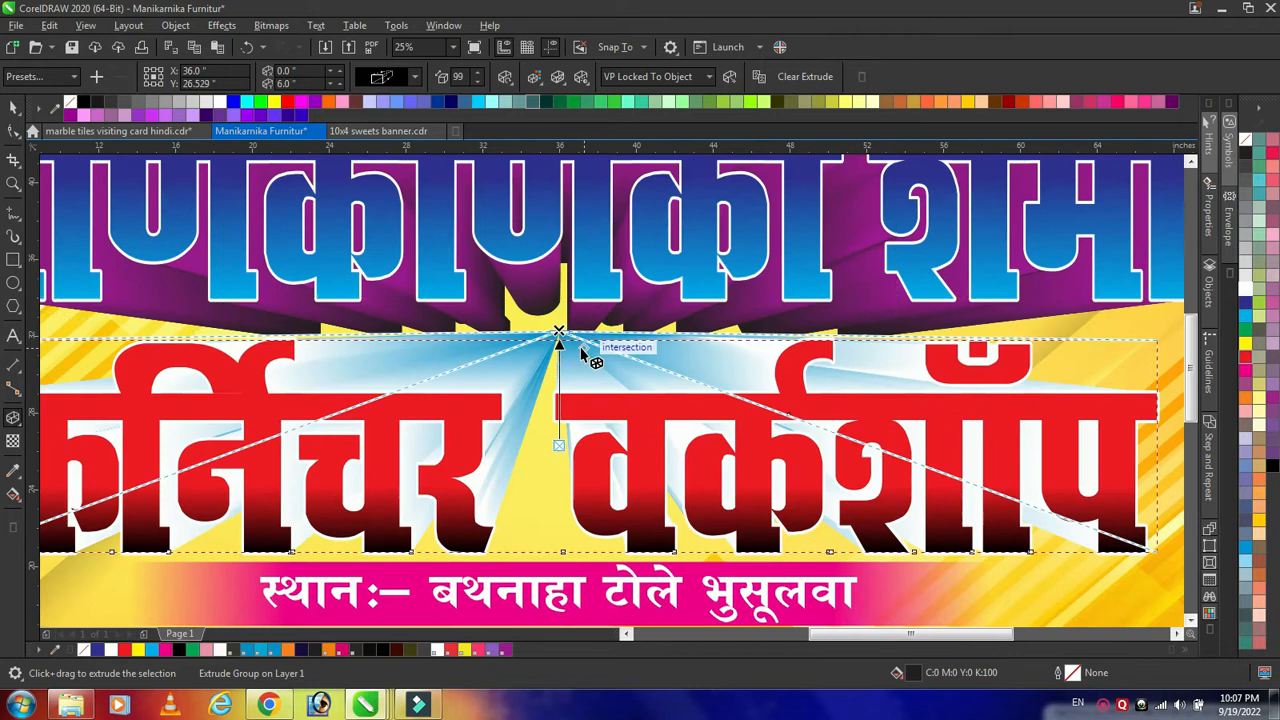
mouse_move(559, 333)
left_mouse_down()
mouse_move(588, 358)
mouse_move(572, 400)
mouse_move(561, 196)
mouse_move(567, 389)
mouse_move(560, 235)
mouse_move(558, 350)
left_mouse_up()
left_click(564, 405)
left_click(563, 436)
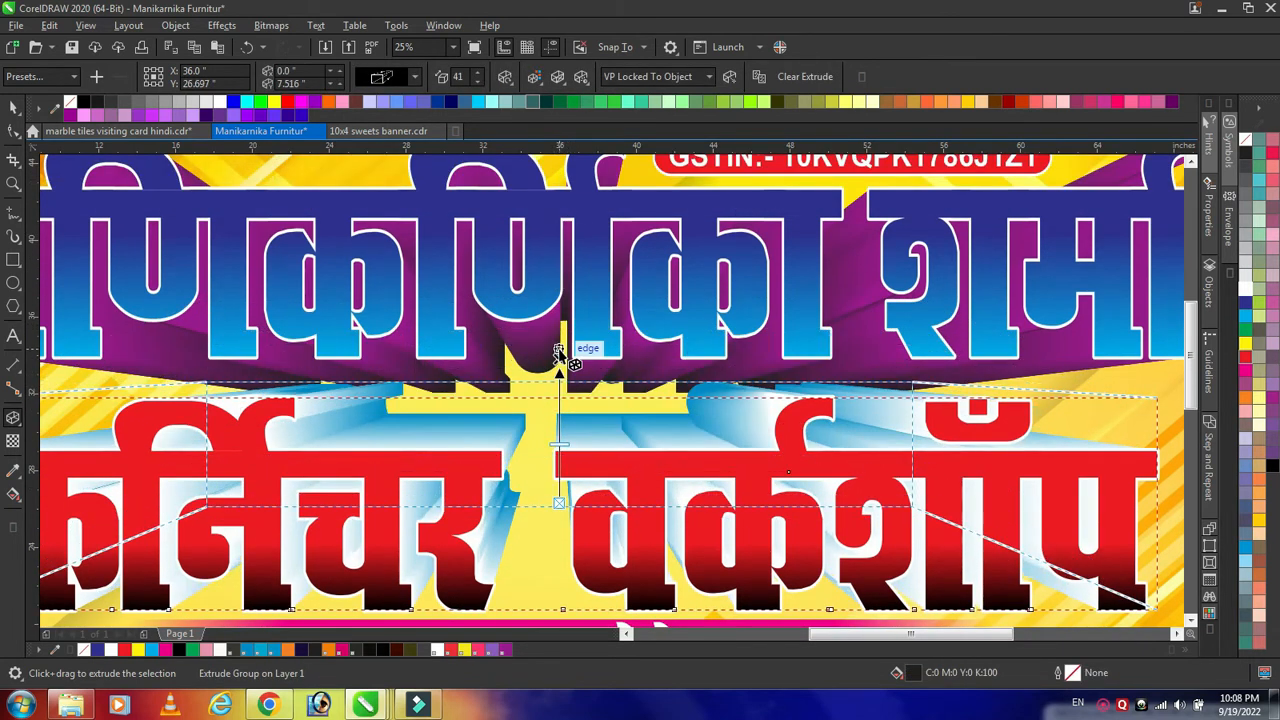
scroll(558, 350, "down", 1)
key("space")
left_click(956, 438)
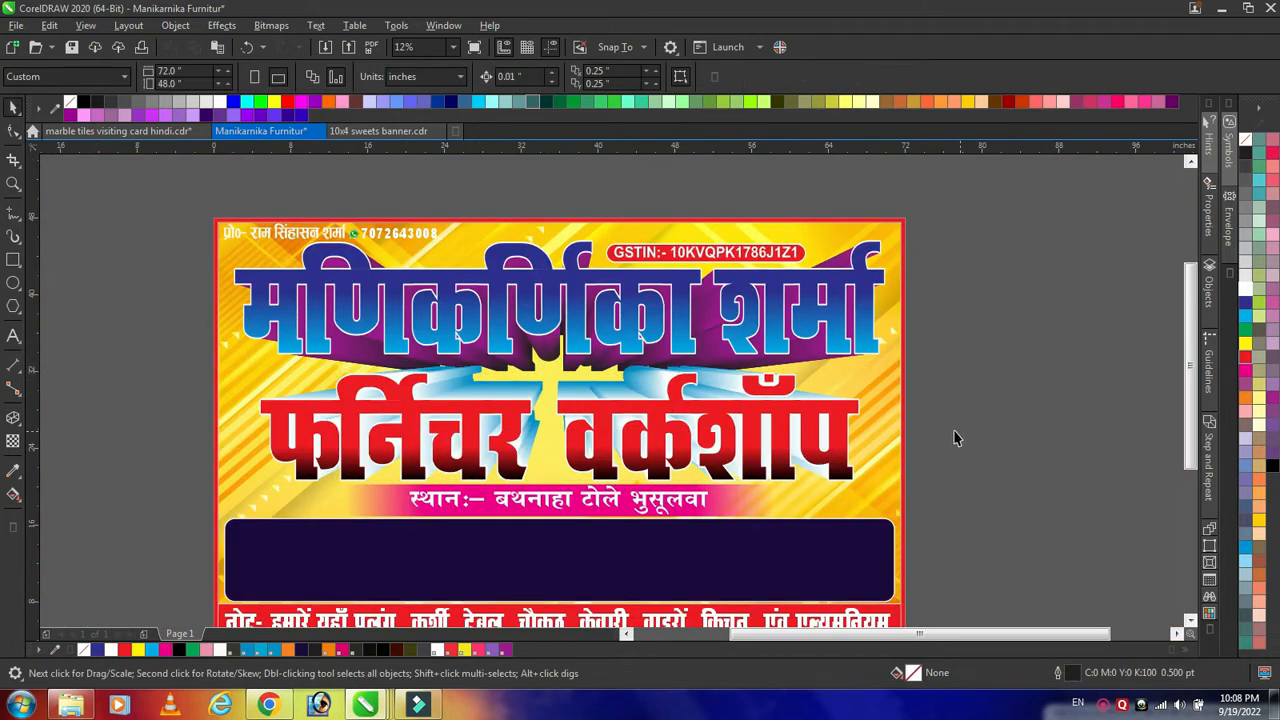
- Change the font of the red lower heading and its extruded copy to RAJ 08
left_click(650, 460)
left_click(557, 78)
left_click(490, 126)
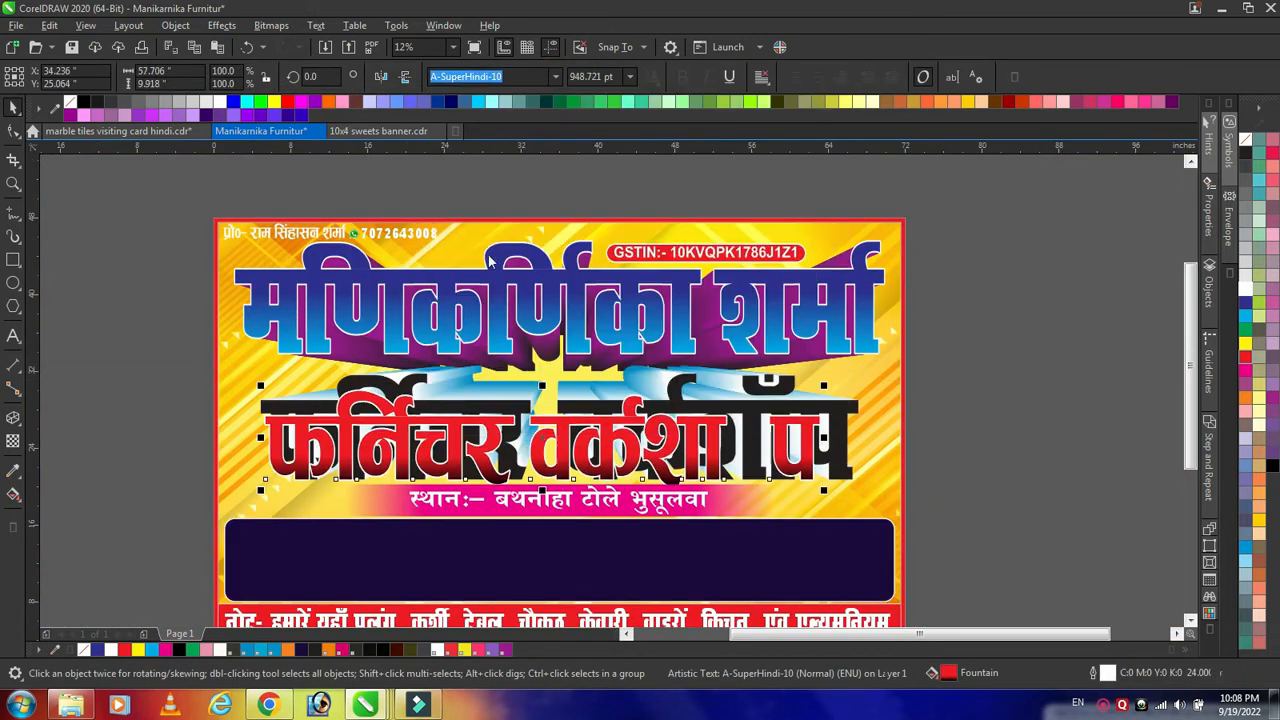
left_click(847, 464)
left_click(557, 78)
left_click(519, 130)
left_click(1003, 444)
- Remove the gap before the last letter in both the red lower heading and its extruded copy
double_click(785, 460)
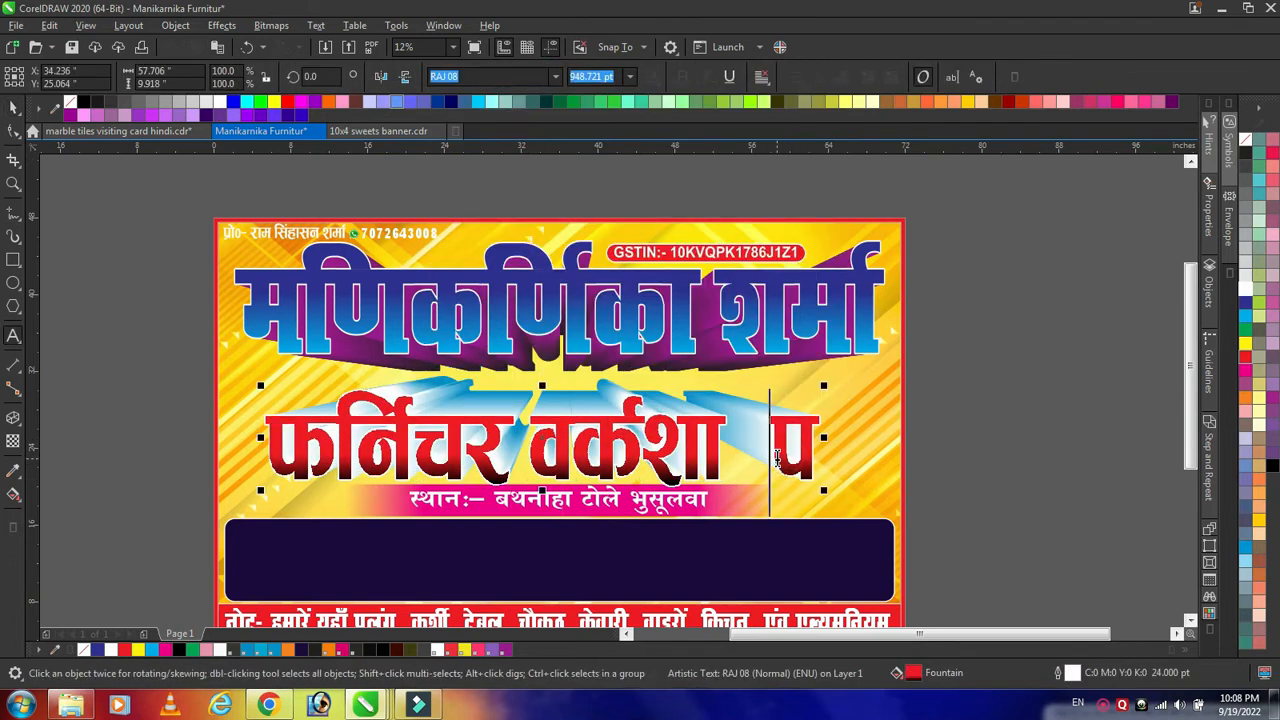
left_click(800, 462)
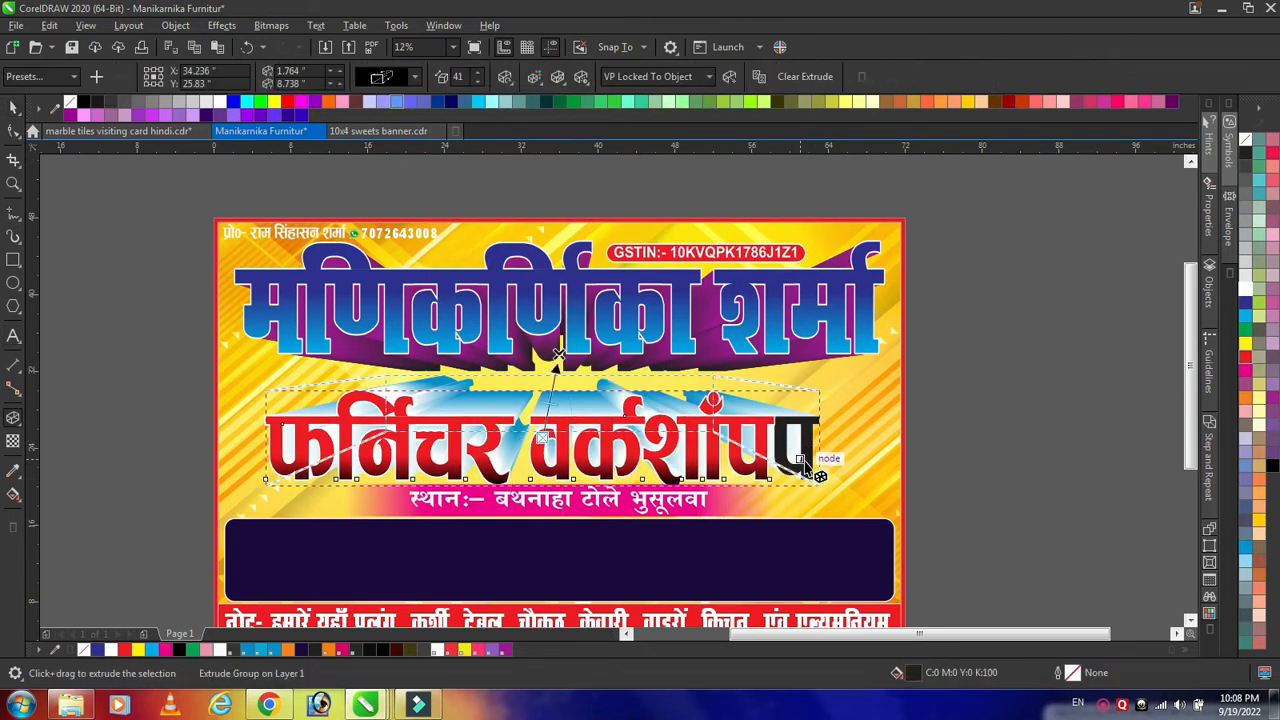
key("ctrl+shift+t")
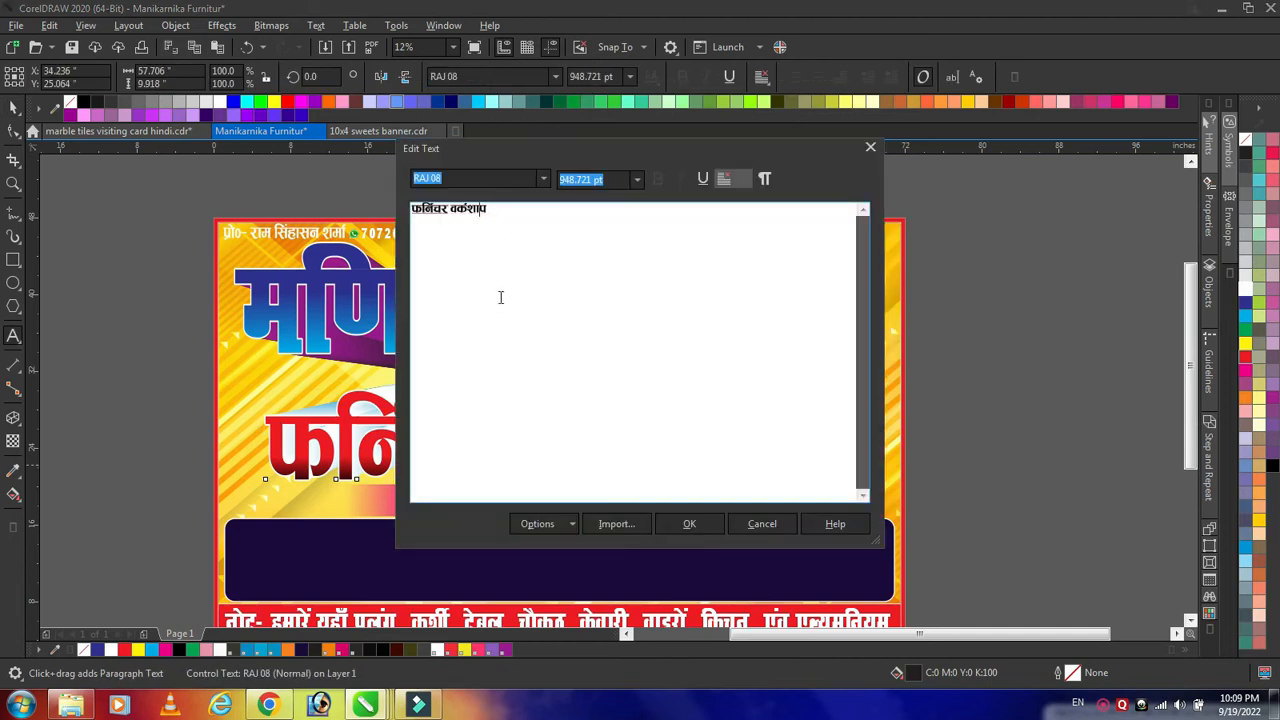
left_click(689, 523)
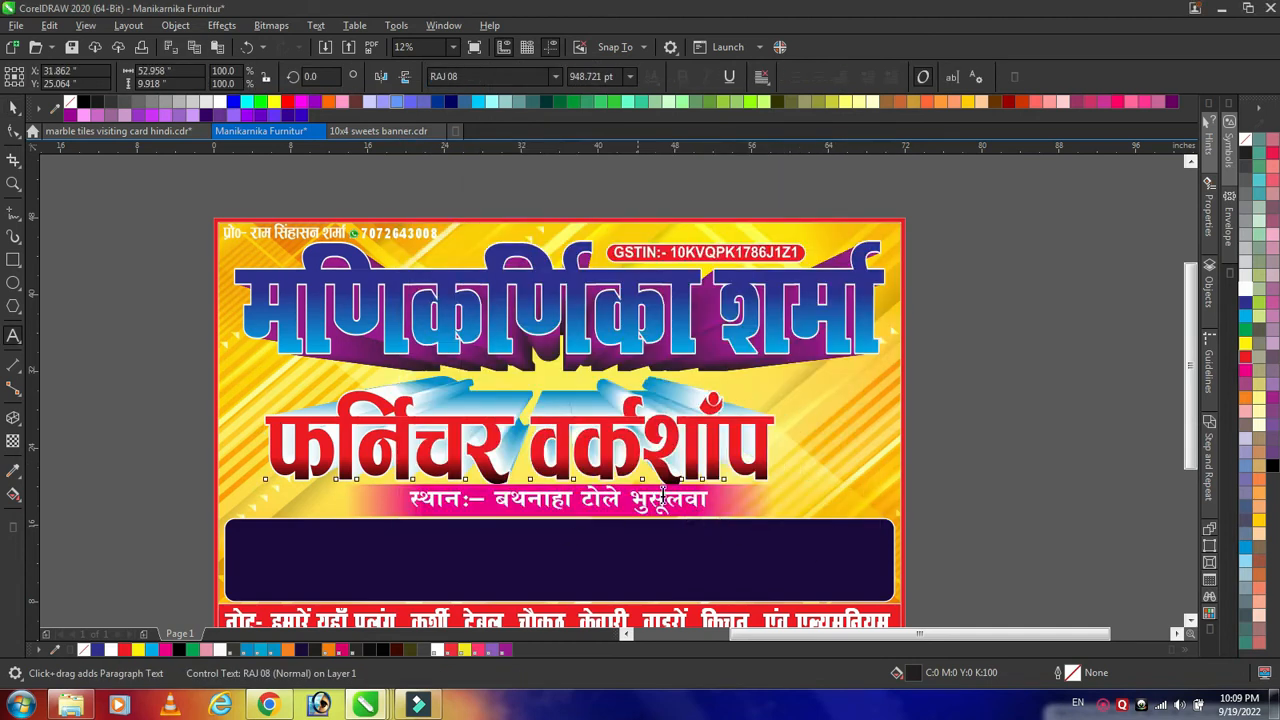
- Widen the red lower heading and its extruded copy to about 63 in
key("ctrl+space")
left_click_drag(774, 442, 874, 451)
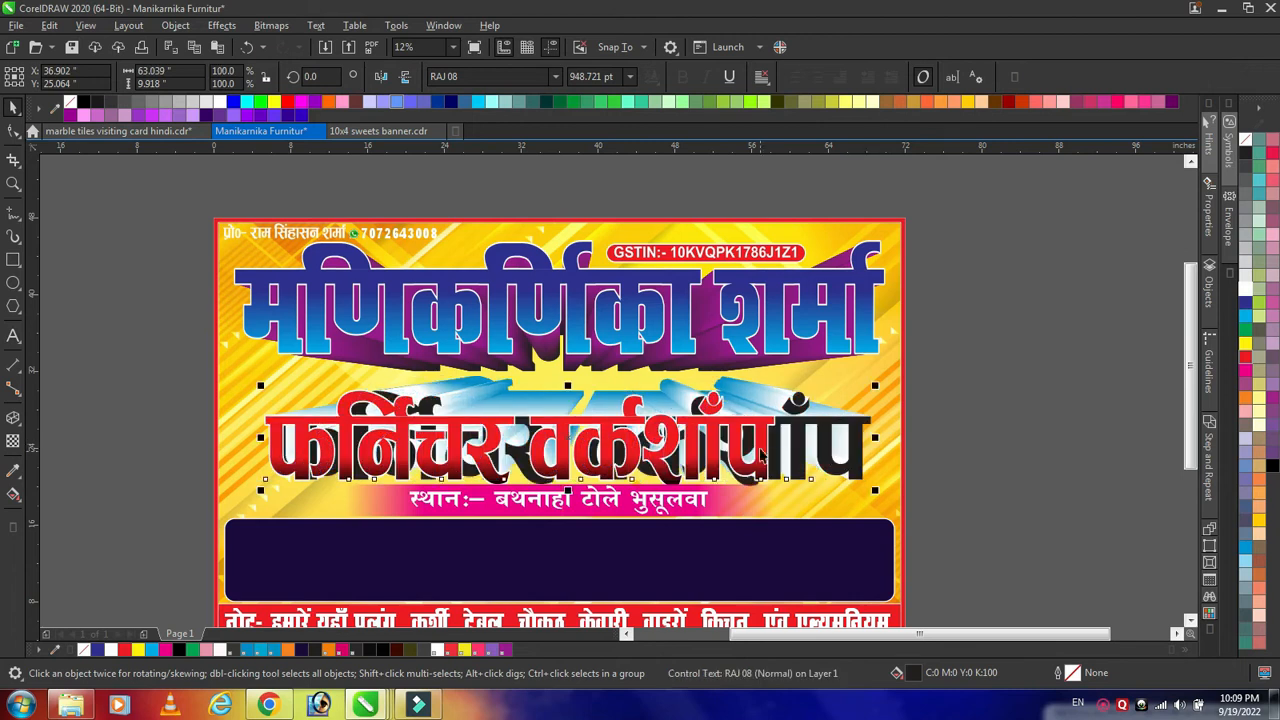
left_click(994, 449)
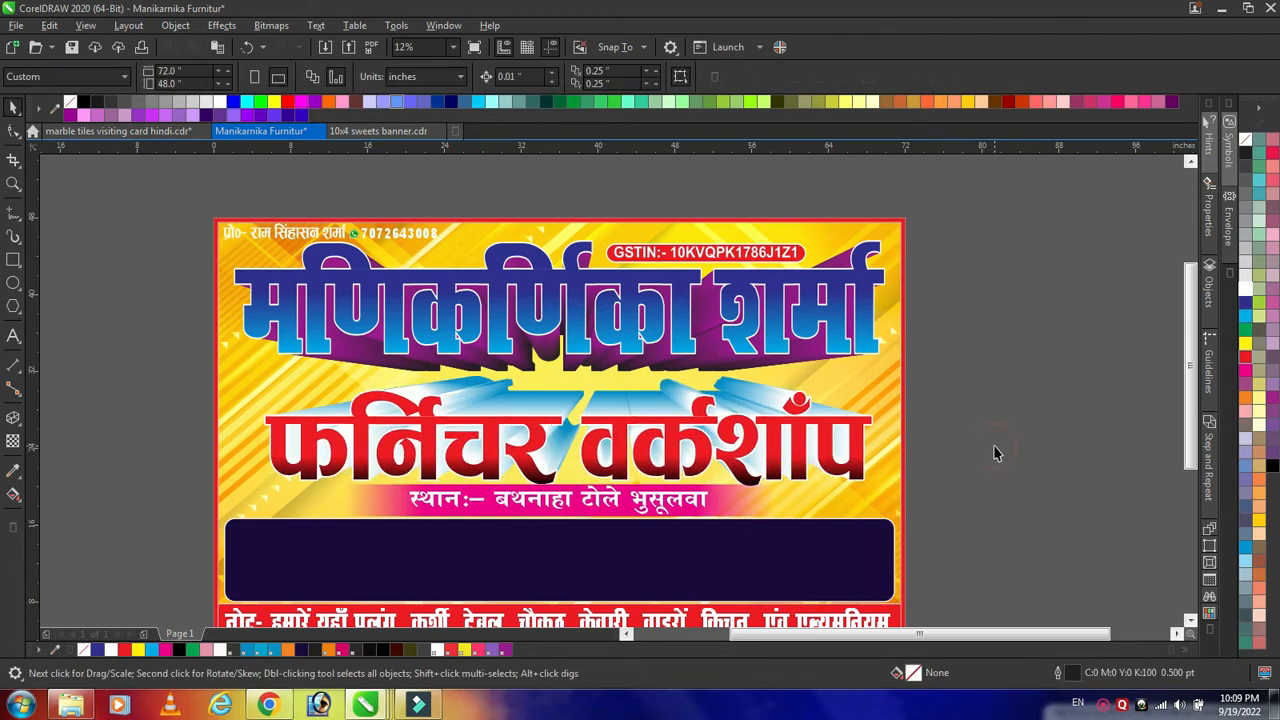
- Centre the red lower heading and its extruded copy horizontally on the banner
left_click(885, 402)
left_click(994, 428)
left_click(859, 452)
left_click(886, 461, "shift")
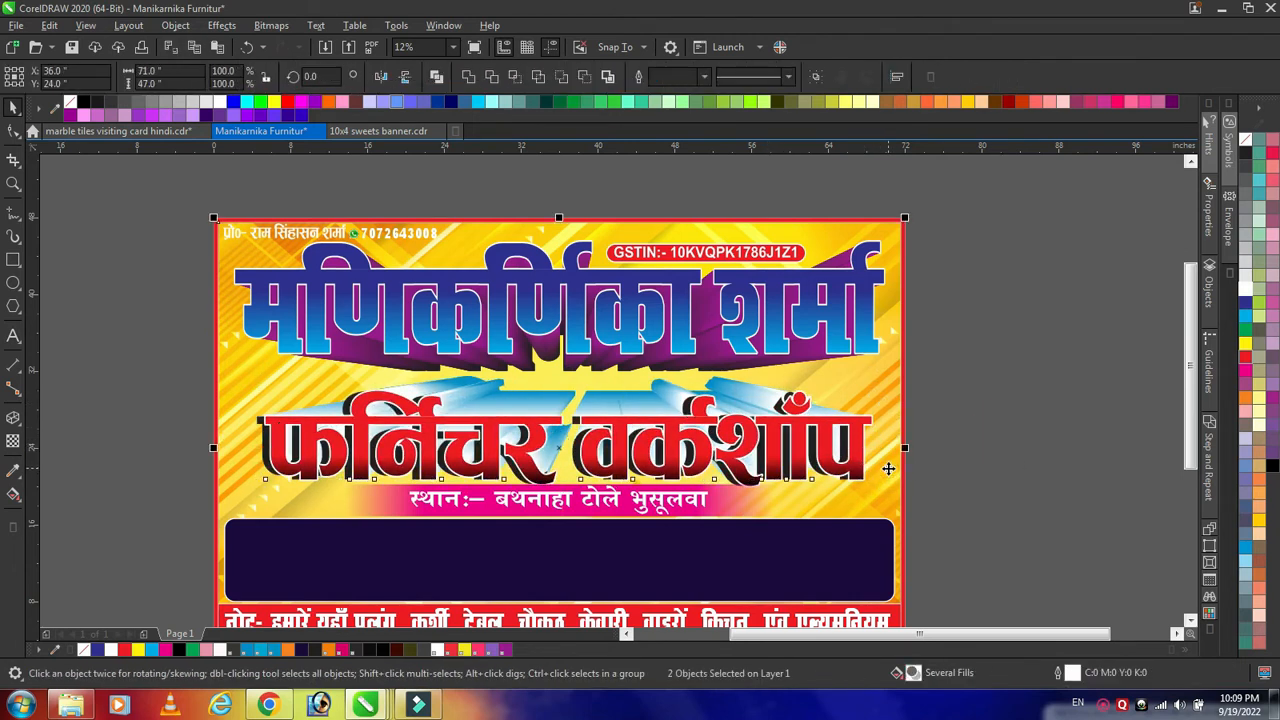
key("c")
left_click(1014, 454)
- Shift the lower heading's extruded copy slightly upward behind the red text and adjust its height
scroll(555, 424, "up", 1)
left_click(668, 405)
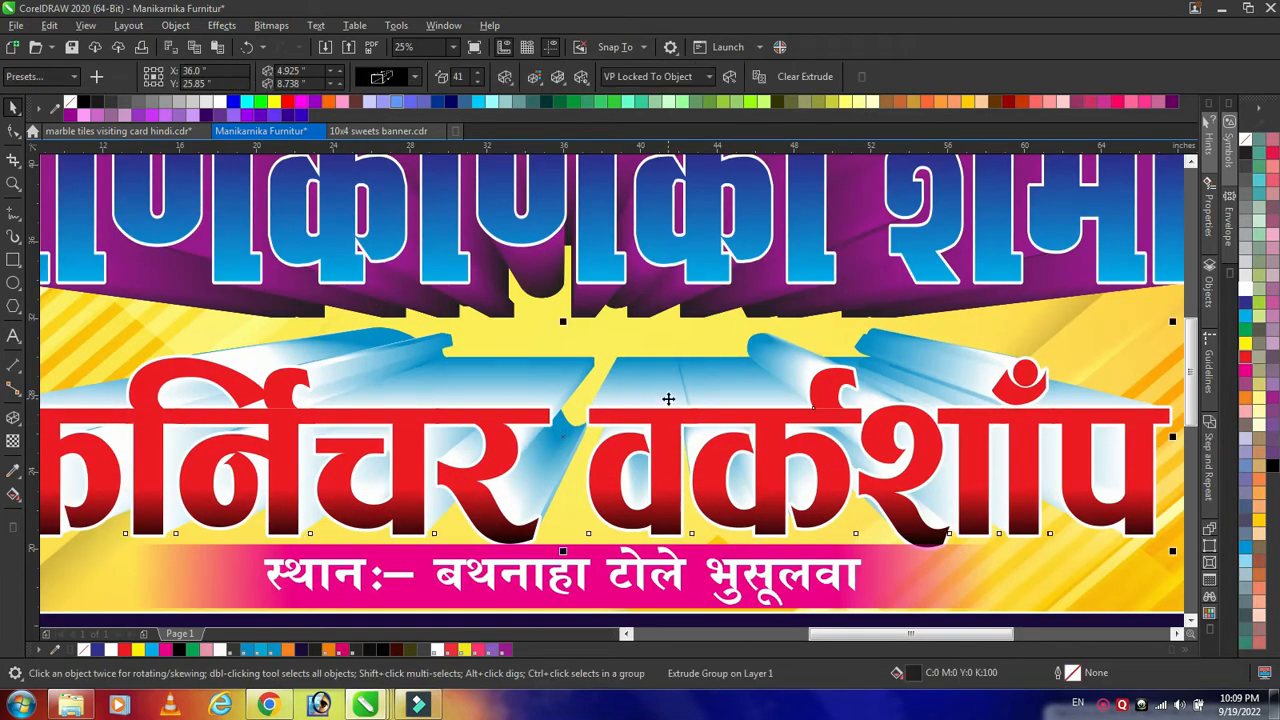
left_click(605, 500)
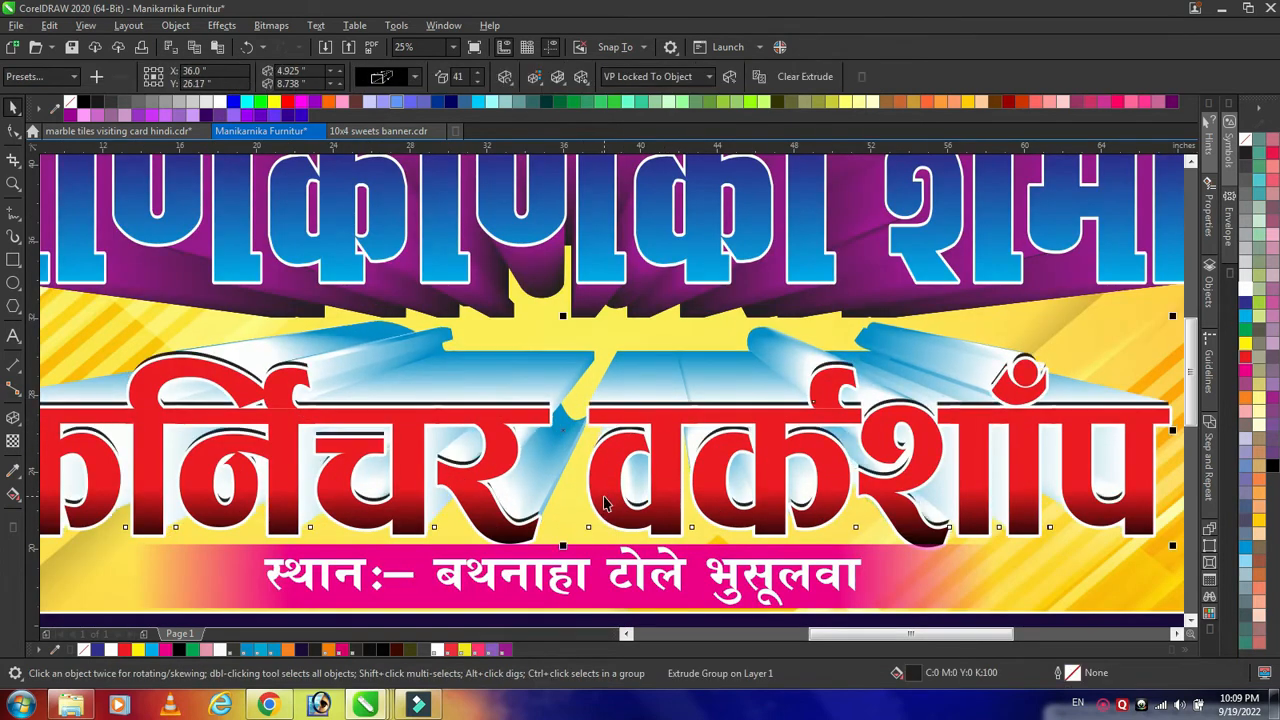
left_click_drag(563, 350, 563, 313)
scroll(549, 400, "down", 2)
left_click_drag(858, 414, 857, 414)
left_click_drag(551, 477, 551, 474)
left_click(980, 479)
- Remove the extrusion effect from the lower heading's black copy
left_click(745, 373)
key("Delete")
left_click(993, 382)
- Increase the lower heading's height to about 10.7 in by stretching it upward
left_click(853, 406)
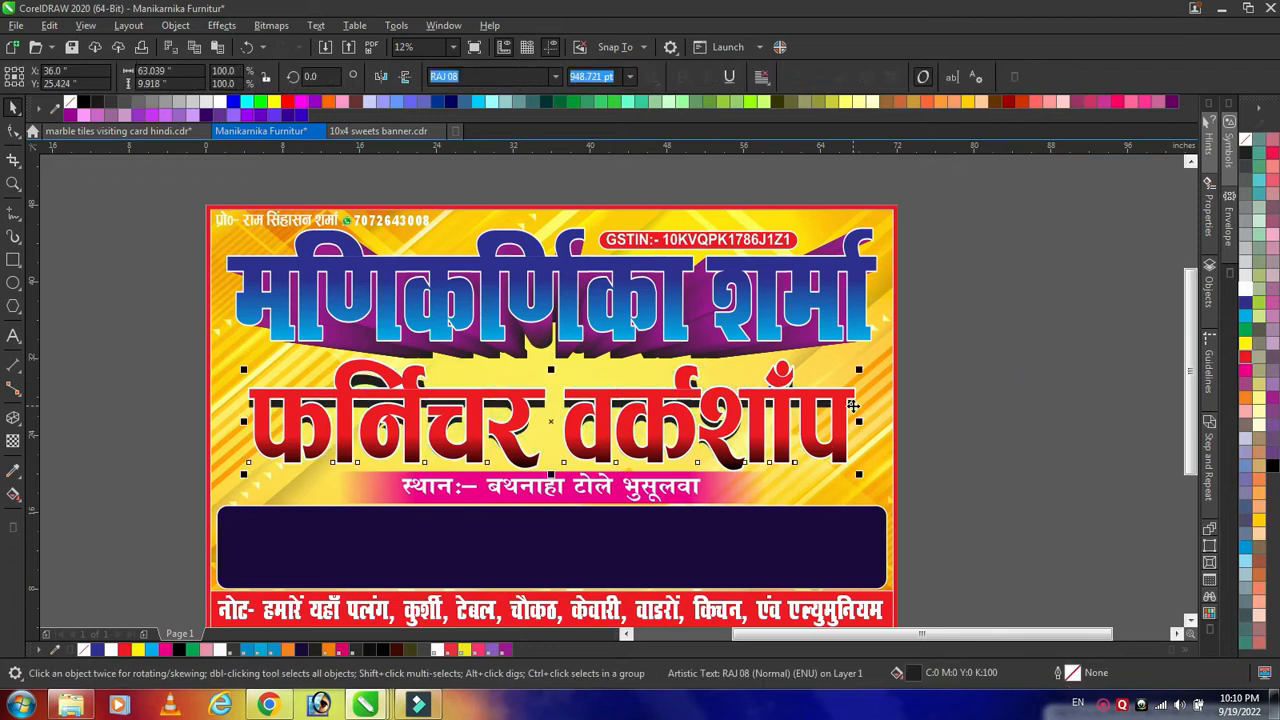
left_click(855, 411)
left_click_drag(551, 361, 551, 353)
left_click(604, 453)
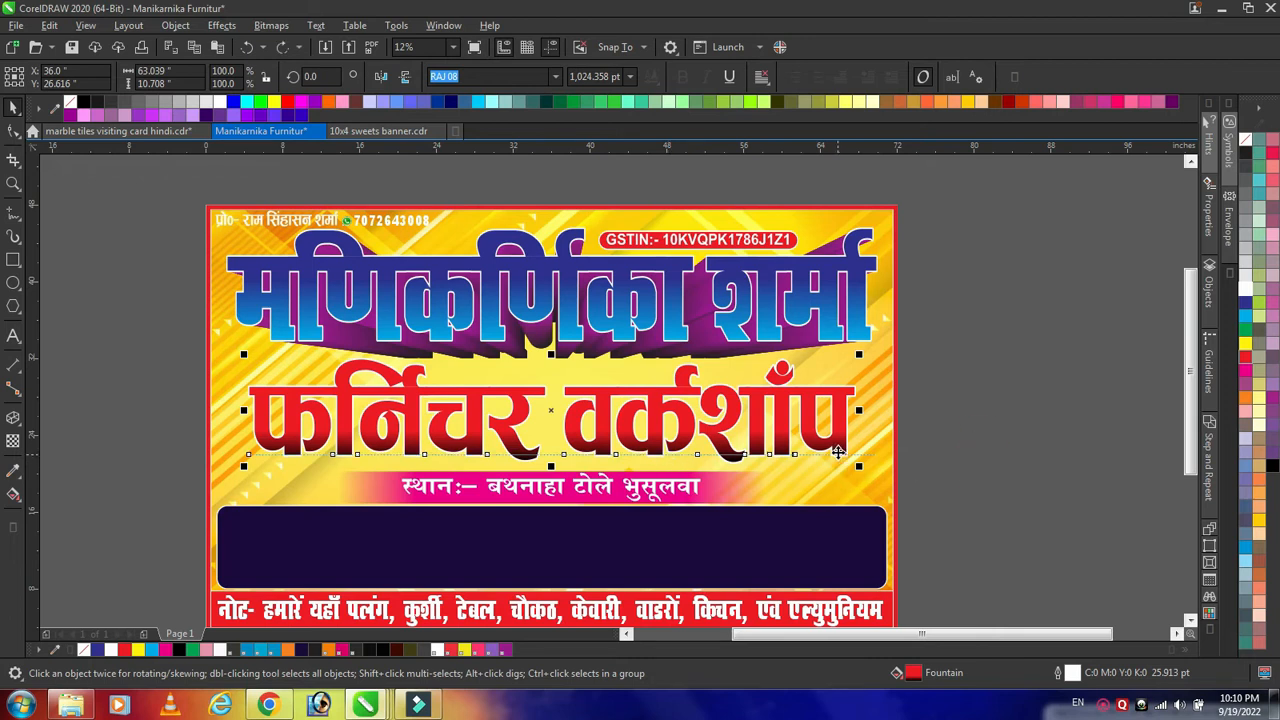
- Delete the red lower heading and extrude the black copy at depth 20 with its vanishing point about 15.3 in above
key("Delete")
left_click(566, 461)
left_click_drag(602, 437, 551, 270)
left_click(14, 420)
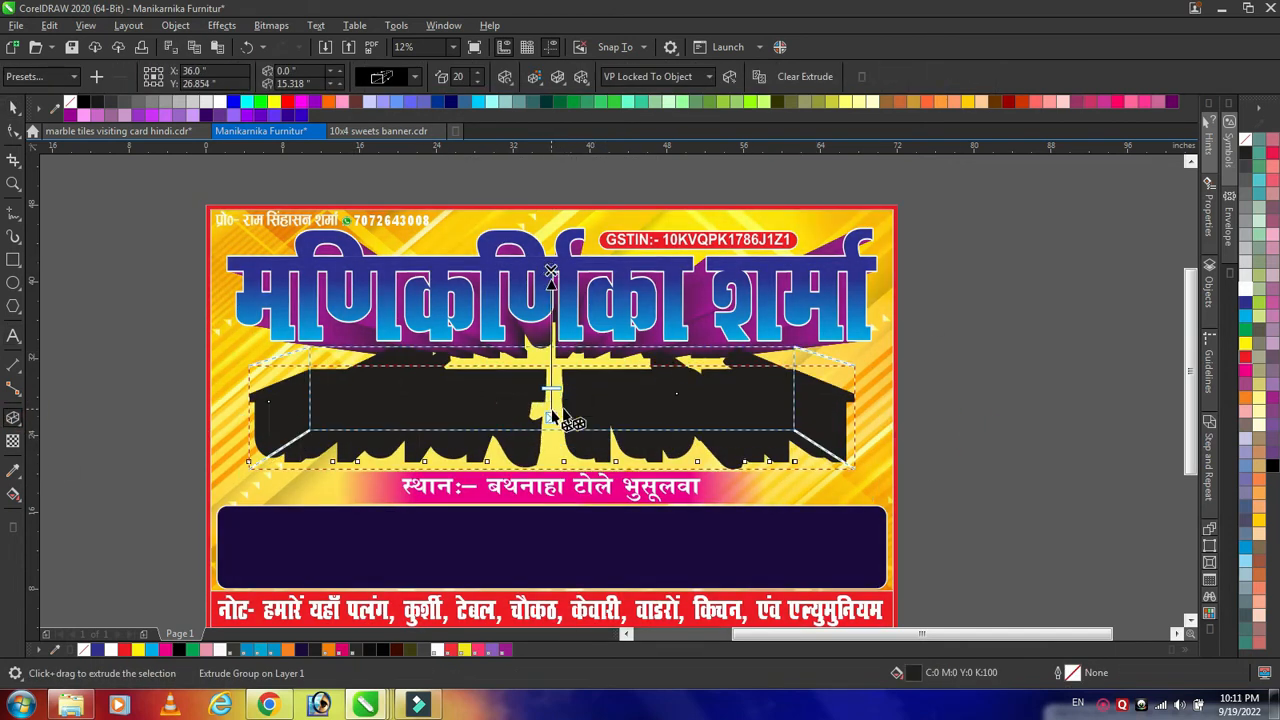
- Apply colour shading to the lower heading's extrusion with near-white, C 0, M 3, Y 0, K 0, as the start colour
left_click(534, 77)
left_click(587, 117)
left_click(589, 156)
left_click(556, 188)
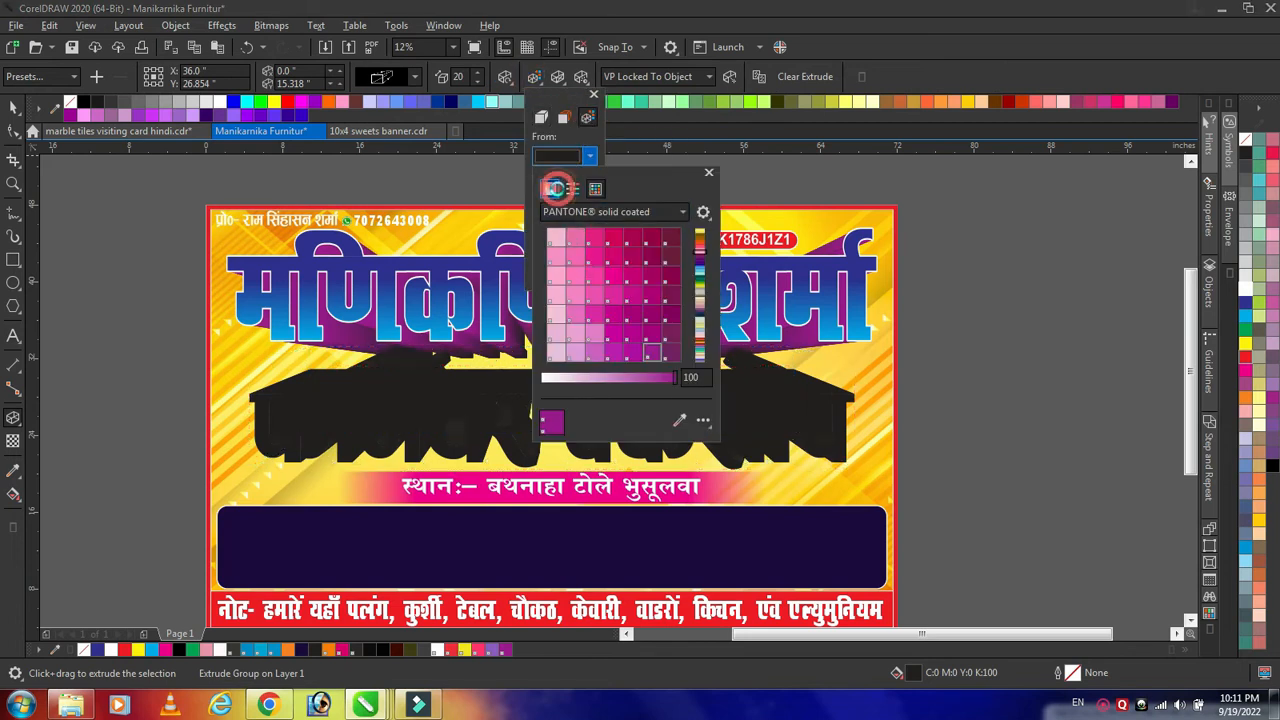
left_click(546, 232)
left_click(589, 156)
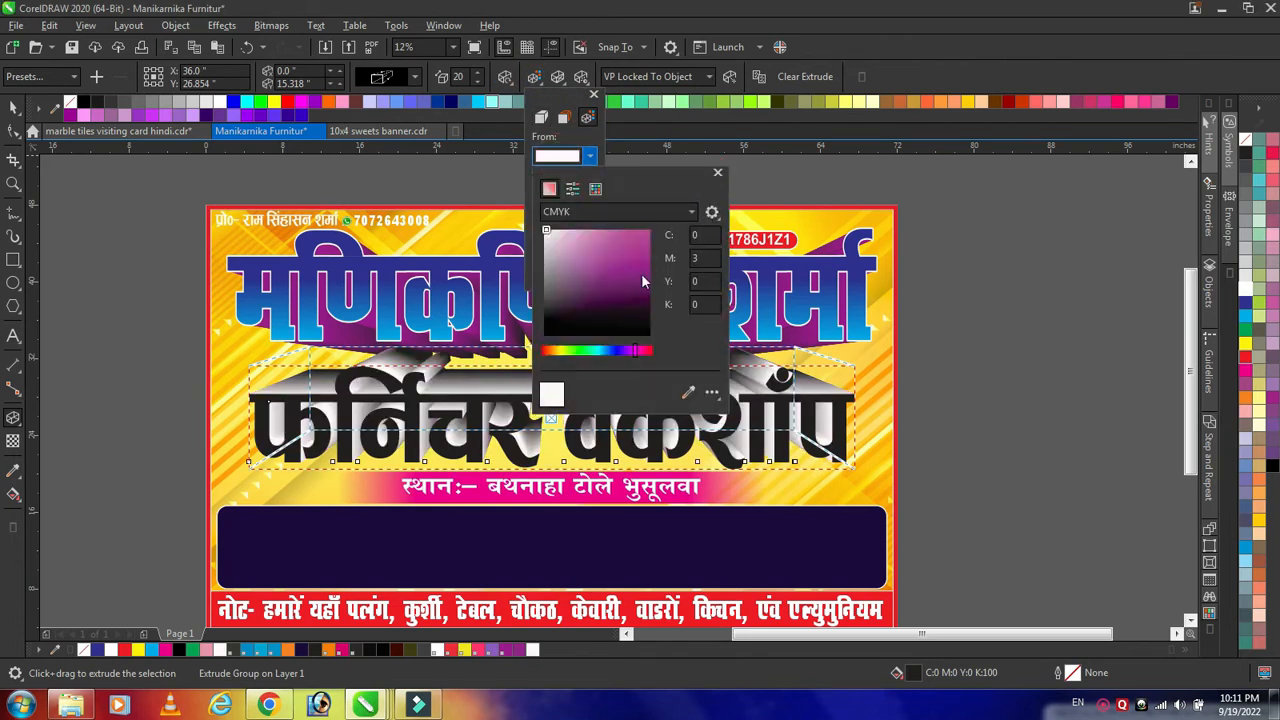
- Set the start colour of the lower heading's extrusion shading to red, C 0, M 100, Y 100, K 0
left_click(595, 188)
left_click(651, 240)
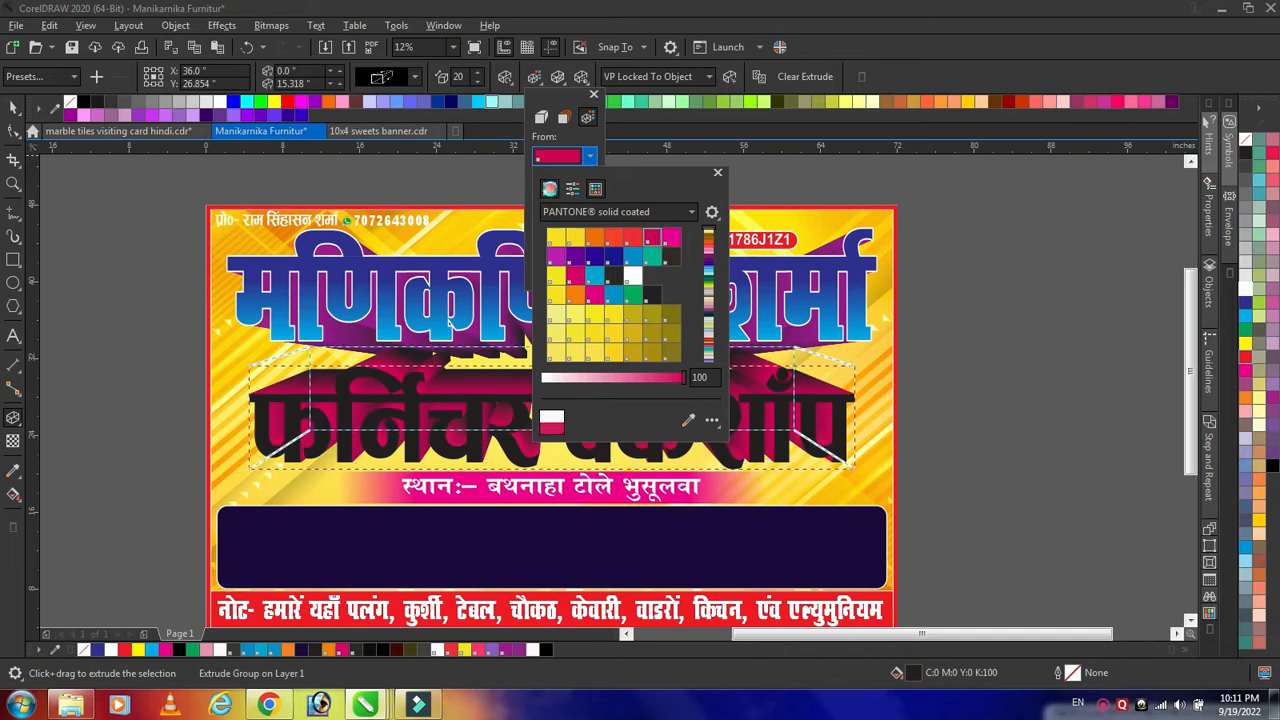
left_click(549, 188)
left_click(595, 188)
left_click(632, 240)
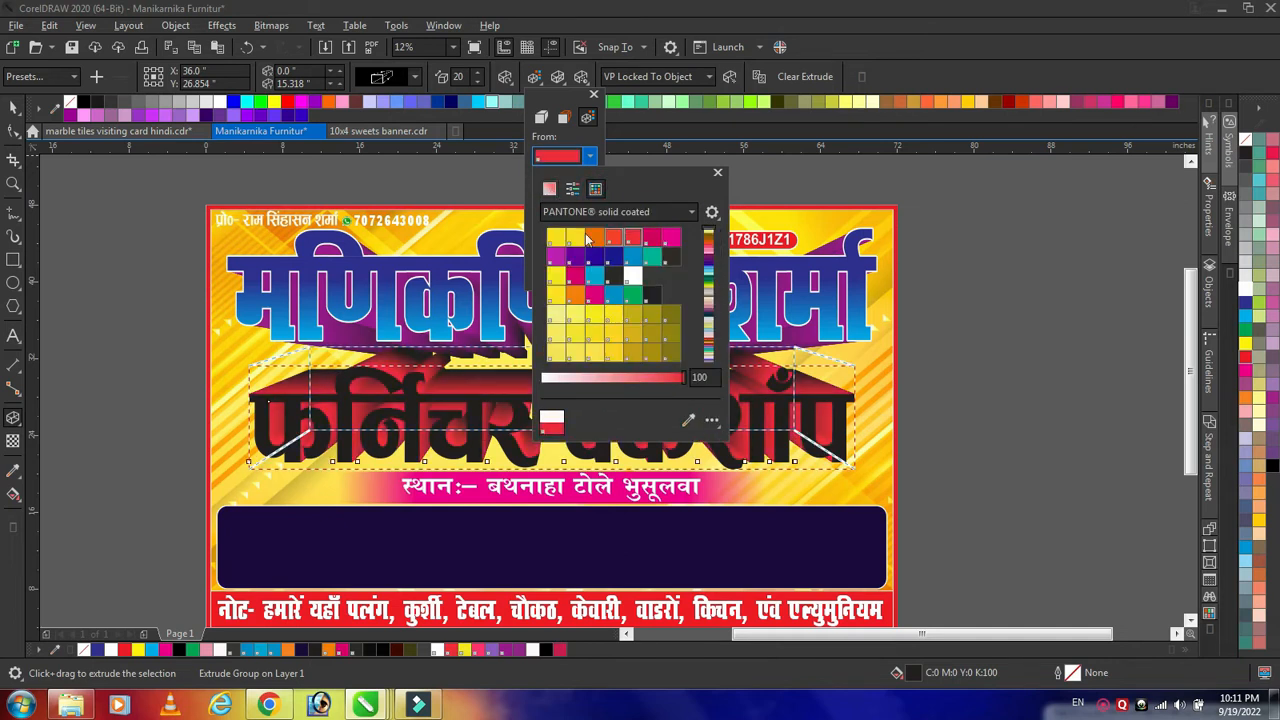
left_click(549, 188)
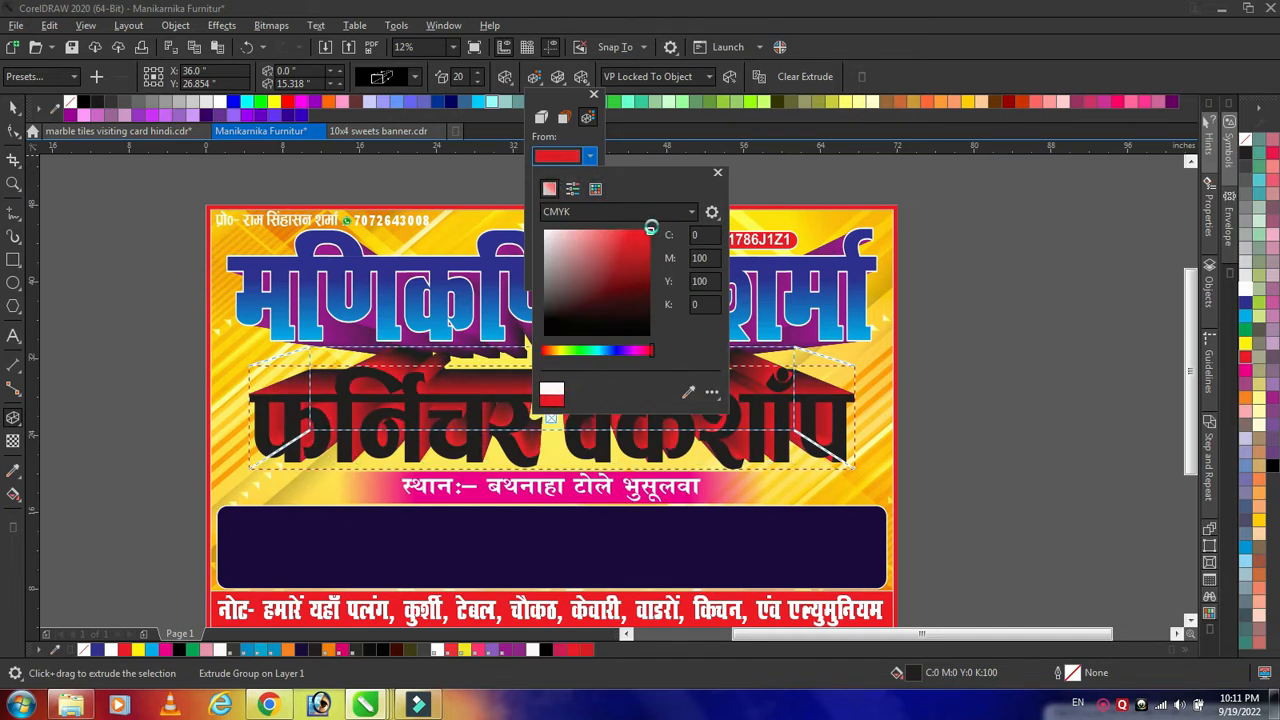
left_click(716, 174)
- Try pink and orange swatches from the PANTONE solid coated palette as the end colour of the lower heading's extrusion shading
left_click(559, 197)
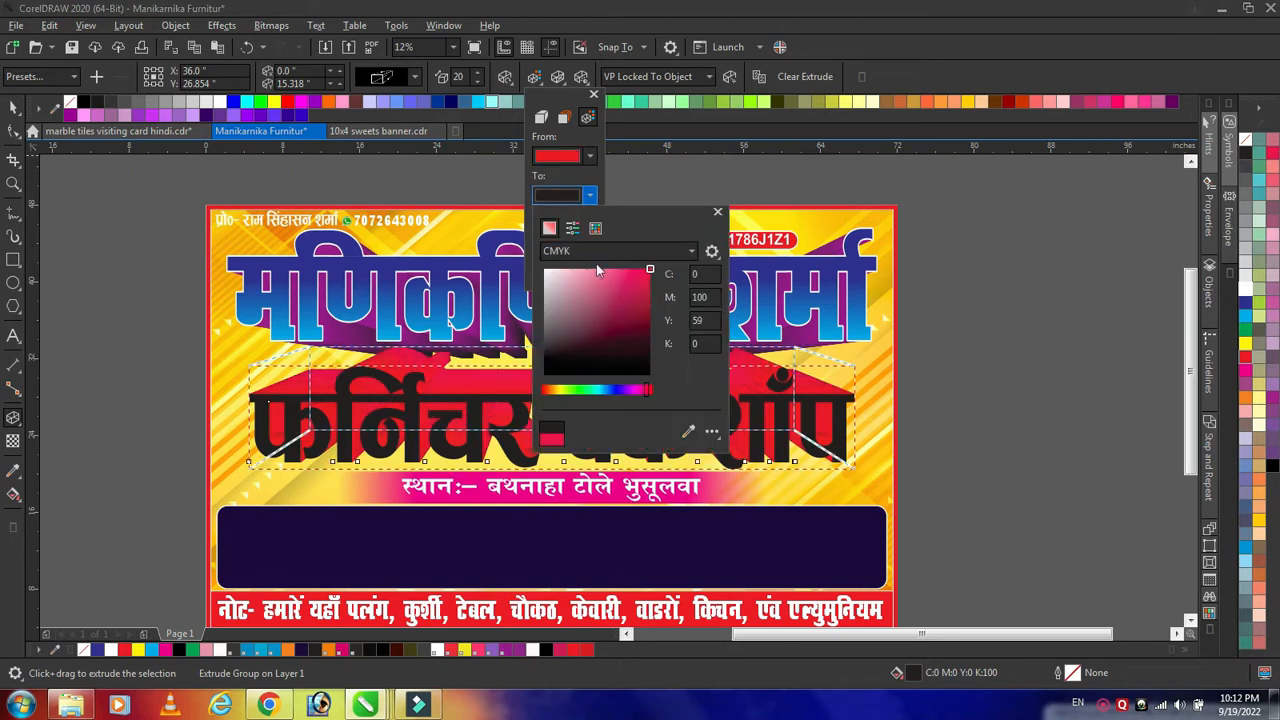
left_click(597, 229)
left_click(630, 280)
left_click(574, 316)
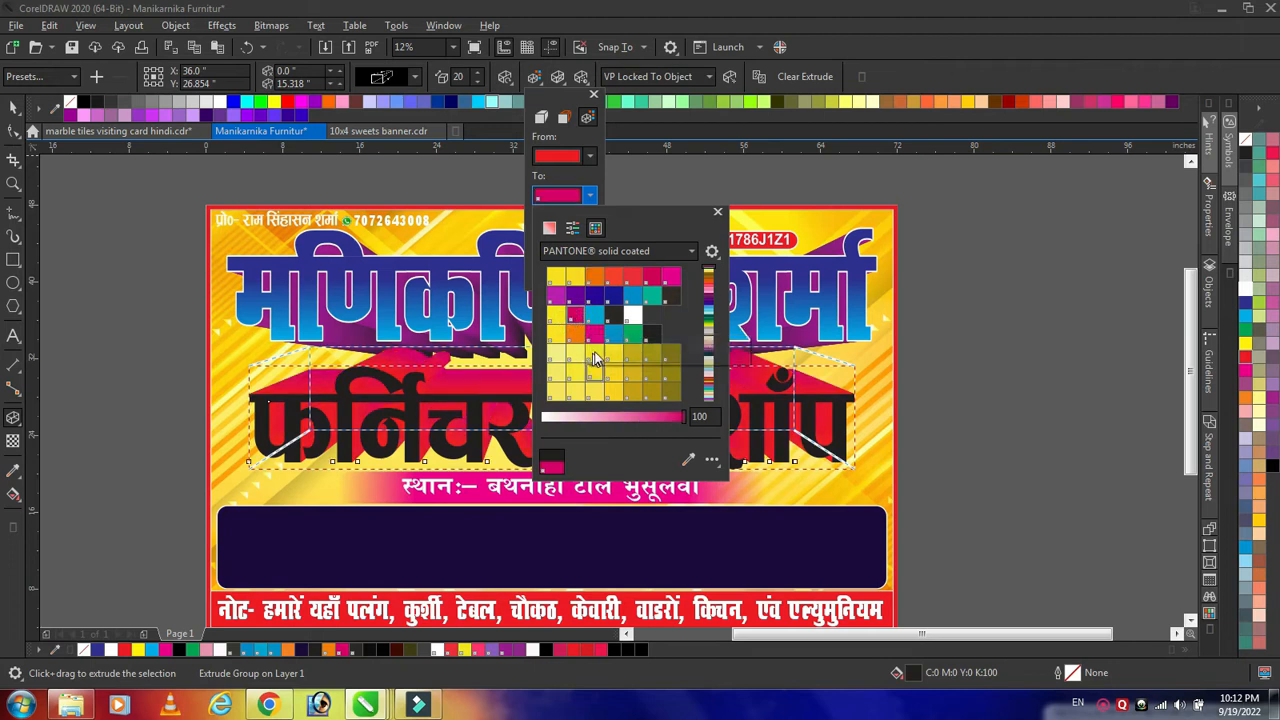
left_click(637, 317)
left_click(576, 334)
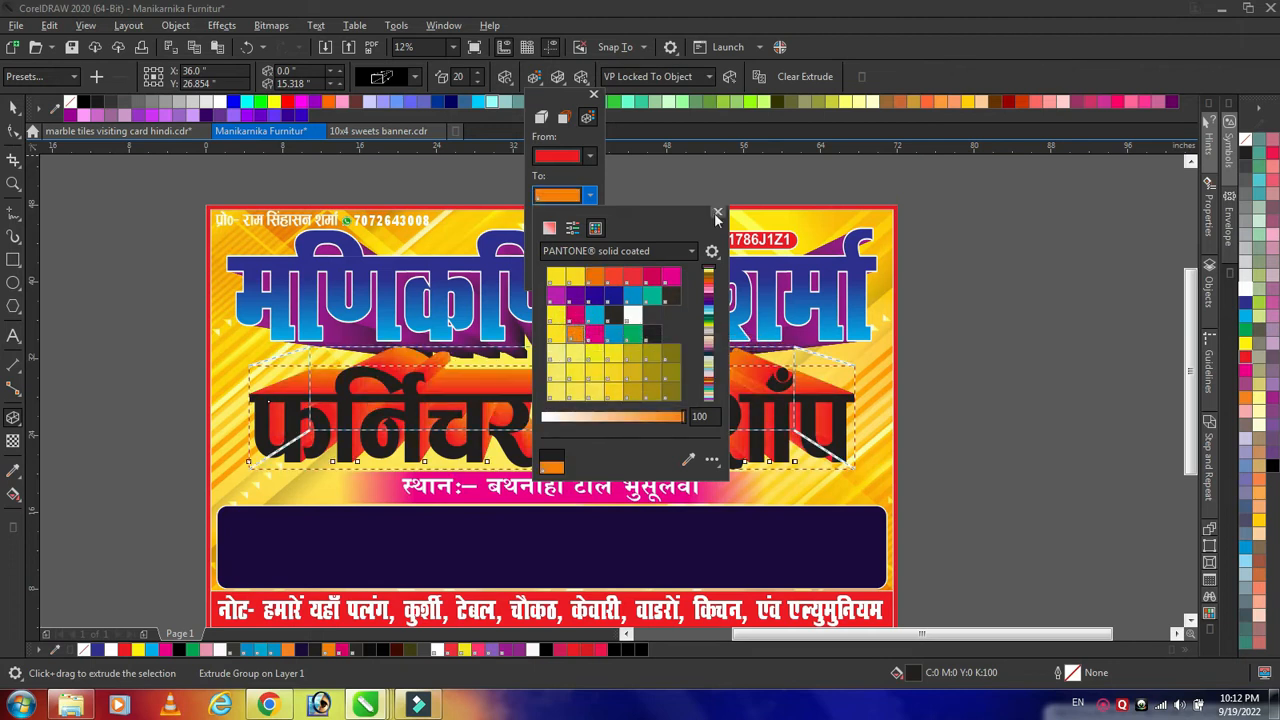
left_click(717, 212)
- Shade the lower heading's extrusion from yellow as the start colour to orange-red as the end colour
left_click(590, 156)
left_click(595, 189)
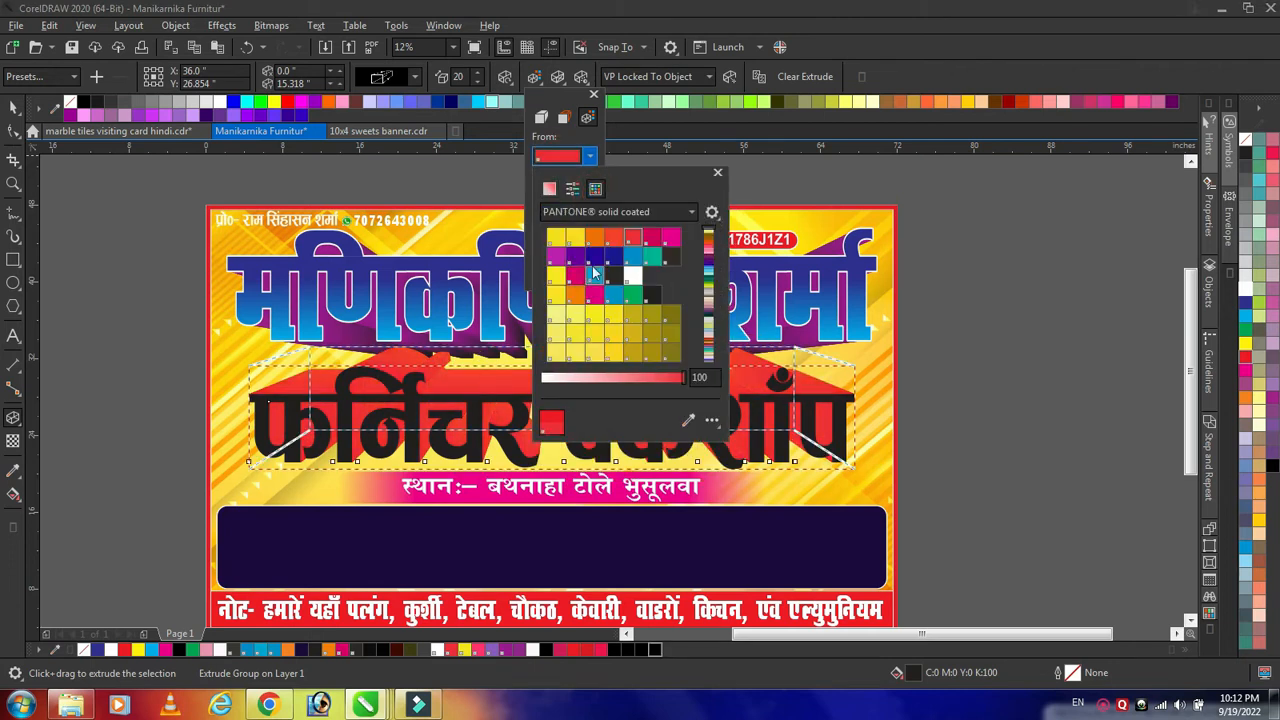
left_click(558, 296)
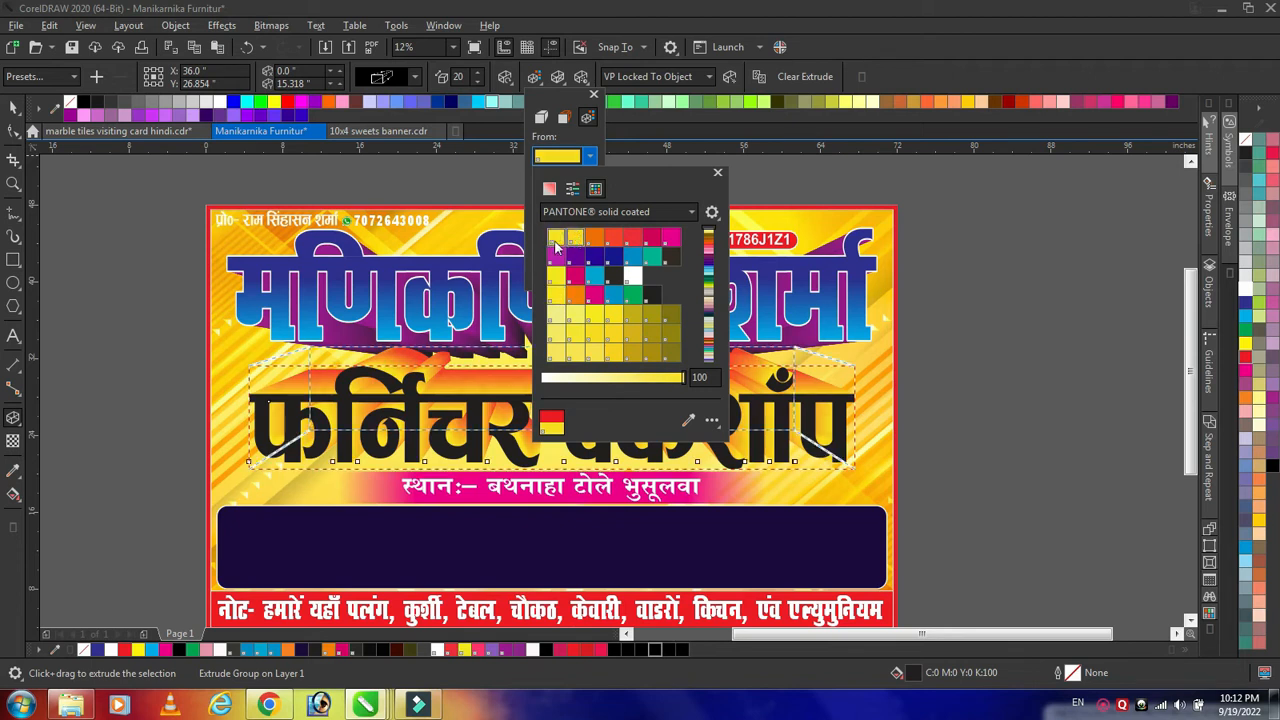
left_click(549, 188)
left_click(718, 173)
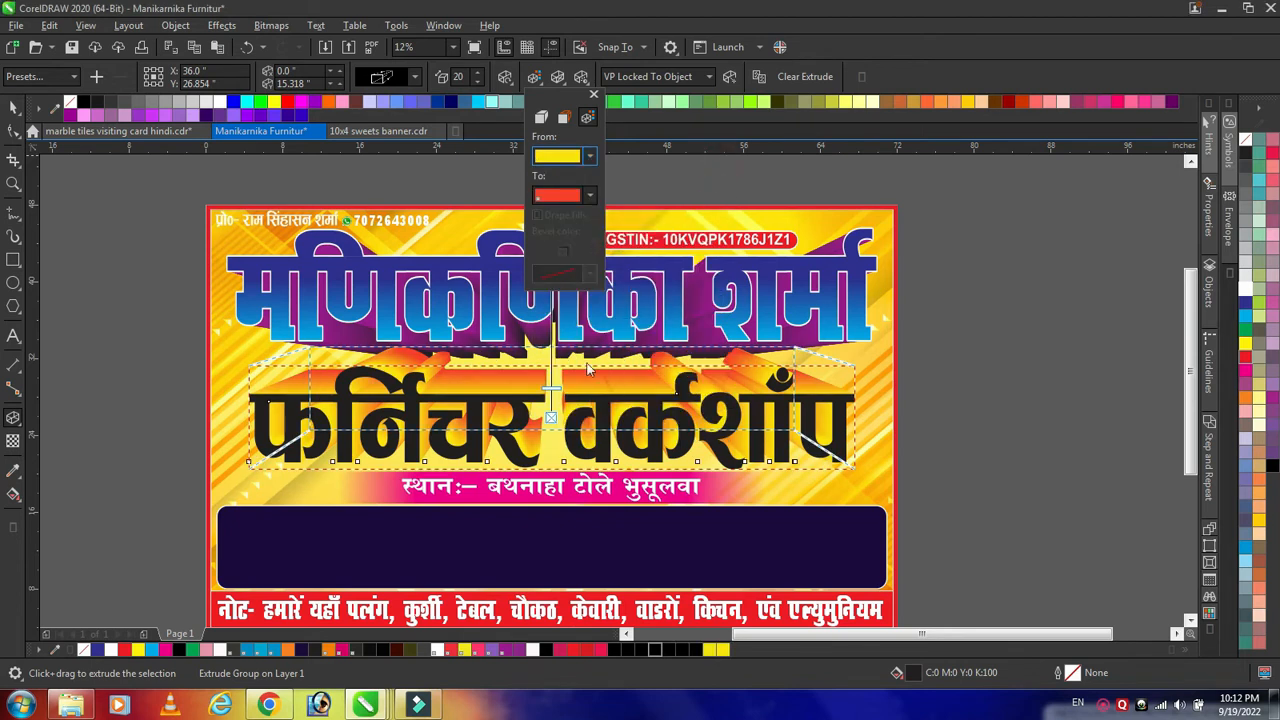
left_click(590, 156)
left_click(718, 173)
left_click(590, 156)
left_click(983, 307)
- Try to apply a 24 pt outline to the lower heading and recolour it, undoing the attempts
left_click(636, 305)
left_click(652, 435)
key("F12")
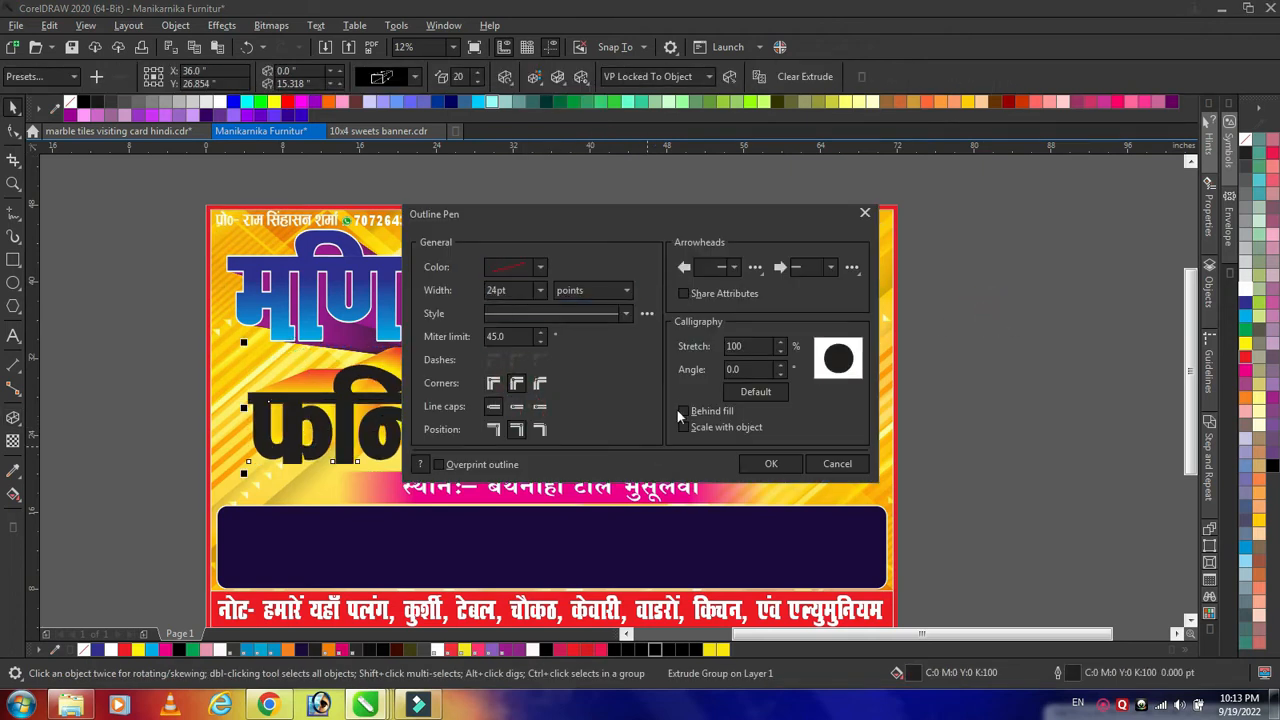
key("Return")
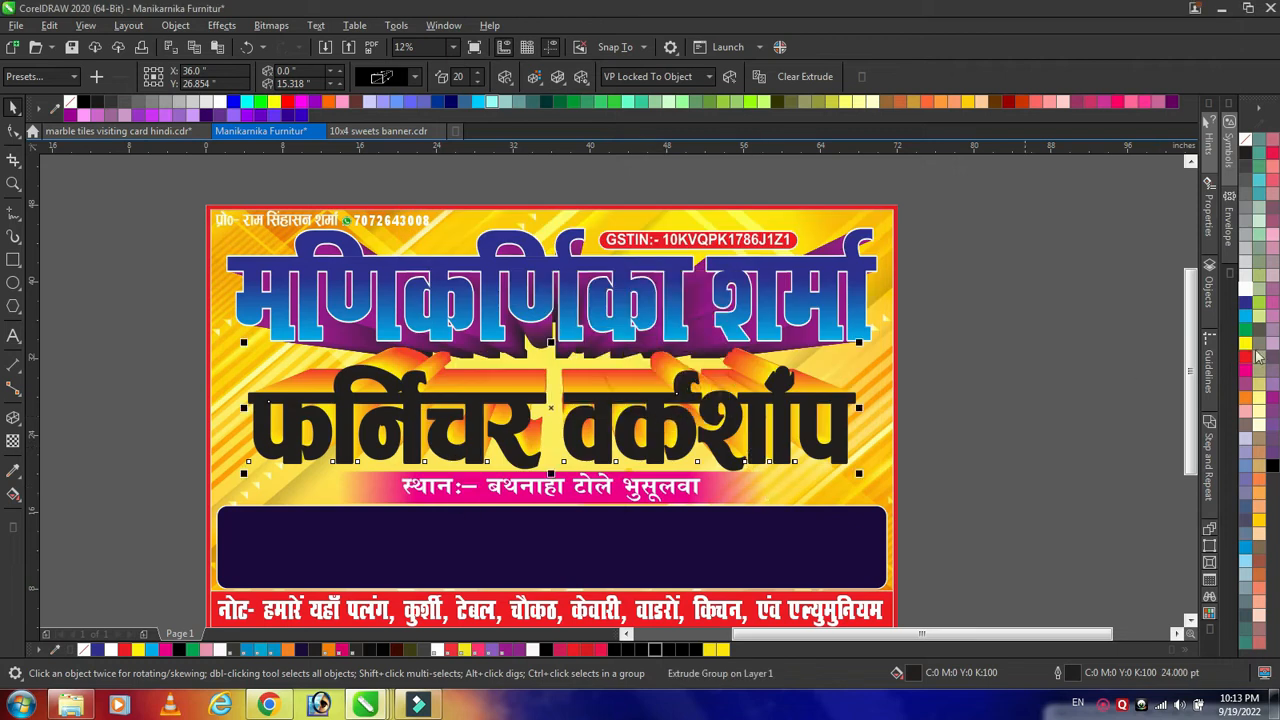
left_click(823, 455)
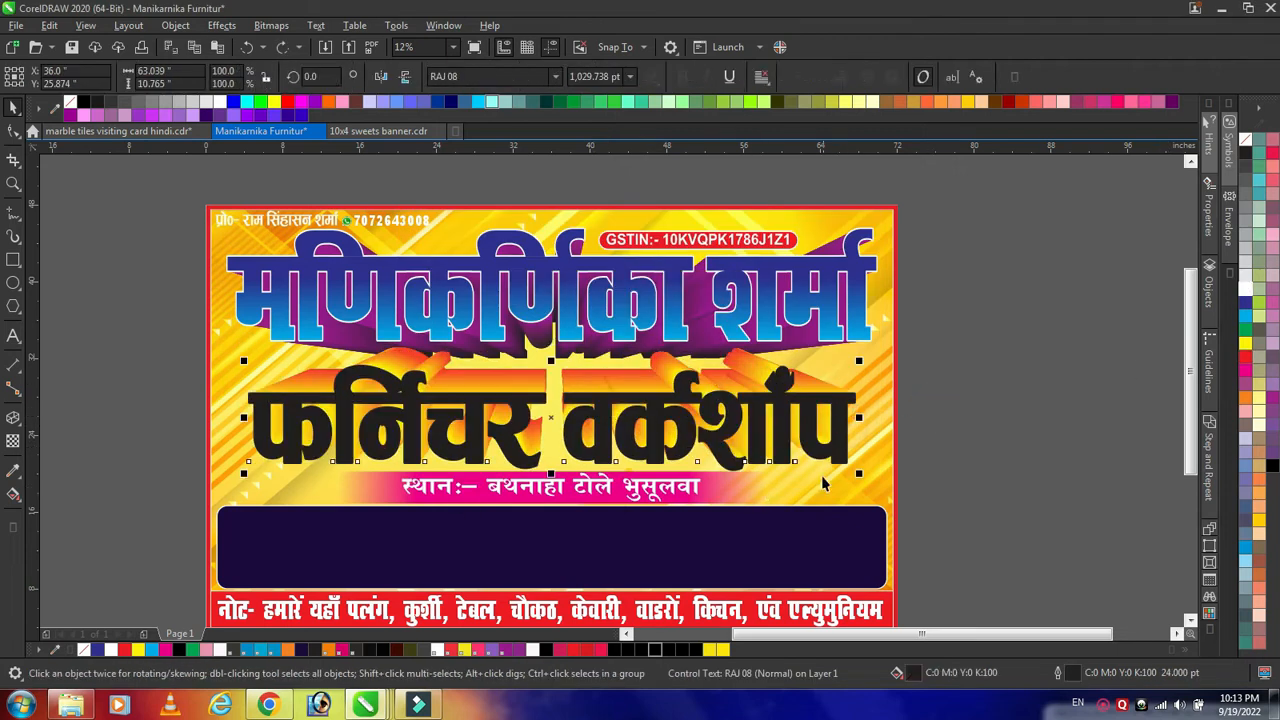
right_click(1244, 290)
key("ctrl+z")
right_click(840, 444)
left_click_drag(838, 398, 811, 479)
key("ctrl+z")
key("ctrl+z")
right_click(811, 479)
key("ctrl+z")
- Give the lower heading's text a white 24 pt outline with round corners, placed behind the fill
key("F12")
key("Return")
key("F12")
type("24")
left_click(515, 386)
left_click(686, 411)
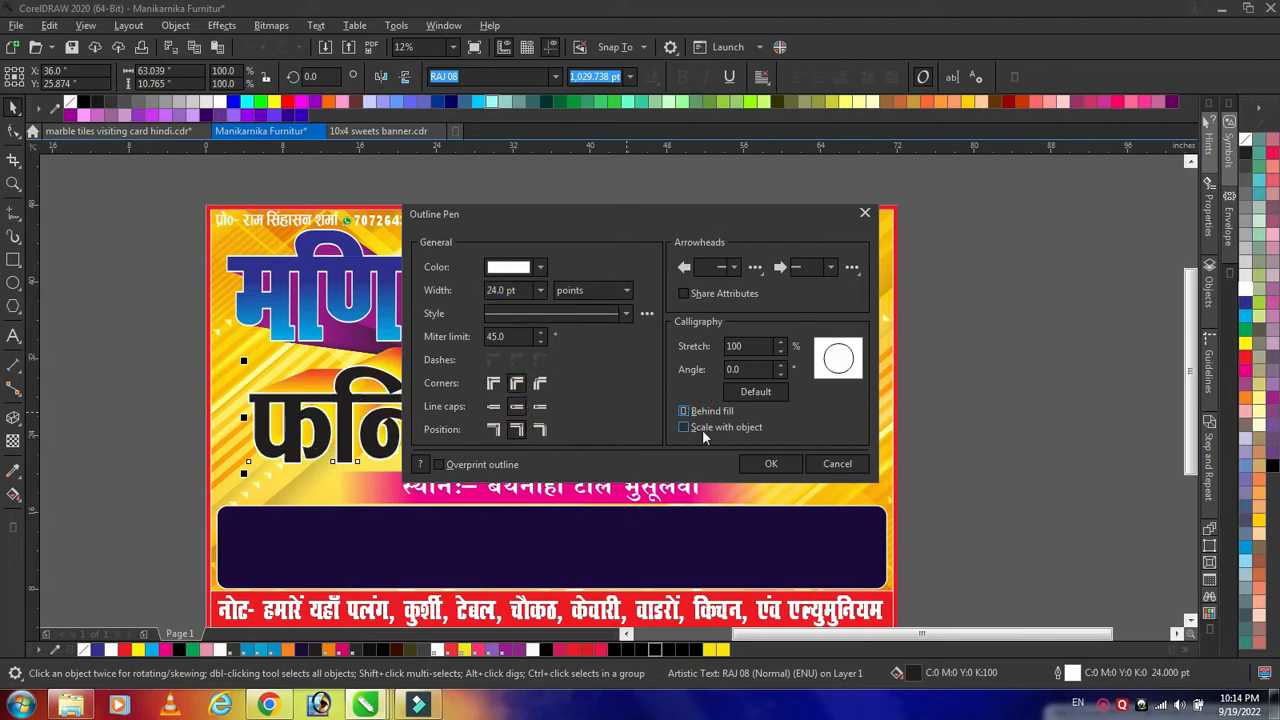
left_click(771, 465)
key("F12")
left_click(771, 465)
- Fill the lower heading's letters with a vertical fountain fill from dark blue above to cyan below
left_click(989, 426)
left_click(480, 456)
key("shift+F2")
key("g")
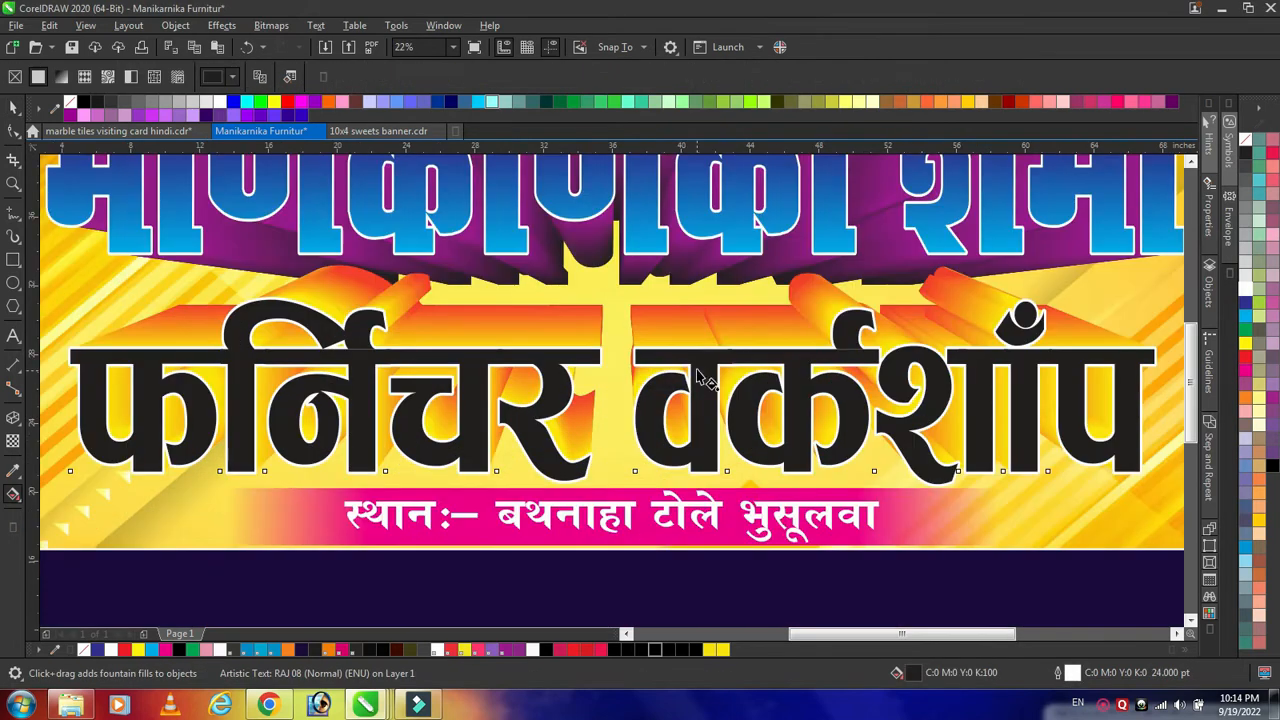
left_click_drag(701, 364, 701, 471)
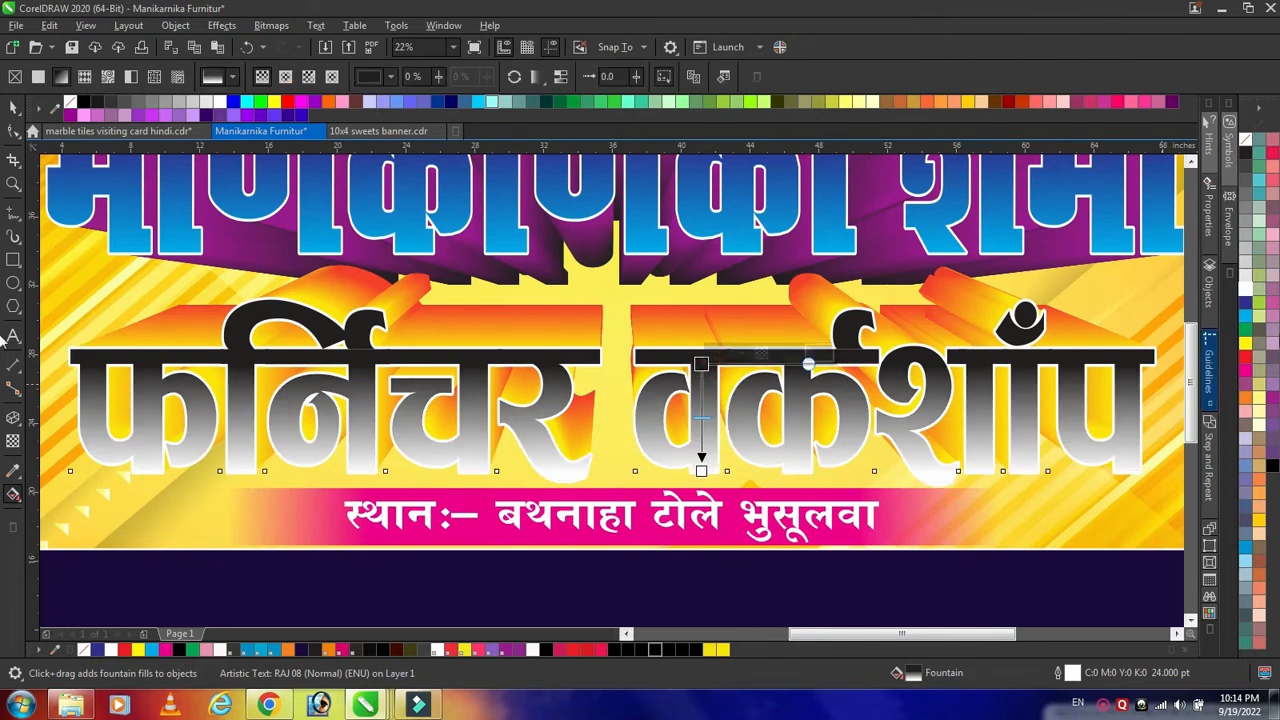
left_click(701, 470)
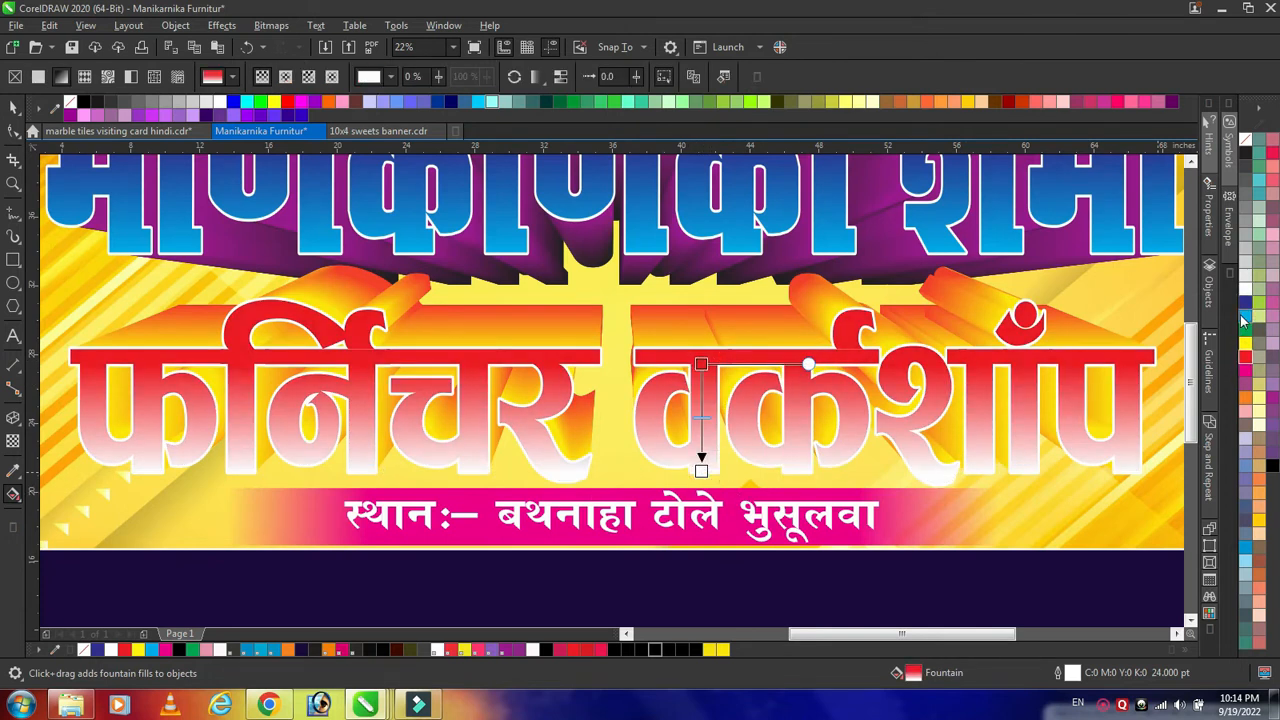
left_click(1245, 316)
left_click(701, 364)
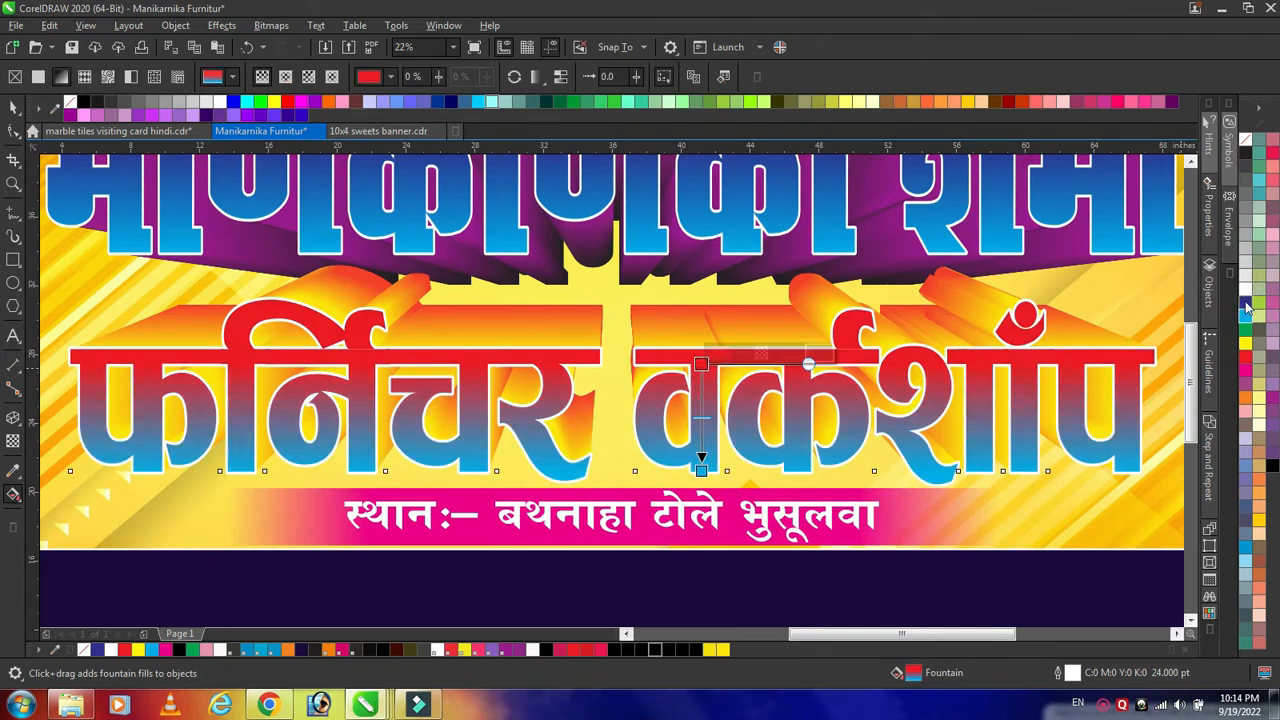
- Extend the lower heading's gradient so it runs from the letters' headline bar to just below their baseline
left_click(701, 352)
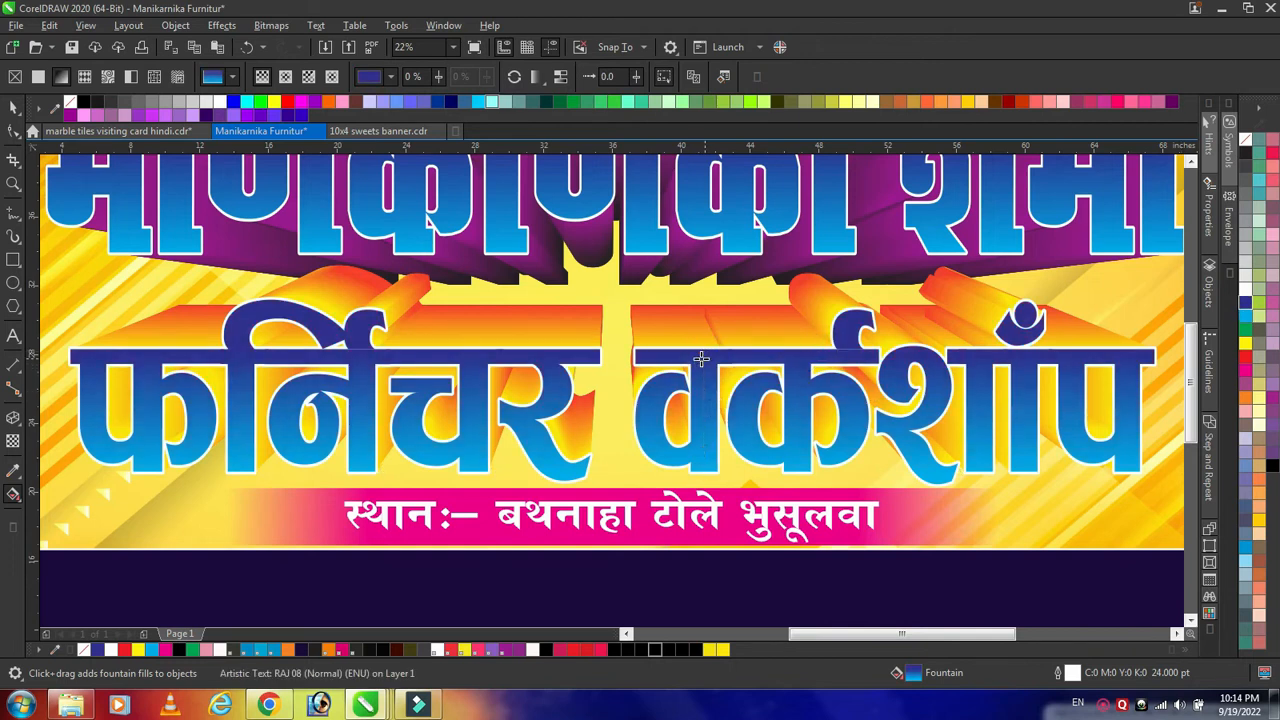
left_click_drag(701, 358, 703, 472)
left_click(702, 470)
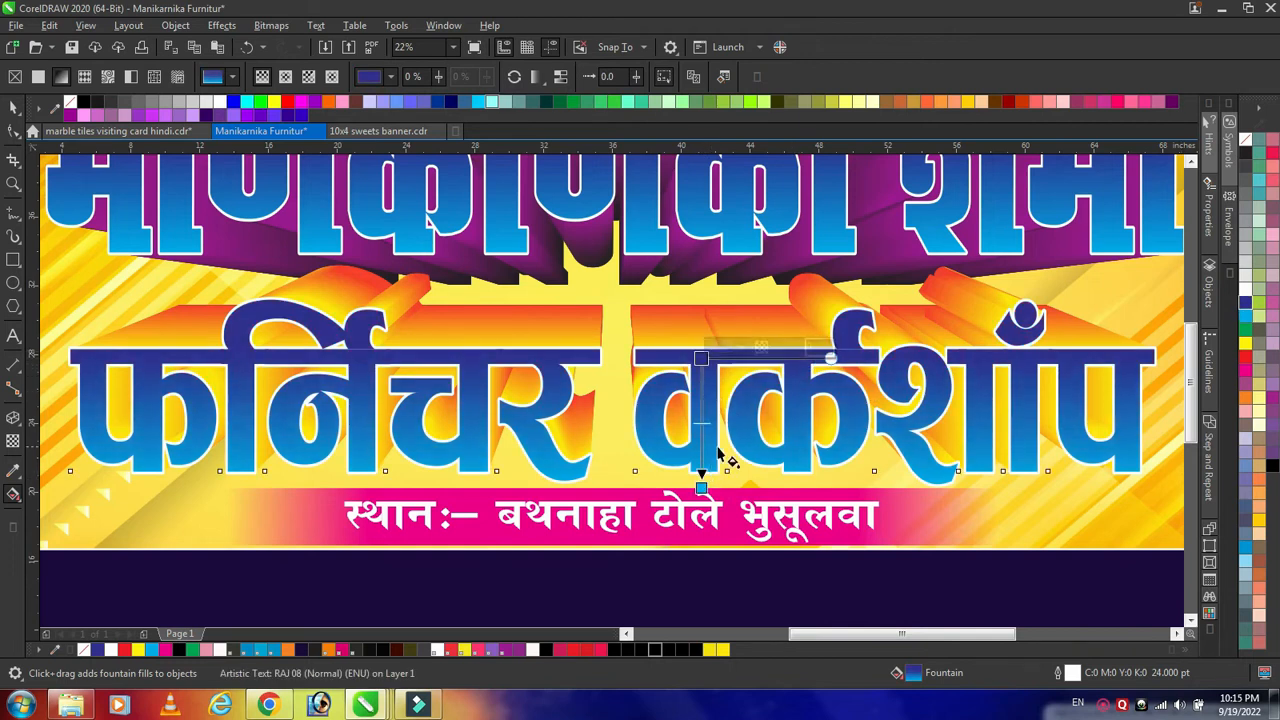
scroll(705, 470, "down", 2)
key("space")
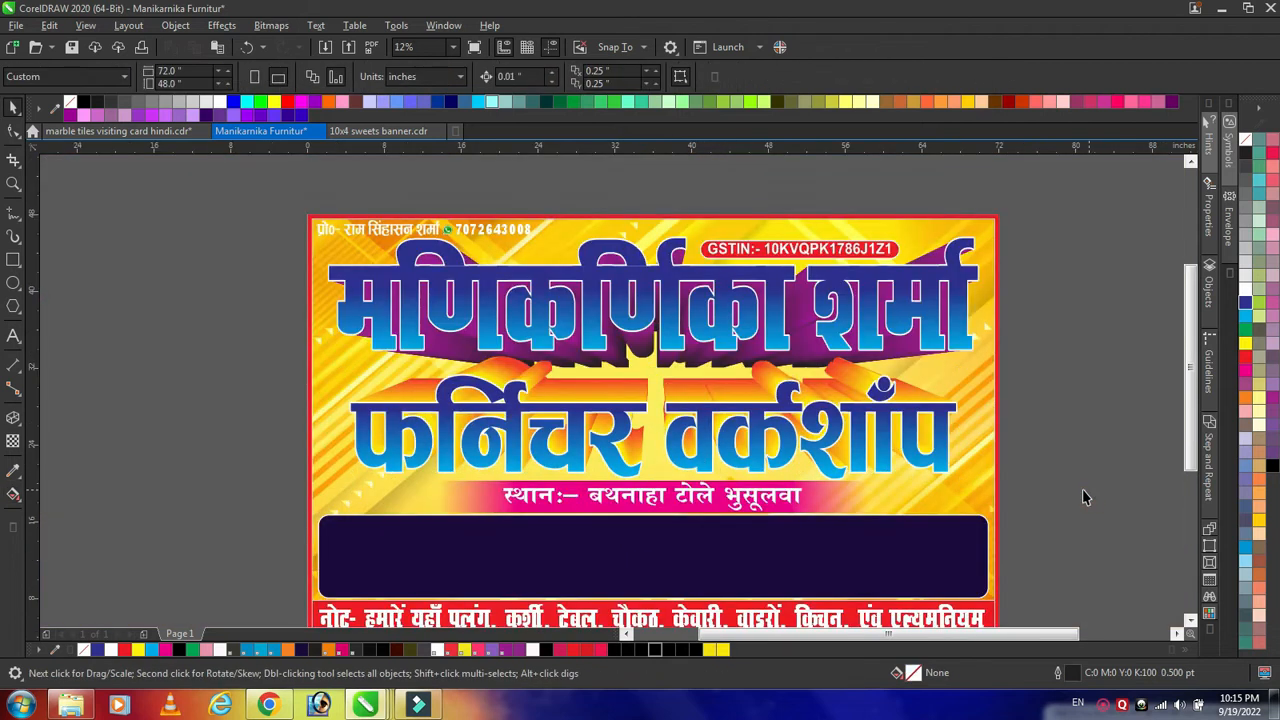
- Recolour the upper heading's fountain fill to run from red above to black below
left_click(723, 338)
key("g")
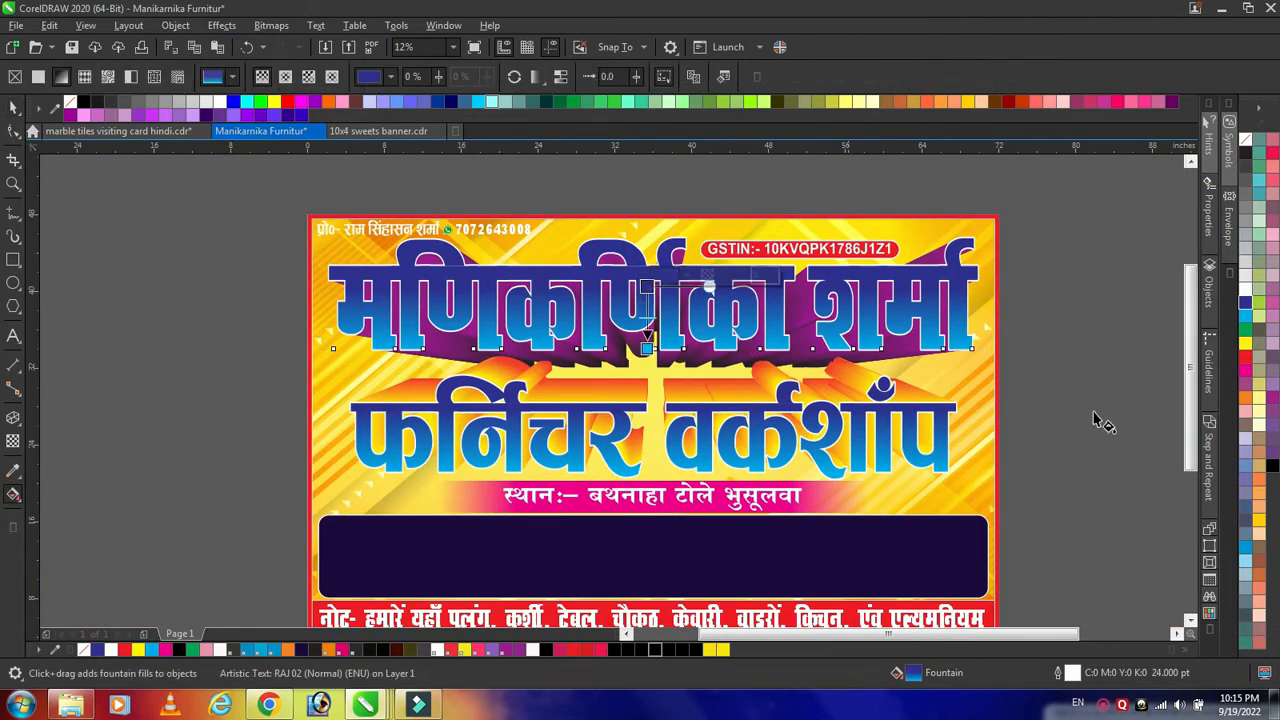
left_click(647, 349)
left_click(1272, 466)
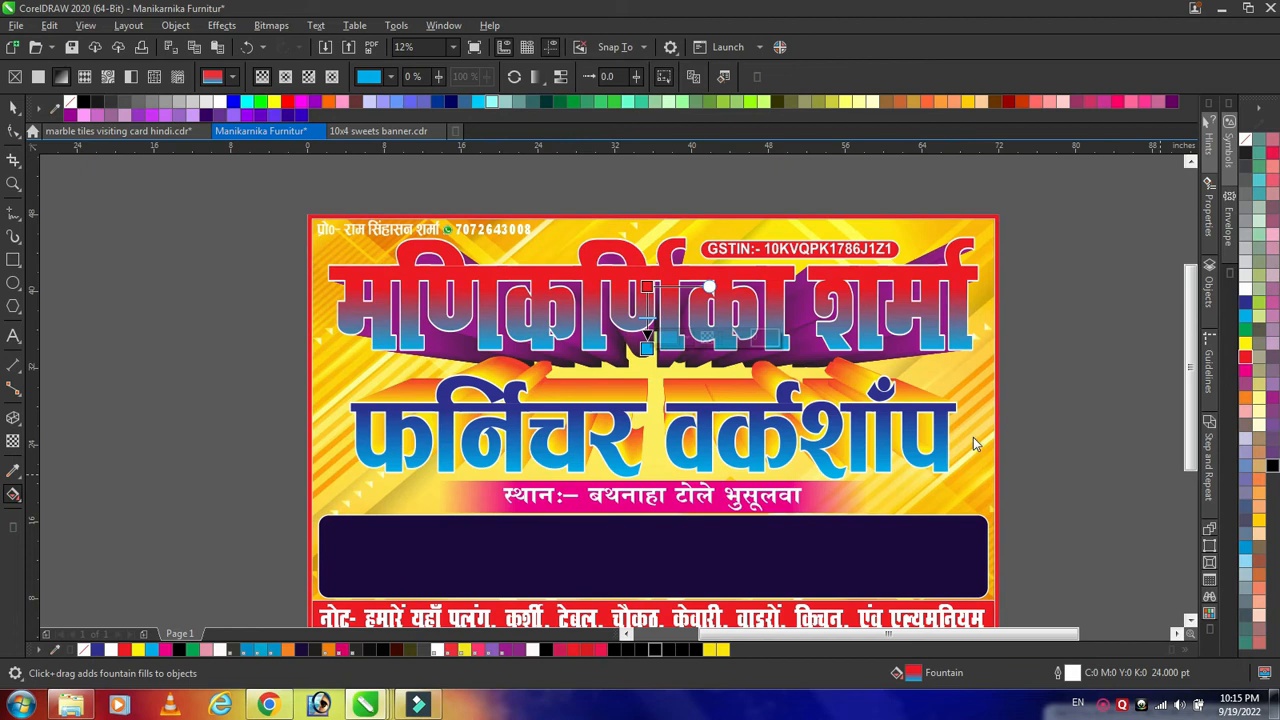
- Set the start colour of the upper heading's extrusion shading to white from the PANTONE solid coated palette
left_click(711, 362)
left_click(681, 389)
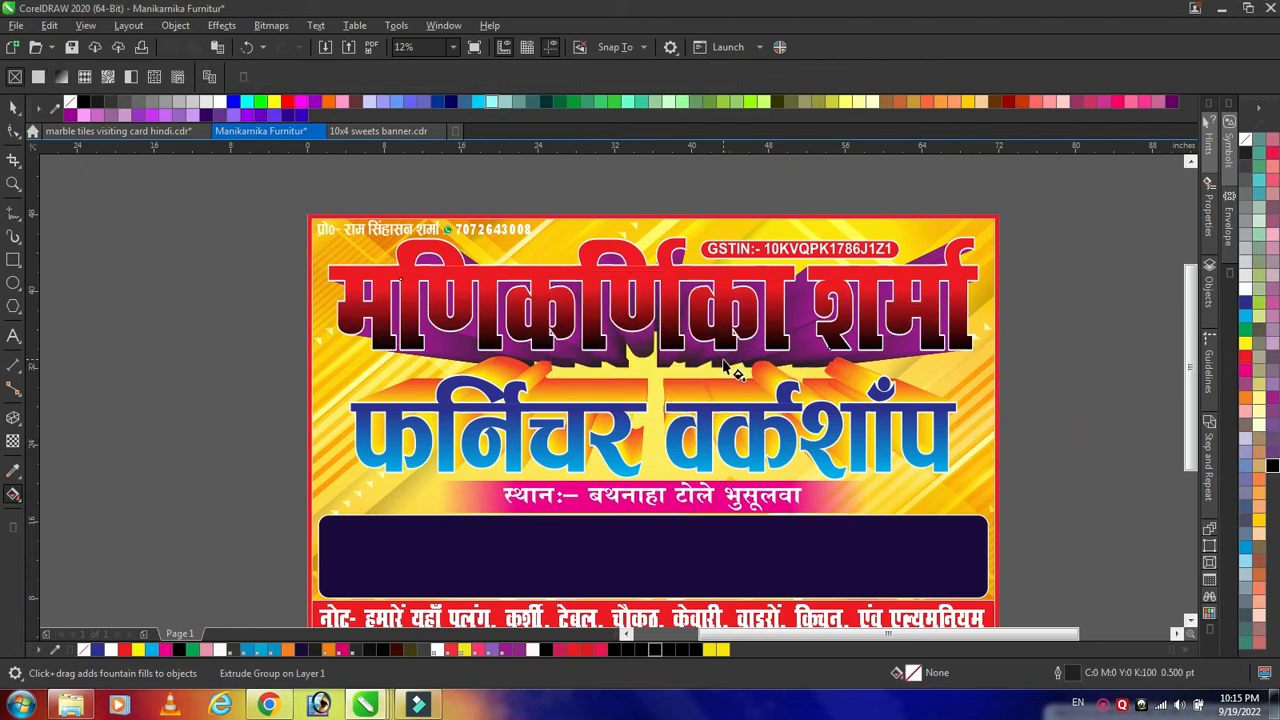
key("space")
key("space")
double_click(737, 368)
left_click(533, 77)
left_click(558, 157)
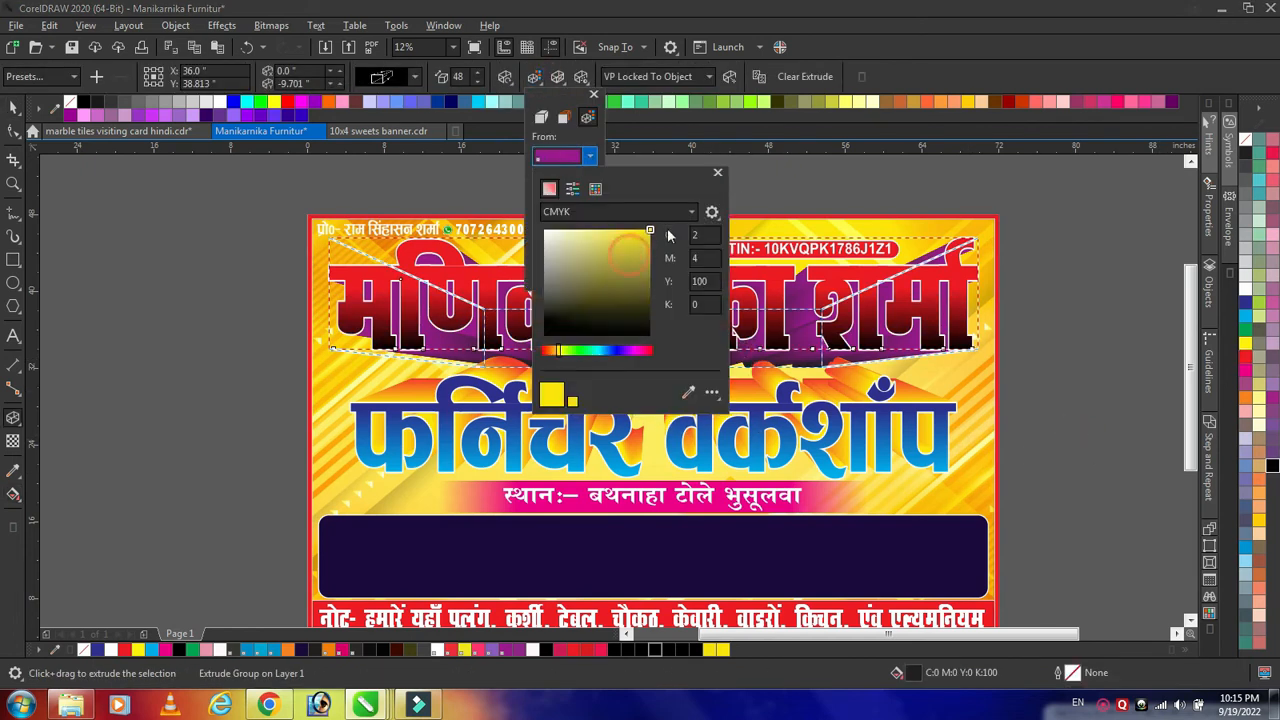
left_click_drag(660, 174, 971, 190)
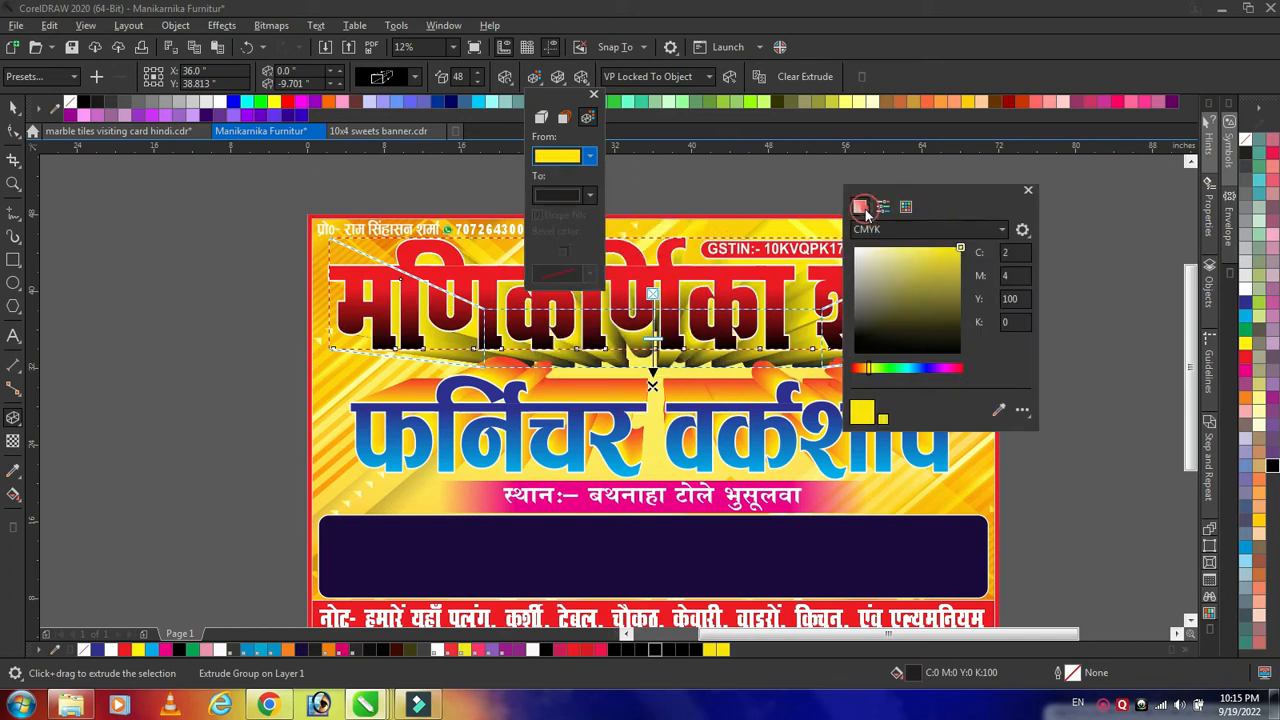
left_click(906, 206)
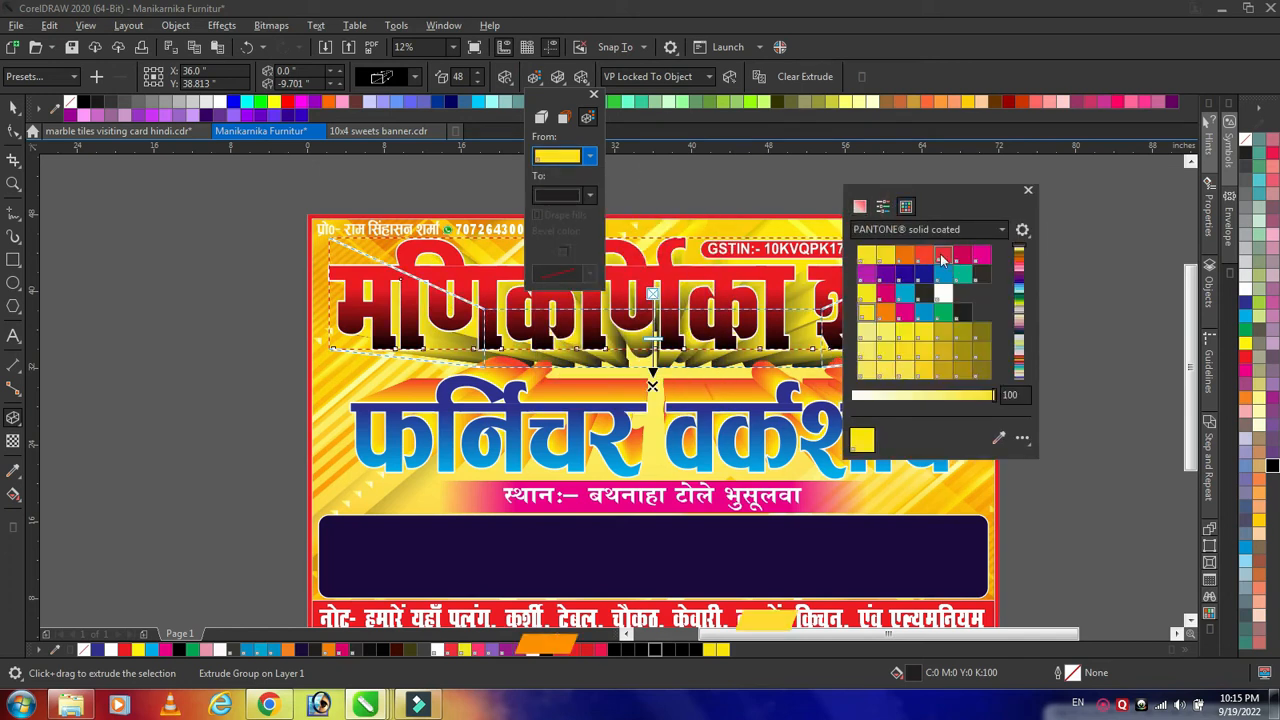
left_click(944, 254)
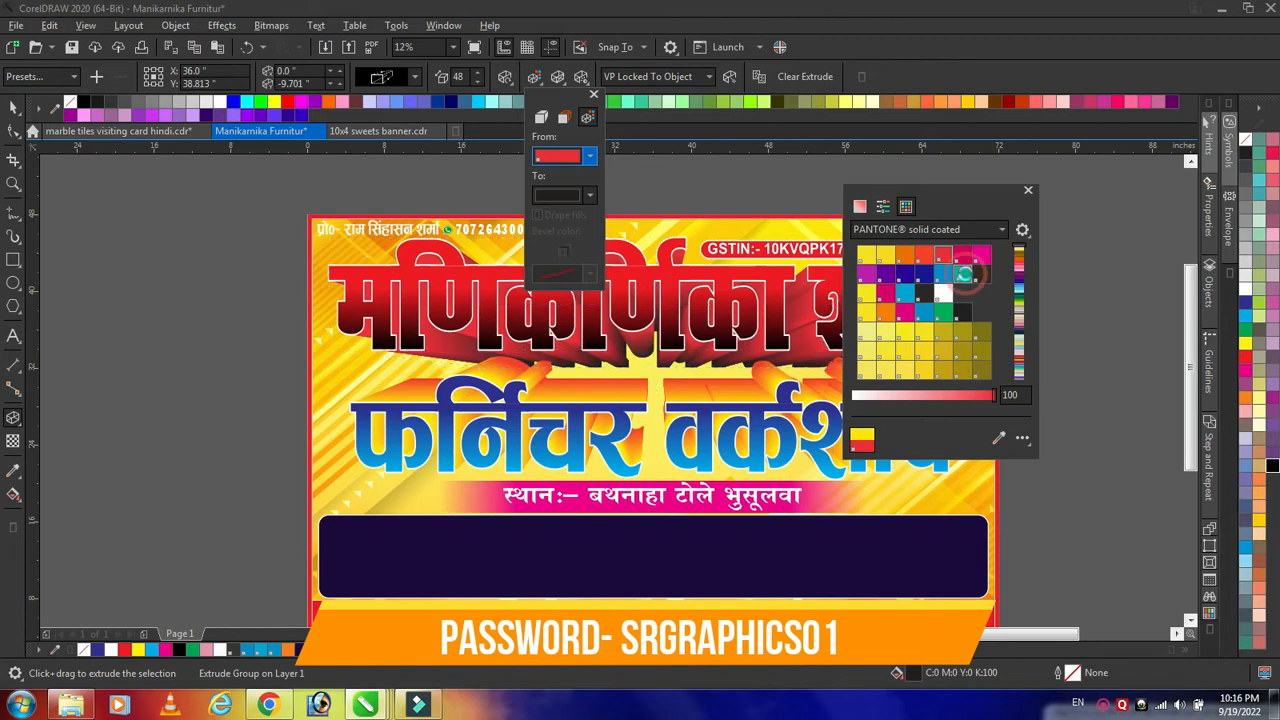
left_click(967, 275)
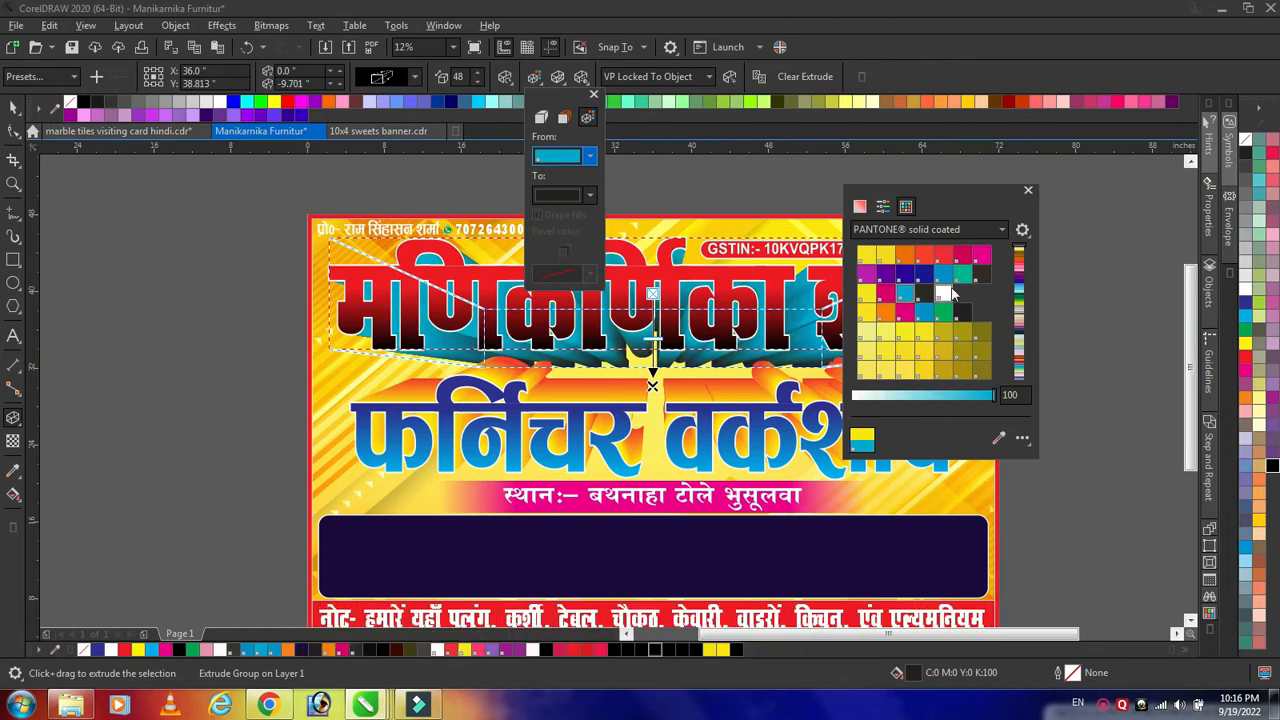
left_click(950, 292)
left_click(1029, 192)
- Set the end colour of the upper heading's extrusion shading to cyan-blue from the PANTONE solid coated palette
left_click(575, 196)
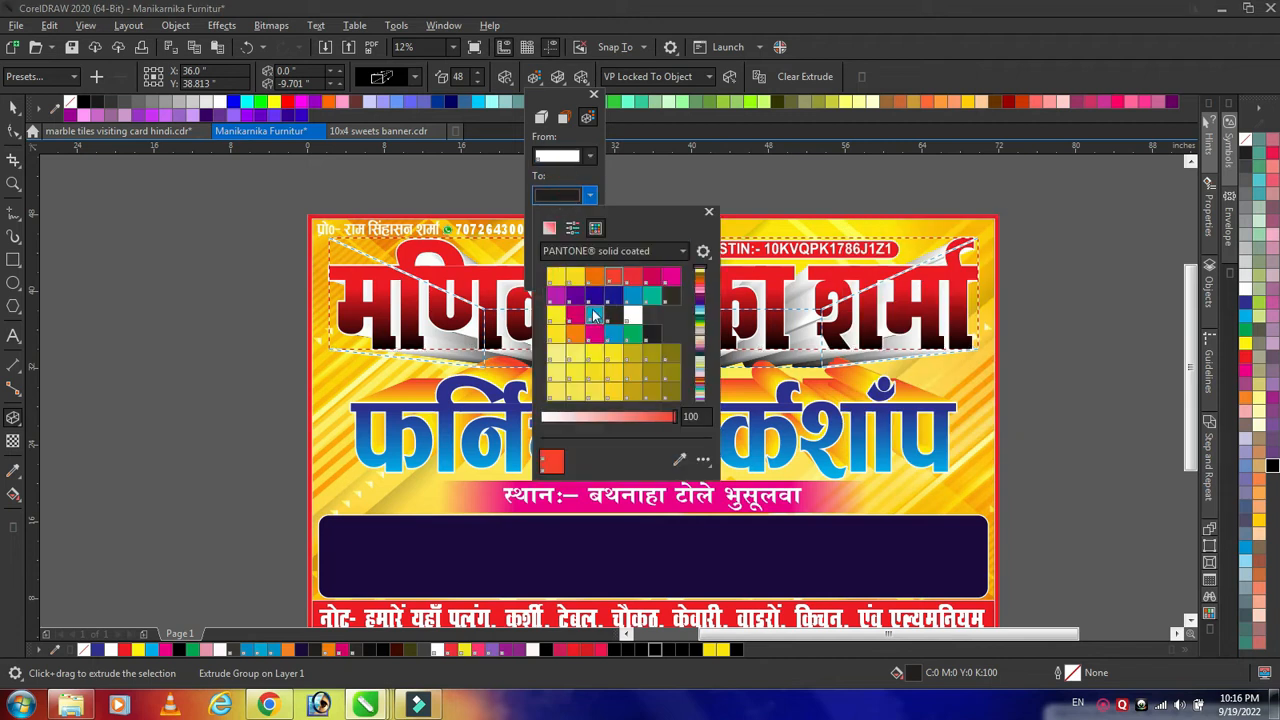
left_click_drag(646, 213, 973, 206)
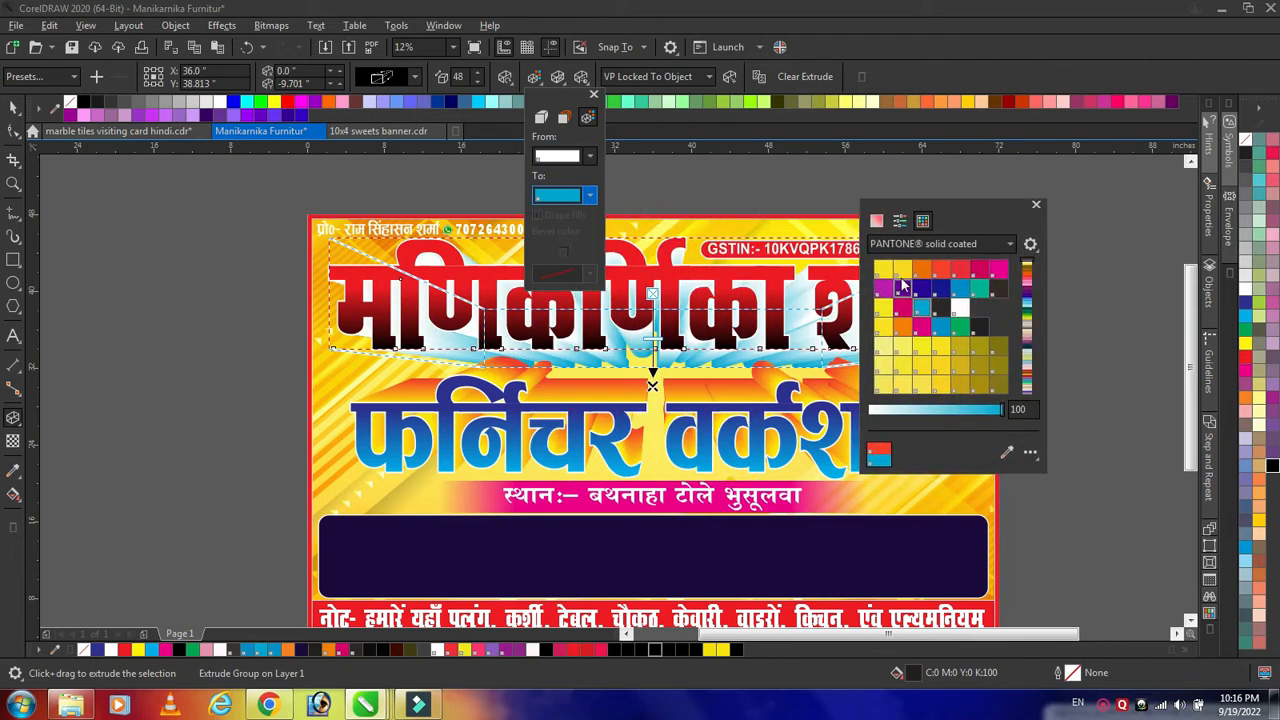
left_click(887, 223)
left_click(1051, 206)
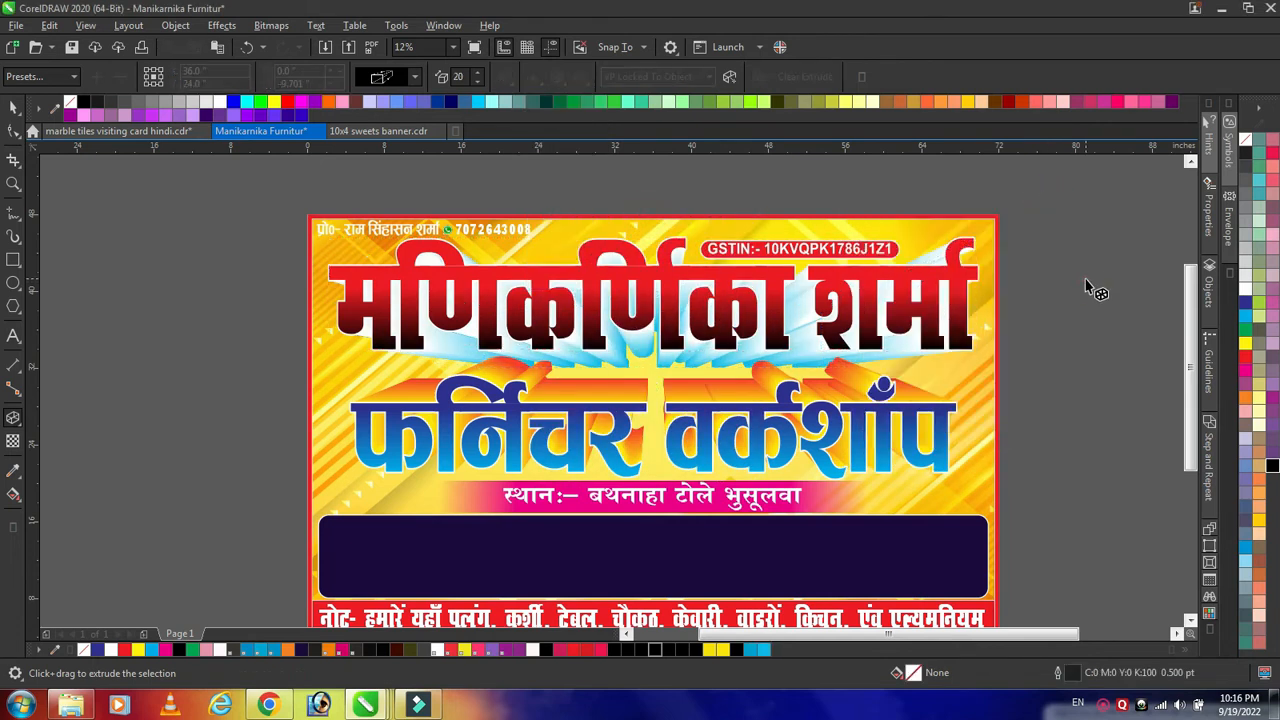
key("space")
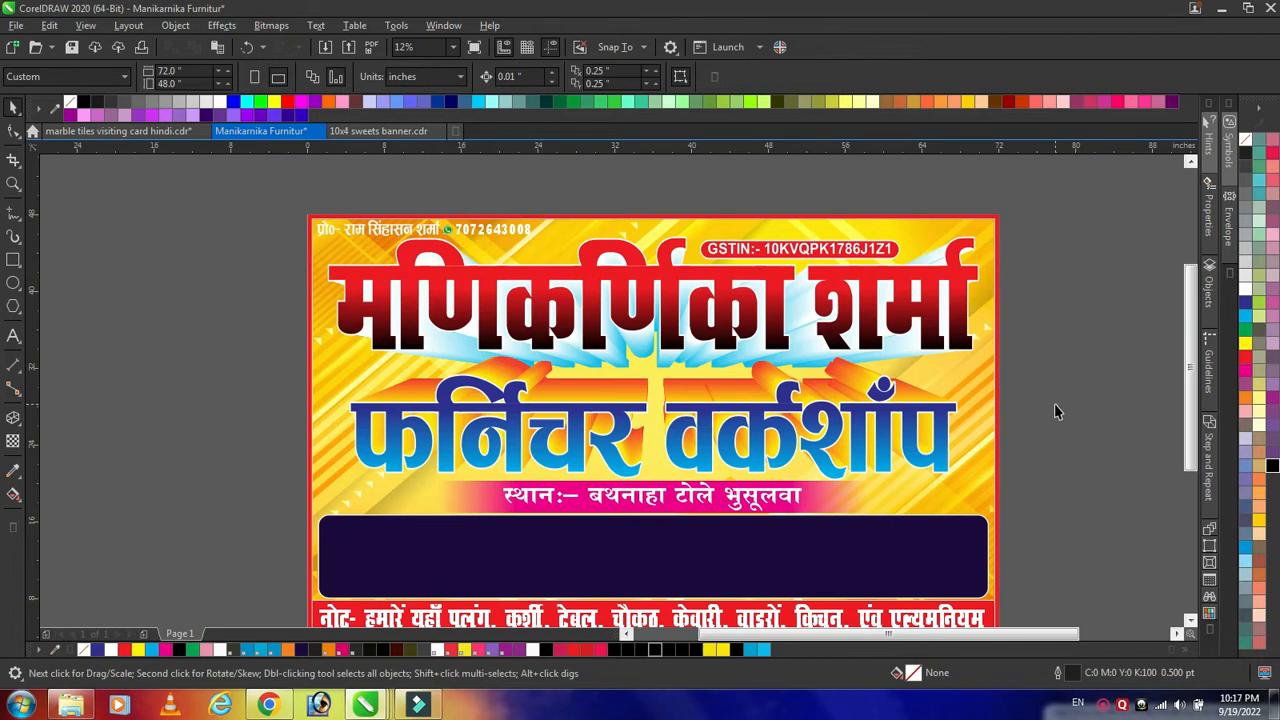
- Remove the phone number beside the proprietor's name and paste it as separate text in the banner's upper-right corner
double_click(490, 237)
left_click_drag(455, 231, 614, 243)
key("ctrl+c")
key("BackSpace")
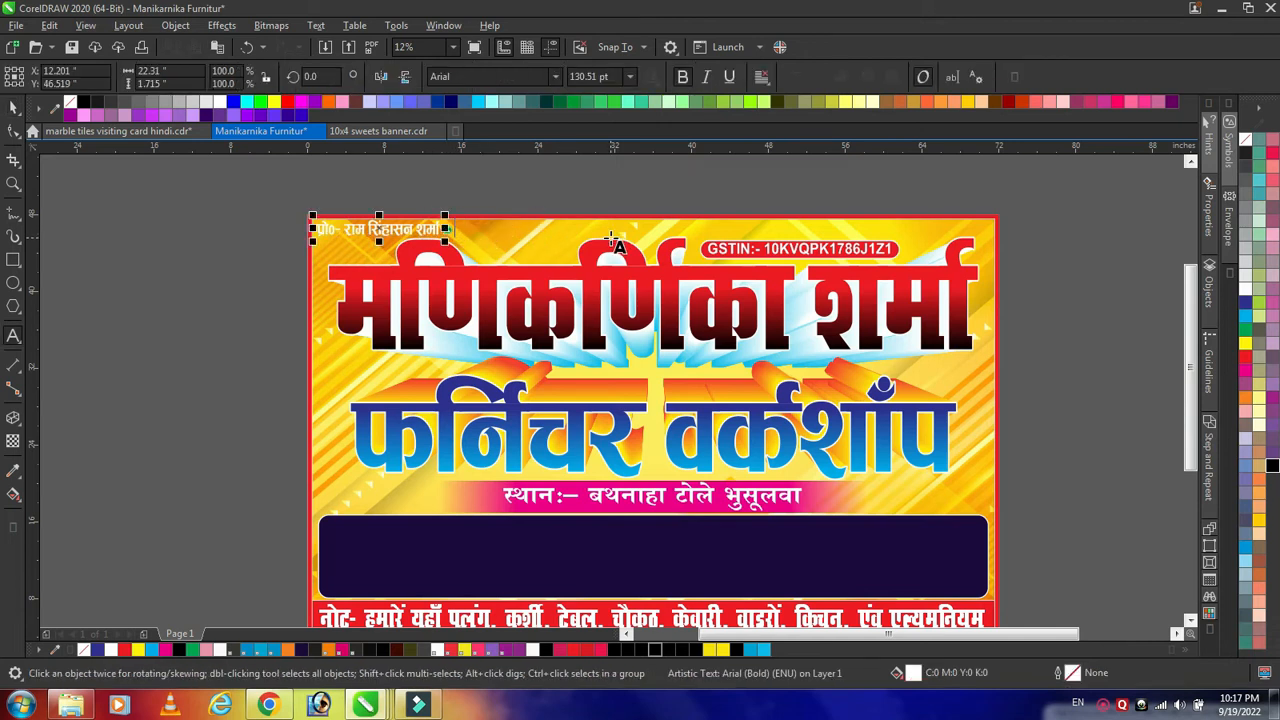
left_click(898, 235)
key("ctrl+v")
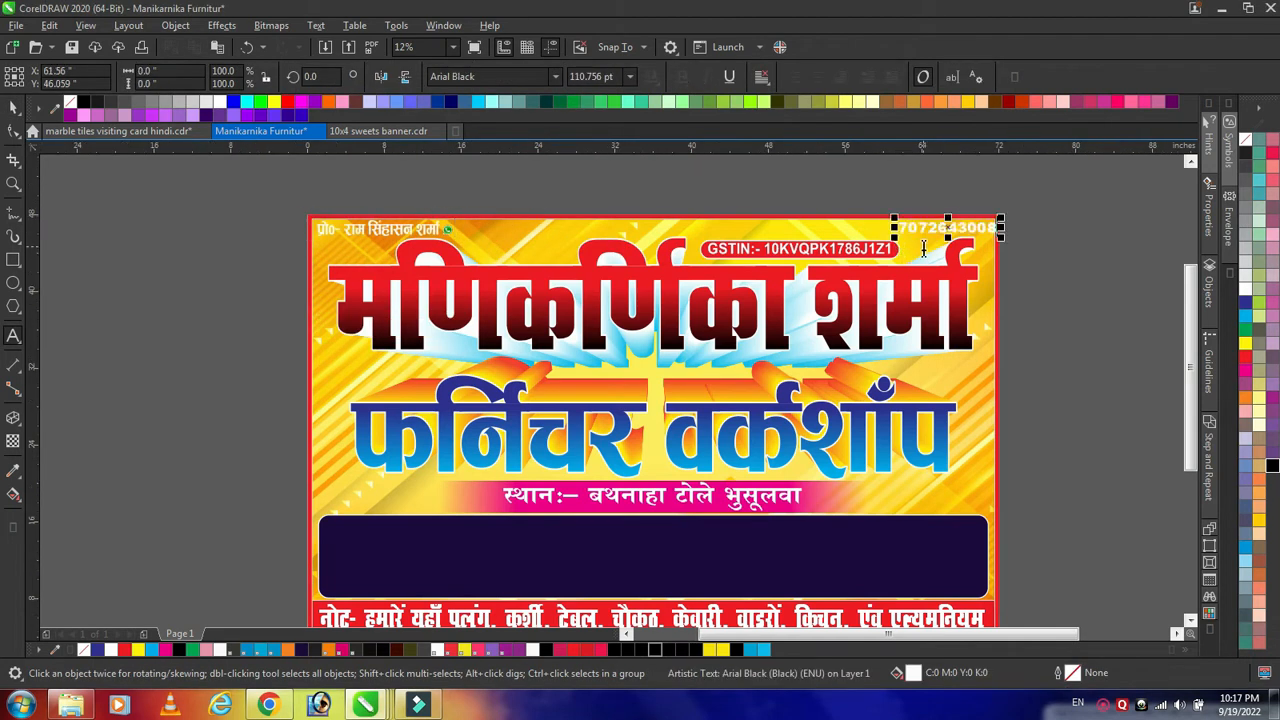
- Align the WhatsApp icon with the relocated phone number, centring it on the number horizontally and vertically
left_click(449, 231, "shift")
key("e")
key("c")
key("ctrl+z")
left_click(668, 200)
left_click(448, 230)
left_click(941, 233, "shift")
key("c")
left_click(1064, 261)
left_click(948, 230)
scroll(947, 230, "up", 3)
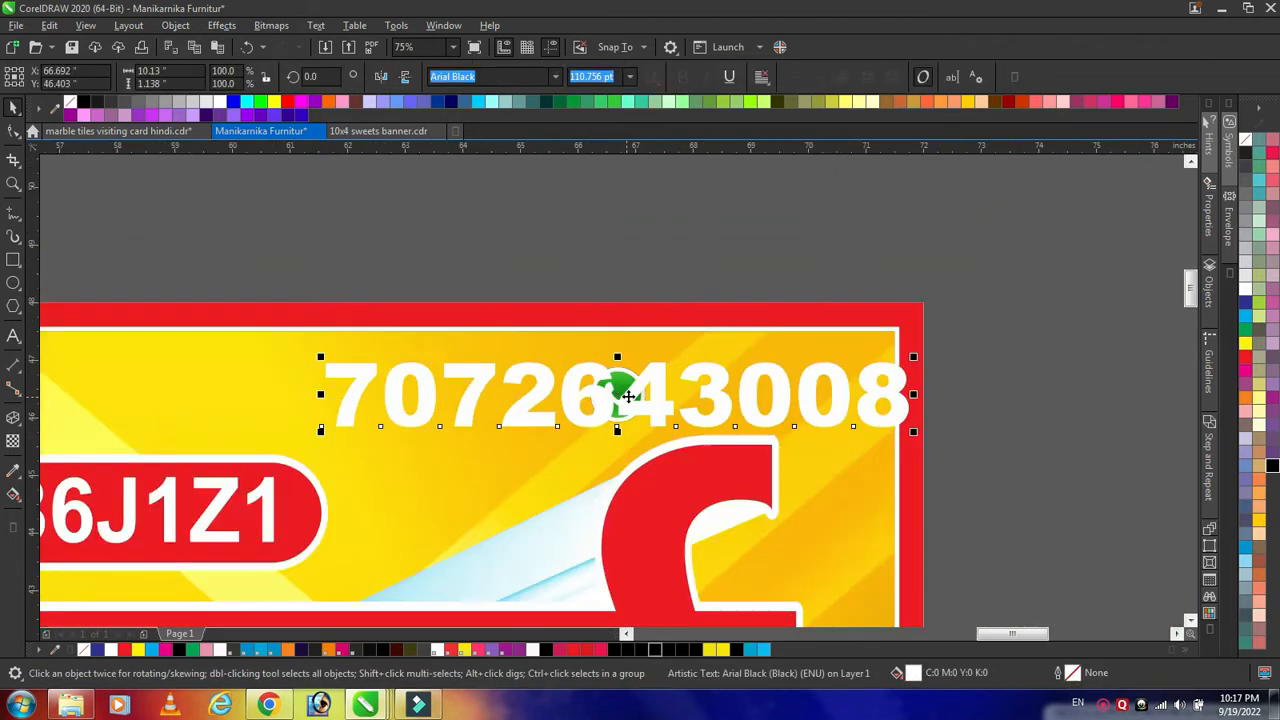
- Move the WhatsApp icon in front of the phone number and position both inside the banner's upper-right corner
left_click(626, 377)
left_click_drag(625, 377, 267, 380)
left_click_drag(721, 408, 699, 420)
left_click(270, 406, "shift")
left_click_drag(270, 406, 245, 406)
left_click_drag(1013, 634, 979, 634)
left_click_drag(734, 353, 700, 349)
scroll(700, 349, "down", 5)
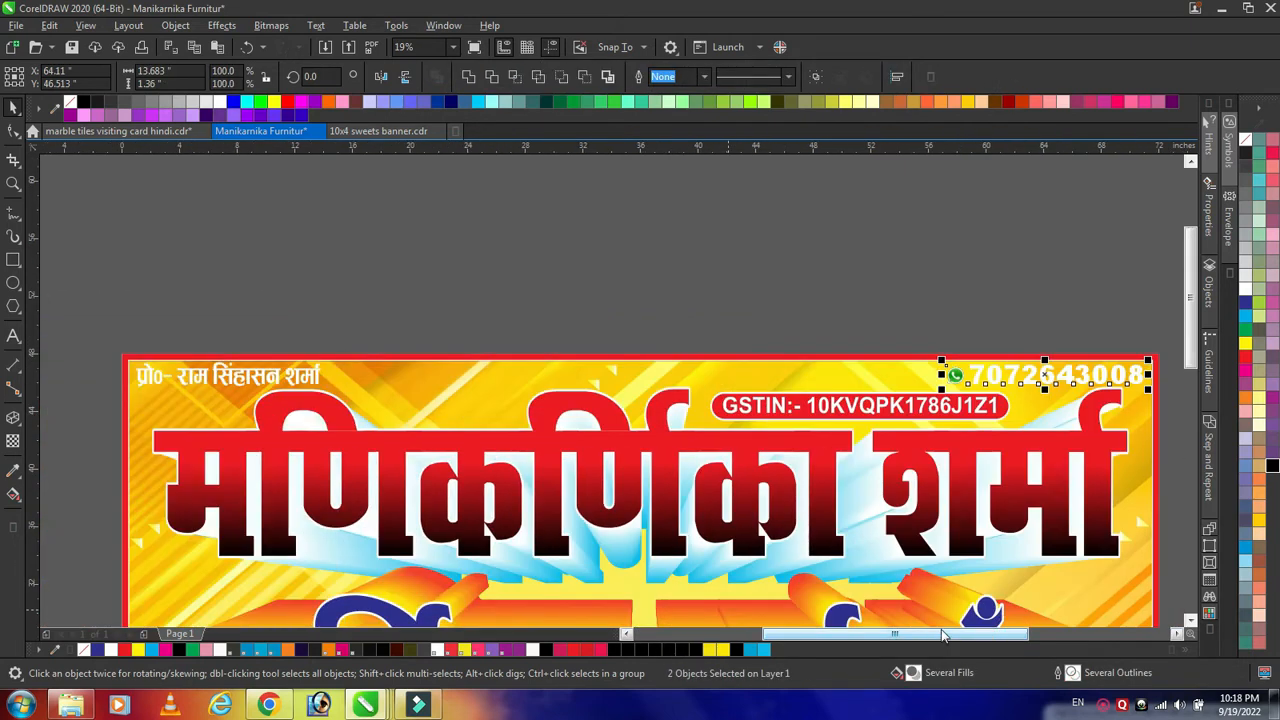
scroll(746, 373, "up", 1)
- Give the phone number a white outline and a blue fill (C100 M100 Y0 K0)
key("Escape")
left_click(912, 375)
right_click(1246, 303)
key("F12")
left_click(837, 463)
left_click(1247, 305)
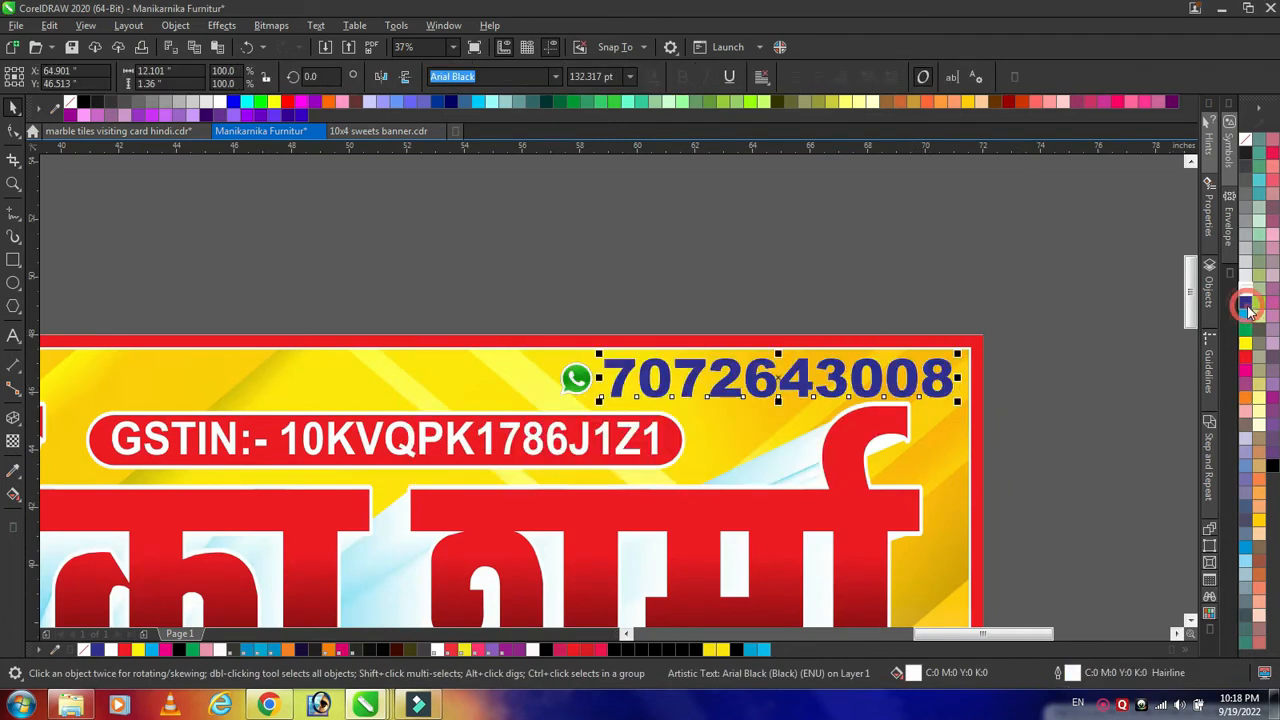
- Try a 16 pt outline on the phone number, settling on a width of 10 pt
key("F12")
left_click(514, 289)
left_click(500, 447)
left_click(765, 463)
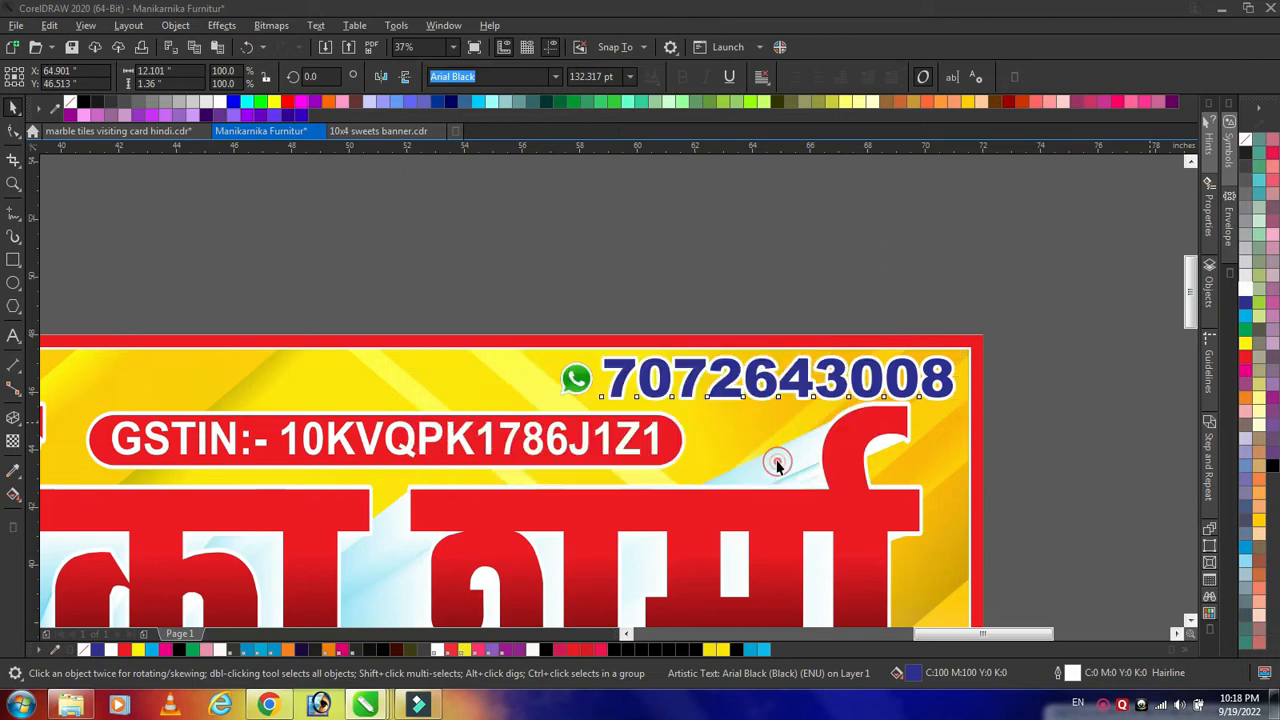
scroll(937, 386, "up", 1)
key("F12")
left_click(514, 289)
left_click(500, 414)
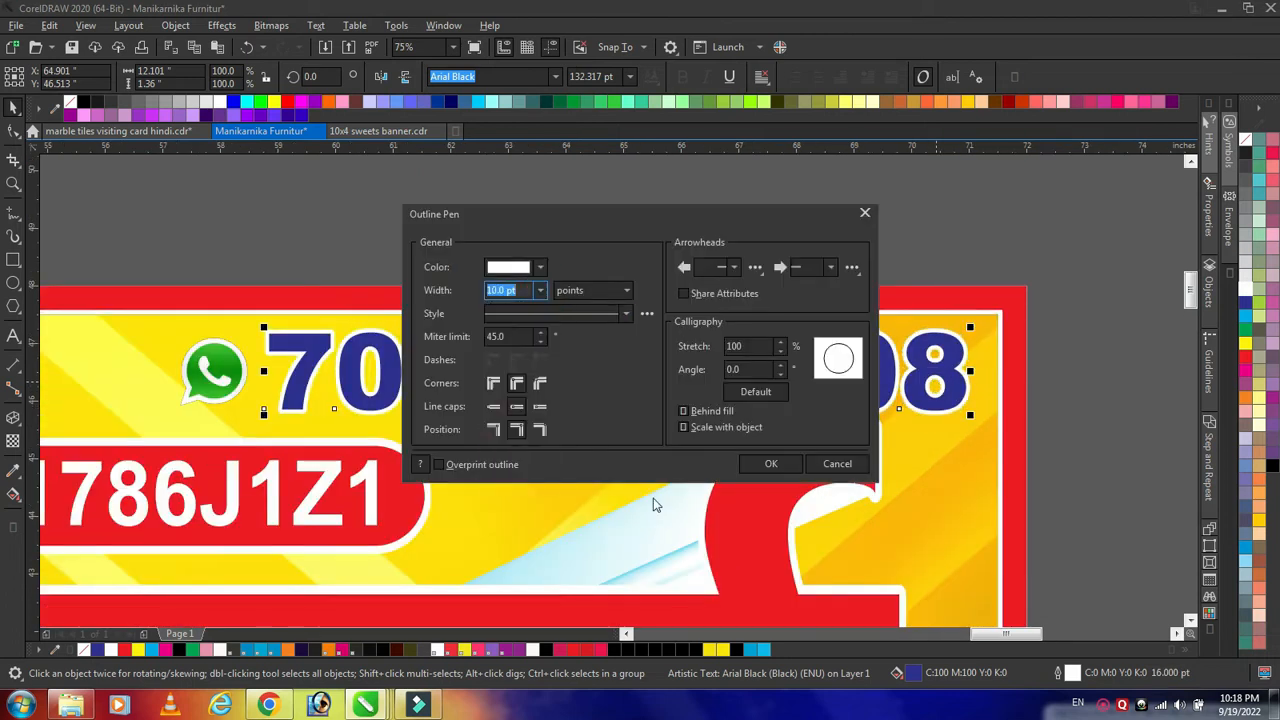
left_click(765, 463)
- Widen the phone number towards the left and shift the WhatsApp icon left to stay beside it
left_click_drag(295, 368, 124, 396)
left_click(190, 396)
scroll(413, 438, "down", 1)
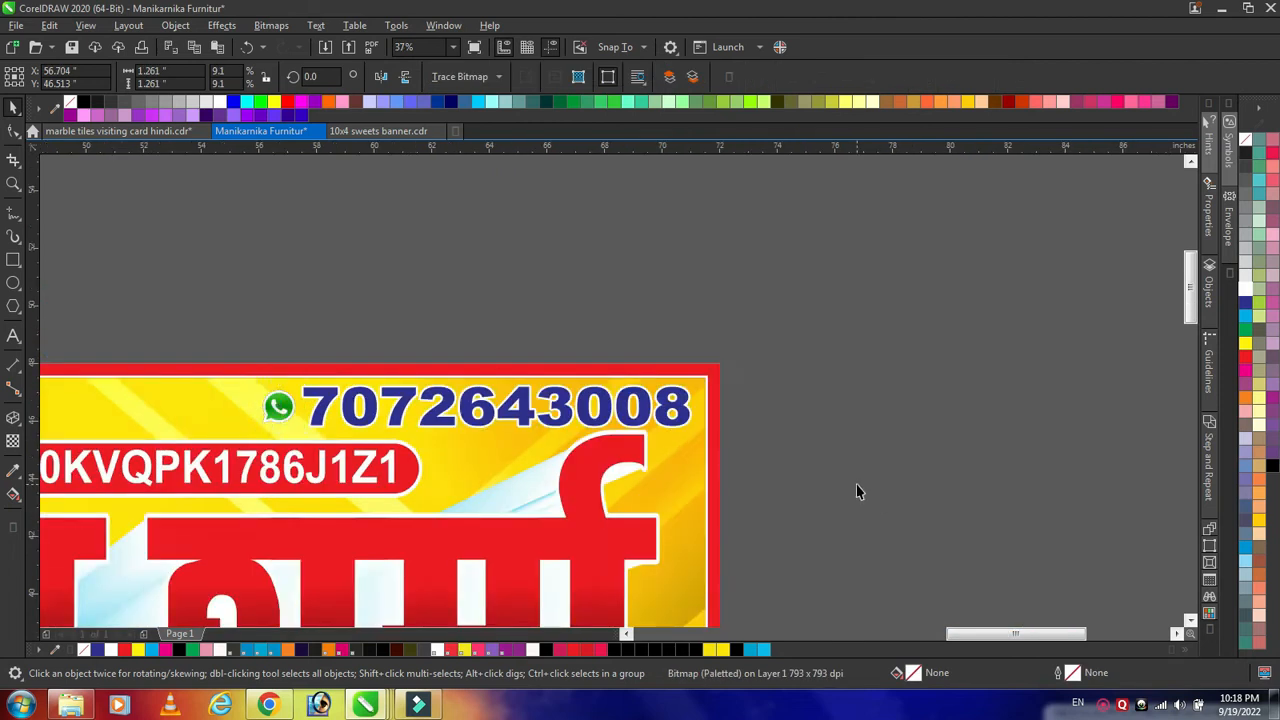
left_click(857, 484)
key("F4")
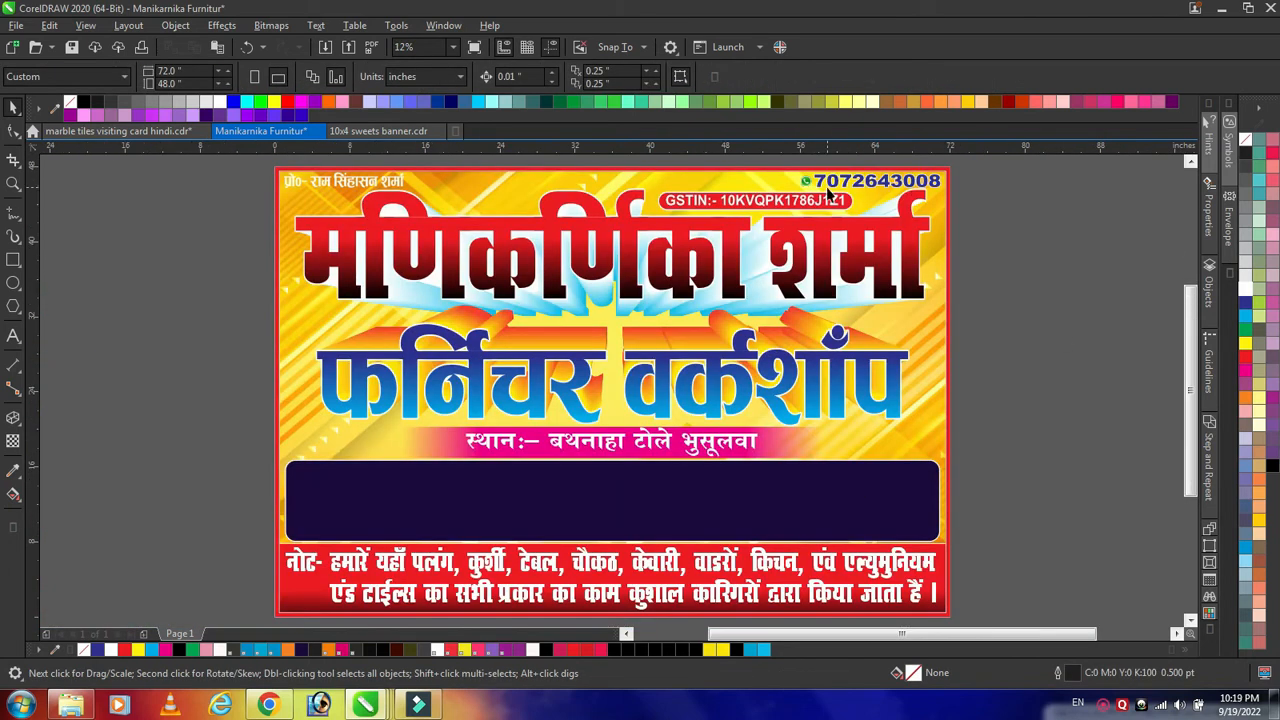
- Change the phone number's font to Arial
scroll(906, 190, "up", 4)
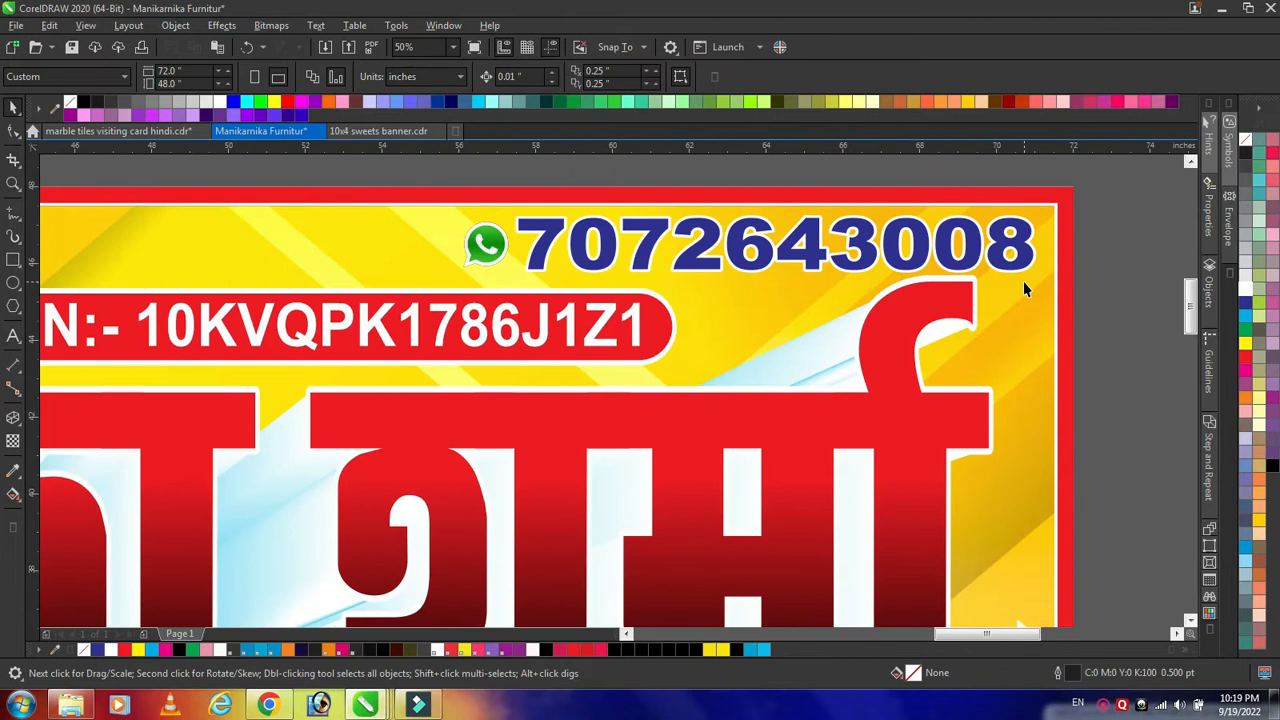
left_click(935, 256)
type("Arial")
key("Return")
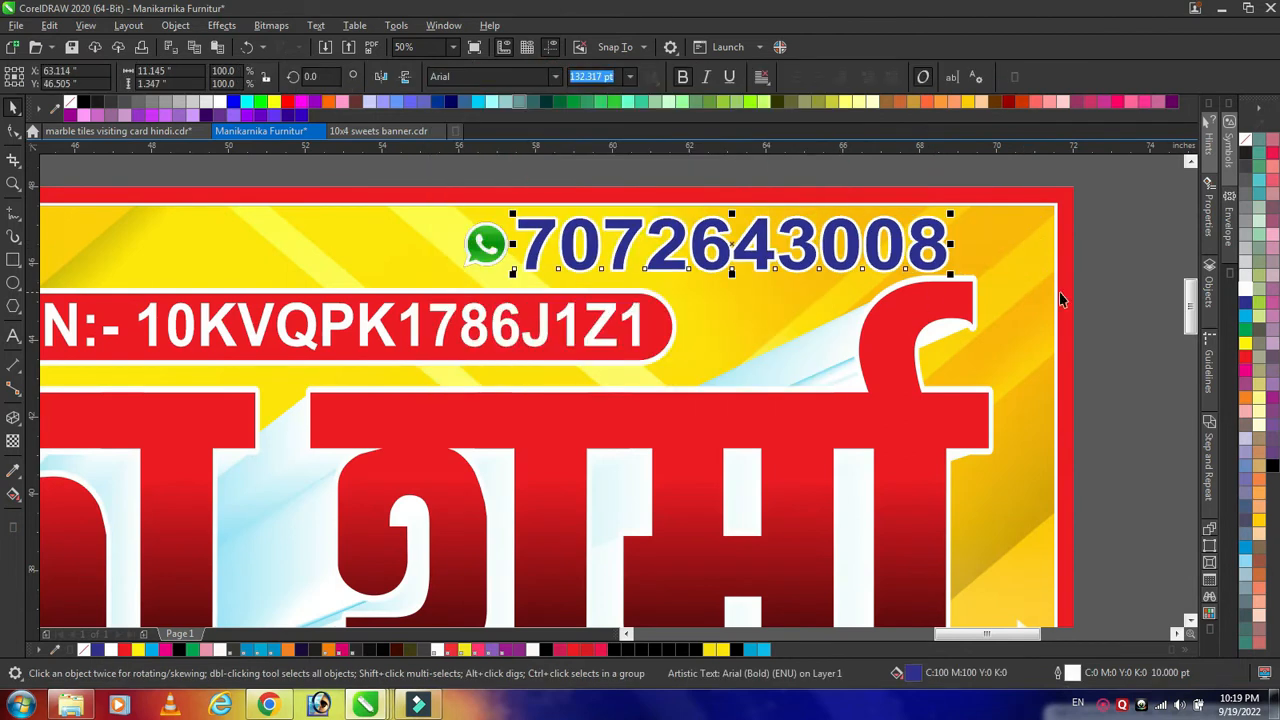
- Move the phone number and WhatsApp icon together to the right, close to the banner's inner border
left_click(501, 245, "shift")
key("Right")
key("Right")
key("Right")
key("Right")
key("Right")
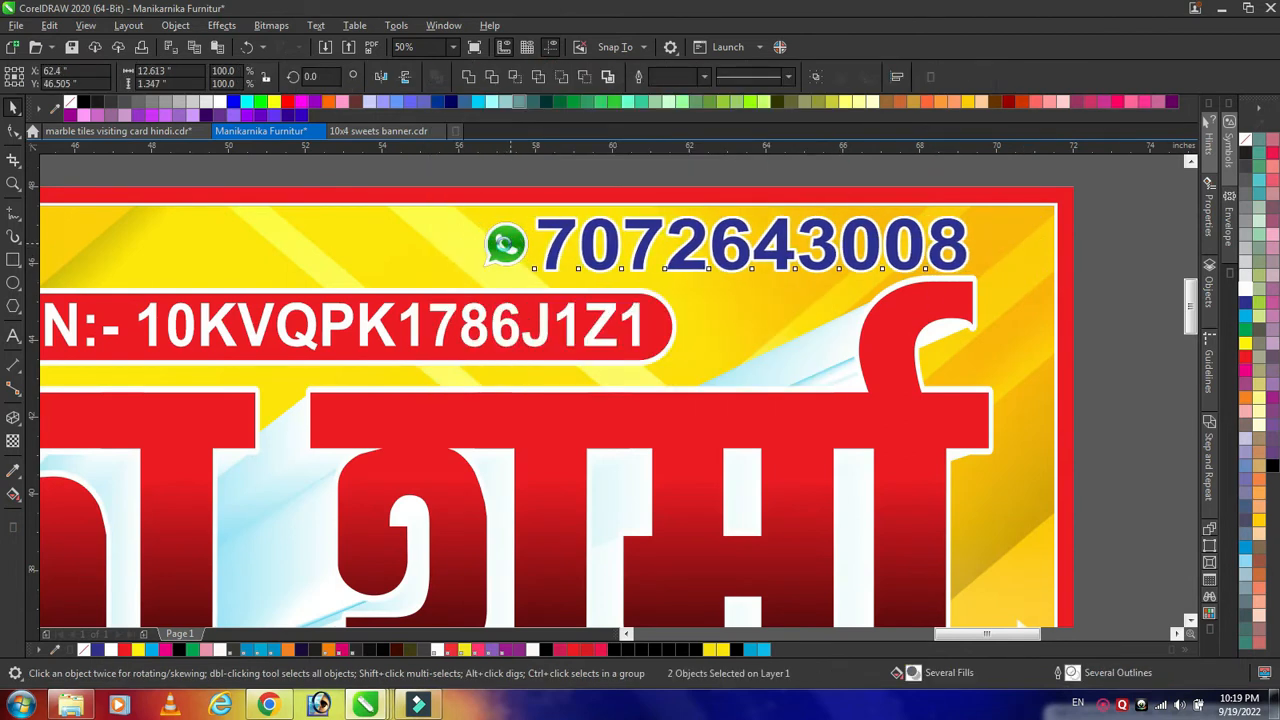
left_click_drag(732, 249, 792, 249)
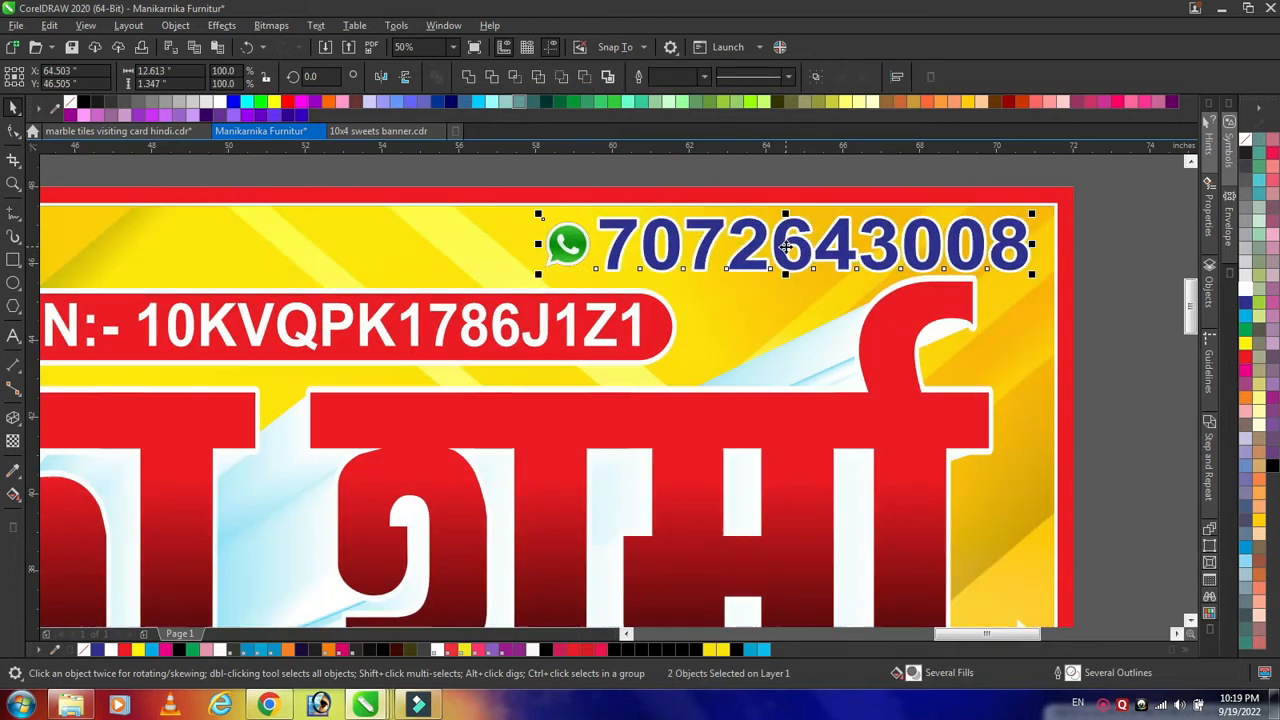
key("Escape")
scroll(676, 325, "down", 1)
scroll(664, 325, "down", 2)
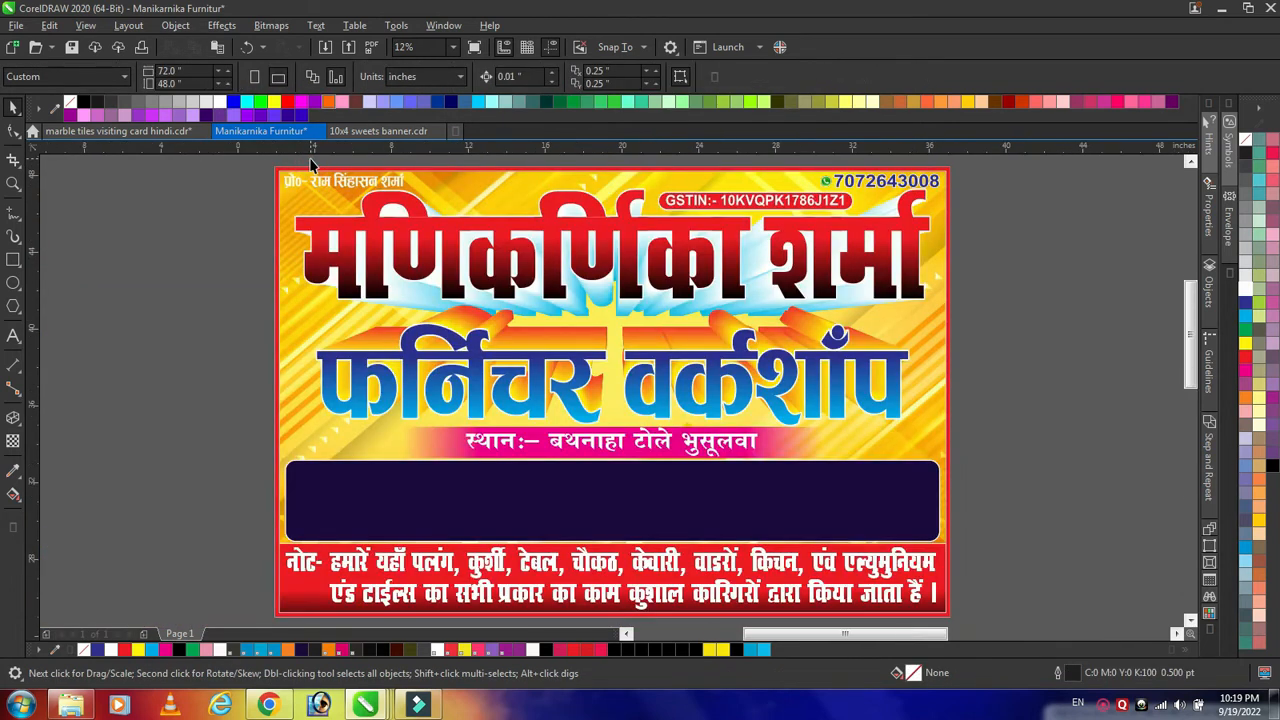
- Widen the proprietor's name line to about 13.7 inches and fill it with blue (C100 M100 Y0 K0)
scroll(425, 263, "up", 4)
left_click(425, 263)
scroll(548, 263, "up", 1)
scroll(548, 263, "down", 1)
left_click_drag(697, 248, 735, 250)
left_click(1245, 303)
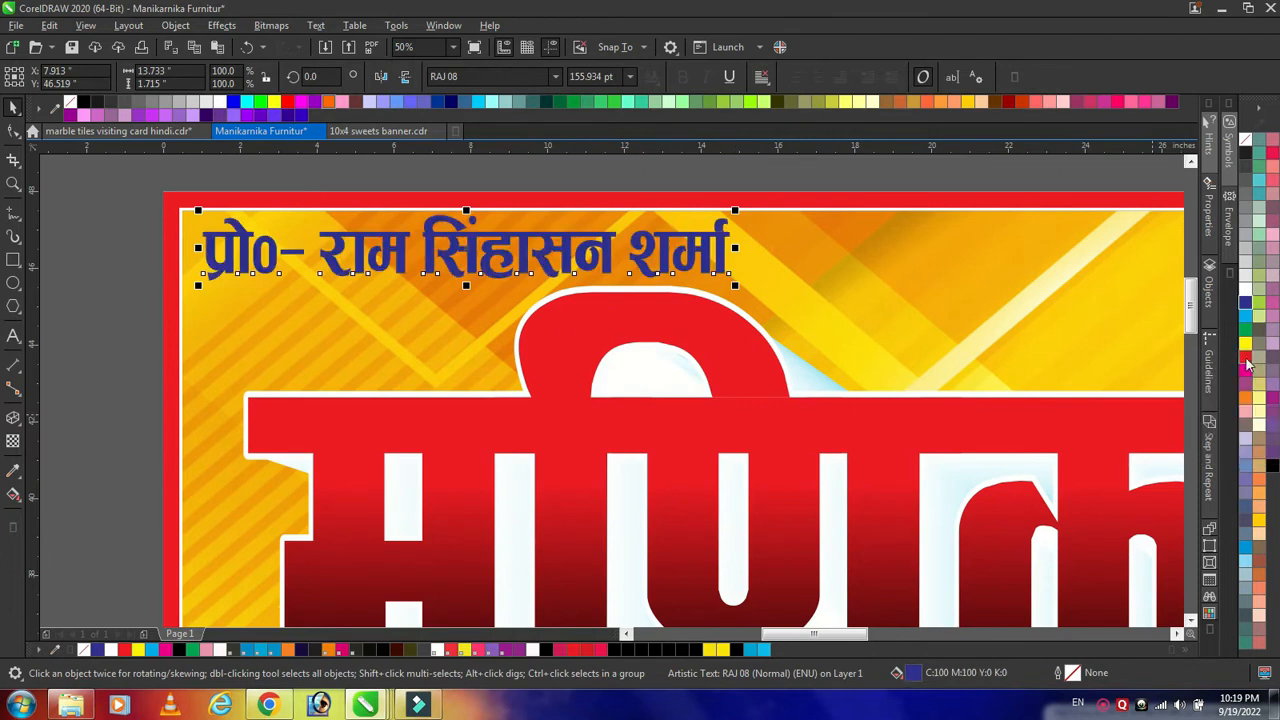
- Give the proprietor's name line a white outline 12 pt wide
key("F12")
left_click(541, 292)
left_click(516, 454)
left_click(541, 292)
left_click(516, 441)
left_click(788, 469)
scroll(522, 262, "up", 2)
- Try thinner outline widths on the proprietor's name line, including 4 pt and 6 pt
key("F12")
left_click(541, 292)
left_click(510, 430)
left_click(541, 292)
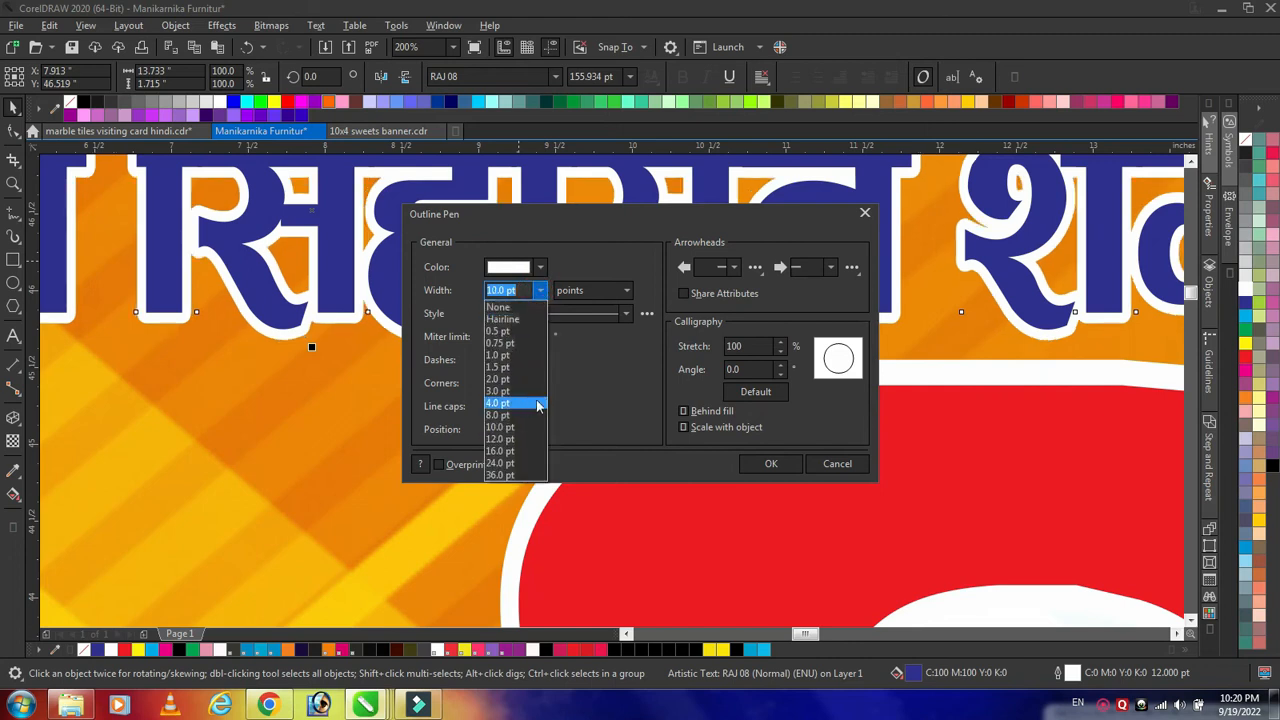
left_click(532, 404)
left_click(771, 463)
key("F12")
left_click(541, 292)
left_click(516, 417)
key("Return")
- Set the outline width of the proprietor's name line to 5 pt
key("F12")
double_click(518, 294)
type("5")
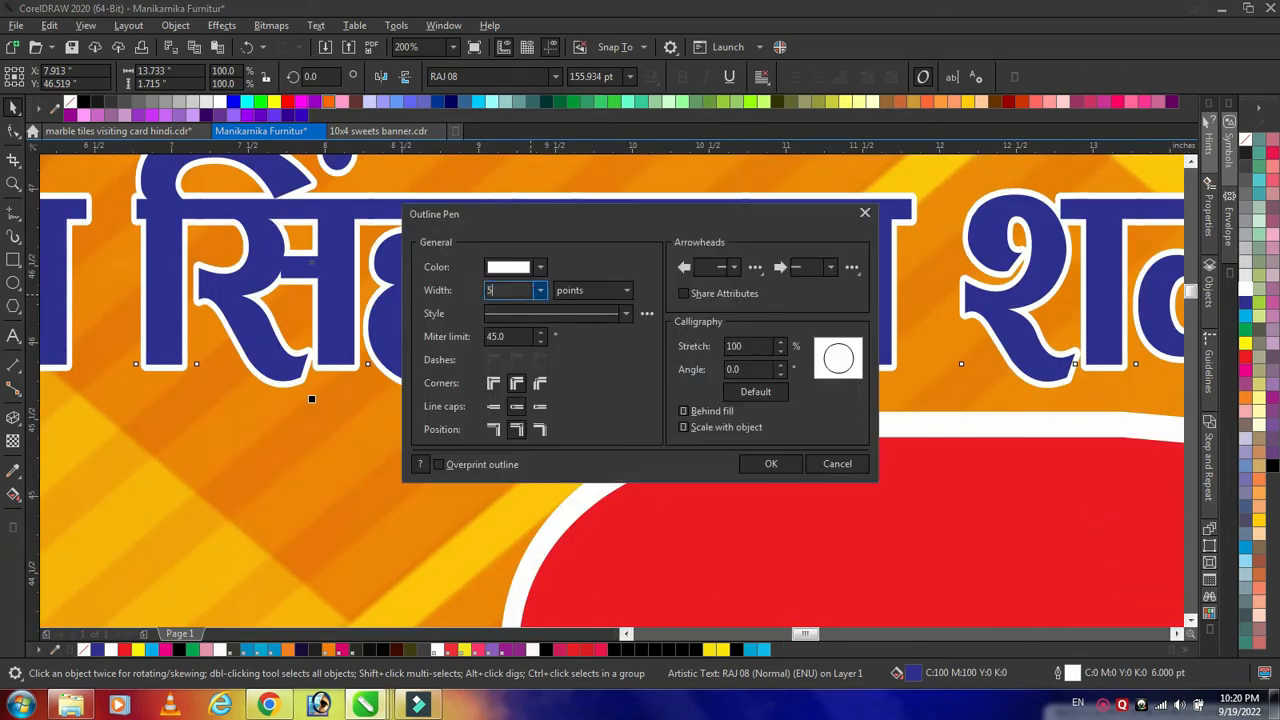
key("Return")
scroll(520, 298, "down", 2)
key("F4")
key("Escape")
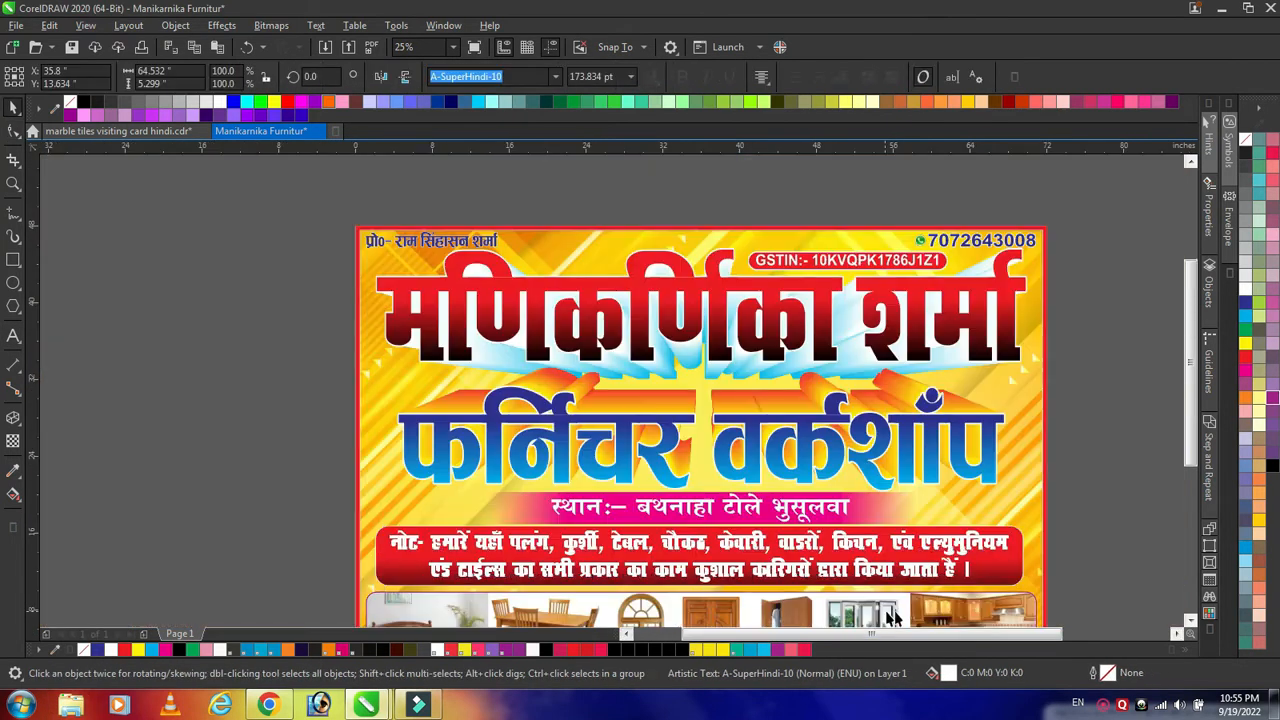
- Narrow the extruded heading फर्निचर वर्कशॉप from its left side and extend its right side slightly, clearing space at the left
left_click(1089, 547)
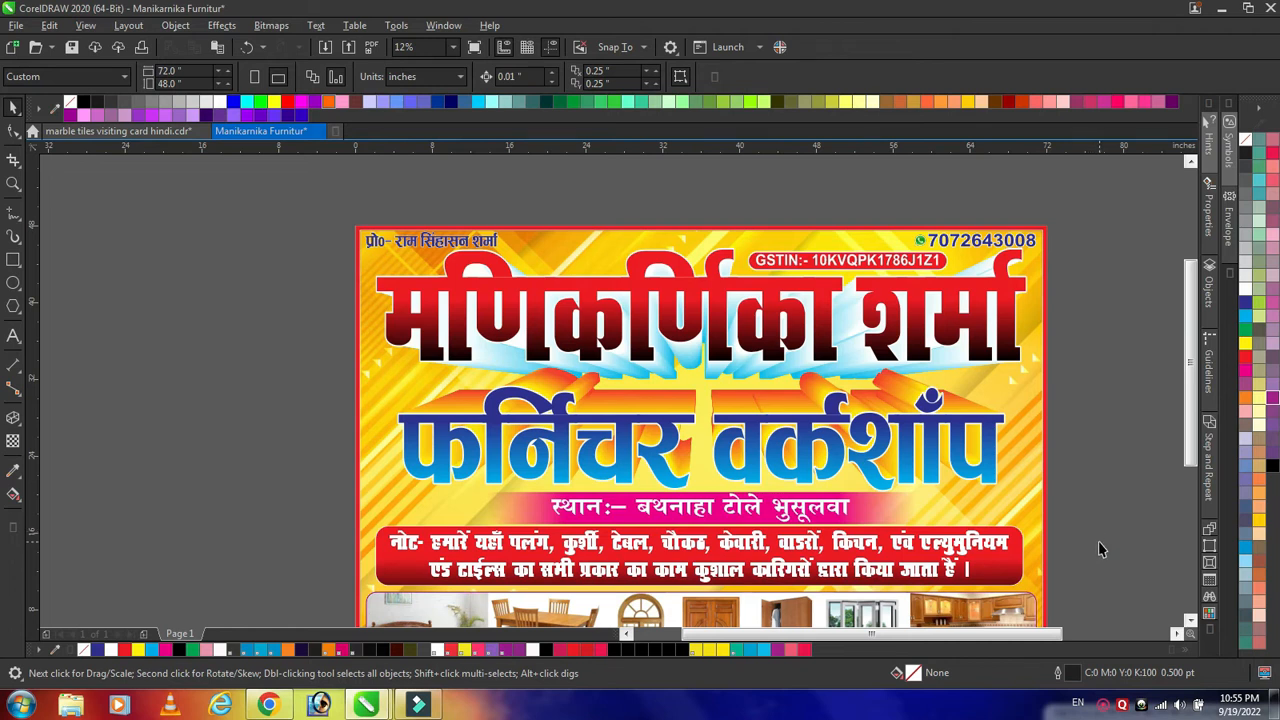
left_click(431, 467)
left_click(453, 405, "shift")
left_click_drag(393, 429, 446, 430)
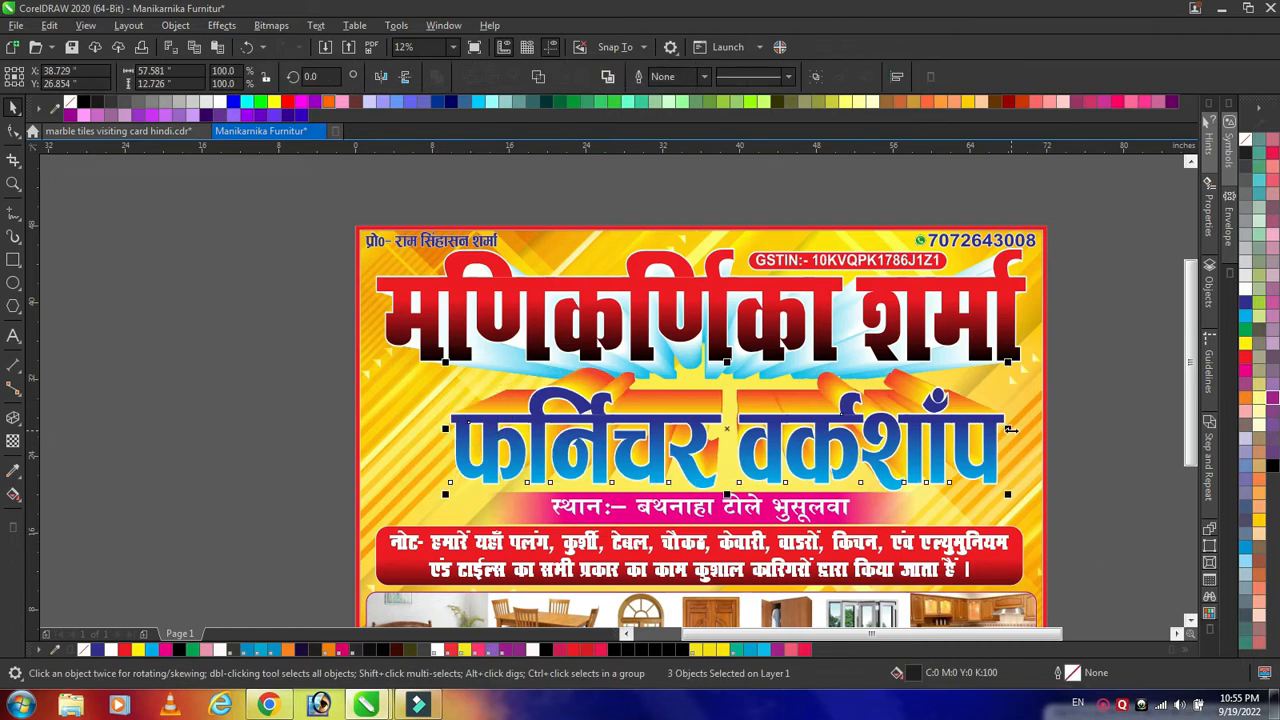
left_click_drag(997, 430, 1025, 430)
- Draw a rectangle left of the lower heading, size it 2 × 3 inches, and scale it proportionally to about 7.1 × 10.7 inches
key("F6")
left_click_drag(373, 381, 463, 470)
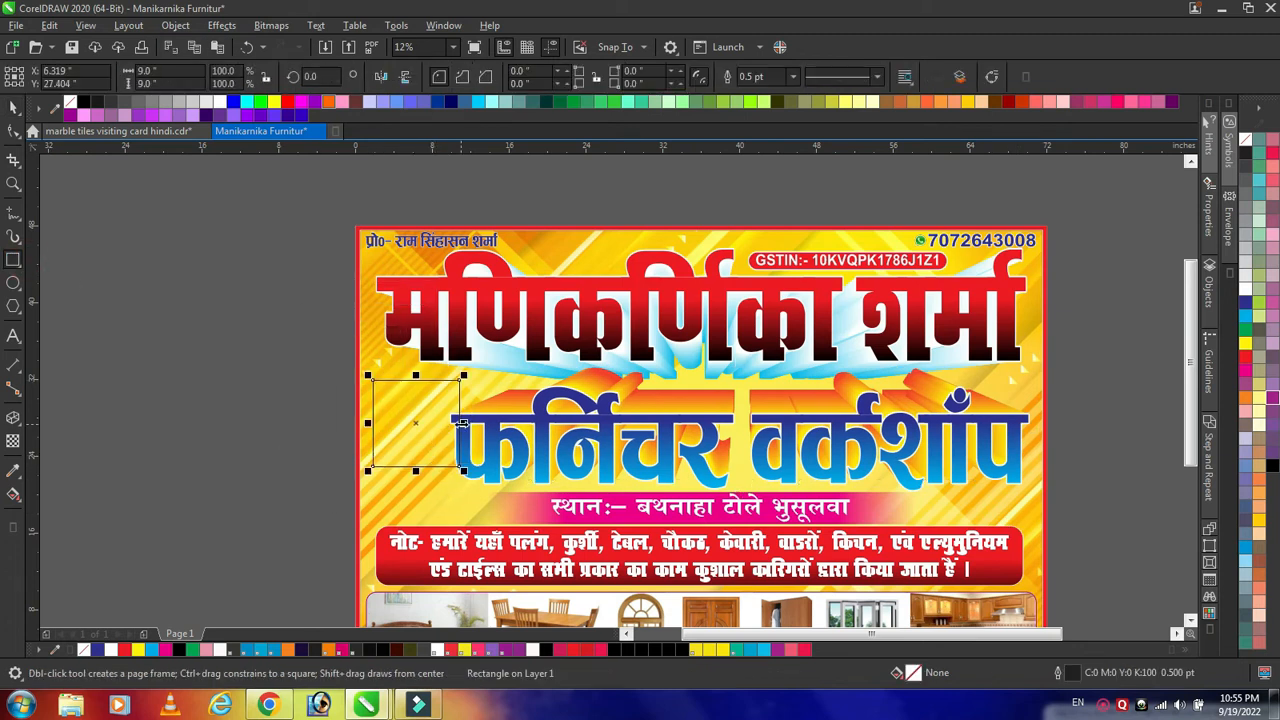
type("3")
key("Return")
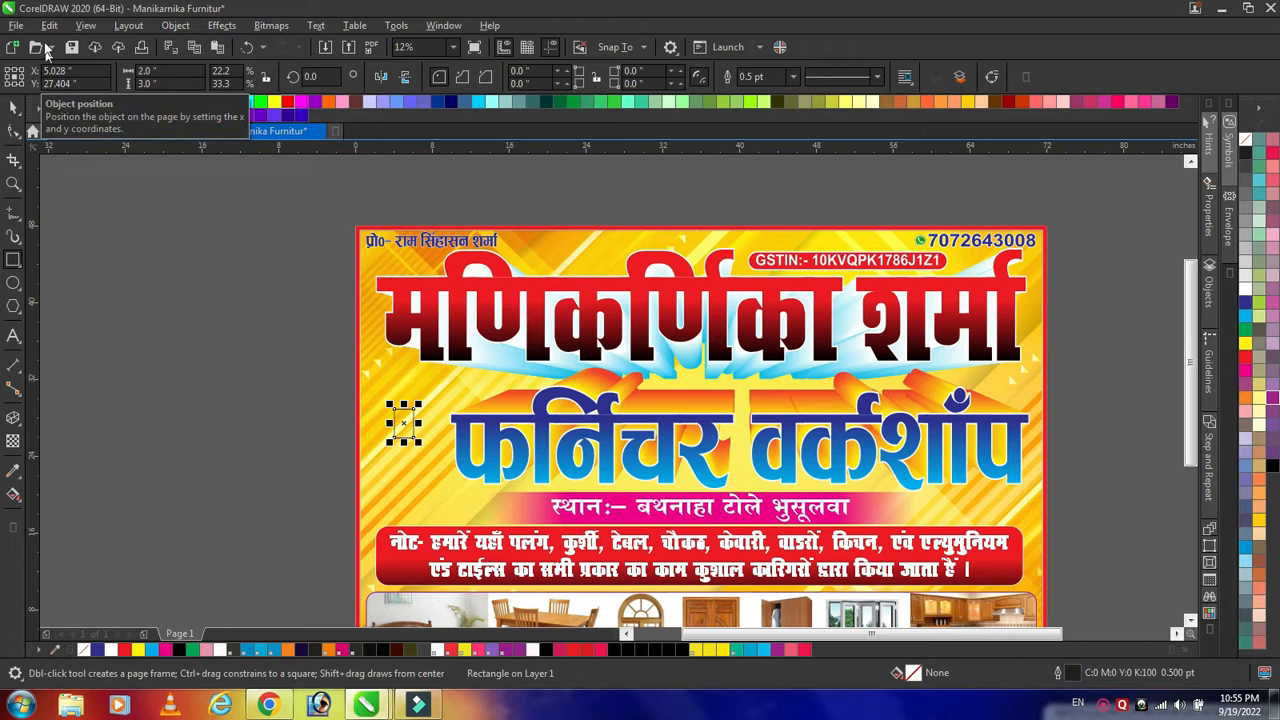
left_click_drag(418, 404, 447, 473)
- Round the rectangle's corners to a radius of about 0.6 inches
scroll(385, 431, "up", 1)
key("F10")
left_click_drag(356, 374, 368, 392)
key("space")
- Fill the rounded rectangle with red and give it a white 16 pt outline
left_click(1245, 358)
right_click(1245, 293)
key("F12")
left_click(540, 290)
left_click(512, 330)
left_click(771, 463)
left_click(233, 391)
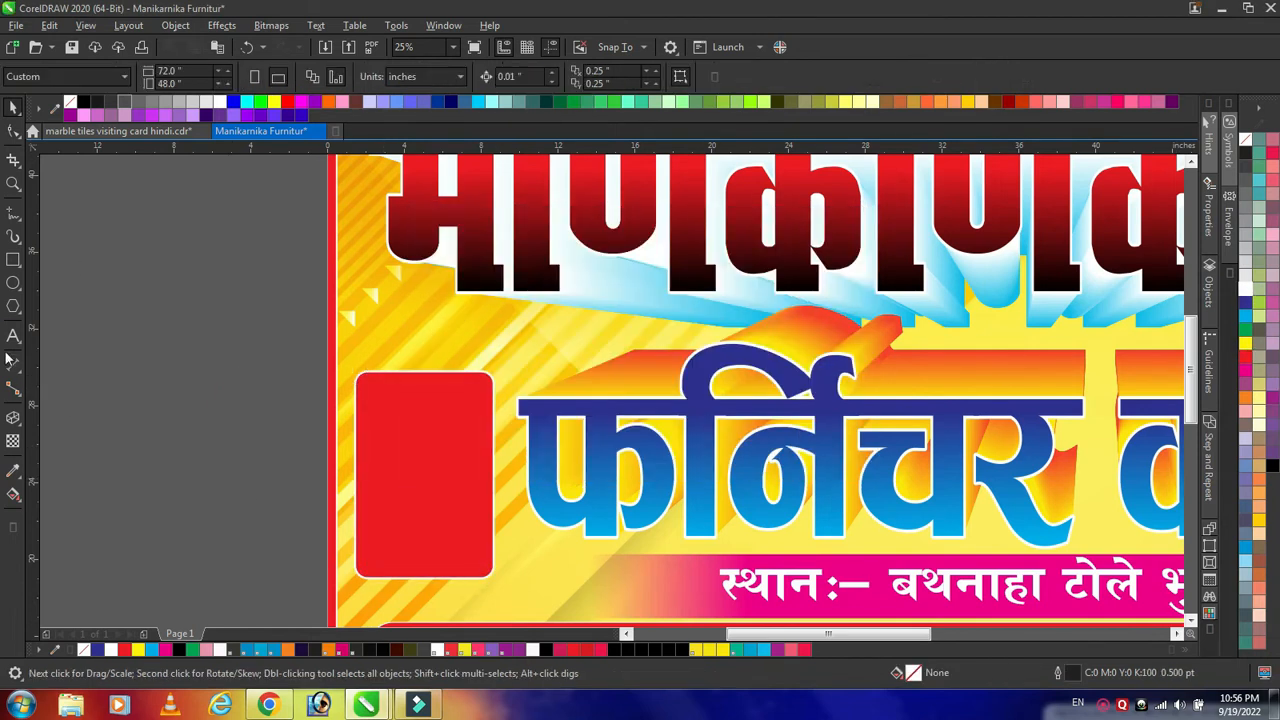
- Recolour the rounded rectangle orange (C0 M60 Y100 K0) and enlarge it slightly from its centre
left_click(475, 530)
left_click(1245, 398)
scroll(143, 397, "down", 1)
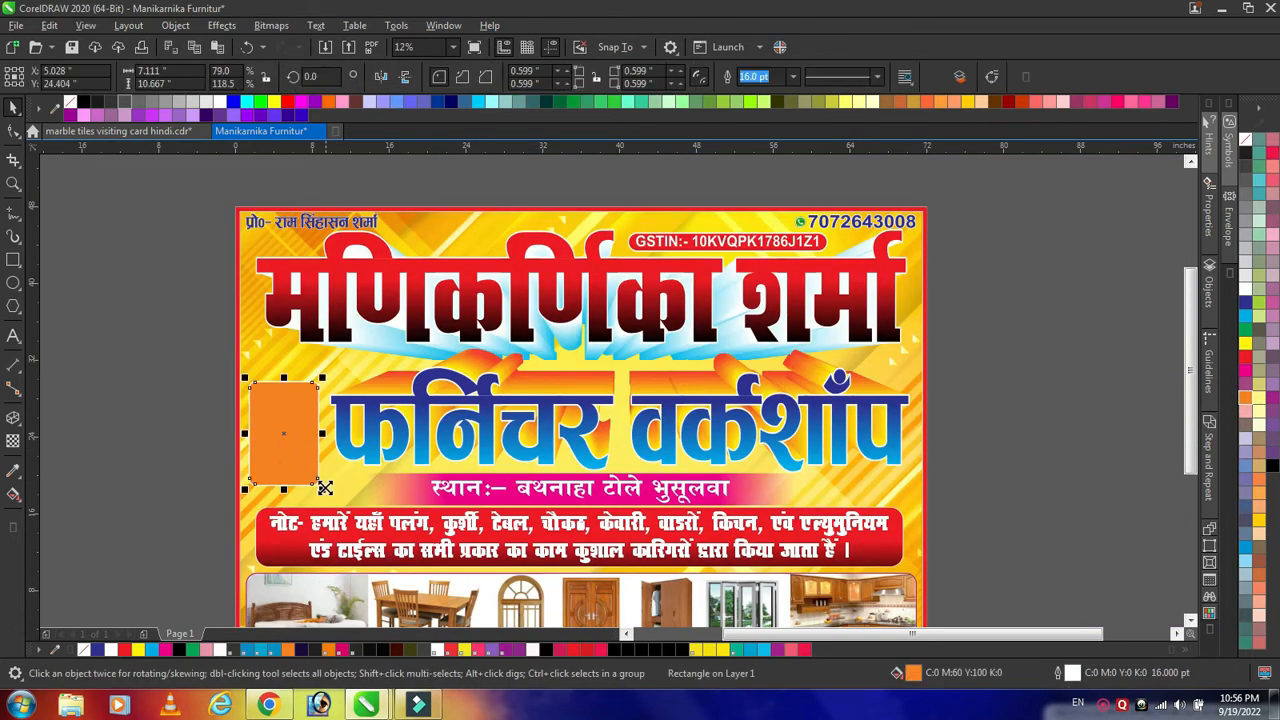
left_click(201, 447)
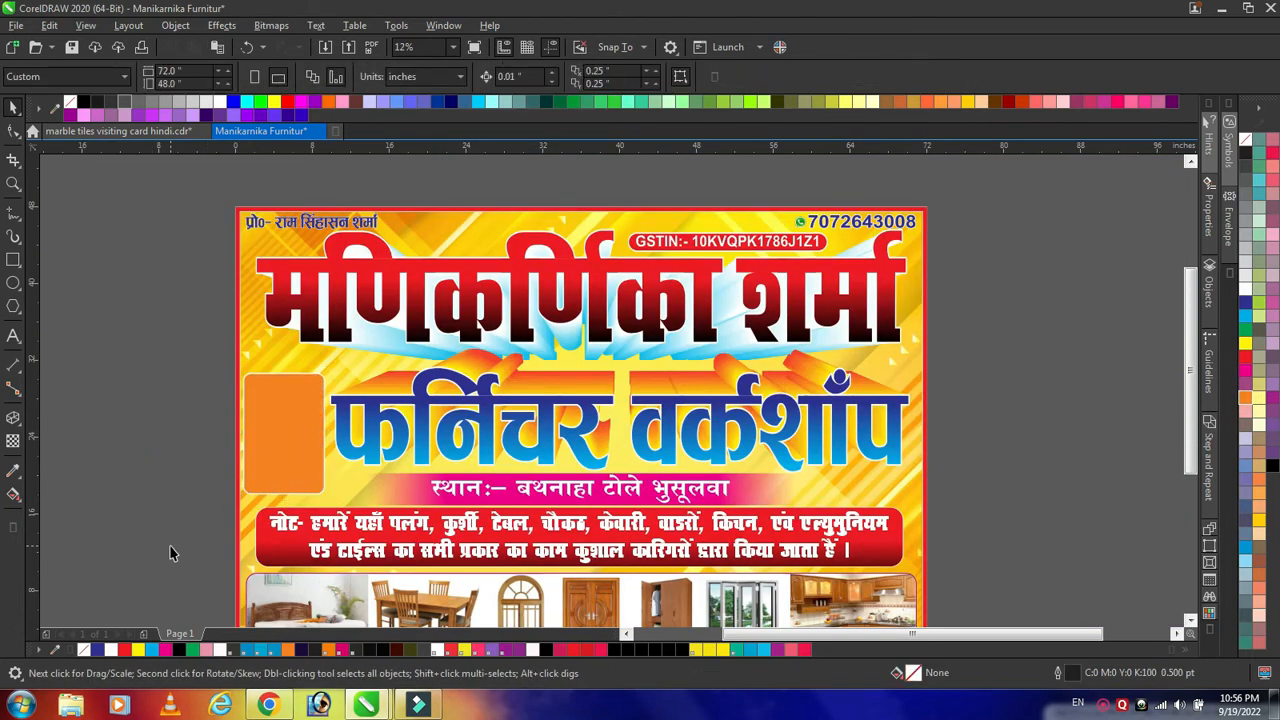
- Move the vanishing point of the lower heading's extrusion up and left, to about -21.4 and 17.8 inches
left_click(13, 417)
left_click_drag(600, 395, 406, 244)
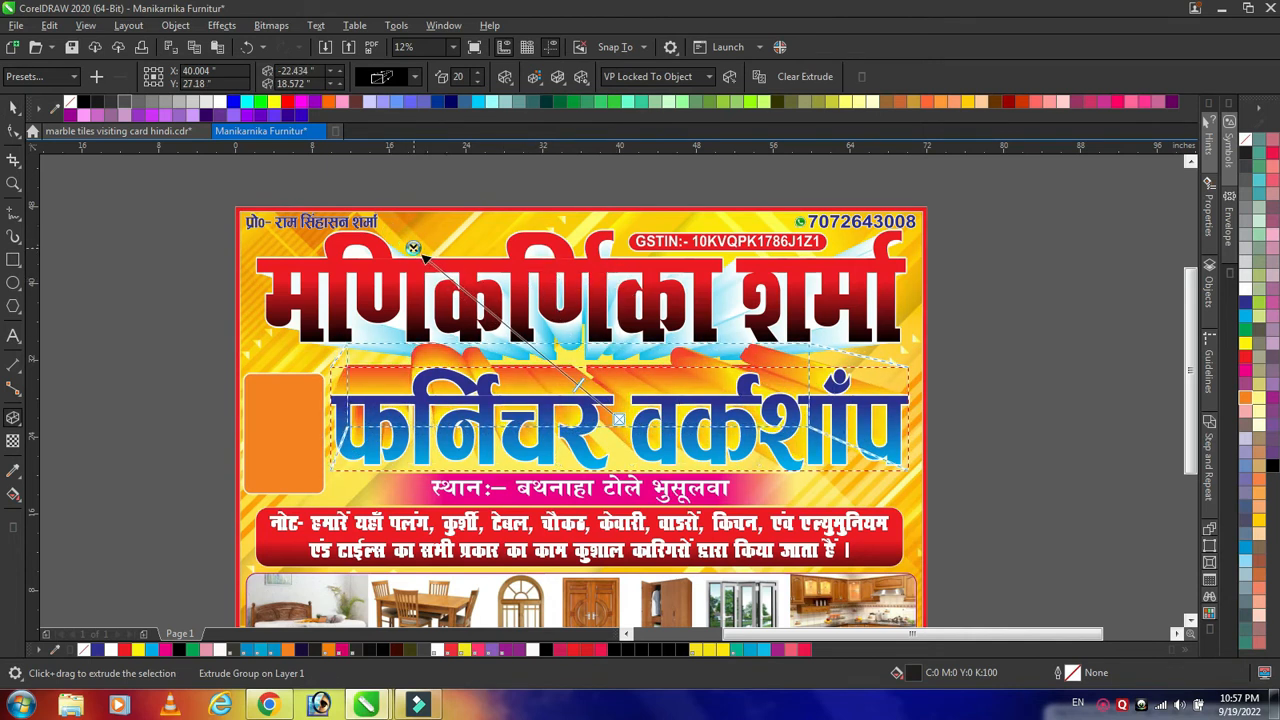
left_click(1010, 398)
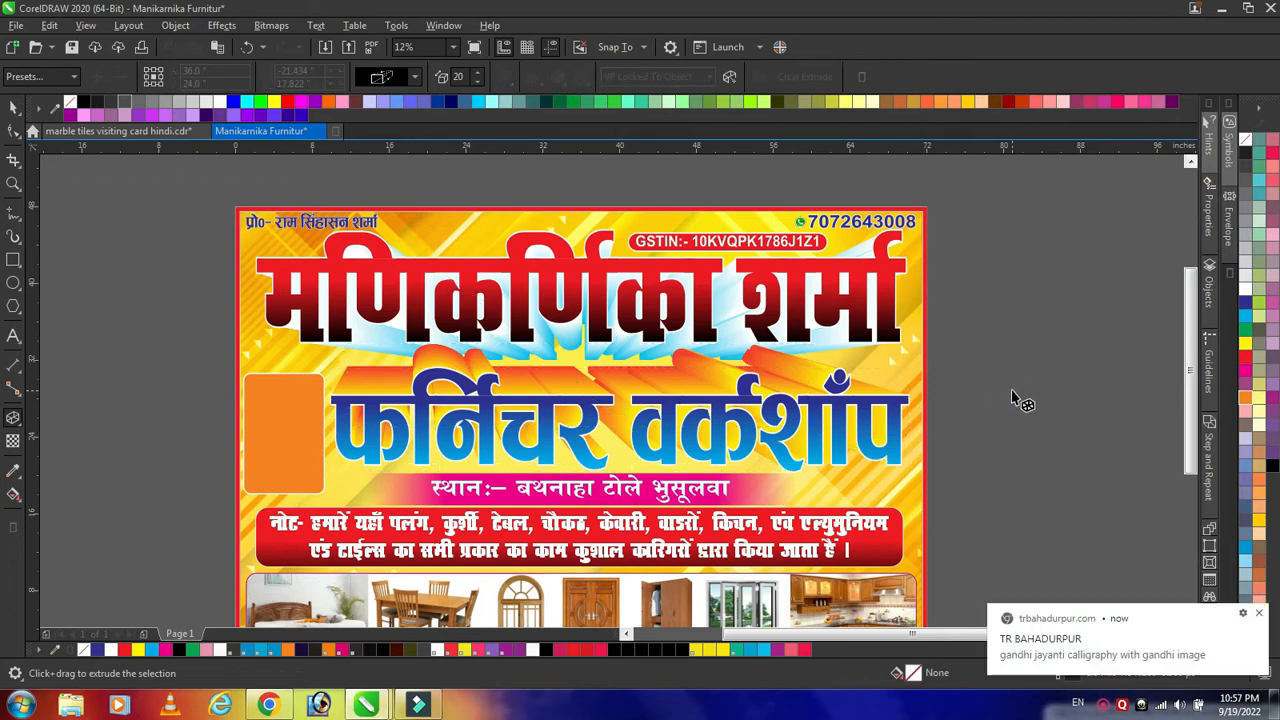
key("shift+F4")
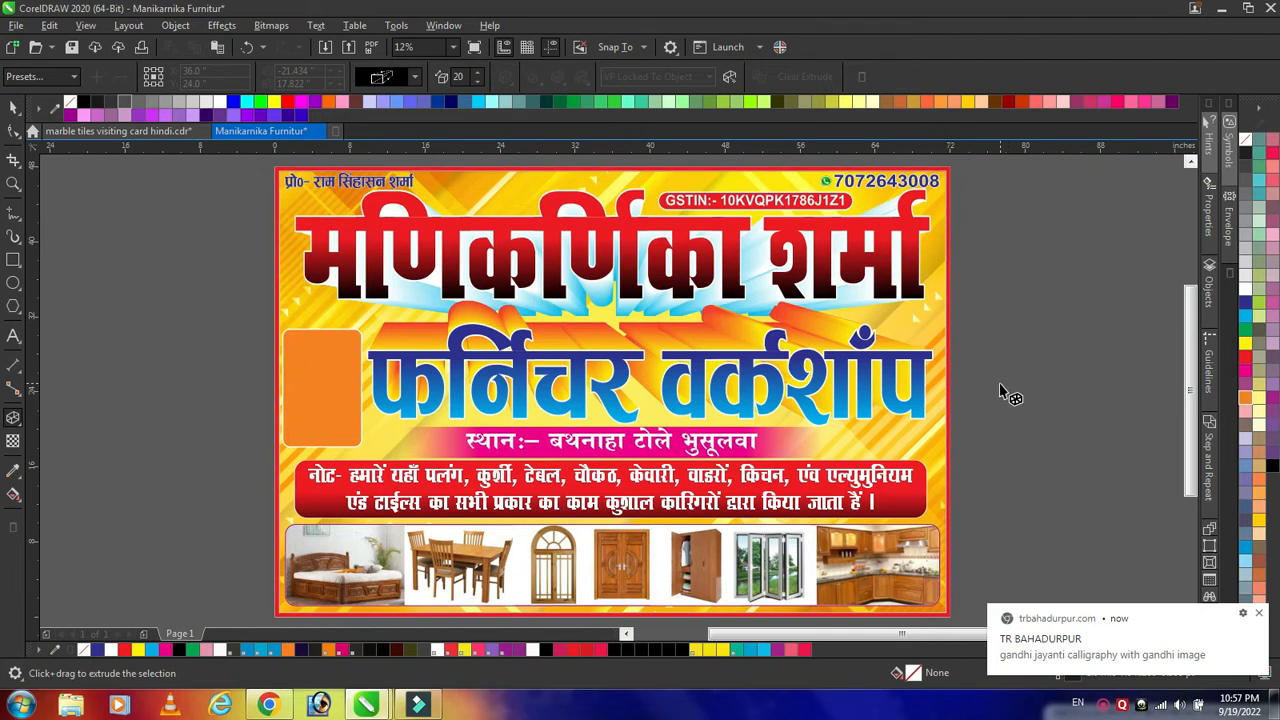
- Try the RAJ 08 font on the note text and undo the change
key("space")
left_click(772, 496)
left_click(555, 77)
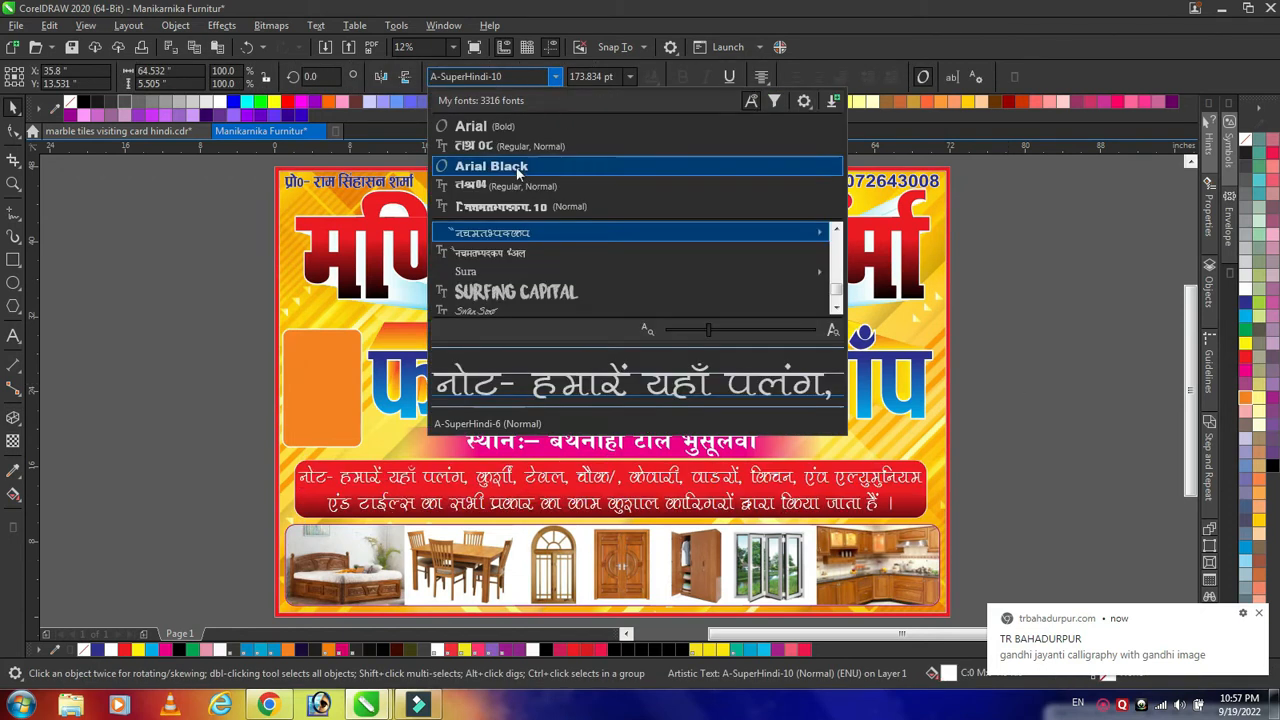
left_click(527, 152)
scroll(527, 487, "up", 3)
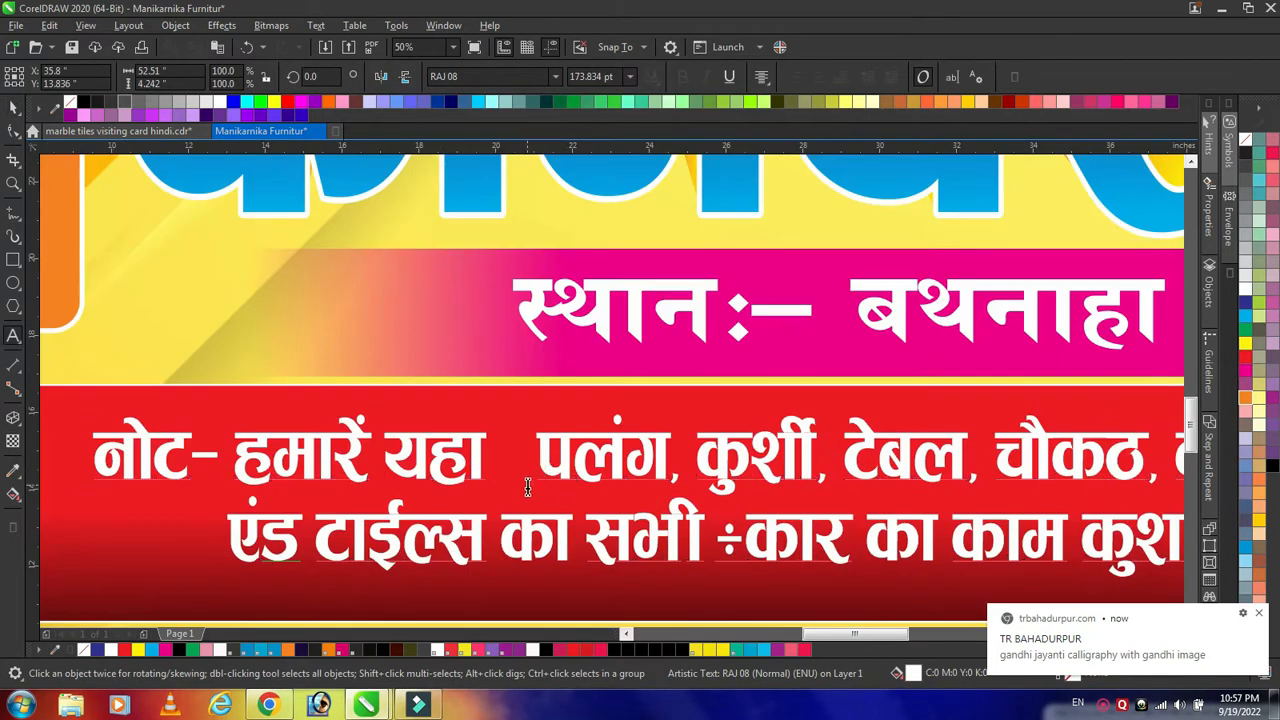
key("ctrl+z")
- Place a copy of the note text over the lower heading and colour the copy black
scroll(517, 486, "down", 2)
left_click_drag(517, 486, 497, 280)
right_click(497, 280)
left_click(1271, 465)
- Change the font of the note text in the red strip to RAJ 08
left_click(673, 454)
left_click(556, 77)
left_click(530, 131)
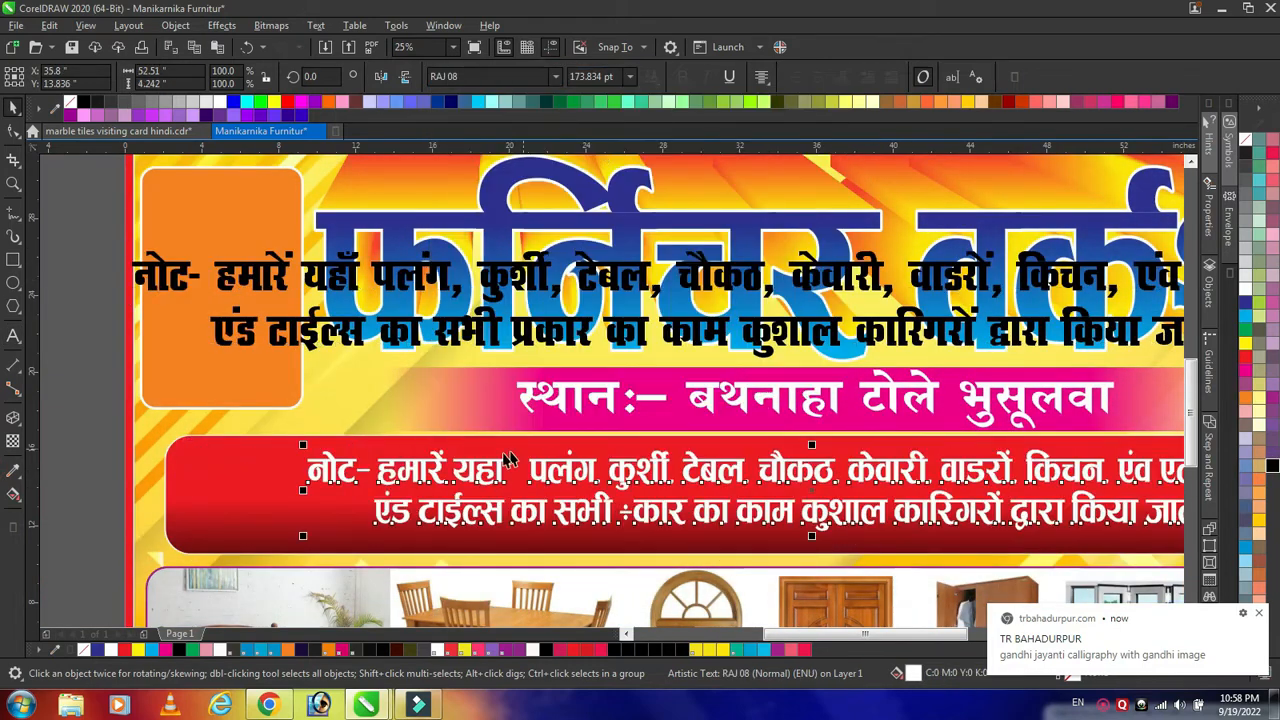
- Correct the broken characters in the note text so the words read यहाँ and प्रकार
key("BackSpace")
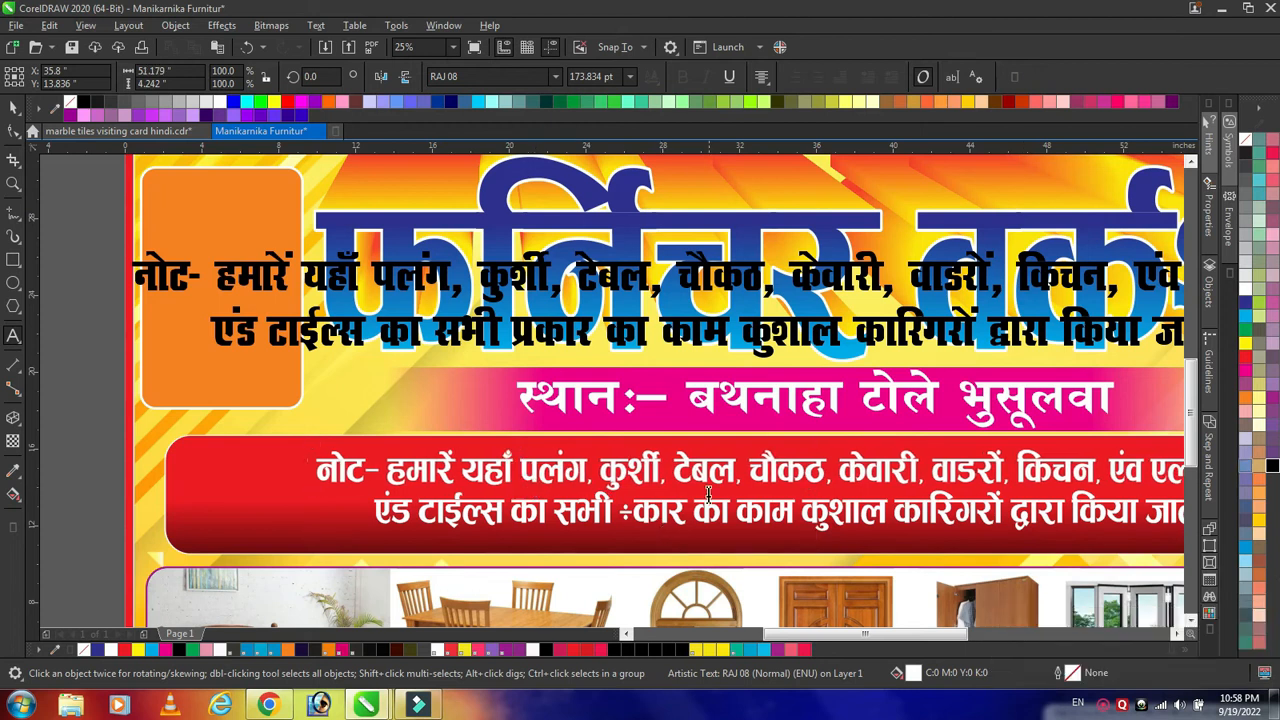
mouse_move(869, 640)
left_mouse_down()
mouse_move(980, 640)
mouse_move(856, 634)
left_mouse_up()
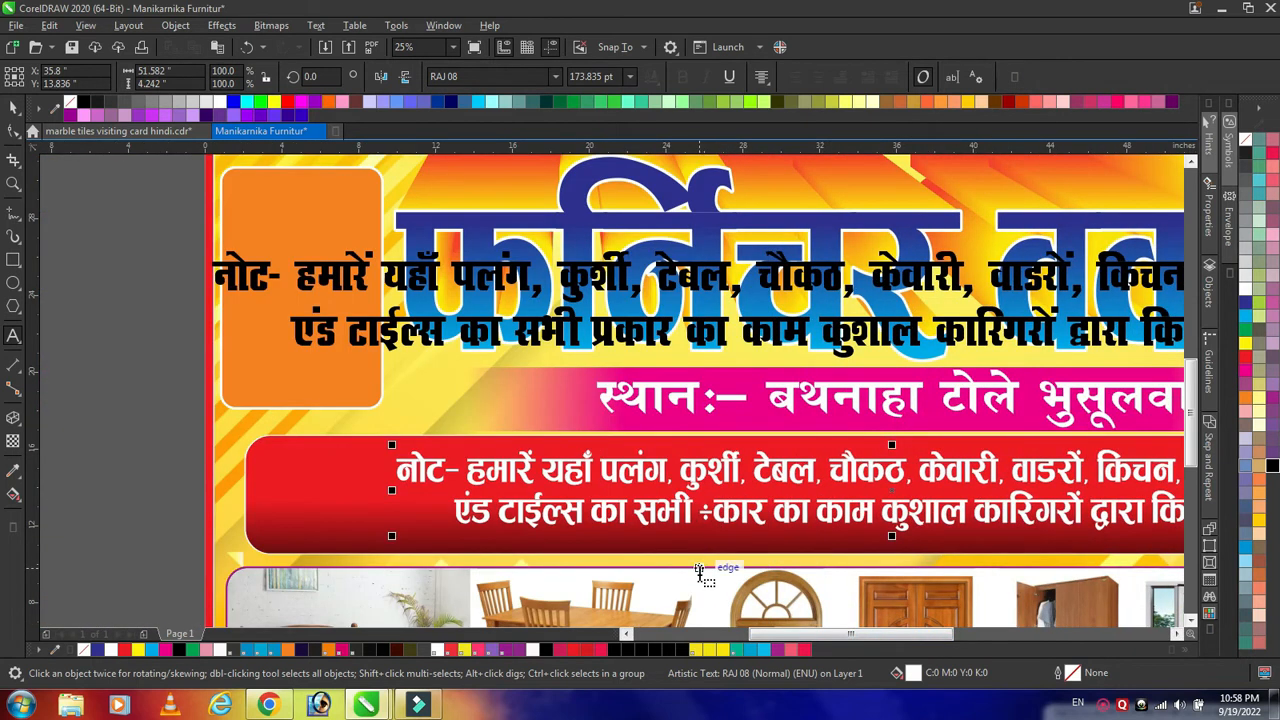
key("BackSpace")
type("i")
left_click_drag(855, 637, 913, 637)
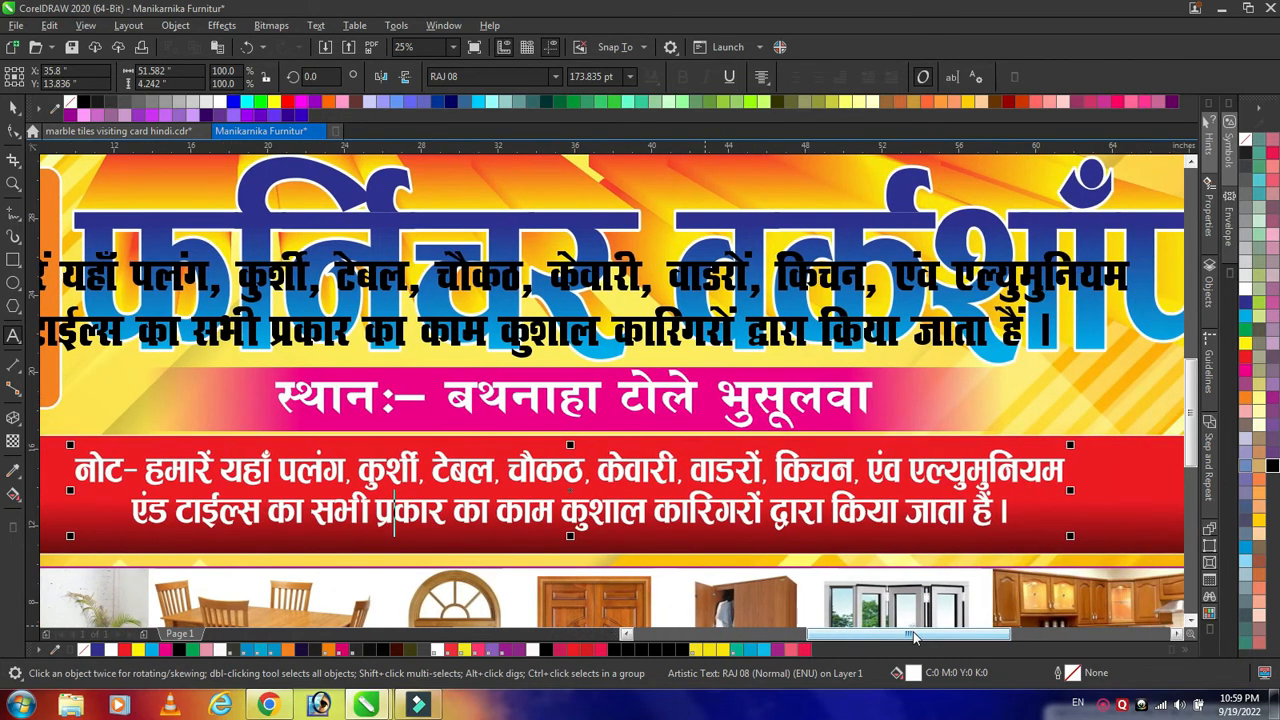
- Stretch the note text in width and height to fill the red strip
key("F4")
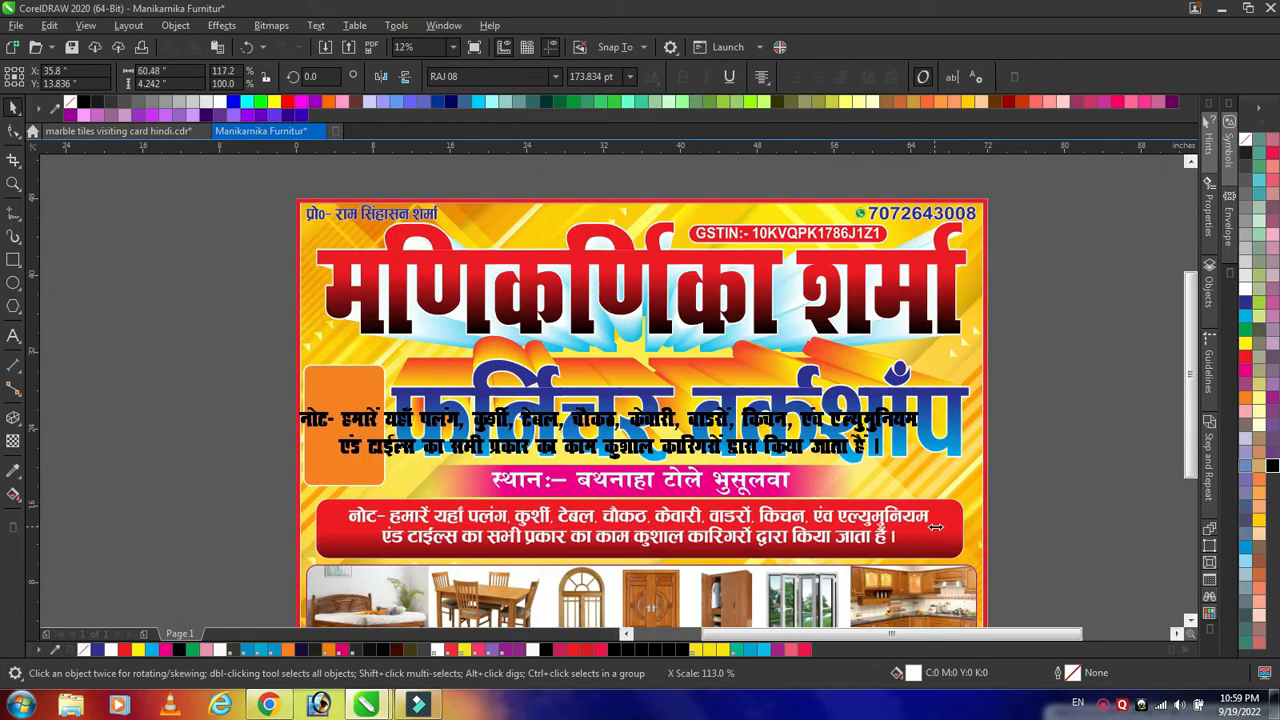
scroll(645, 568, "up", 3)
left_click_drag(614, 507, 616, 541)
scroll(655, 452, "down", 2)
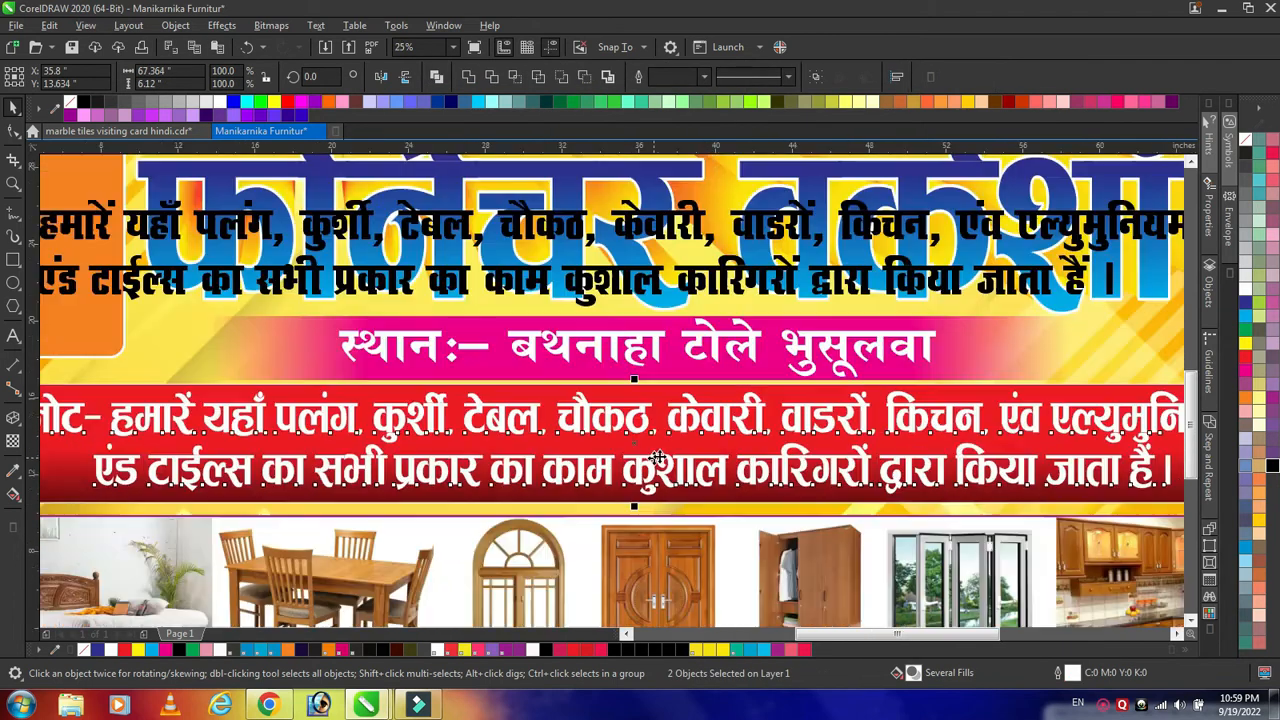
key("Escape")
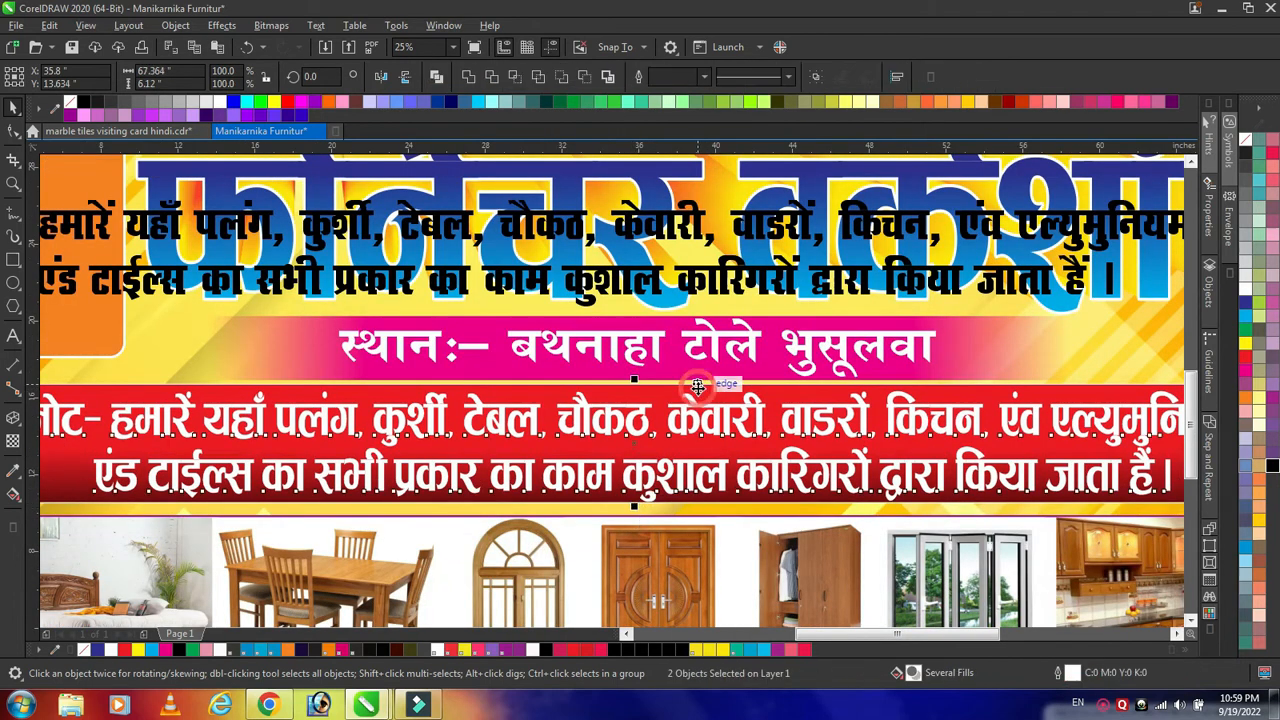
scroll(1063, 499, "down", 1)
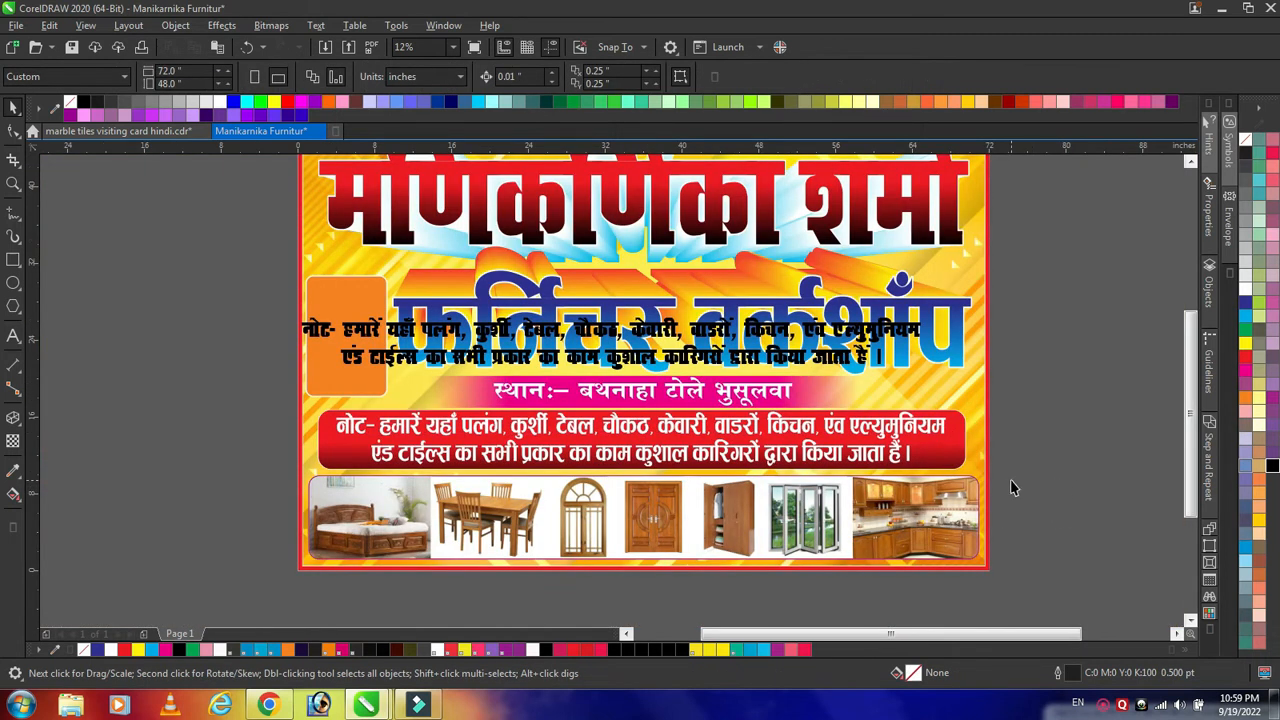
- Correct the vowel sign ी in the word सभी of the note text in the red strip
scroll(683, 476, "up", 3)
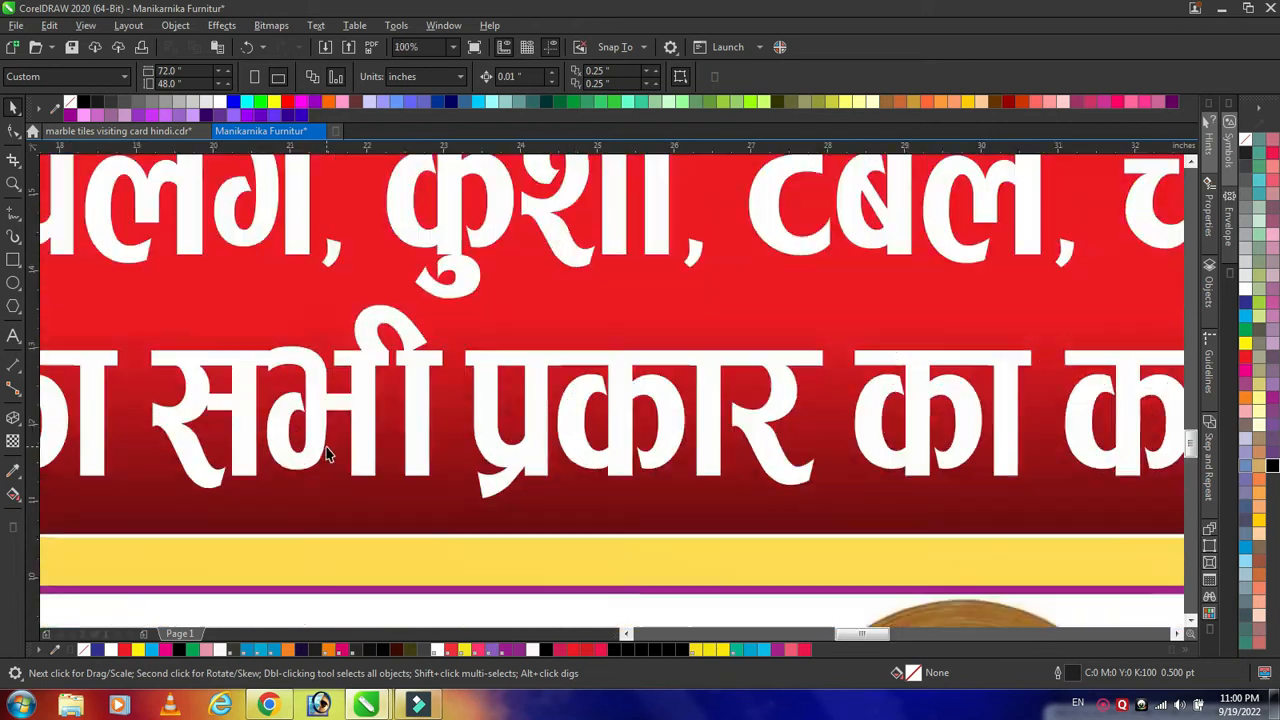
double_click(420, 456)
type("ी")
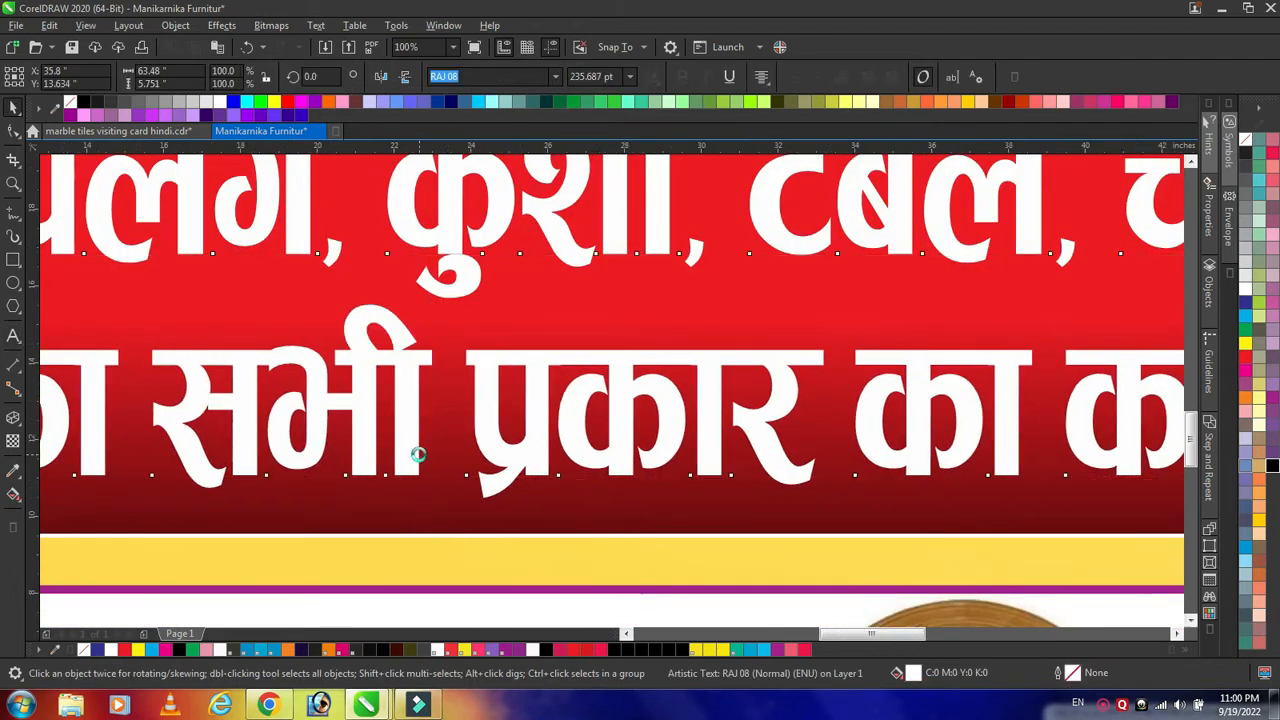
scroll(420, 456, "down", 2)
scroll(420, 456, "down", 1)
left_click(911, 466)
left_click(824, 452)
left_click(808, 450)
left_click(866, 452, "shift")
left_click(974, 451)
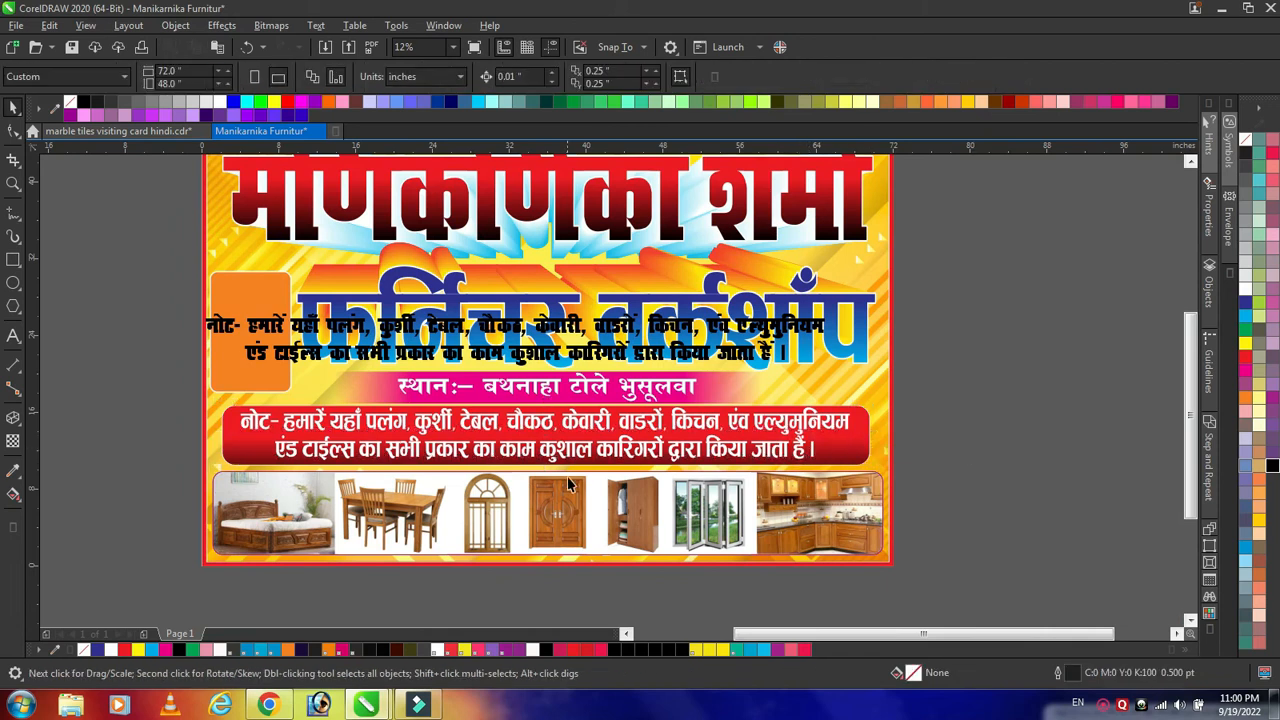
- Set the note strip's fountain fill to Repeat and Mirror and run it vertically from red to black across the strip's height
scroll(1102, 467, "up", 1)
left_click(1102, 467)
key("g")
left_click(537, 77)
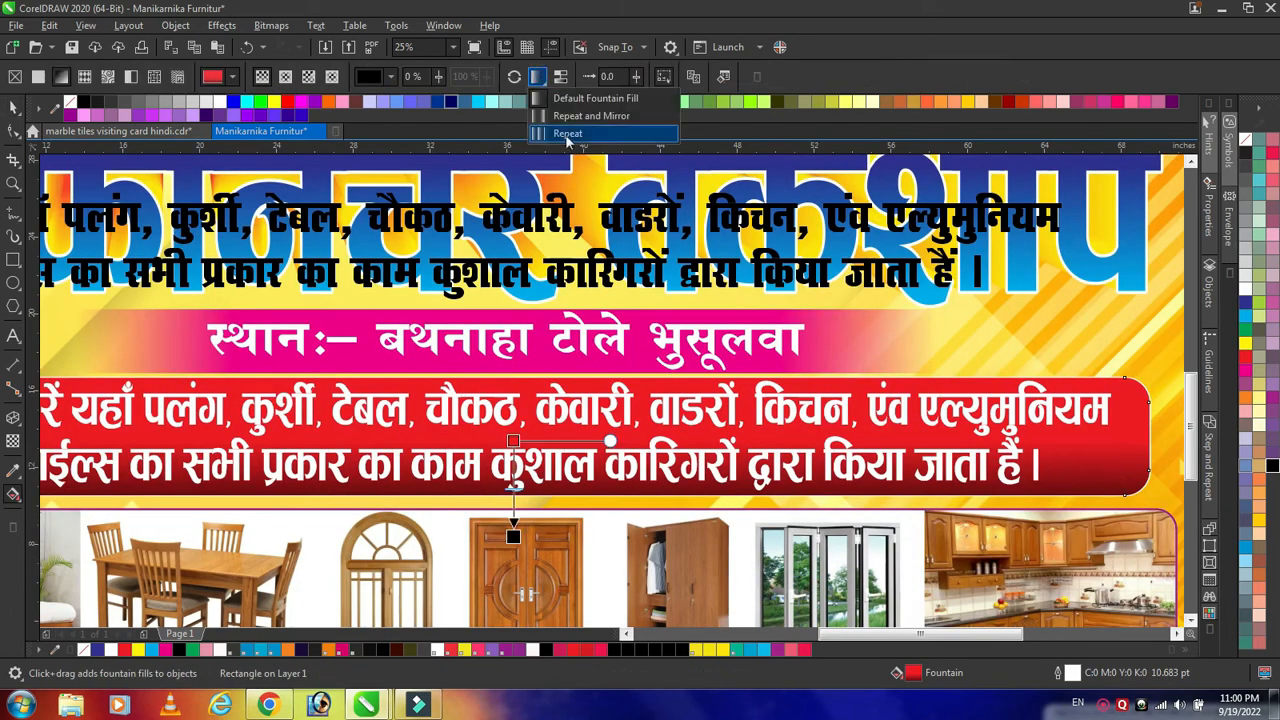
left_click(562, 118)
left_click_drag(507, 425, 508, 540)
left_click(507, 426)
left_click(508, 557)
left_click(1272, 465)
left_click_drag(508, 558, 506, 492)
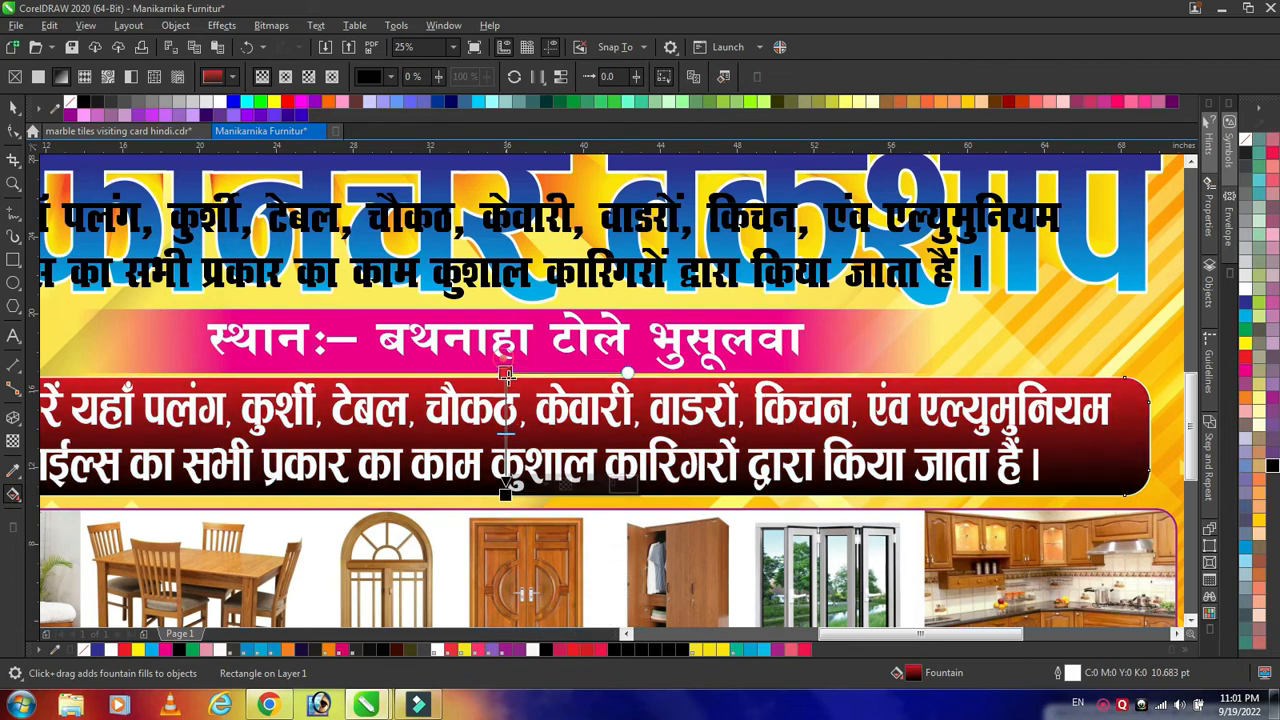
left_click_drag(506, 370, 505, 377)
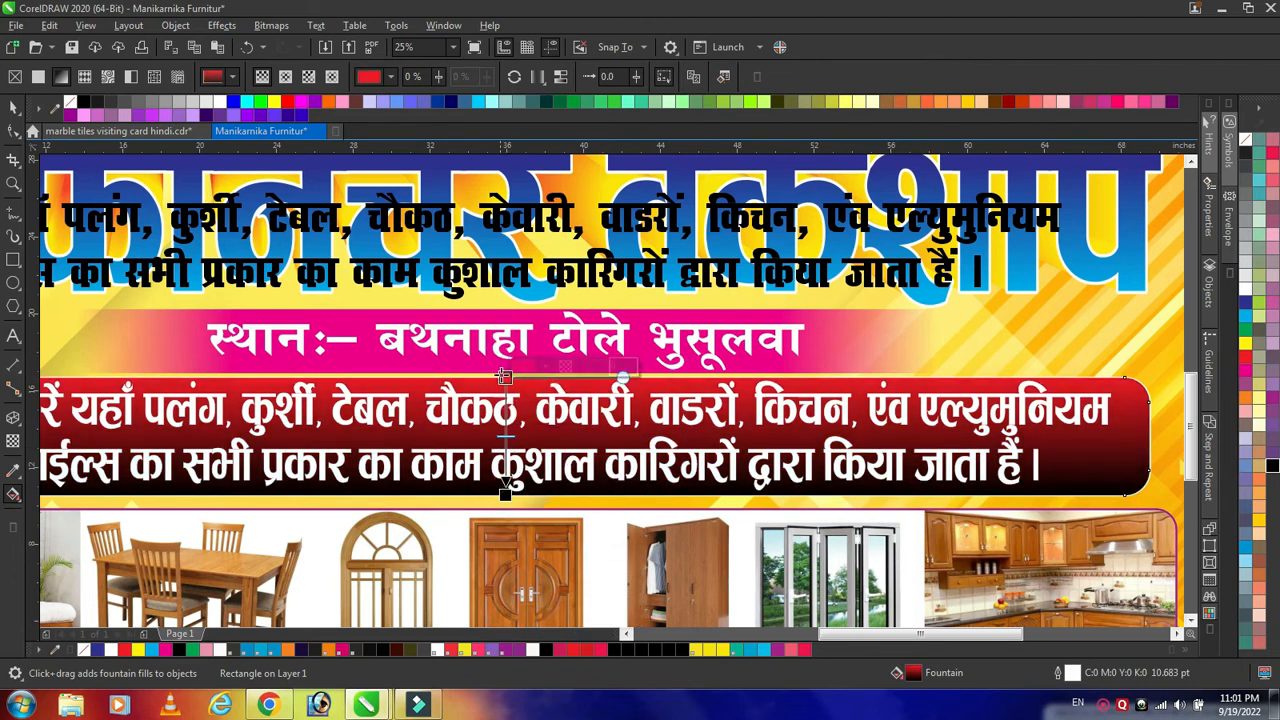
- Colour the upper end of the note strip's fountain fill black
left_click(1272, 465)
key("ctrl+z")
key("ctrl+shift+z")
right_click(508, 438)
key("Escape")
- Add three red colour stops between the black ends of the note strip's fountain fill
left_click(505, 430)
double_click(505, 430)
left_click(1247, 358)
double_click(505, 401)
left_click(1244, 360)
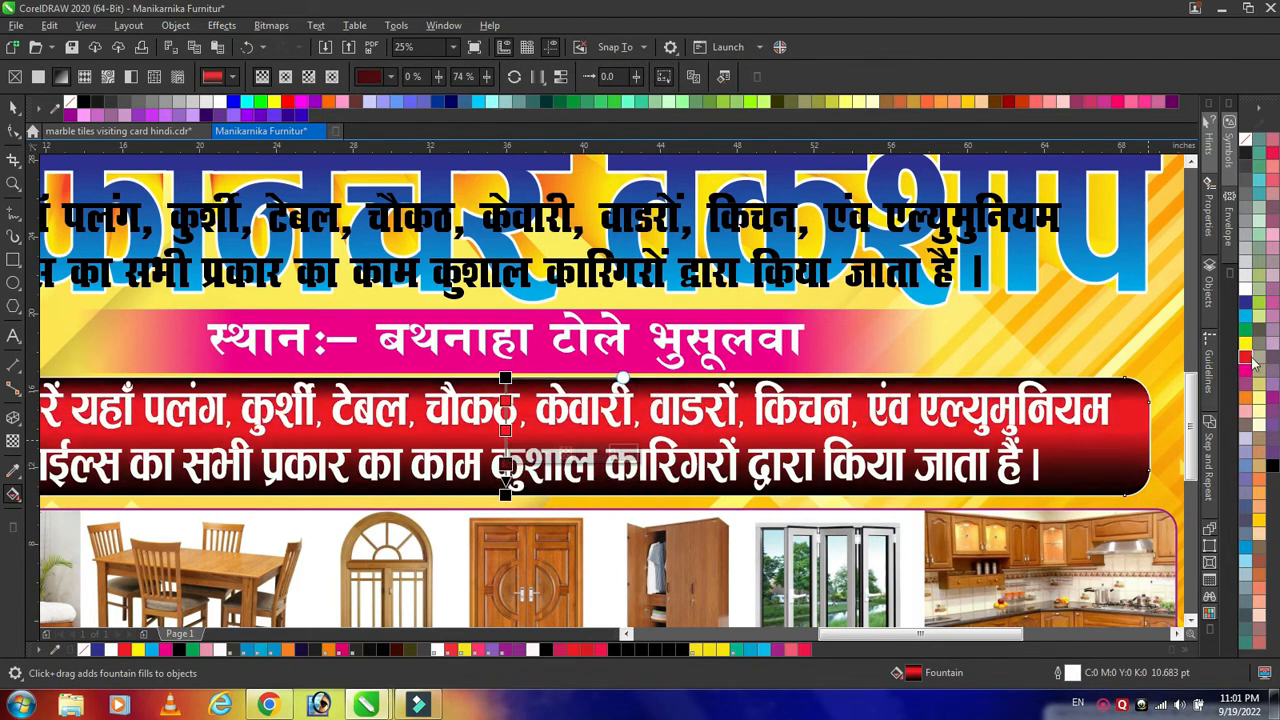
double_click(506, 465)
left_click_drag(506, 465, 506, 471)
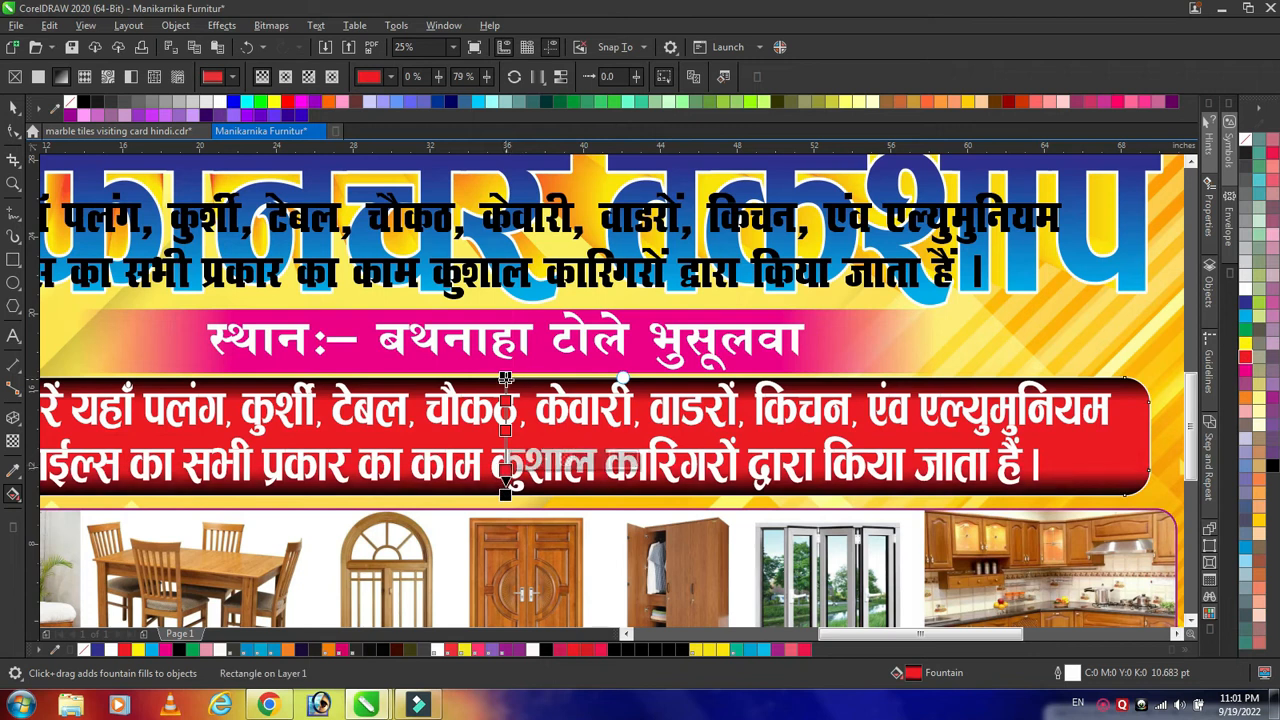
- Move both black ends of the fountain fill slightly beyond the note strip's upper and lower edges
left_click_drag(506, 378, 506, 373)
left_click_drag(506, 495, 506, 509)
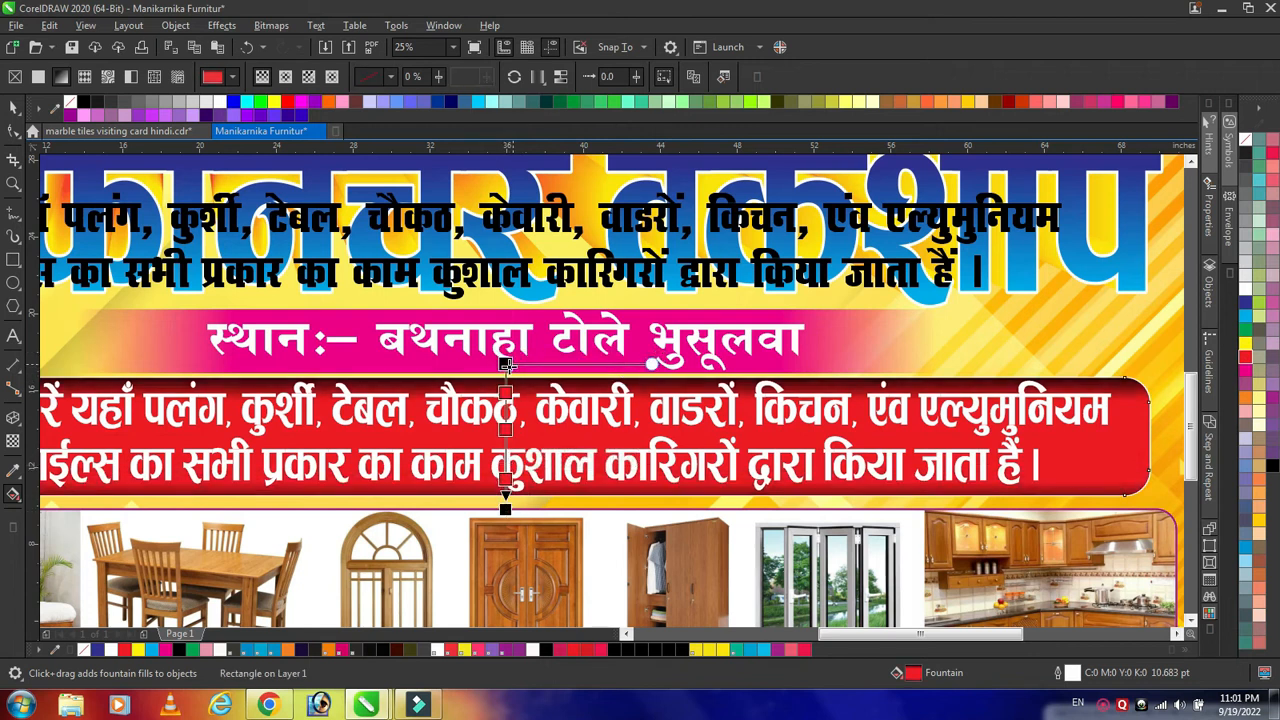
left_click(506, 364)
scroll(509, 367, "up", 1)
scroll(508, 370, "down", 1)
key("space")
scroll(506, 382, "down", 1)
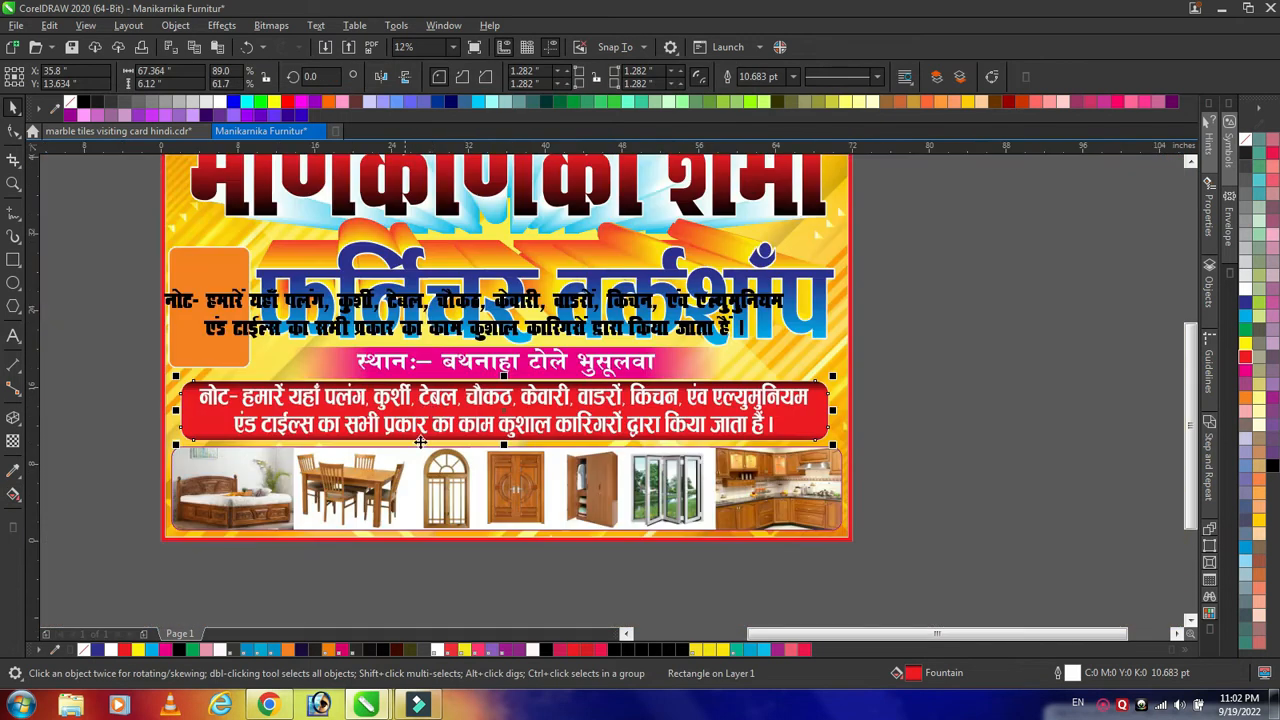
- Place a centred, narrower copy of the note strip about 65.4 in wide and order it behind the note text
left_click_drag(832, 412, 822, 411)
right_click(822, 411)
scroll(822, 411, "up", 1)
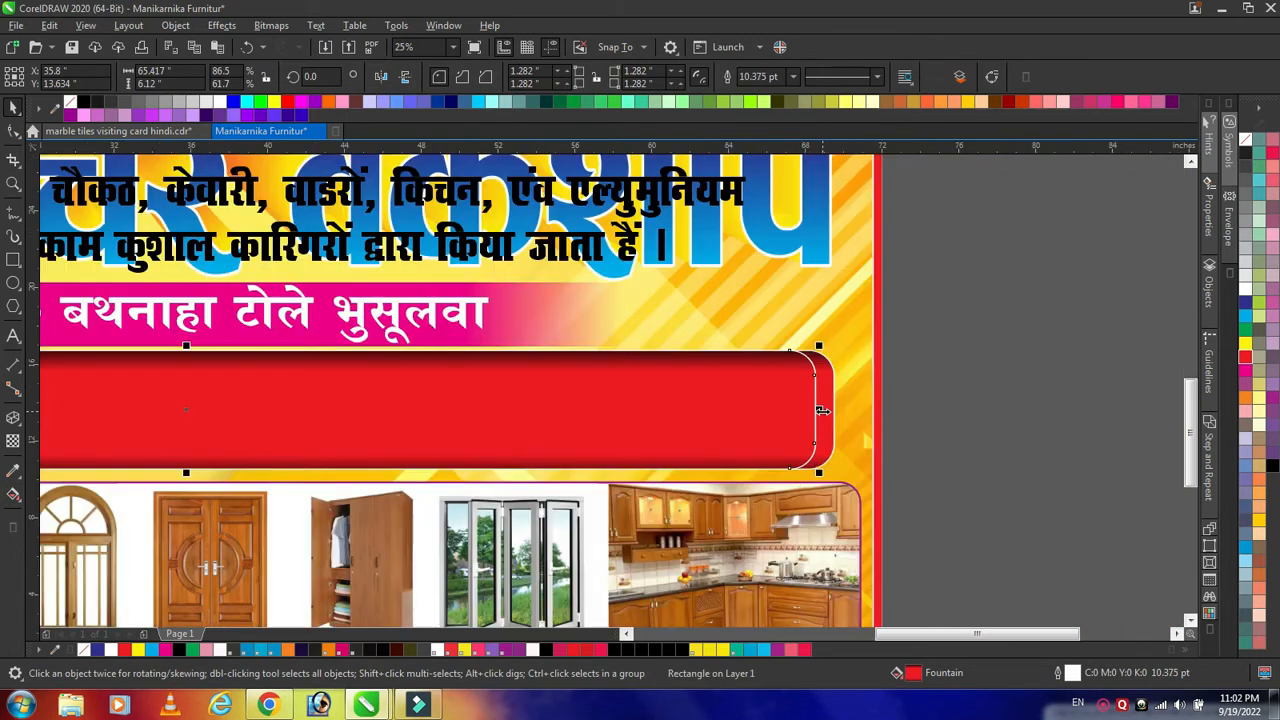
key("ctrl+Page_Down")
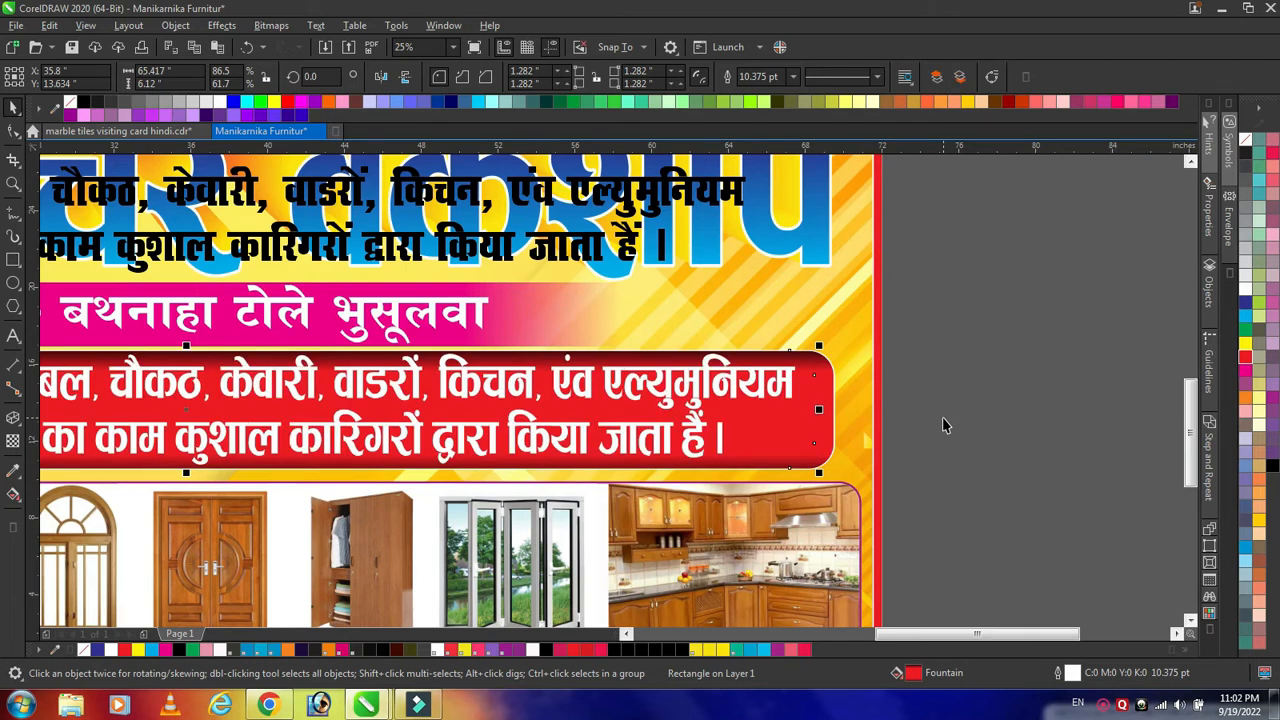
- Try yellow, purple and crimson on the wider backing strip, and fill it with cyan
key("ctrl+z")
key("ctrl+z")
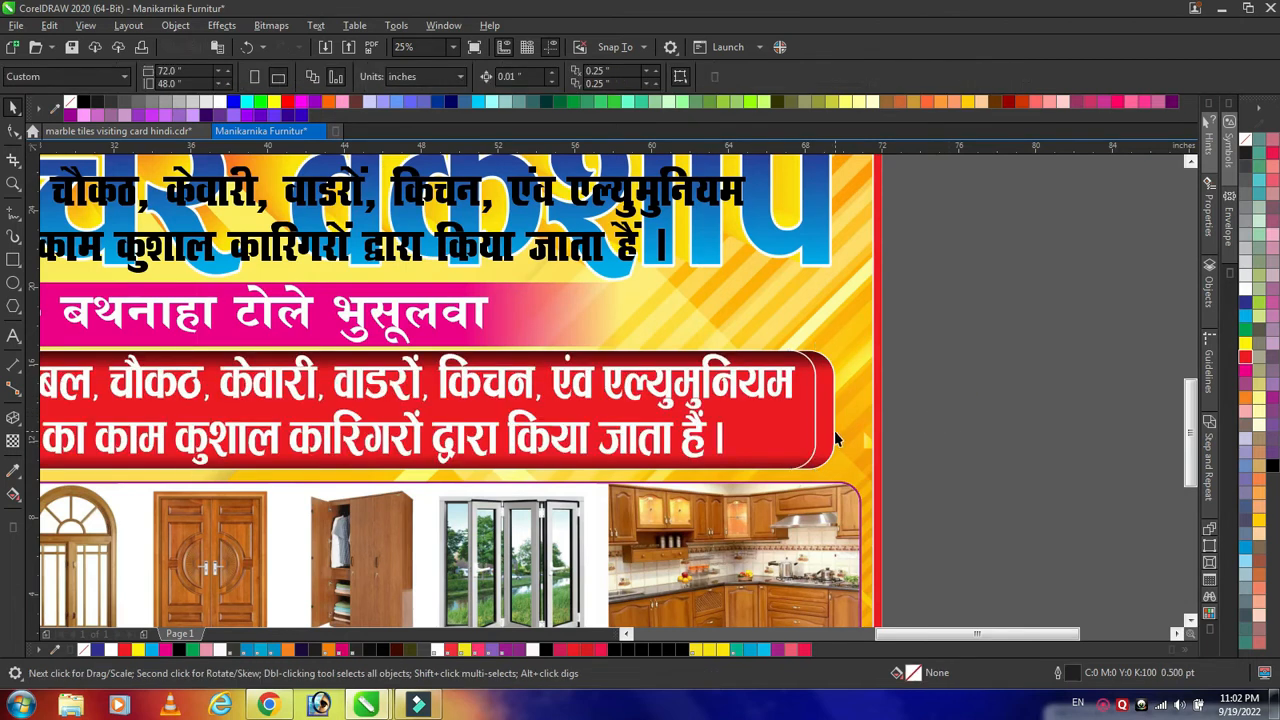
key("ctrl+z")
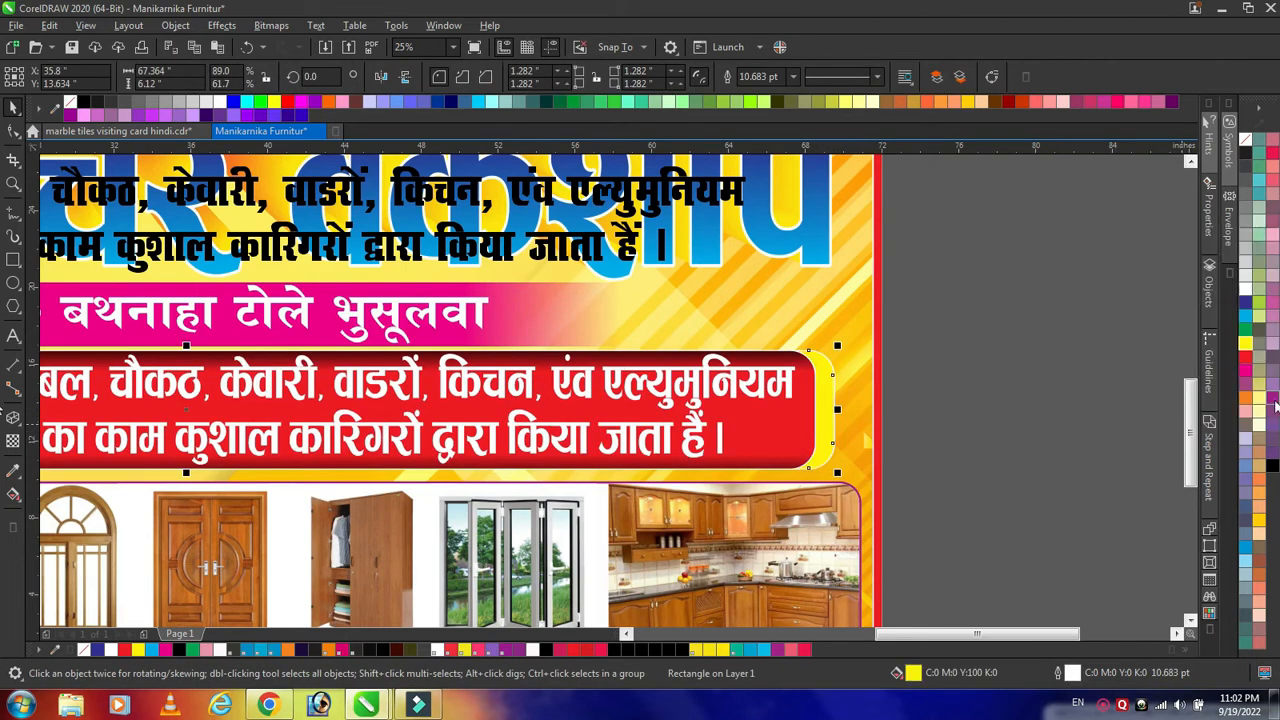
scroll(1050, 430, "down", 1)
left_click_drag(285, 425, 367, 438)
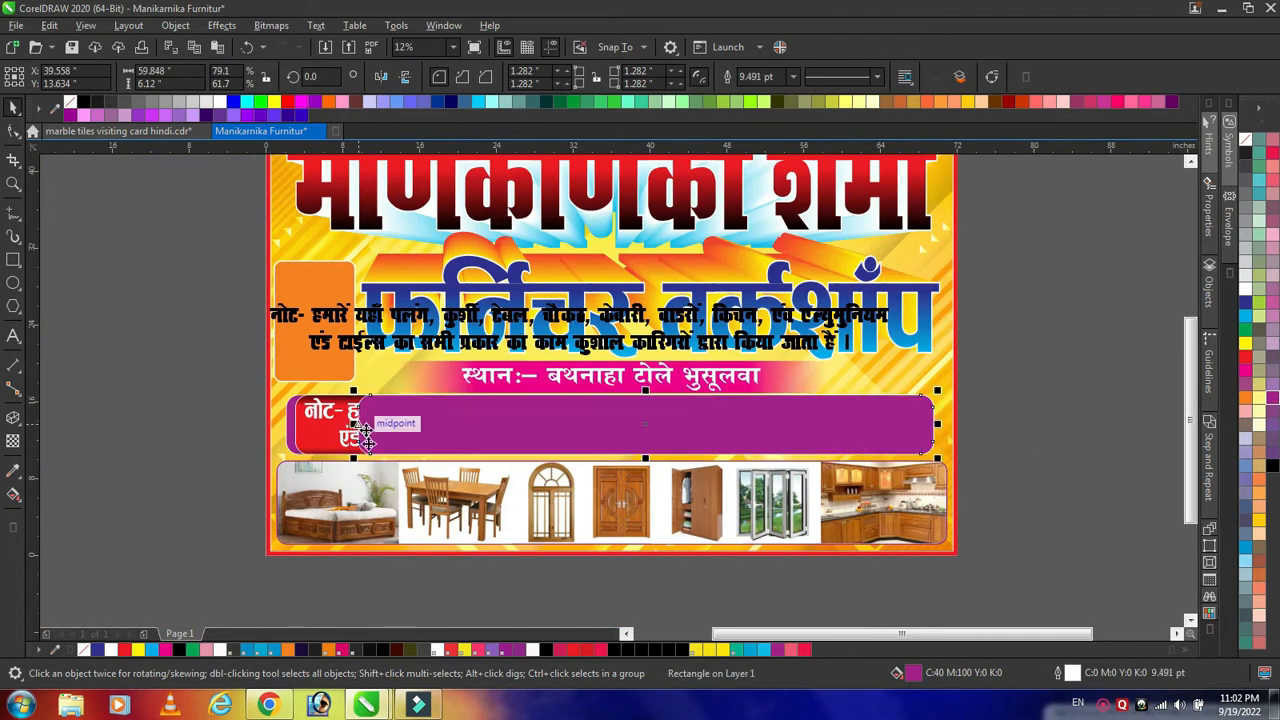
left_click(1245, 316)
left_click(1273, 155)
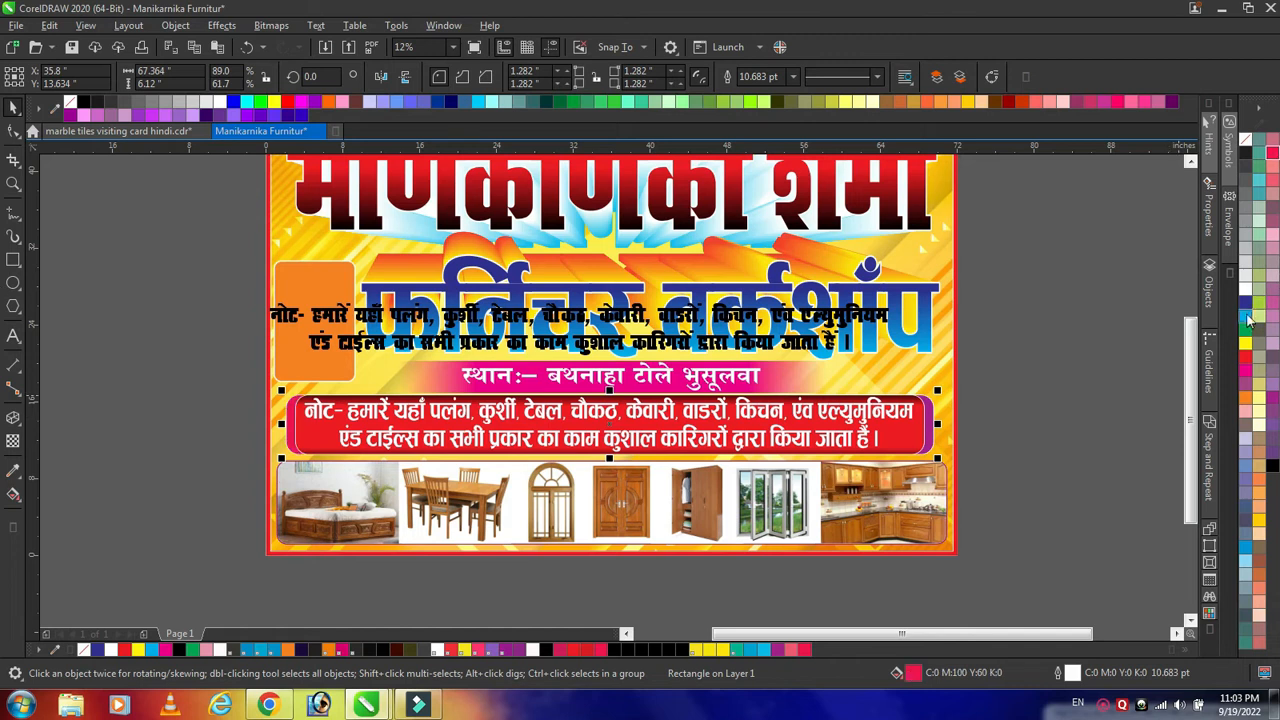
- Shorten a dark blue (C100 M100) copy of the backing strip so only its left end is covered
left_click(515, 455)
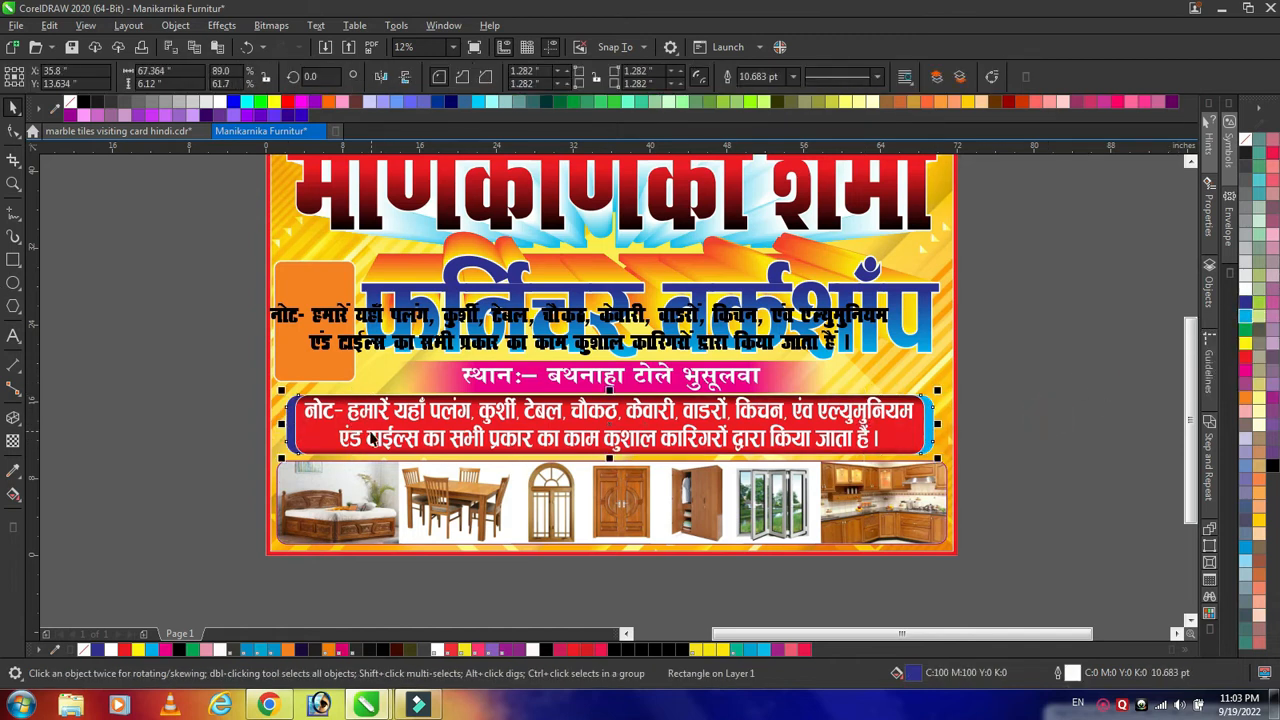
left_click_drag(936, 425, 455, 425)
left_click(992, 434)
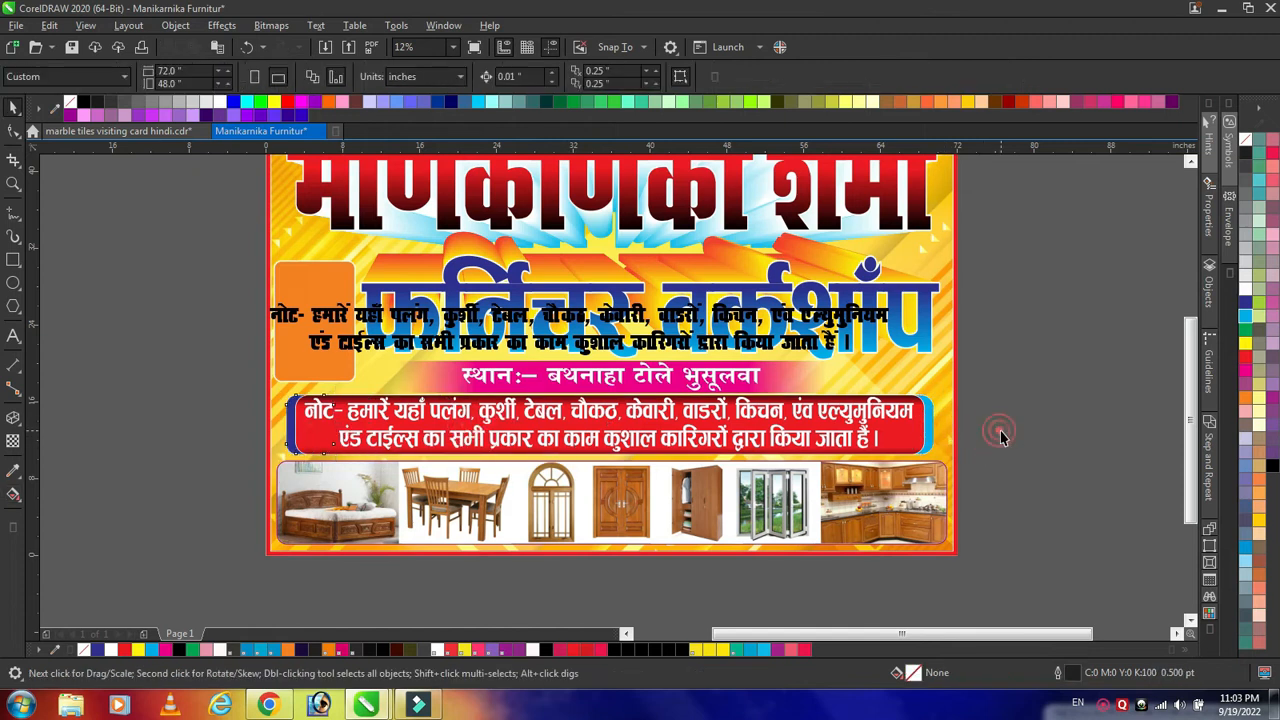
- Apply a fountain fill to the cyan right end of the backing strip and turn it horizontal
scroll(926, 428, "up", 2)
left_click(937, 440)
key("g")
left_click_drag(866, 316, 957, 477)
left_click(1272, 466)
left_click_drag(866, 316, 894, 418)
left_click_drag(962, 485, 1012, 417)
- Add dark blue to the right end's fountain fill and tighten its blend with the cyan
left_click(1014, 416, "shift")
left_click(943, 463)
left_click(1248, 305)
left_click_drag(988, 418, 961, 418)
key("space")
key("g")
key("space")
- Give the dark blue left end of the backing strip a horizontal fountain fill blending dark blue into cyan
scroll(977, 423, "down", 2)
left_click(944, 620)
left_click_drag(947, 633, 835, 633)
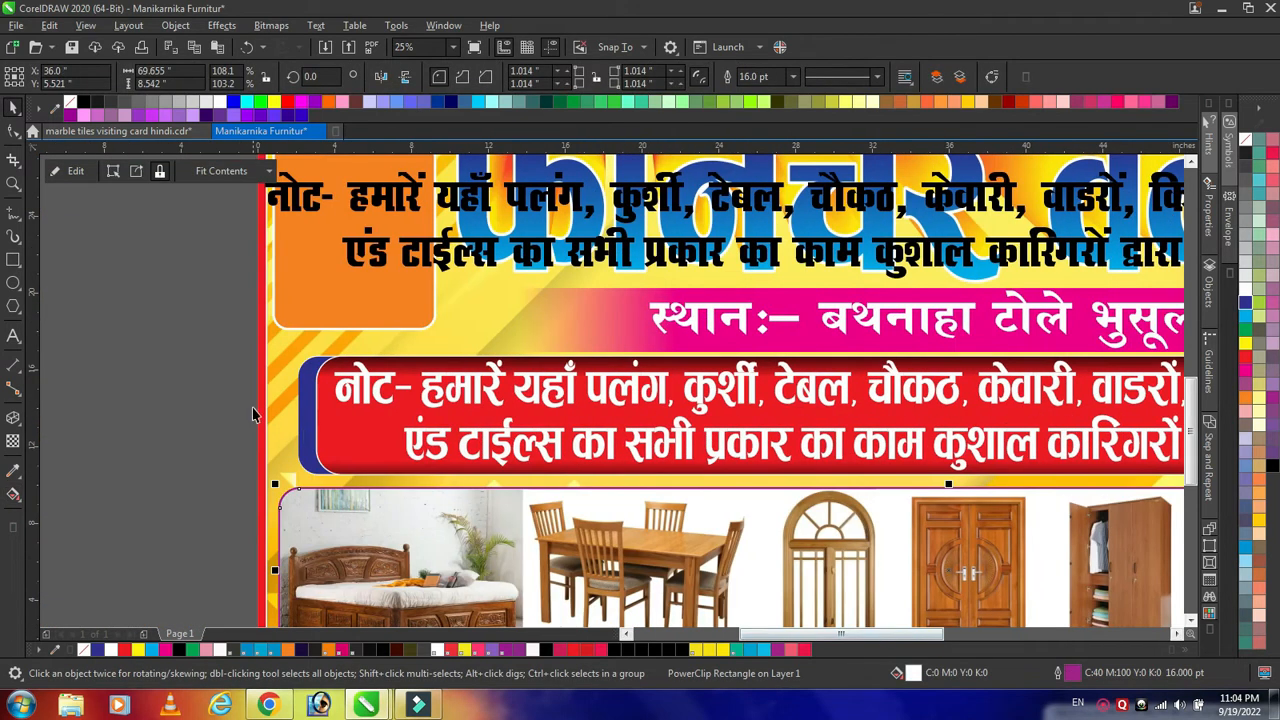
left_click(304, 431)
key("g")
mouse_move(294, 414)
left_mouse_down()
mouse_move(329, 414)
mouse_move(283, 410)
left_mouse_up()
left_click(1246, 316)
scroll(288, 417, "up", 1)
left_click_drag(369, 410, 346, 410)
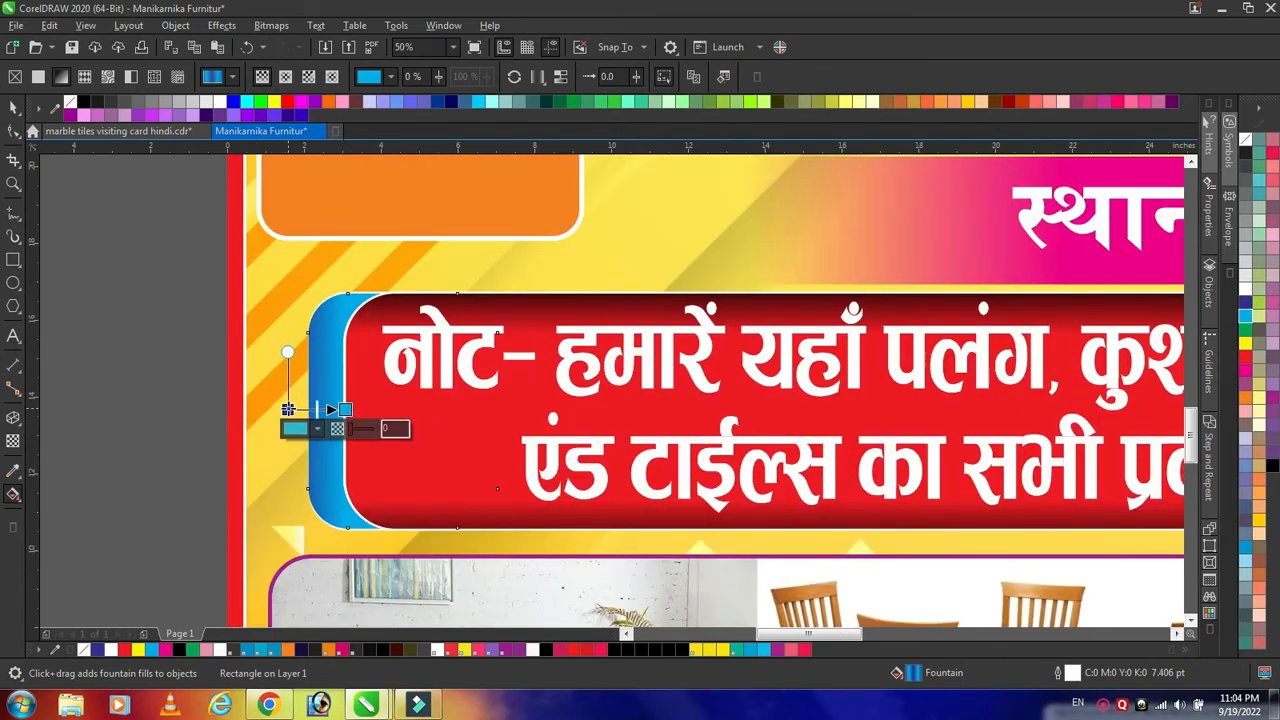
scroll(288, 409, "down", 2)
key("space")
left_click(226, 457)
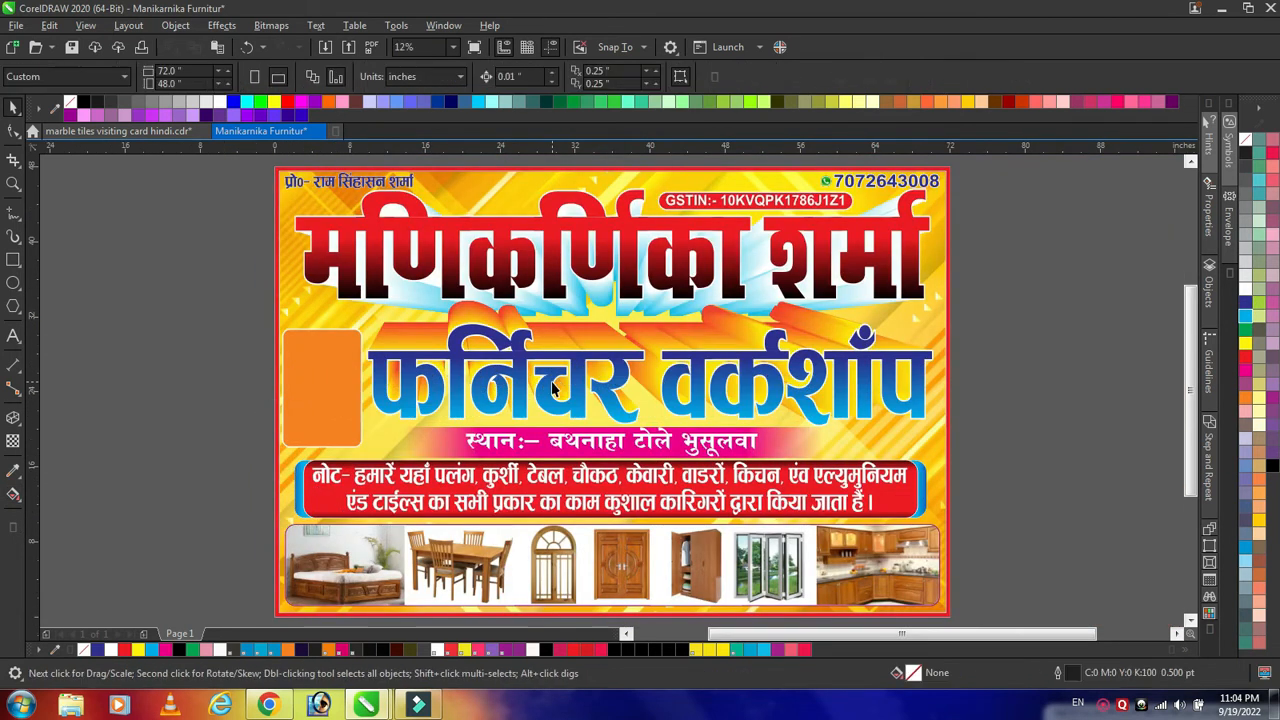
- Change the font of the upper main heading to RAJ 08
left_click(631, 276)
left_click(556, 78)
left_click(512, 126)
left_click(556, 79)
left_click(850, 298)
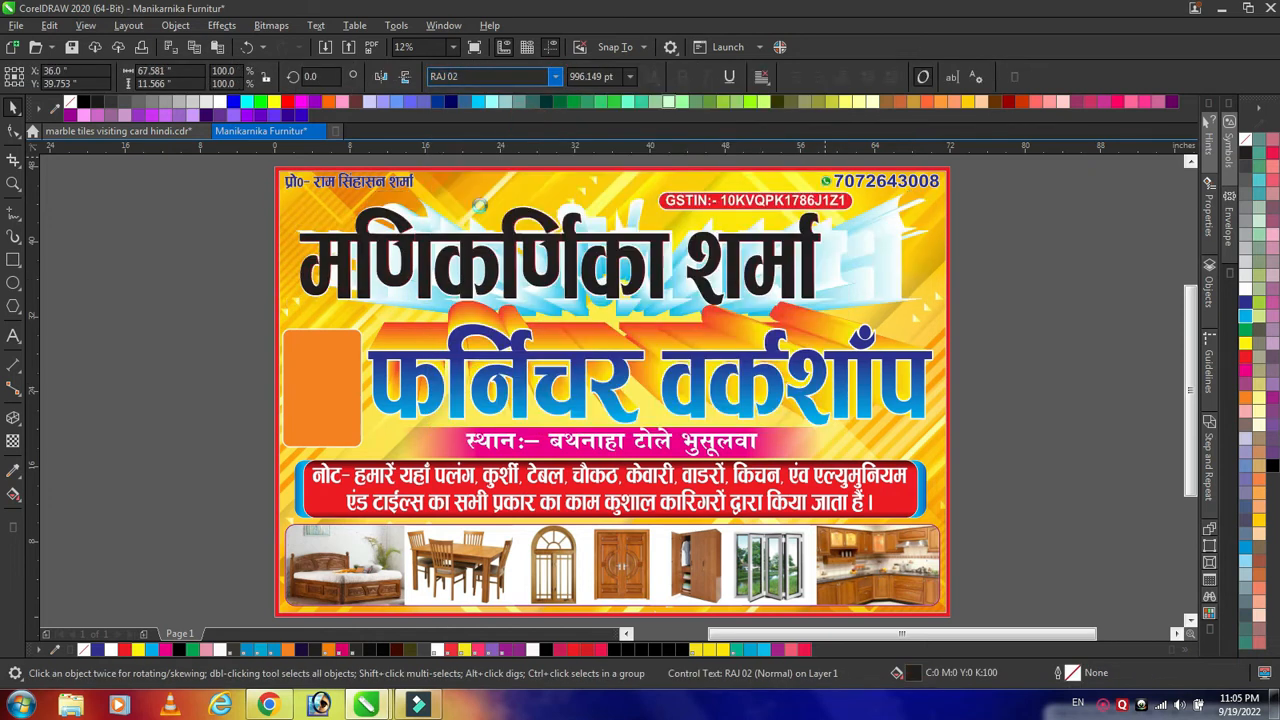
- Stretch the upper heading in width and height to about 66.2 × 11.9 in
left_click(756, 306)
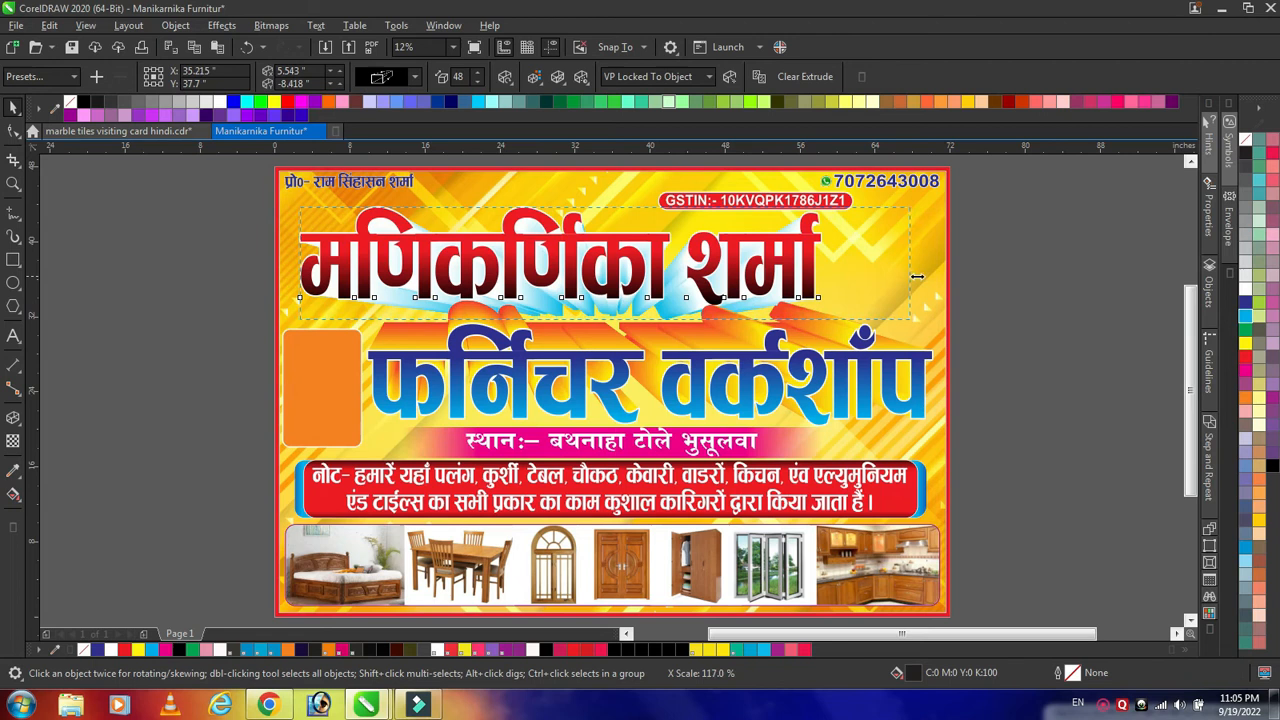
left_click_drag(917, 276, 925, 277)
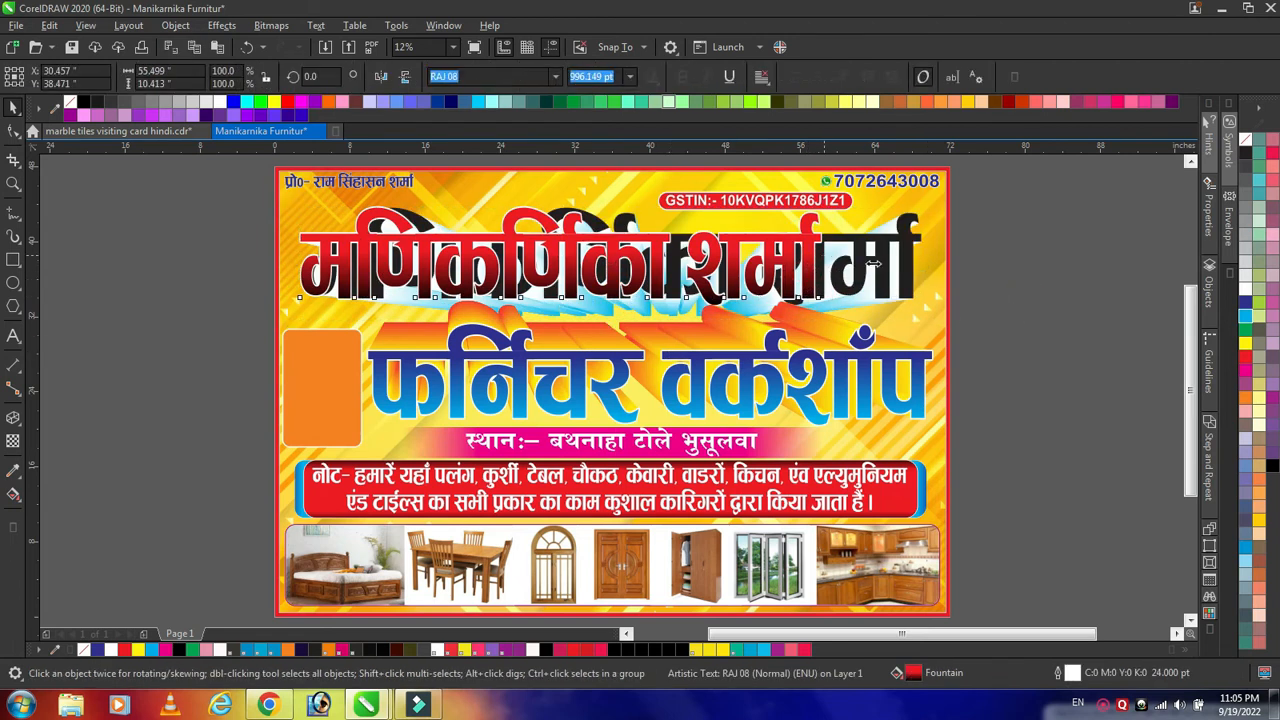
left_click(1057, 327)
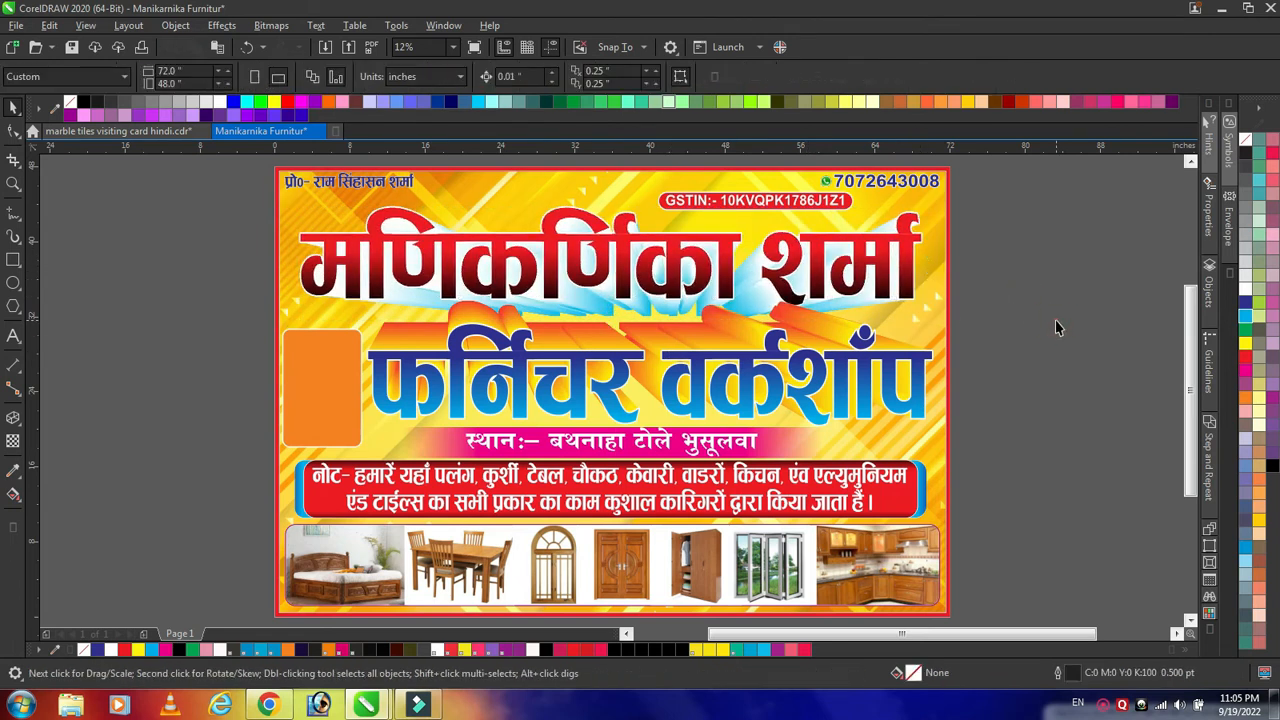
left_click(605, 310)
left_click_drag(605, 310, 612, 189)
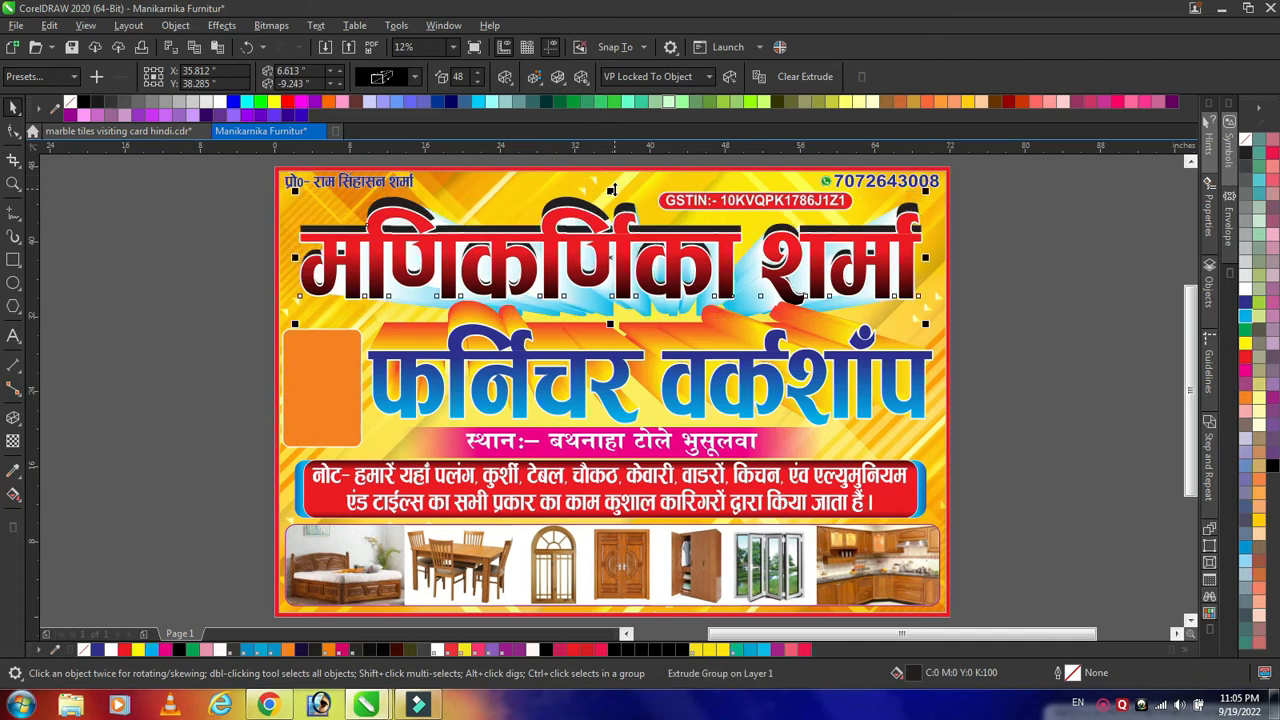
scroll(614, 182, "up", 2)
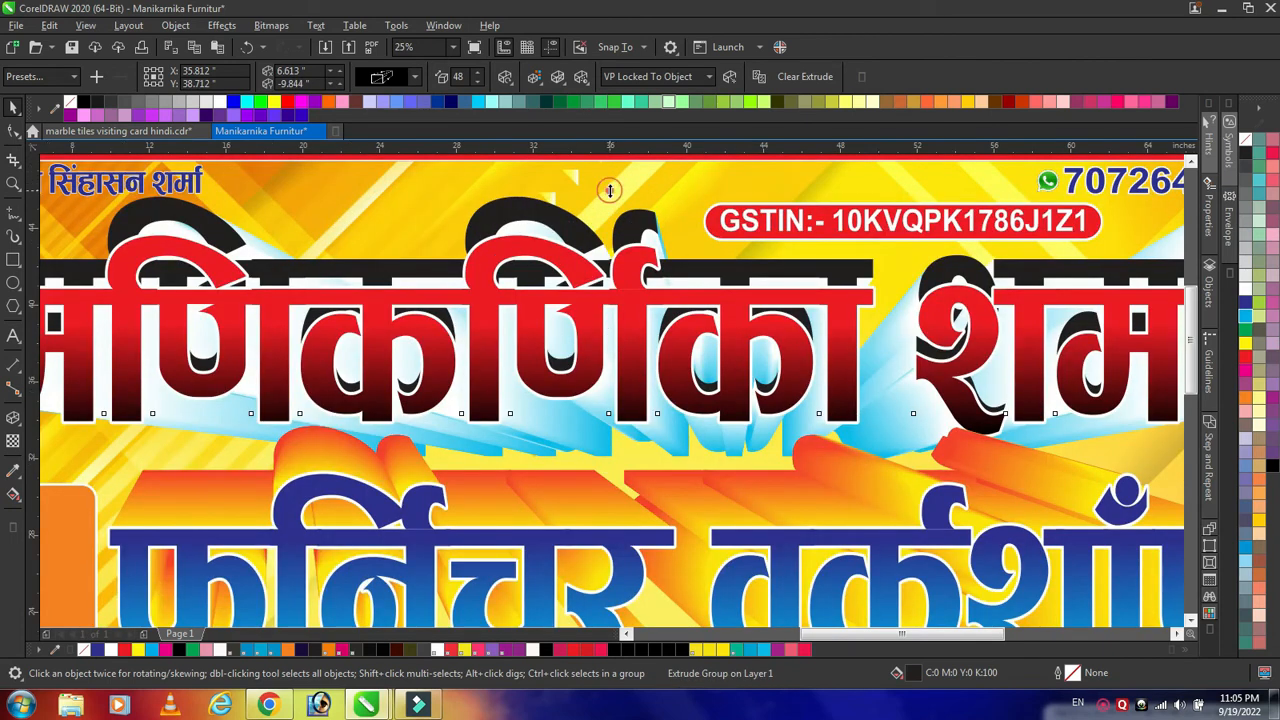
left_click(594, 257)
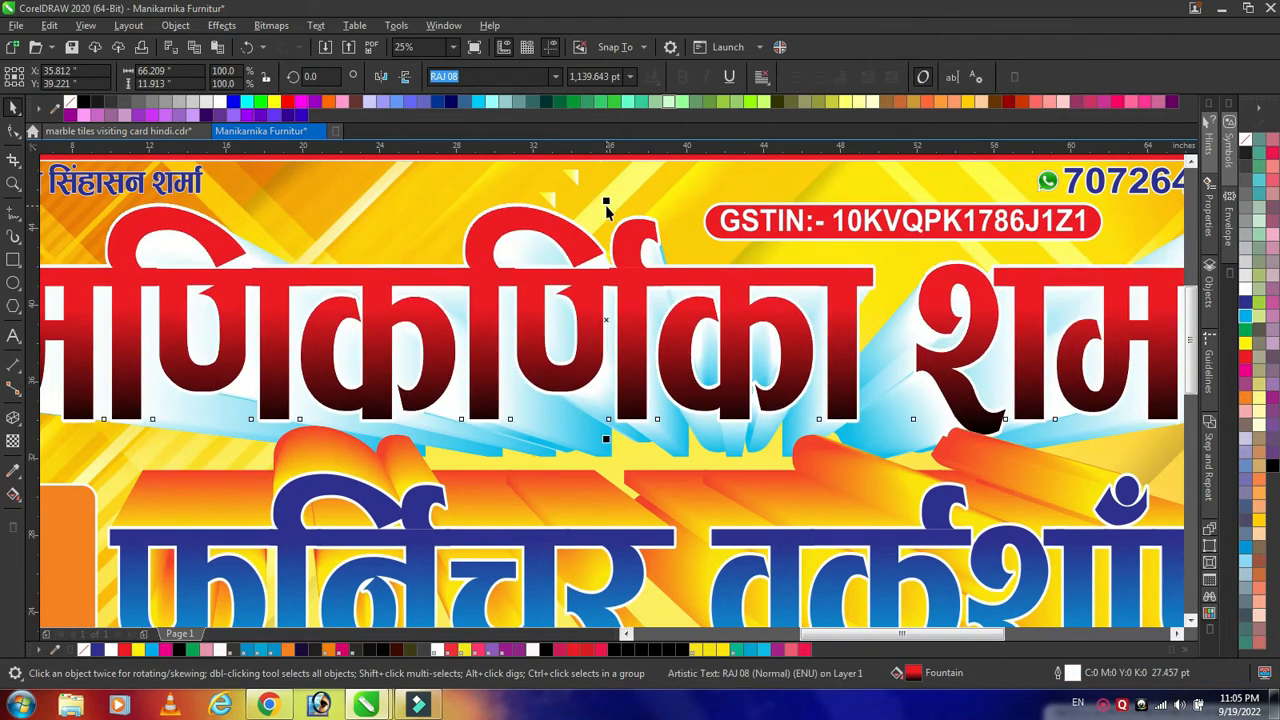
scroll(605, 195, "down", 2)
- Move the vanishing point of the फर्निचर वर्कशॉप heading's extrusion closer to the text
key("Escape")
double_click(653, 353)
left_click_drag(457, 237, 508, 251)
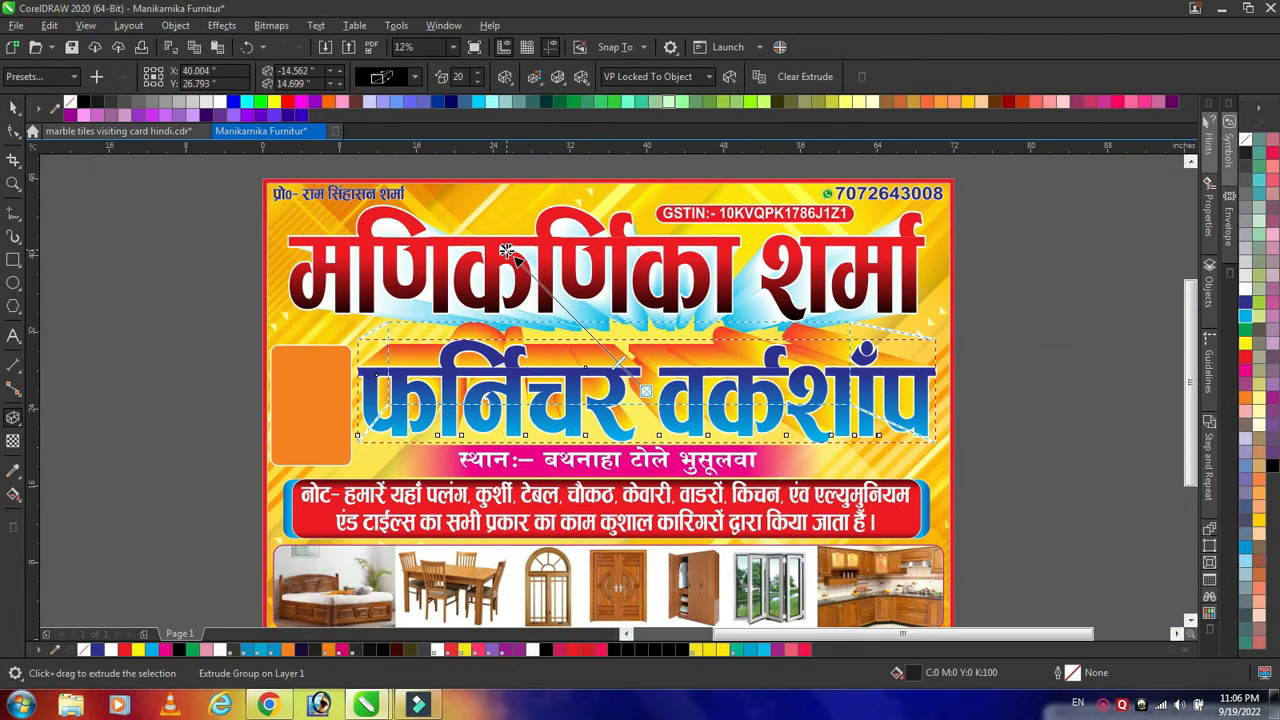
left_click(1003, 390)
- Centre the upper heading's extrusion vanishing point straight below the text and adjust the extrusion depth
left_click(651, 340)
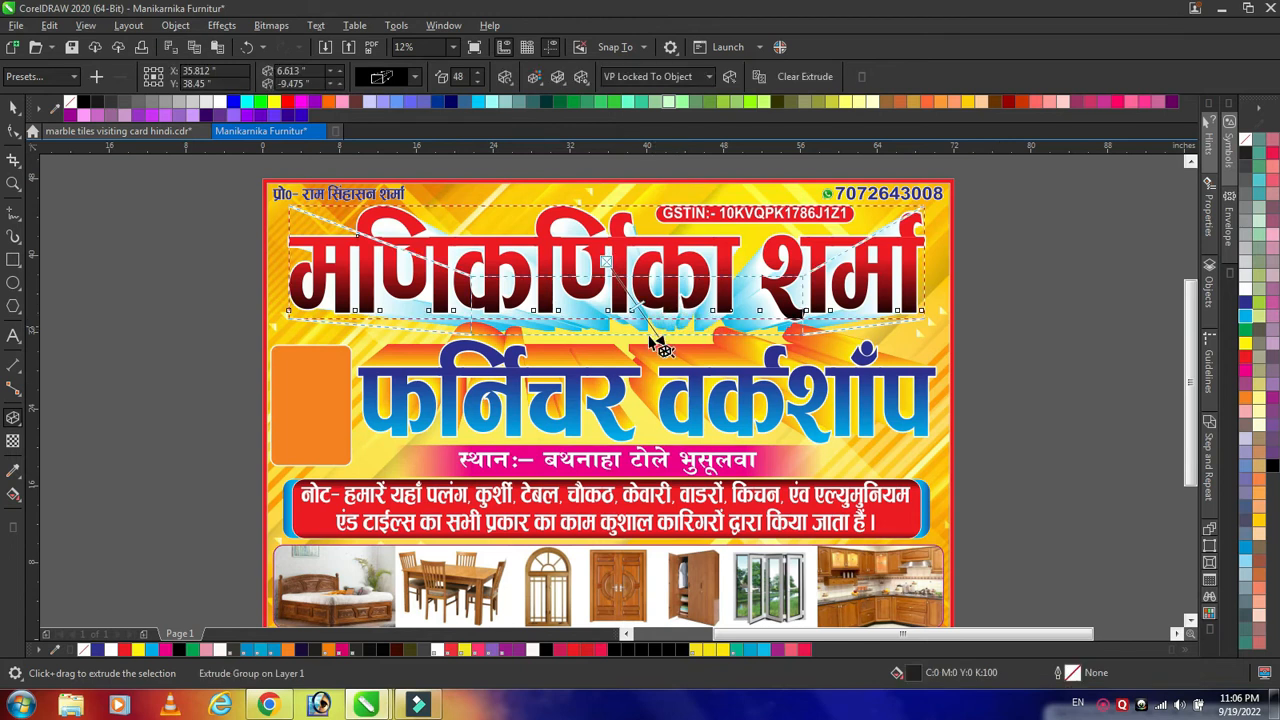
left_click_drag(633, 308, 623, 300)
left_click_drag(669, 352, 610, 357)
left_click_drag(605, 292, 605, 336)
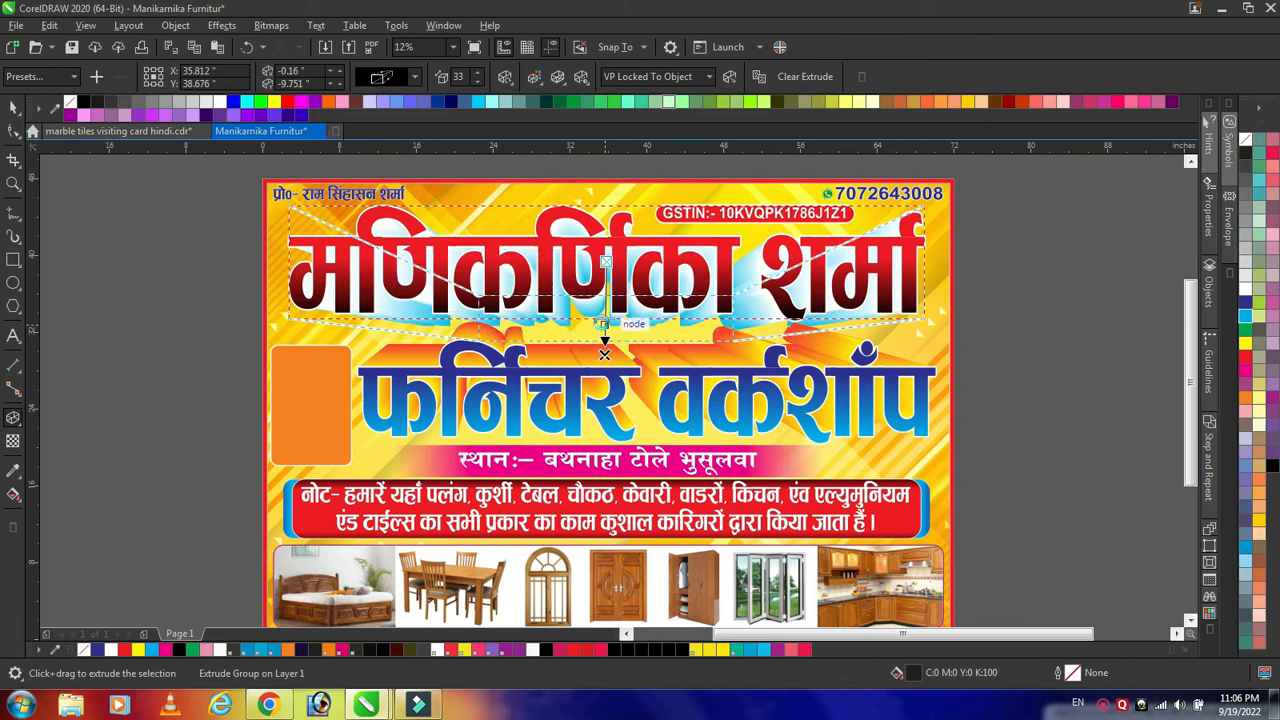
key("space")
left_click(1068, 384)
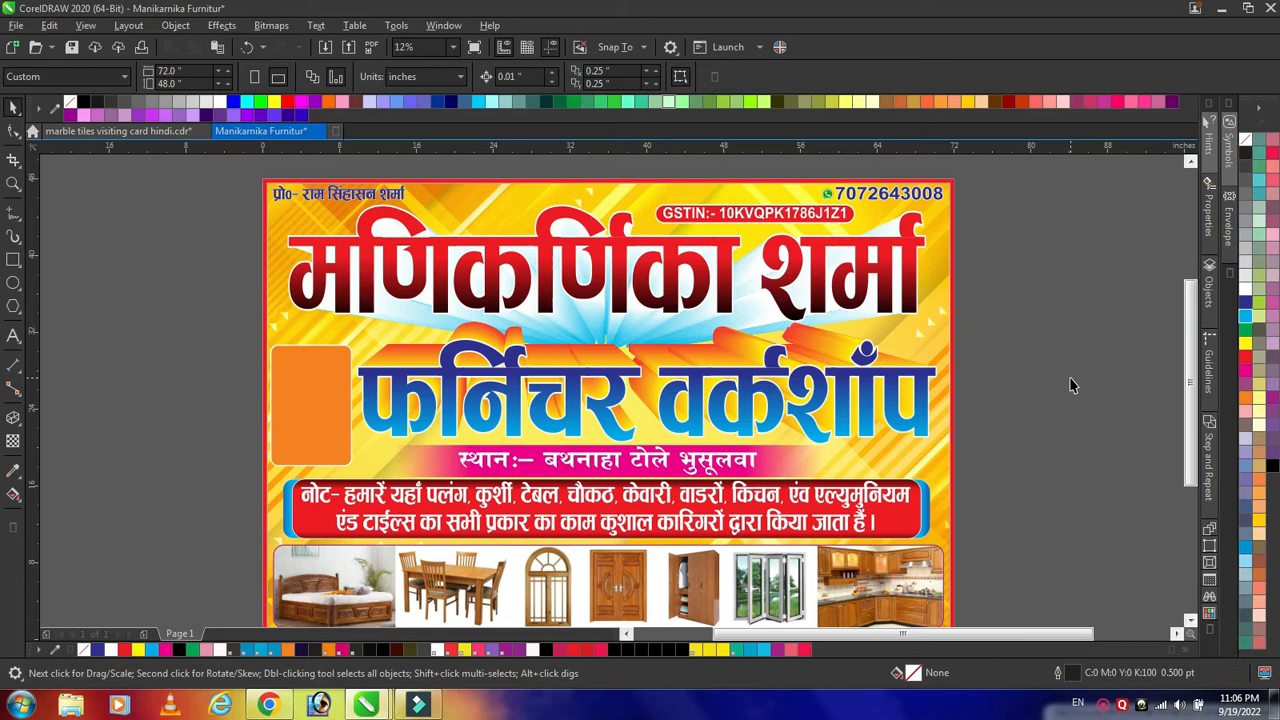
- Add the text Photo inside the orange box and rotate it diagonally
left_click(8, 340)
key("ctrl+space")
left_click_drag(198, 371, 374, 446)
left_click(326, 398)
left_click_drag(363, 356, 312, 406)
left_click(312, 357)
left_click(188, 436)
key("shift+F4")
- Enlarge the phone number in the banner's upper right corner and shift the WhatsApp icon to the number's left
left_click(826, 182)
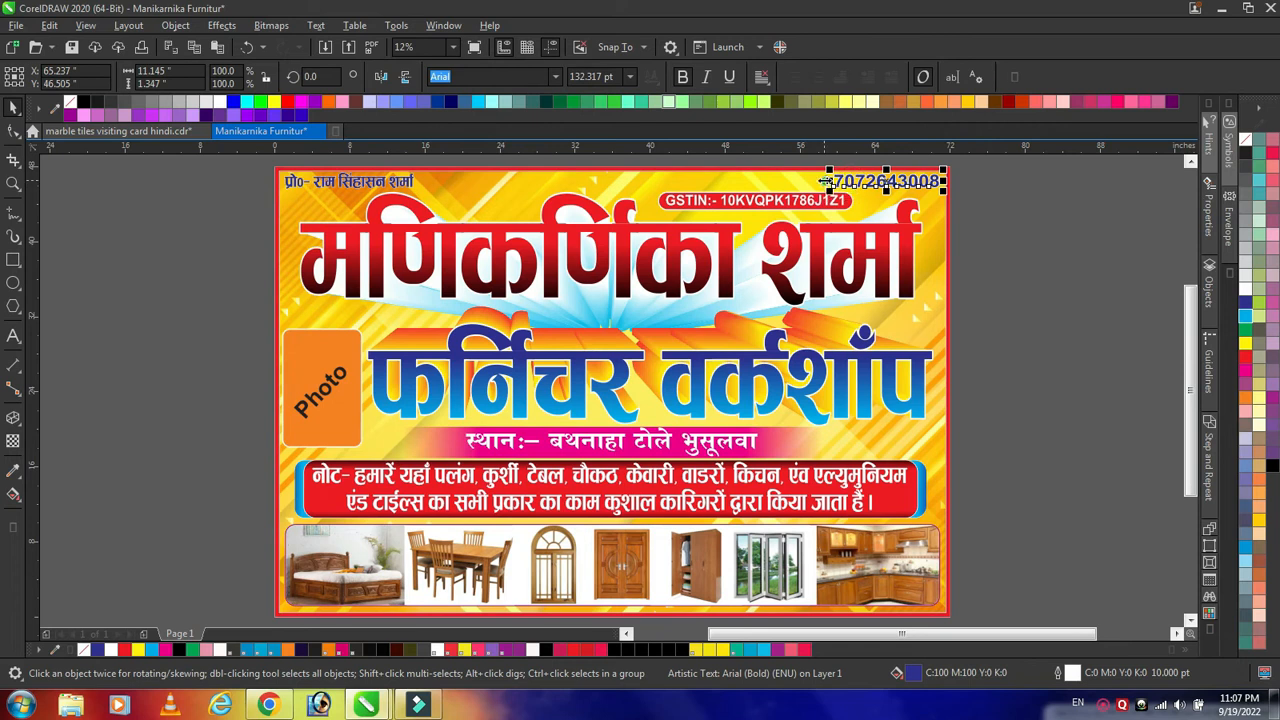
left_click(1032, 277)
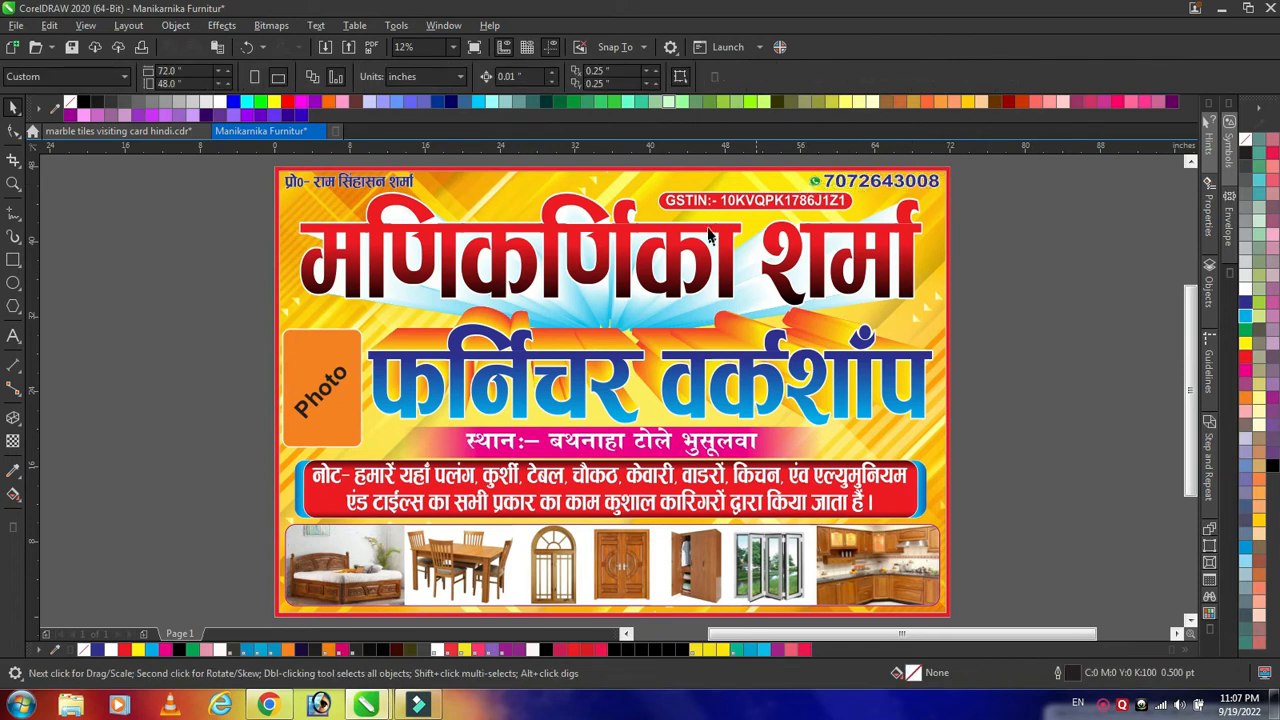
scroll(708, 234, "up", 3)
scroll(708, 234, "down", 3)
left_click(704, 270)
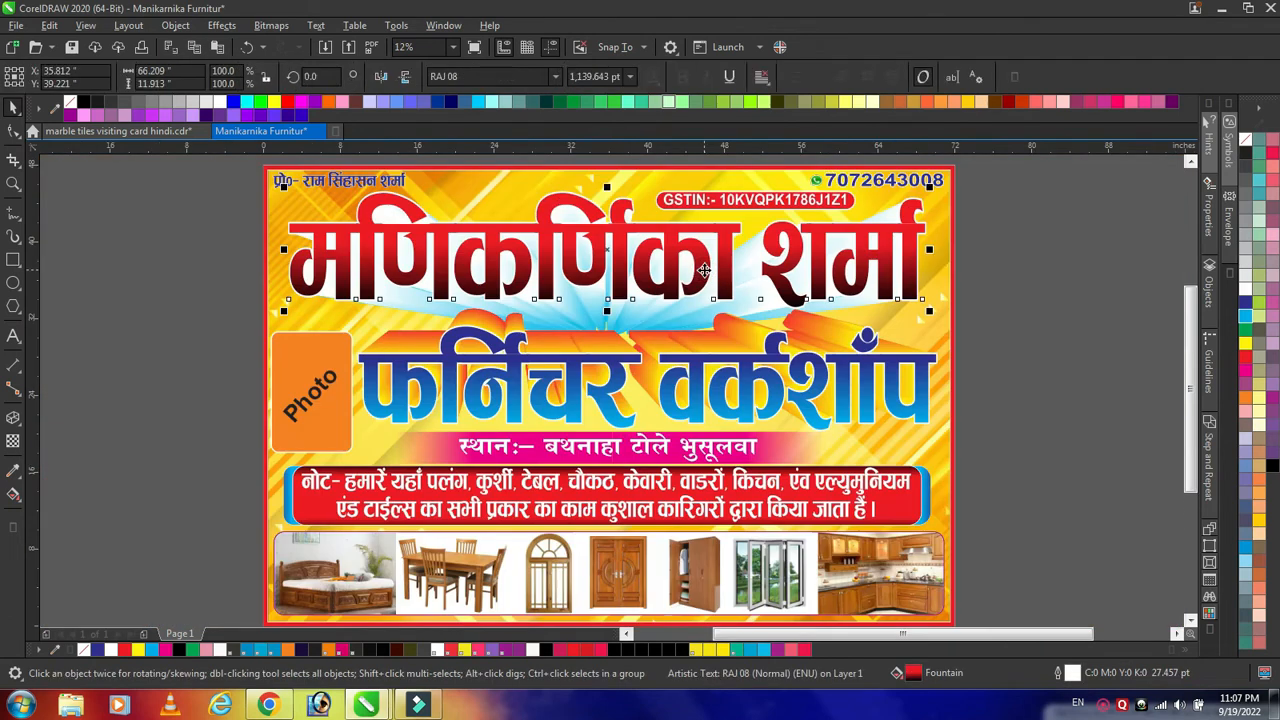
- Move the start point of the upper heading's red-to-black fountain fill slightly upward
key("g")
scroll(605, 300, "up", 2)
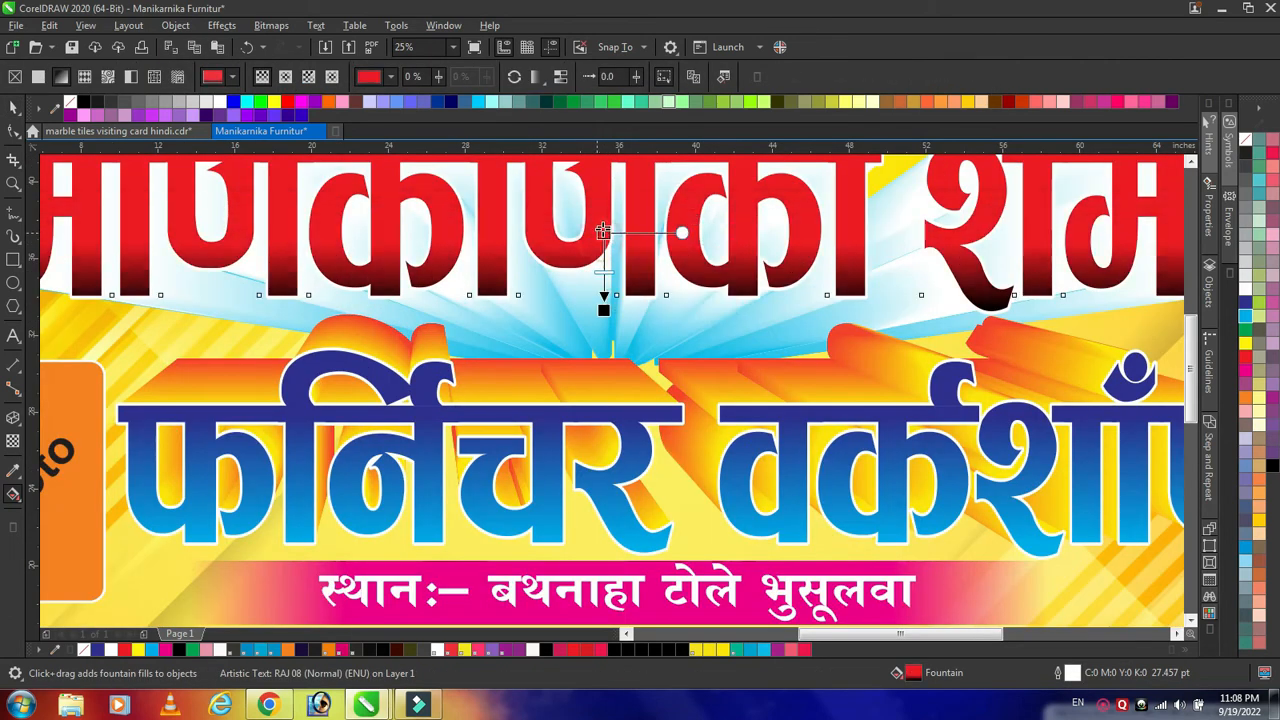
left_click_drag(603, 231, 603, 220)
scroll(603, 220, "down", 1)
key("space")
left_click(1053, 309)
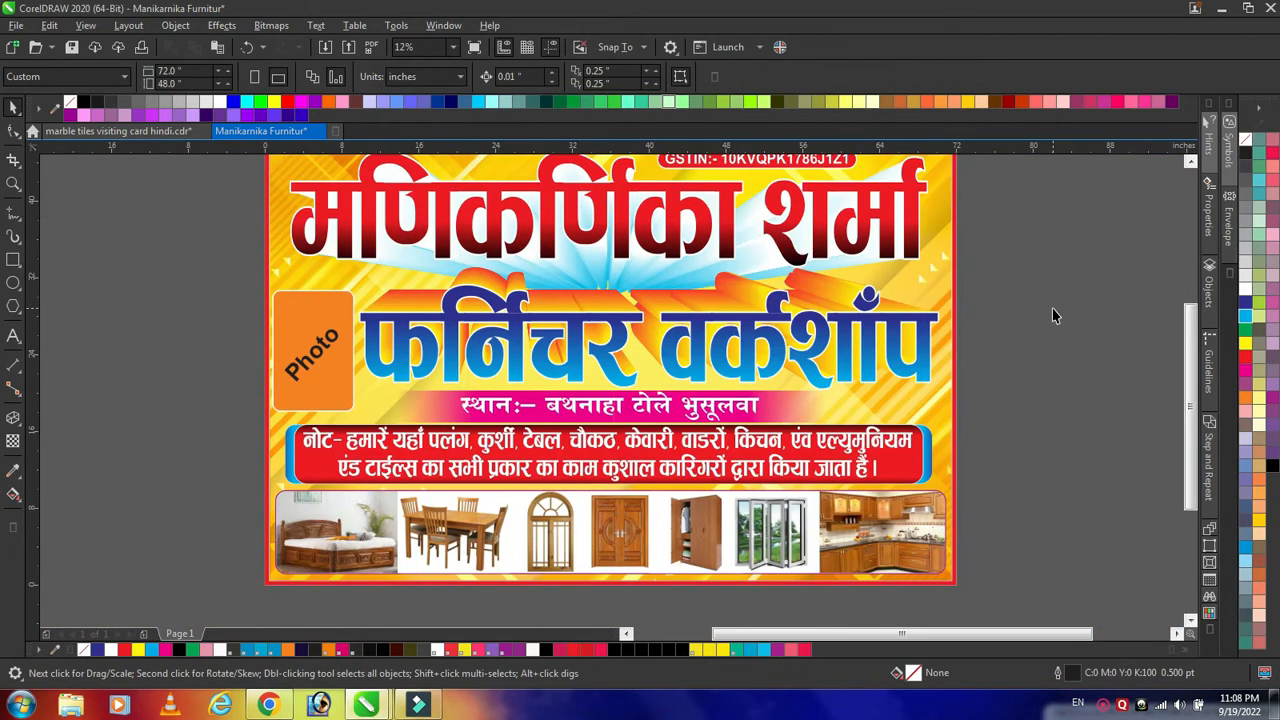
key("F4")
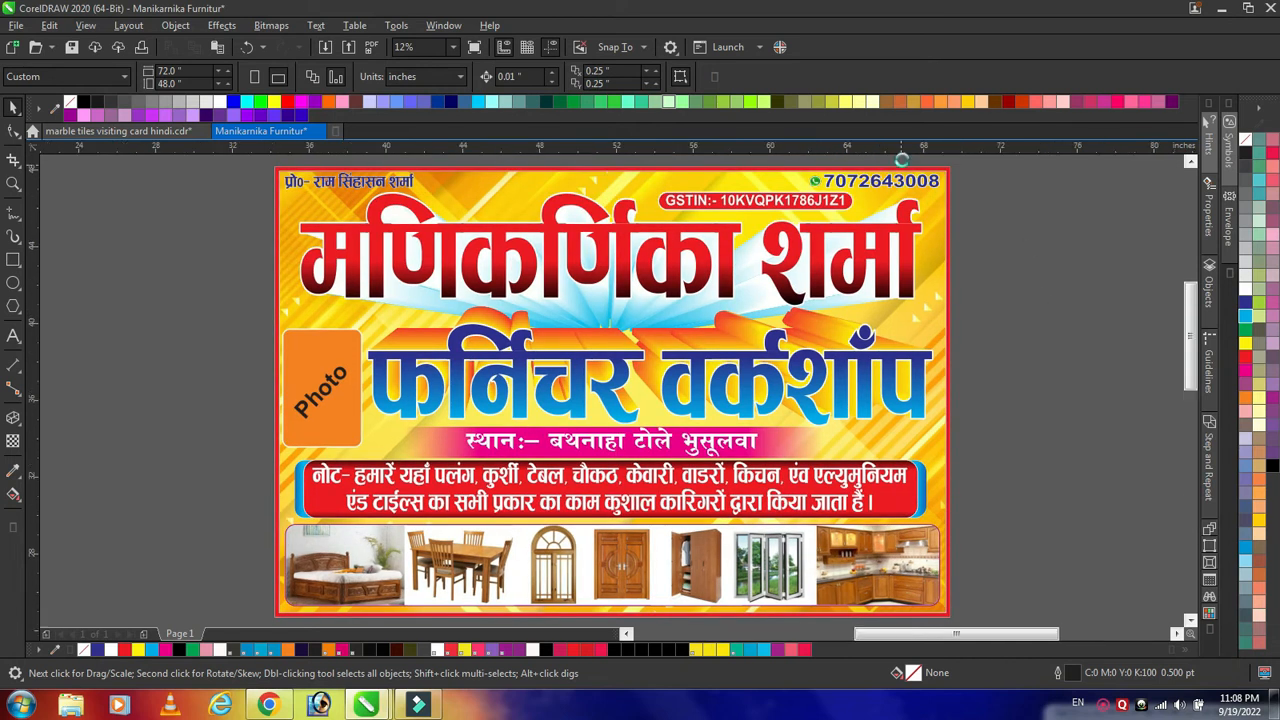
- Stretch the phone number in the banner's upper right corner slightly taller at its lower and upper edges
scroll(893, 162, "up", 3)
left_click(800, 334)
left_click_drag(763, 378, 762, 393)
scroll(745, 350, "down", 1)
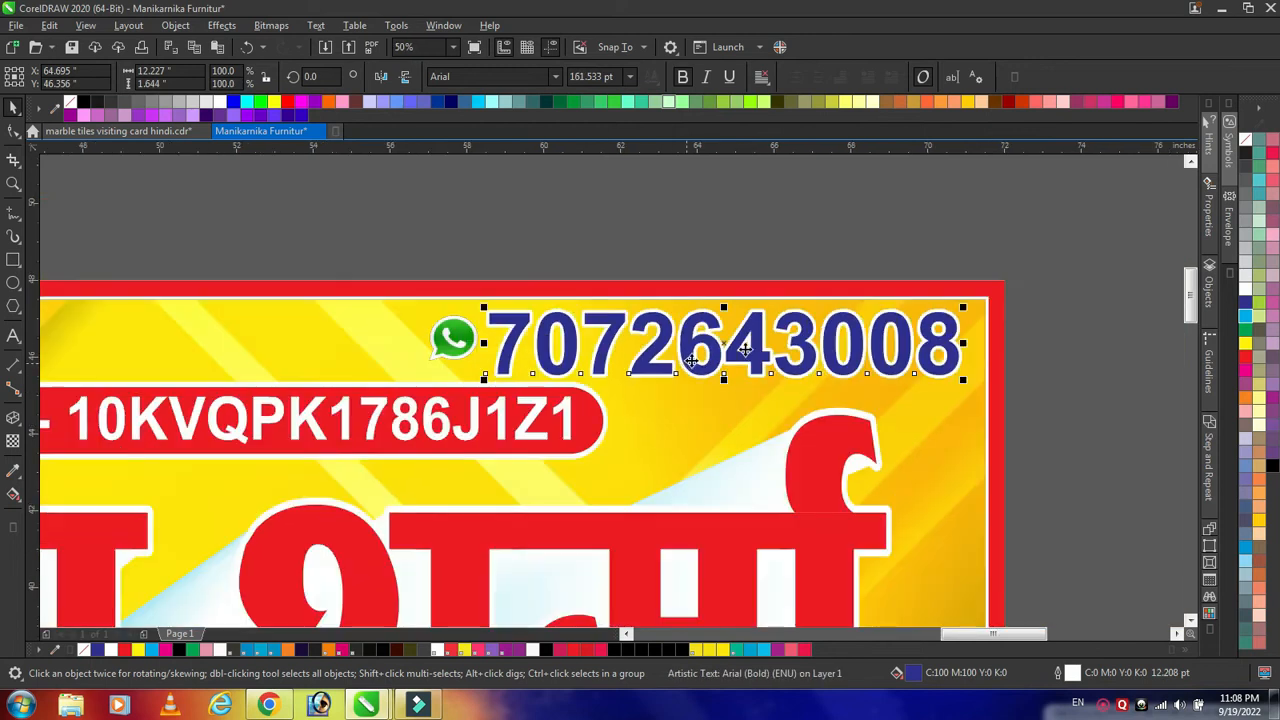
left_click_drag(727, 305, 727, 301)
left_click(1094, 414)
scroll(1095, 412, "down", 1)
key("F4")
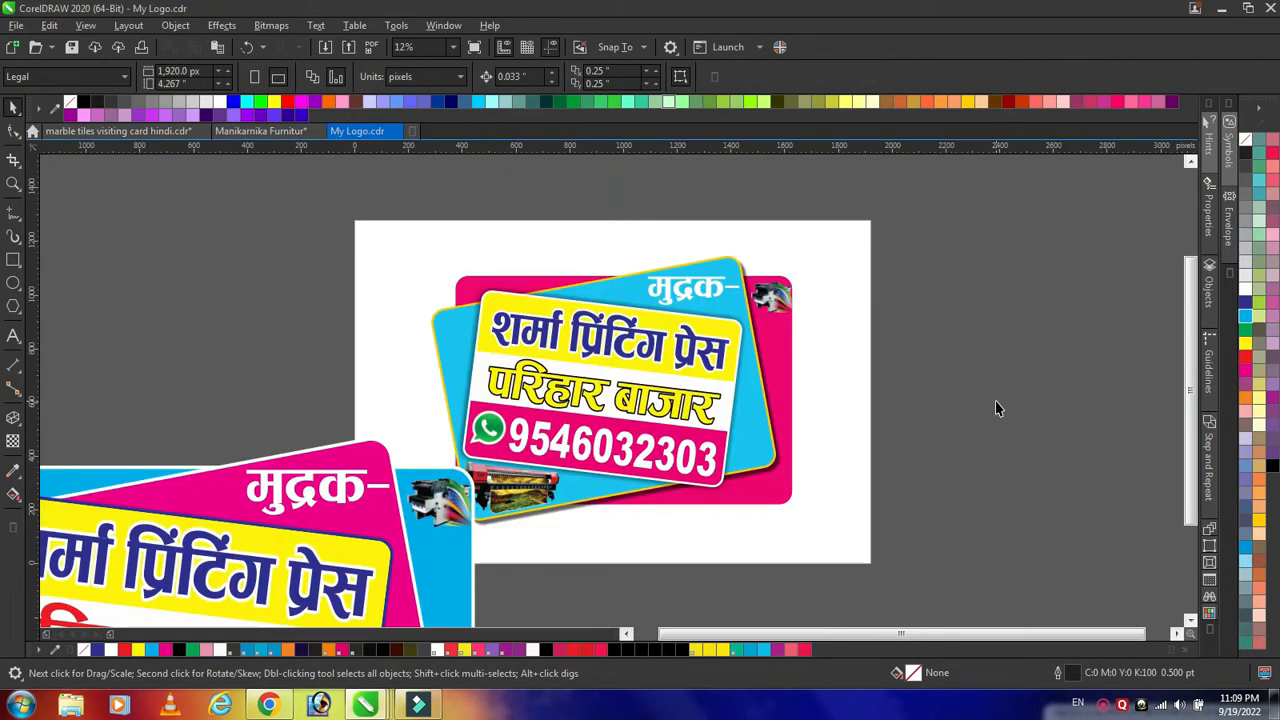
- Bring the blue and pink printing-press logo from My Logo.cdr into the banner's lower right corner and shrink it
key("F4")
left_click(748, 498)
left_click_drag(748, 498, 926, 475)
scroll(926, 475, "up", 2)
scroll(926, 475, "up", 1)
left_click_drag(720, 330, 885, 454)
left_click_drag(962, 483, 990, 503)
- Enlarge the printing-press logo within the banner's lower right corner to about 3.1 in wide
scroll(990, 503, "up", 2)
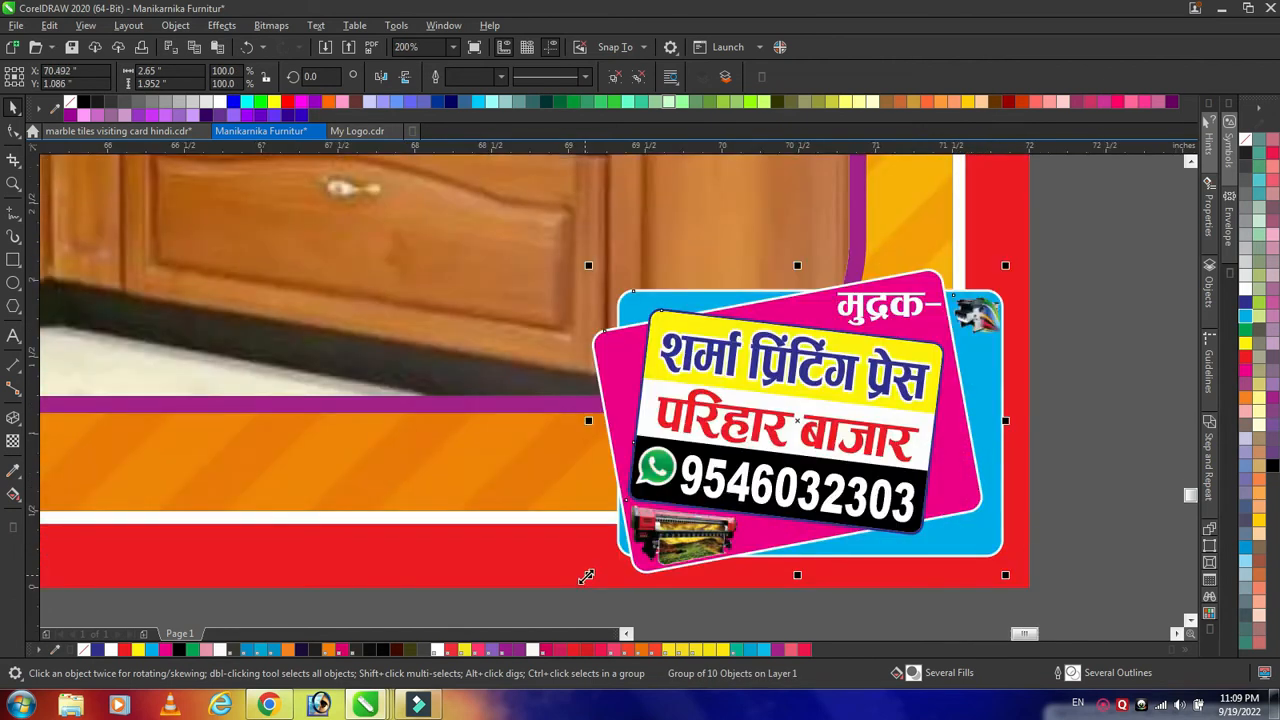
left_click_drag(583, 577, 575, 585)
left_click_drag(1014, 261, 1031, 248)
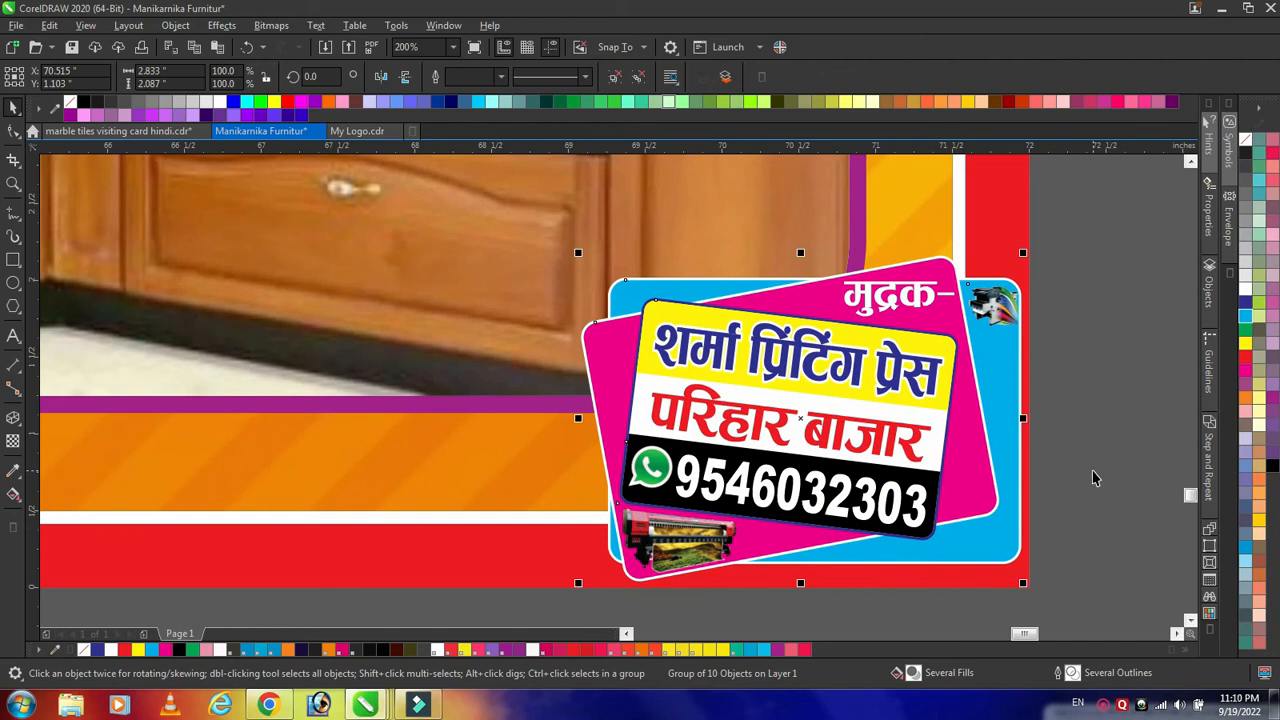
left_click_drag(578, 252, 530, 223)
left_click(1108, 426)
key("F4")
- Enlarge the printing-press logo up and to the left to about 3.5 in wide
scroll(925, 613, "up", 3)
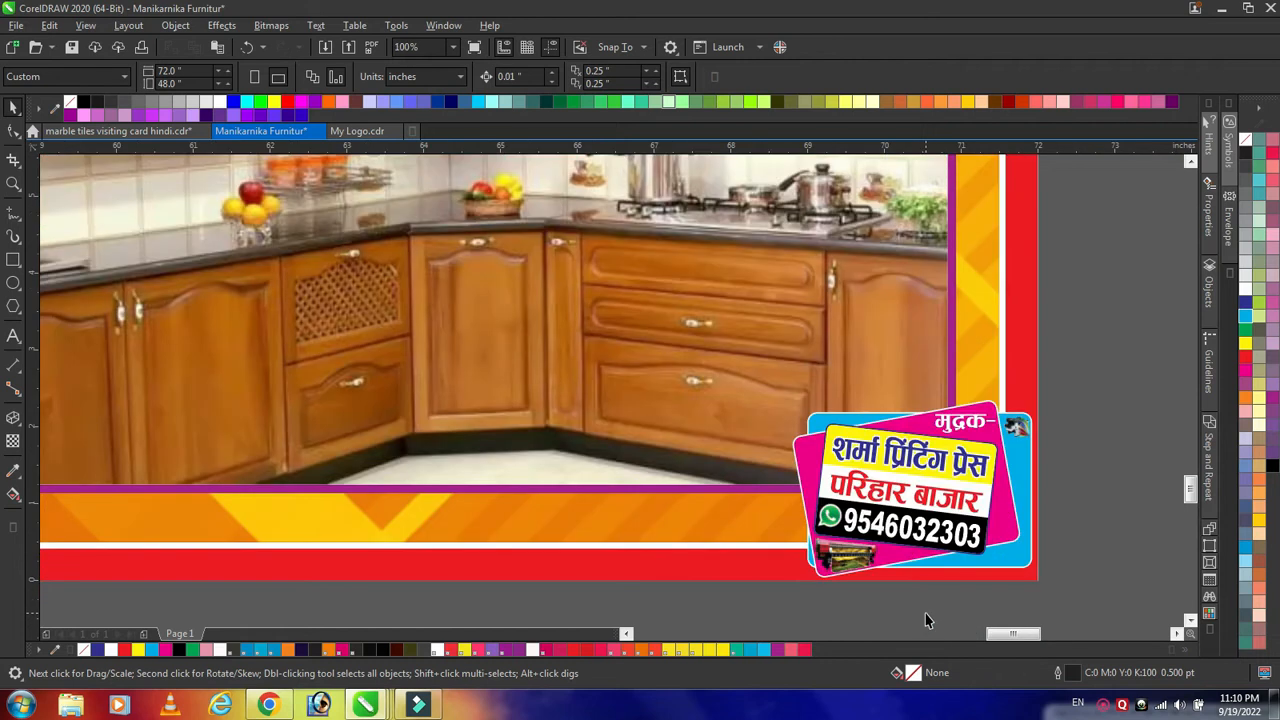
left_click(830, 450)
left_click_drag(792, 402, 752, 372)
key("Escape")
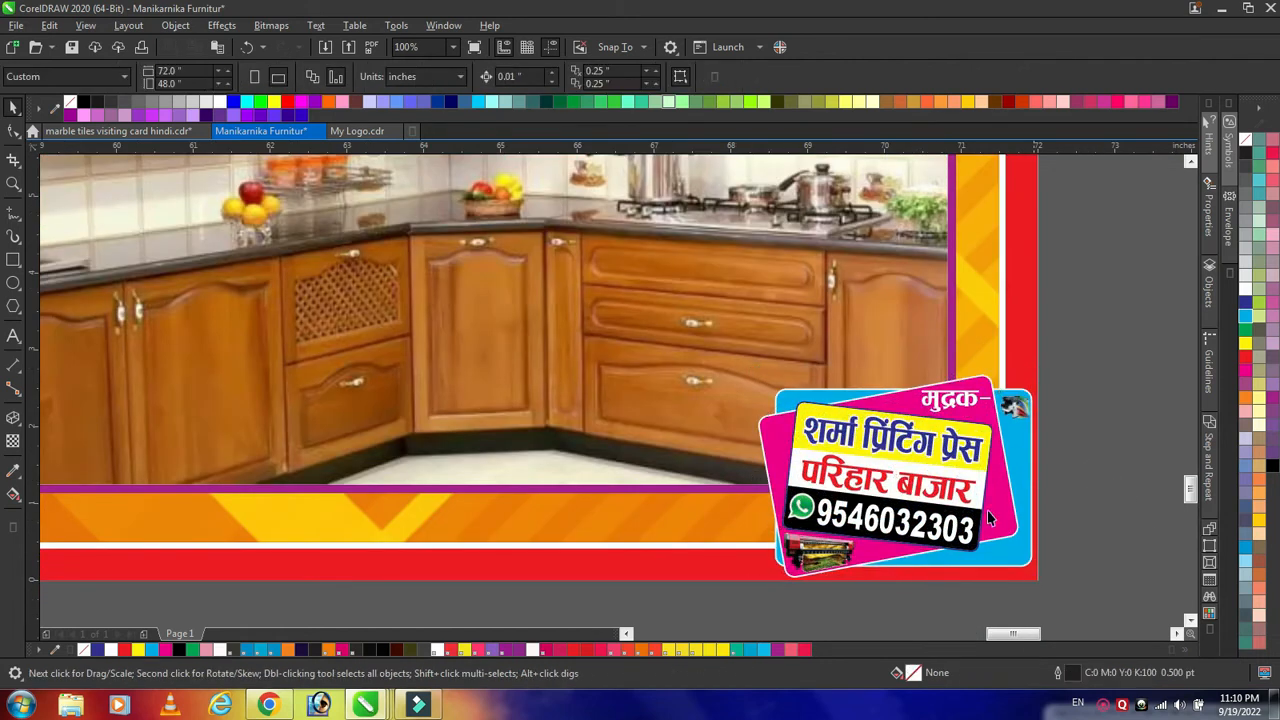
left_click(988, 518)
left_click(1095, 490)
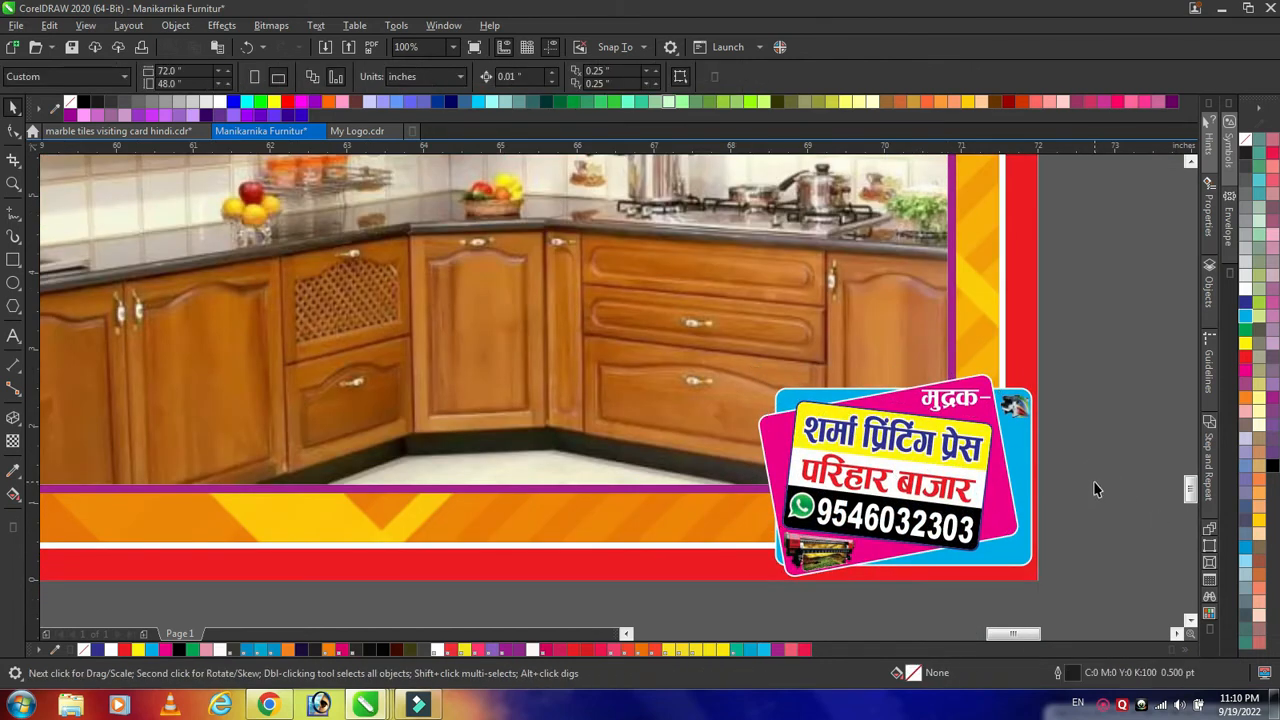
key("F4")
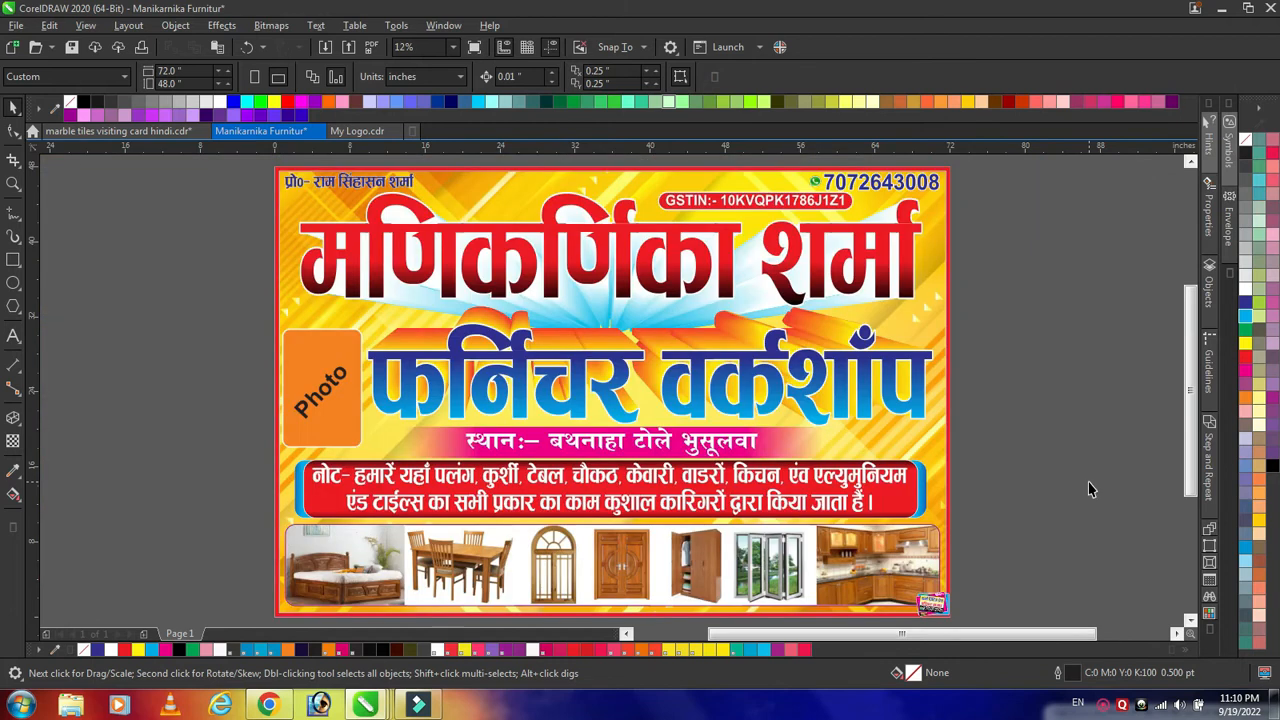
- Convert the upper heading to curves and extend the stem of its first letter म about 2.66 in downward
left_click(364, 294)
scroll(316, 291, "up", 2)
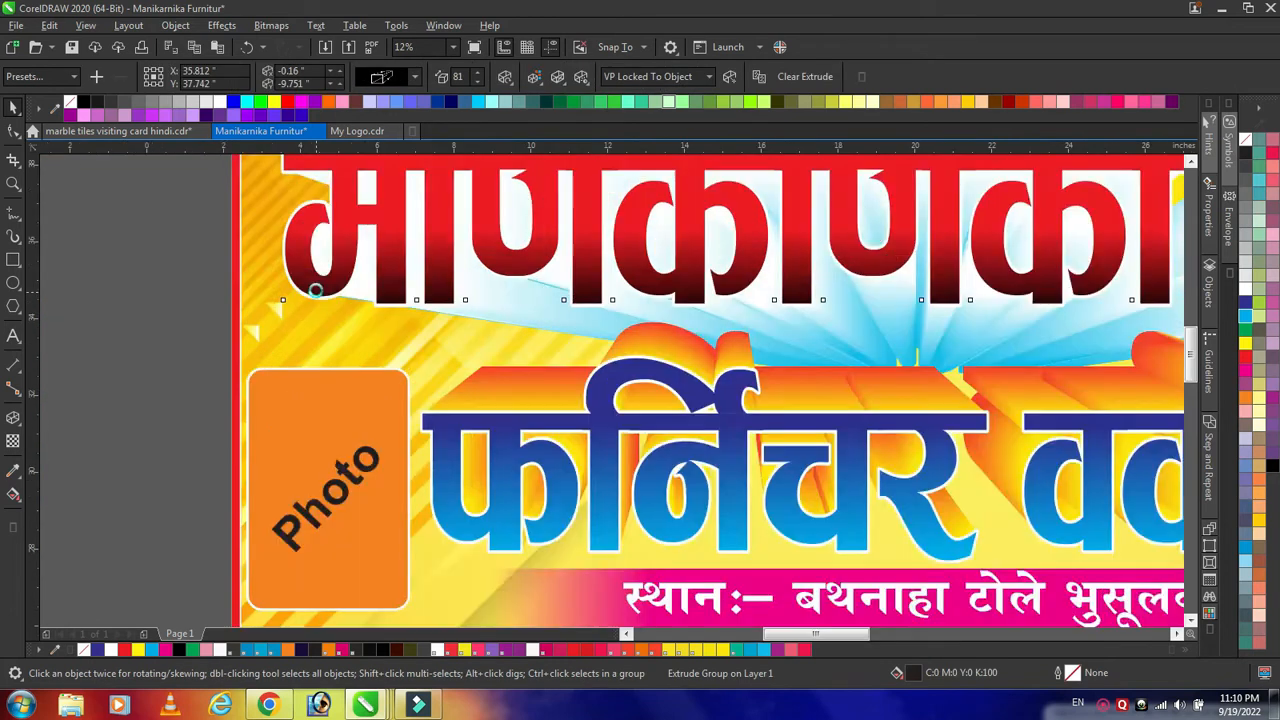
scroll(316, 291, "down", 1)
left_click(316, 291)
scroll(130, 348, "up", 1)
left_click(130, 348)
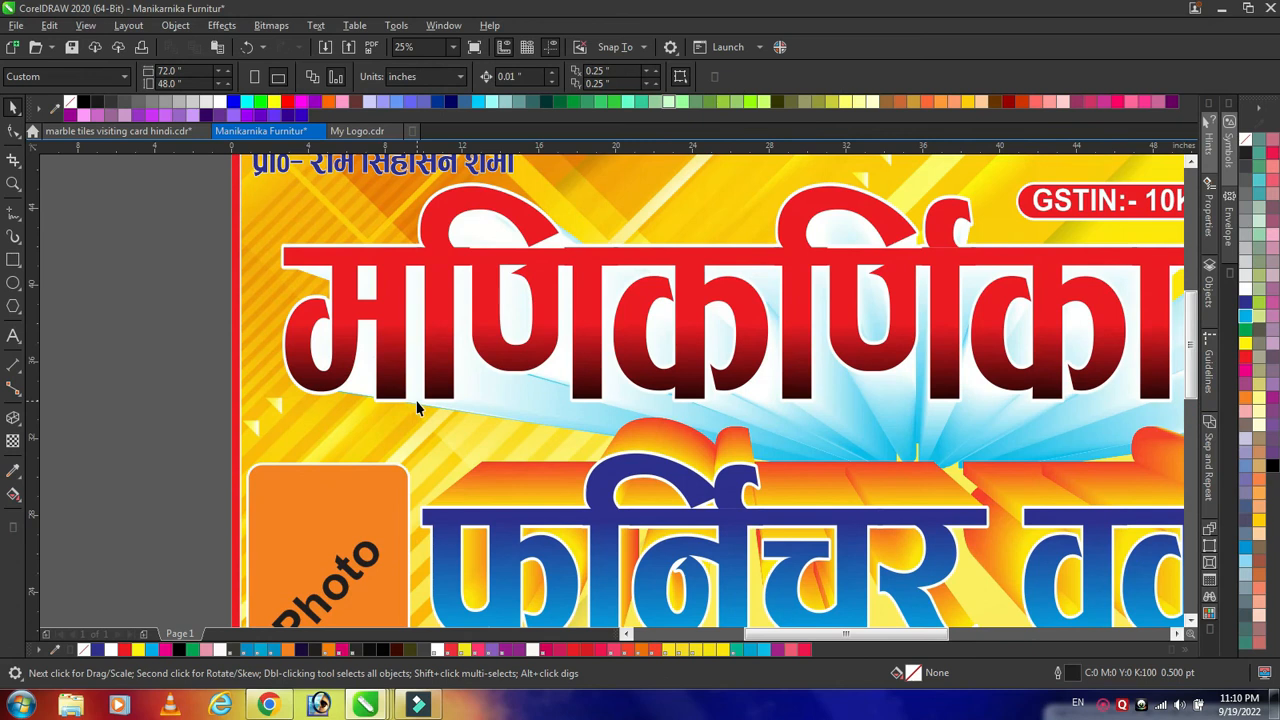
left_click(385, 382)
key("F10")
left_click_drag(400, 401, 400, 415)
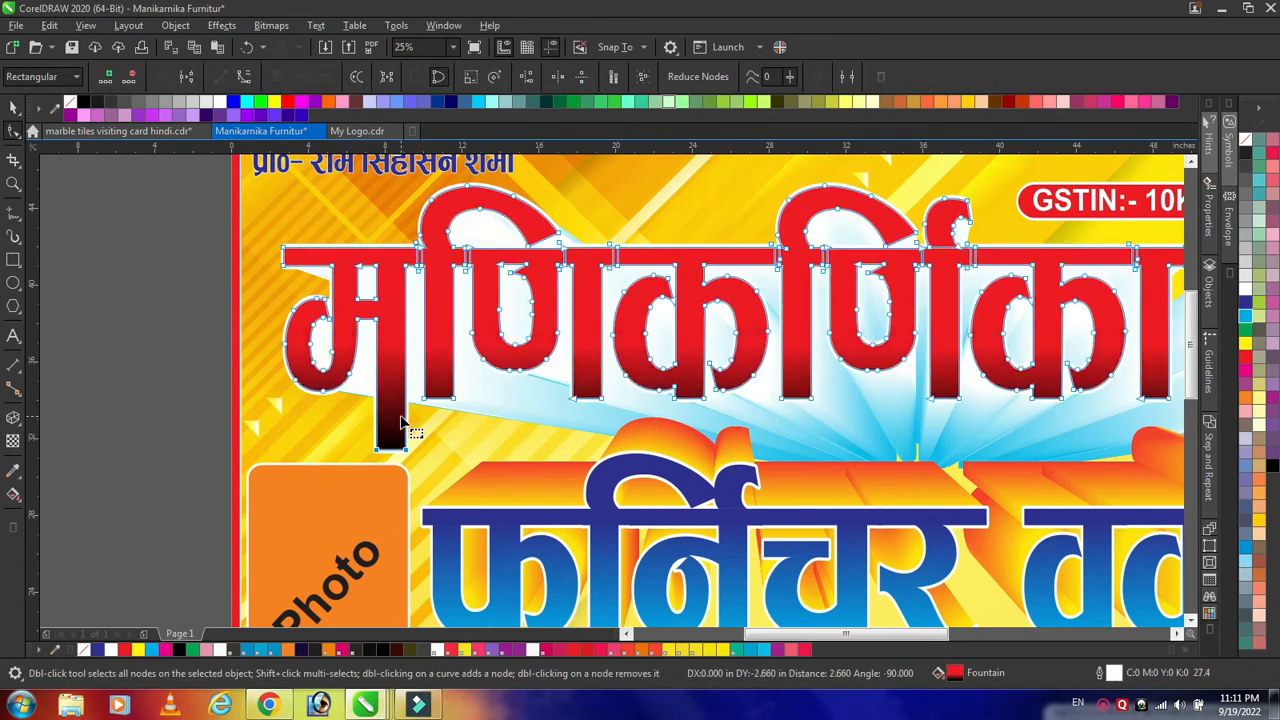
key("space")
left_click(140, 352)
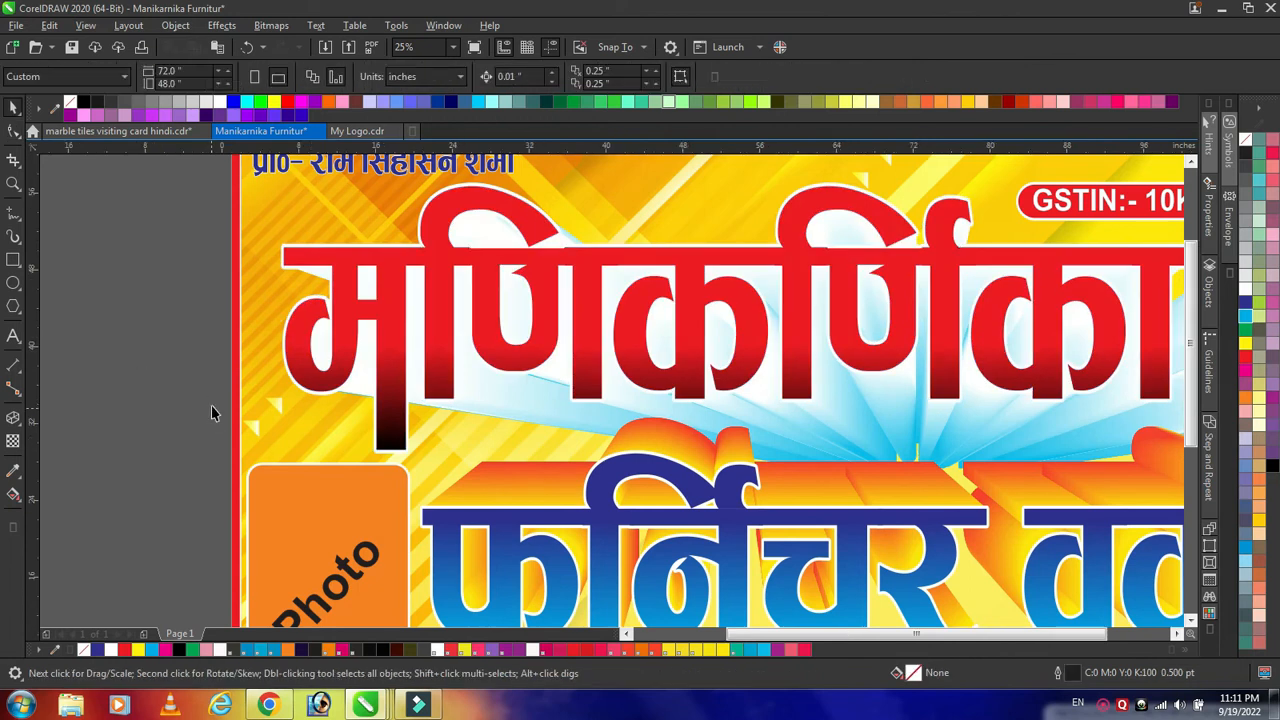
scroll(213, 407, "down", 1)
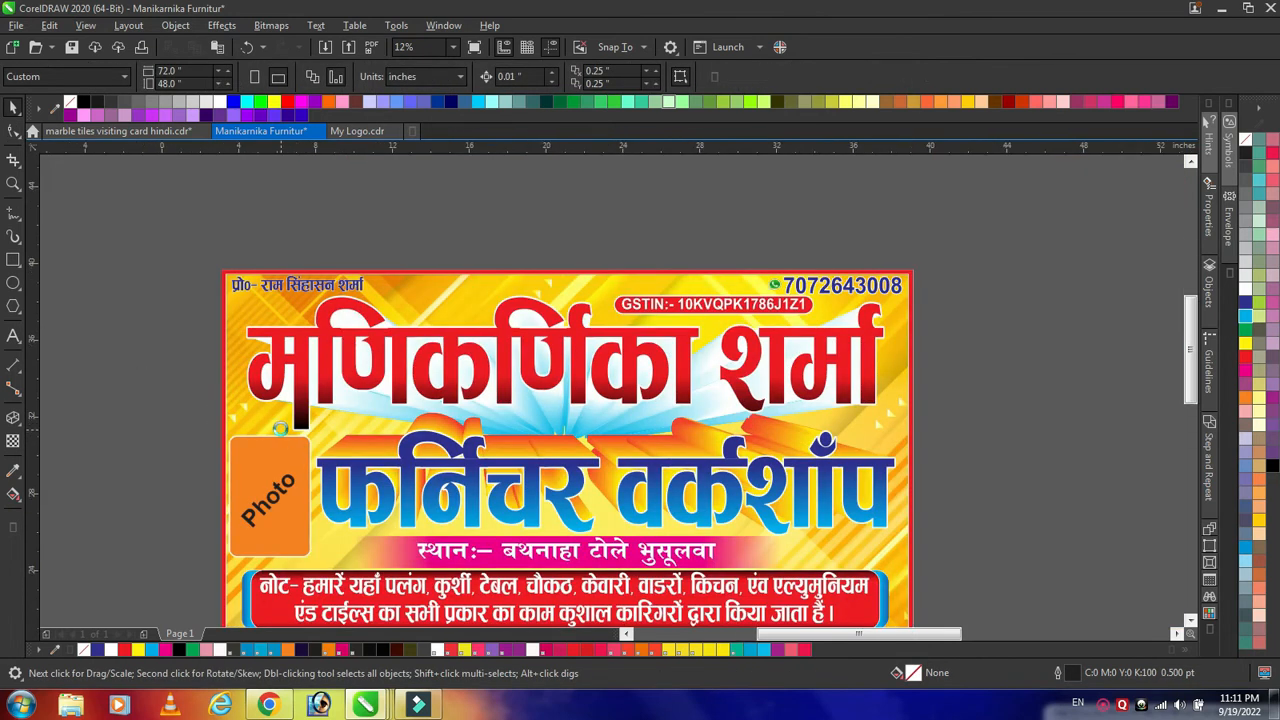
- Convert the lower edge of the first letter's extended stem to a curve and bend it into a wavy end
scroll(358, 446, "up", 2)
key("space")
left_click(310, 432)
double_click(309, 432)
key("ctrl+z")
left_click(244, 77)
left_click_drag(329, 432, 301, 433)
scroll(330, 410, "down", 1)
key("space")
scroll(330, 426, "up", 1)
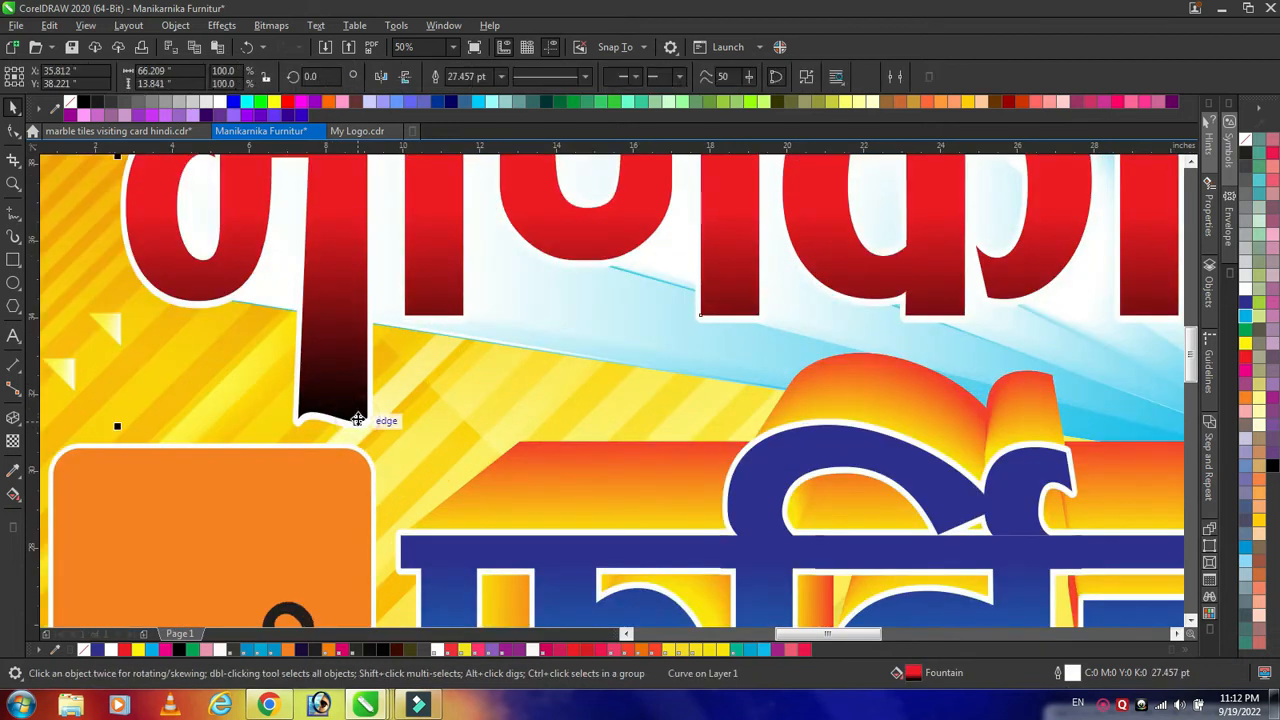
key("space")
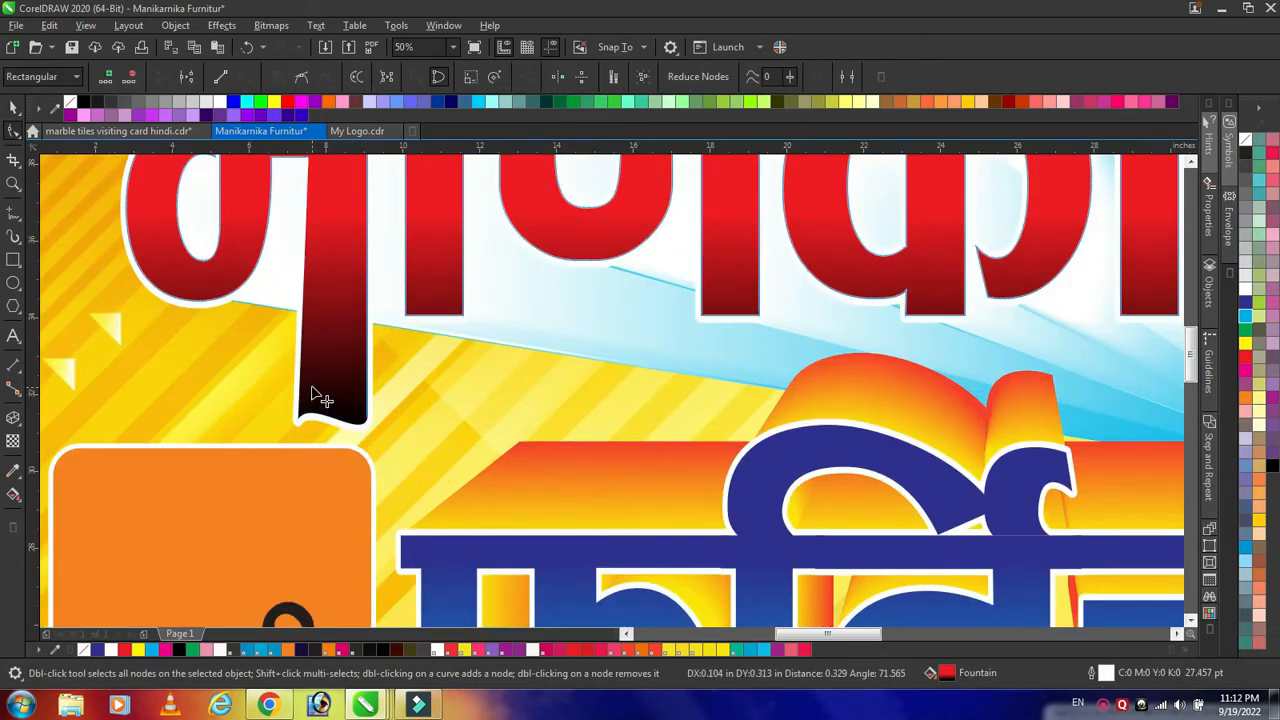
key("space")
scroll(365, 391, "down", 1)
scroll(365, 391, "down", 1)
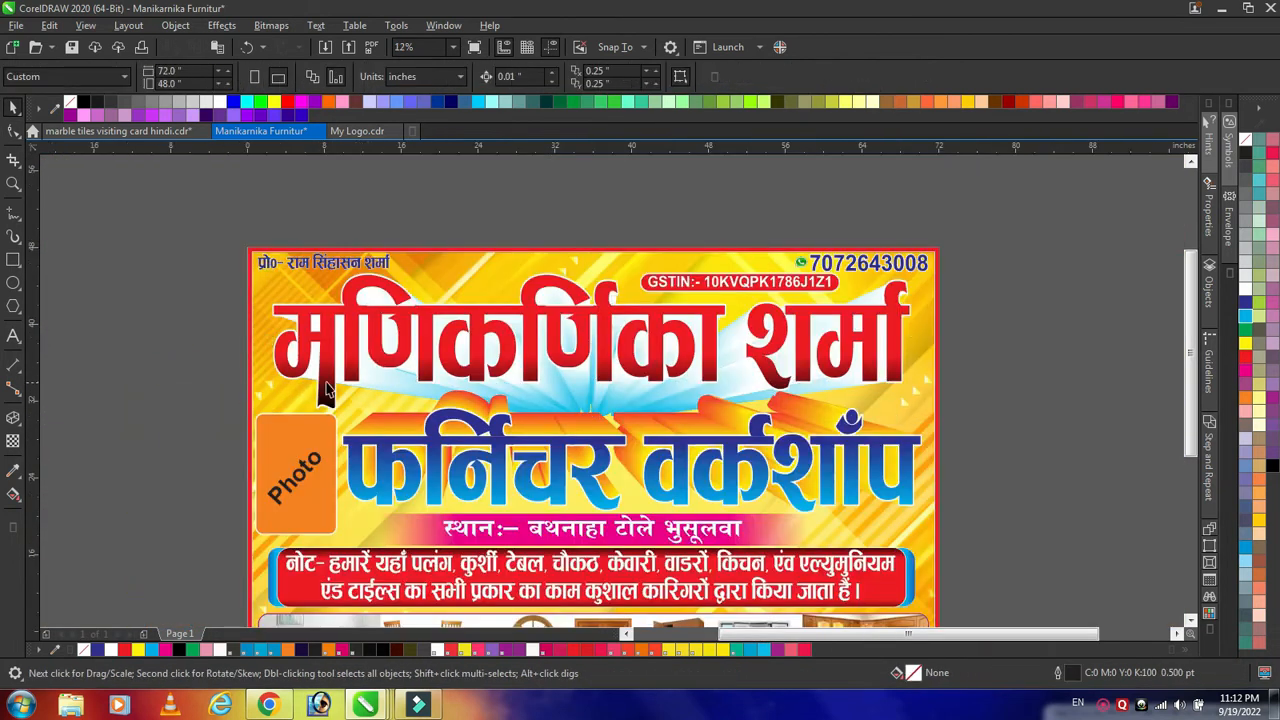
- Place a horizontal guideline just below the wavy end of the first letter's stem
key("space")
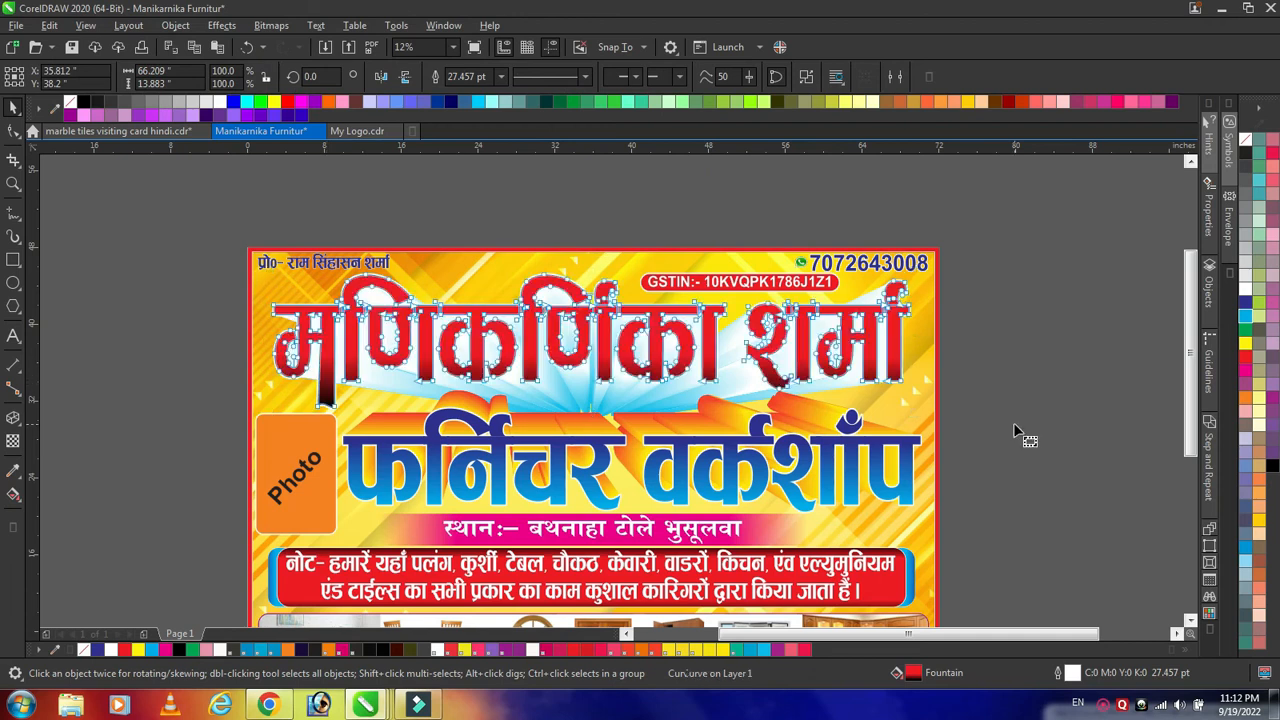
scroll(903, 391, "up", 1)
scroll(903, 391, "down", 1)
left_click_drag(391, 446, 307, 426)
scroll(309, 414, "up", 2)
left_click(413, 409)
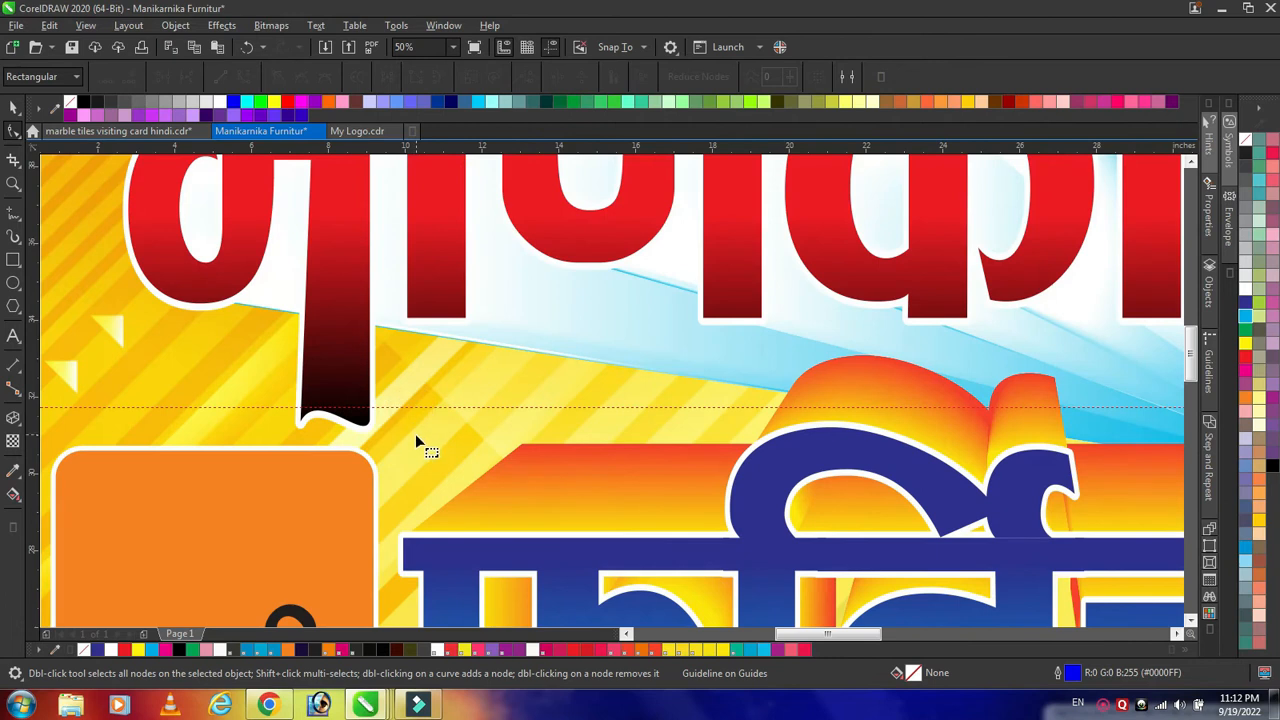
left_click_drag(425, 405, 452, 143)
left_click_drag(432, 432, 432, 433)
left_click(316, 403)
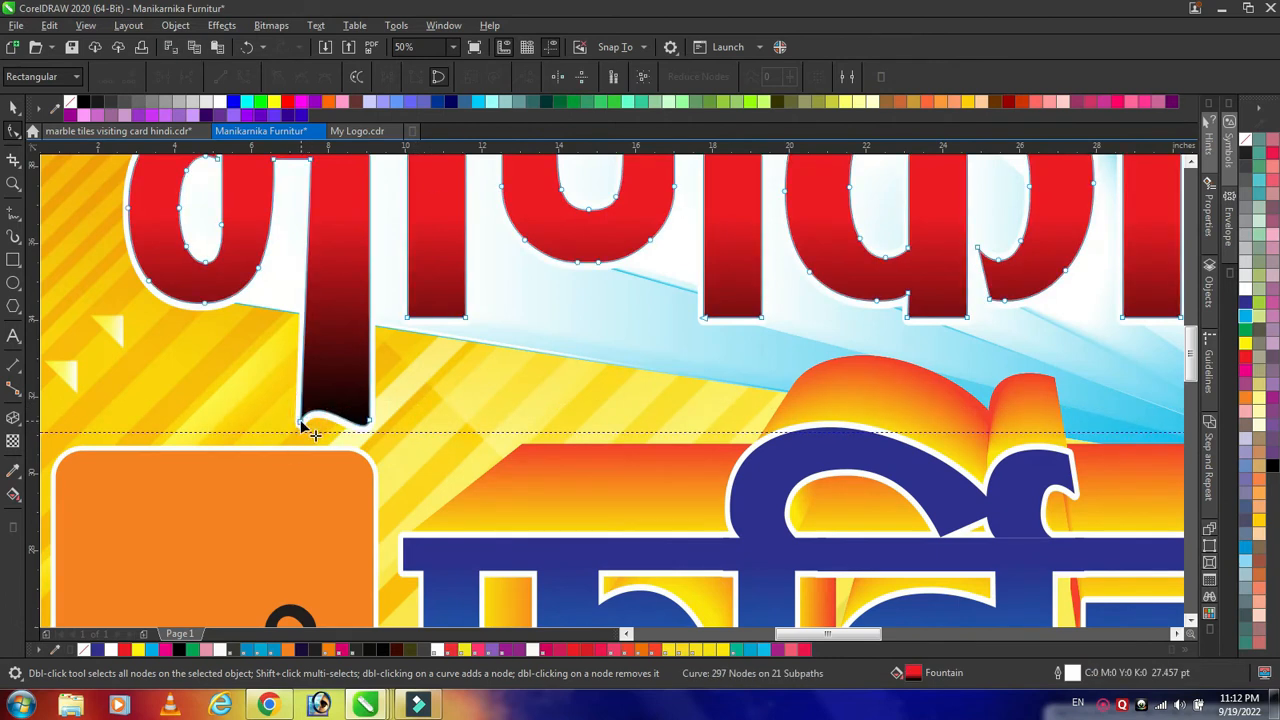
left_click(301, 421)
key("Down")
key("Down")
key("Down")
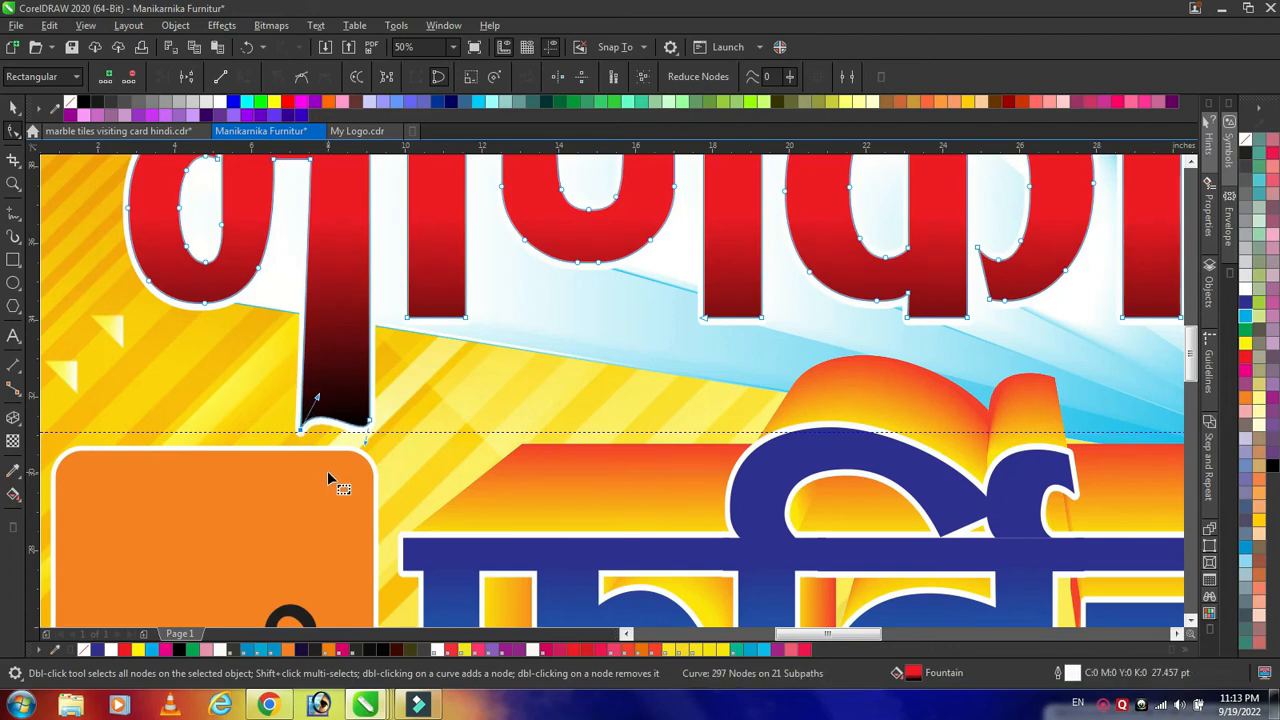
key("ctrl+z")
key("ctrl+z")
key("ctrl+z")
key("ctrl+z")
mouse_move(433, 139)
left_mouse_down()
mouse_move(422, 361)
mouse_move(440, 112)
mouse_move(472, 90)
mouse_move(432, 146)
left_mouse_up()
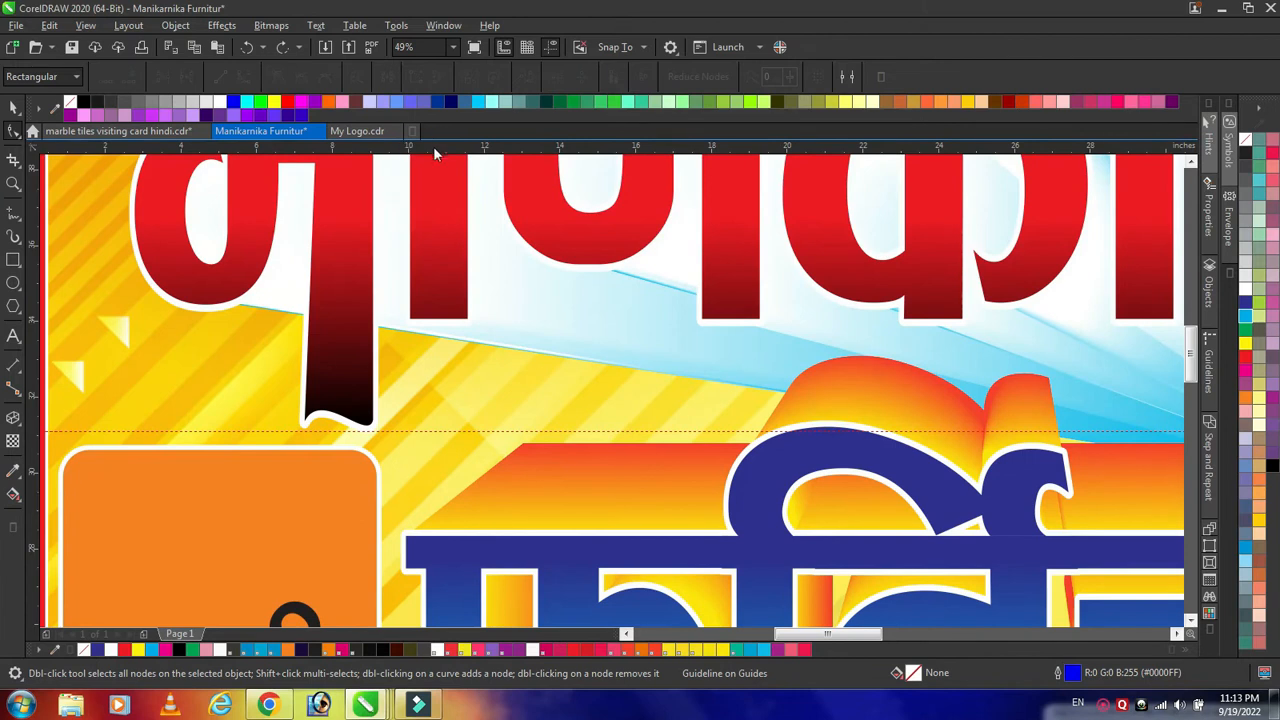
key("Delete")
- Extend the last stem of the upper heading down to the horizontal guideline by moving its two lower nodes
left_click_drag(838, 637, 1040, 642)
left_click(450, 296)
left_click_drag(487, 313, 401, 326)
key("Down")
key("Down")
key("Down")
key("Down")
key("Down")
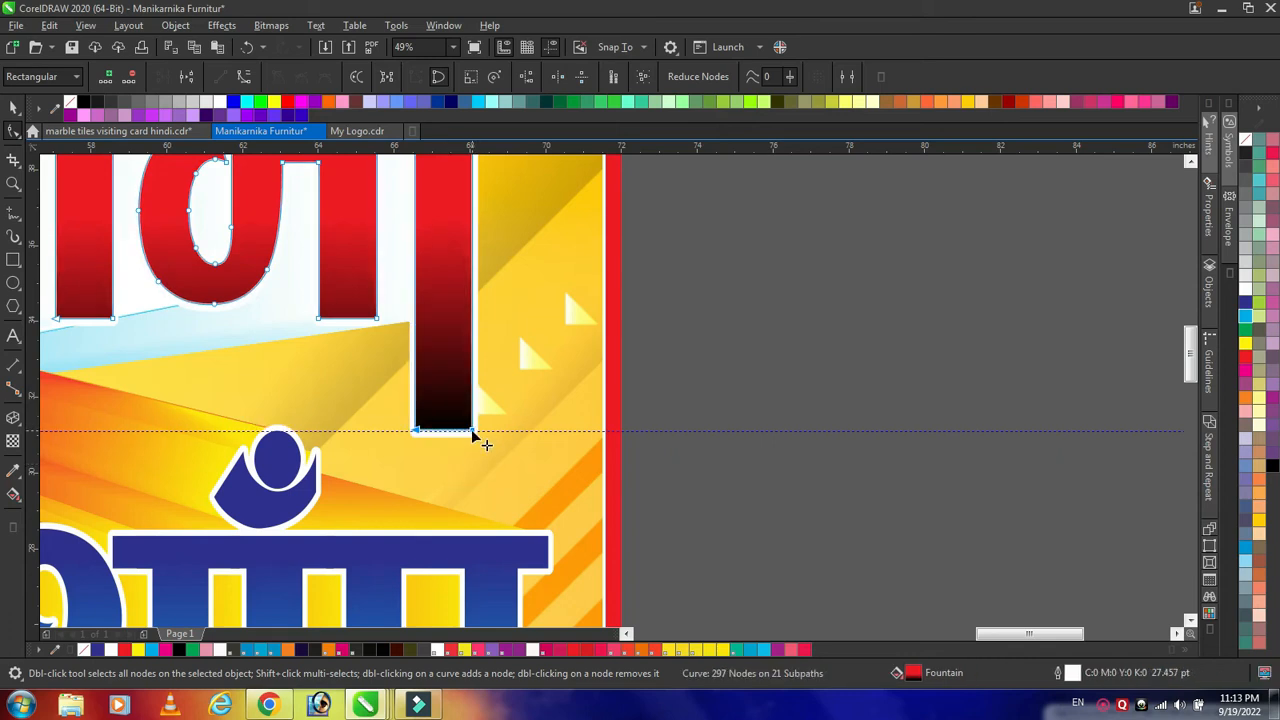
- Bend the lower edge of the upper heading's last stem into a wavy end matching the first letter's stem
left_click(472, 431)
left_click_drag(453, 431, 431, 406)
key("space")
left_click(683, 405)
key("F3")
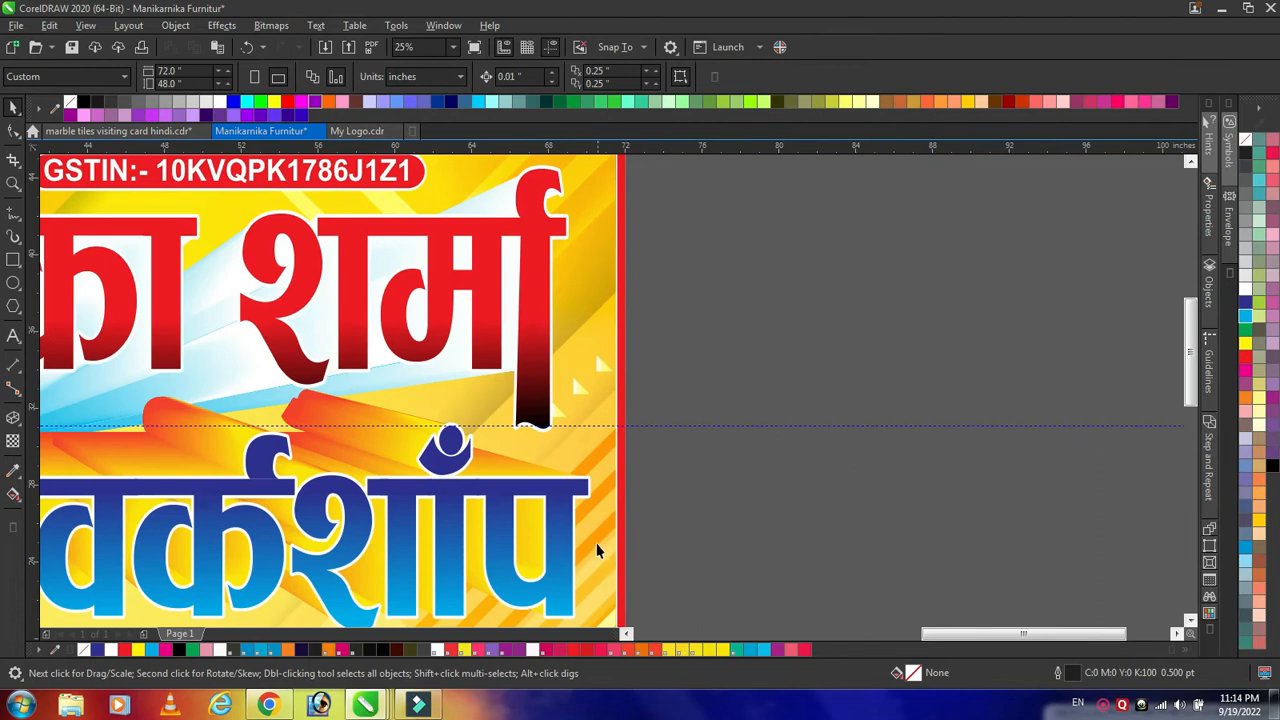
key("F3")
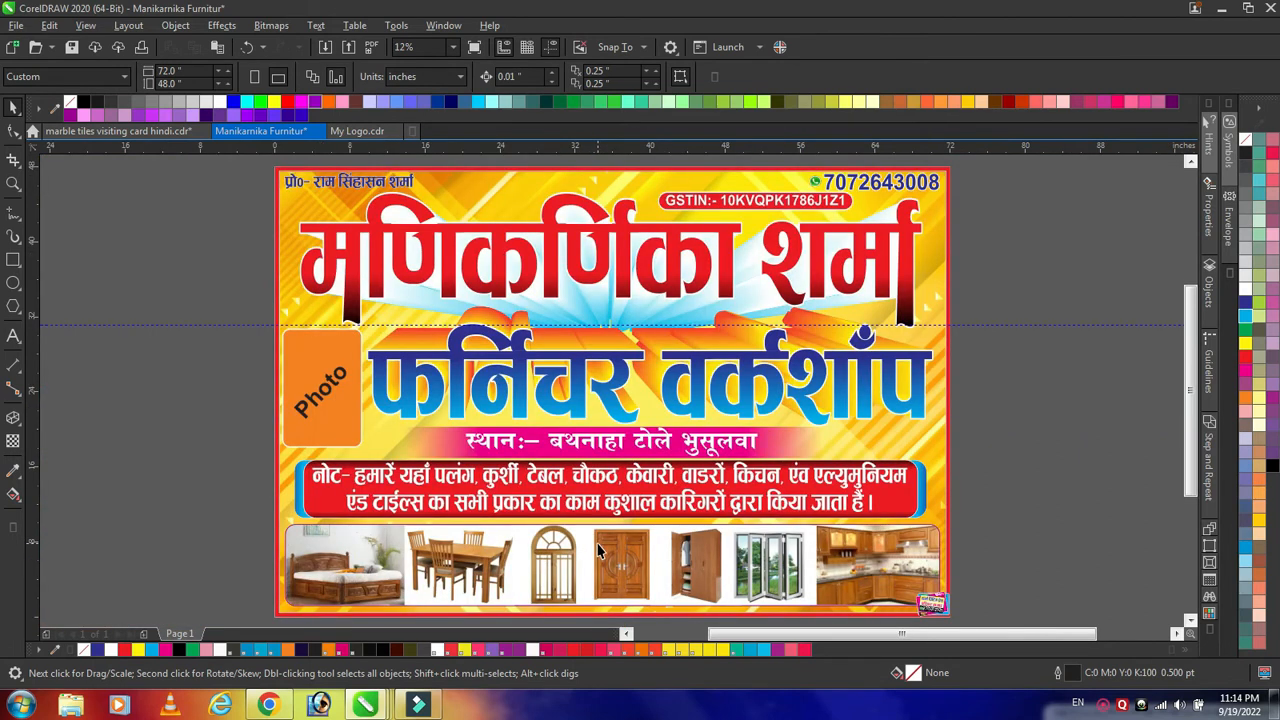
- Nudge the lower nodes of the upper heading's last stem to the right and remove the horizontal guideline
left_click(908, 318)
scroll(908, 318, "up", 2)
key("F10")
left_click_drag(1017, 321, 801, 394)
key("Right")
key("Right")
key("Right")
key("Right")
key("Right")
left_click(1117, 438)
key("space")
key("F3")
key("F3")
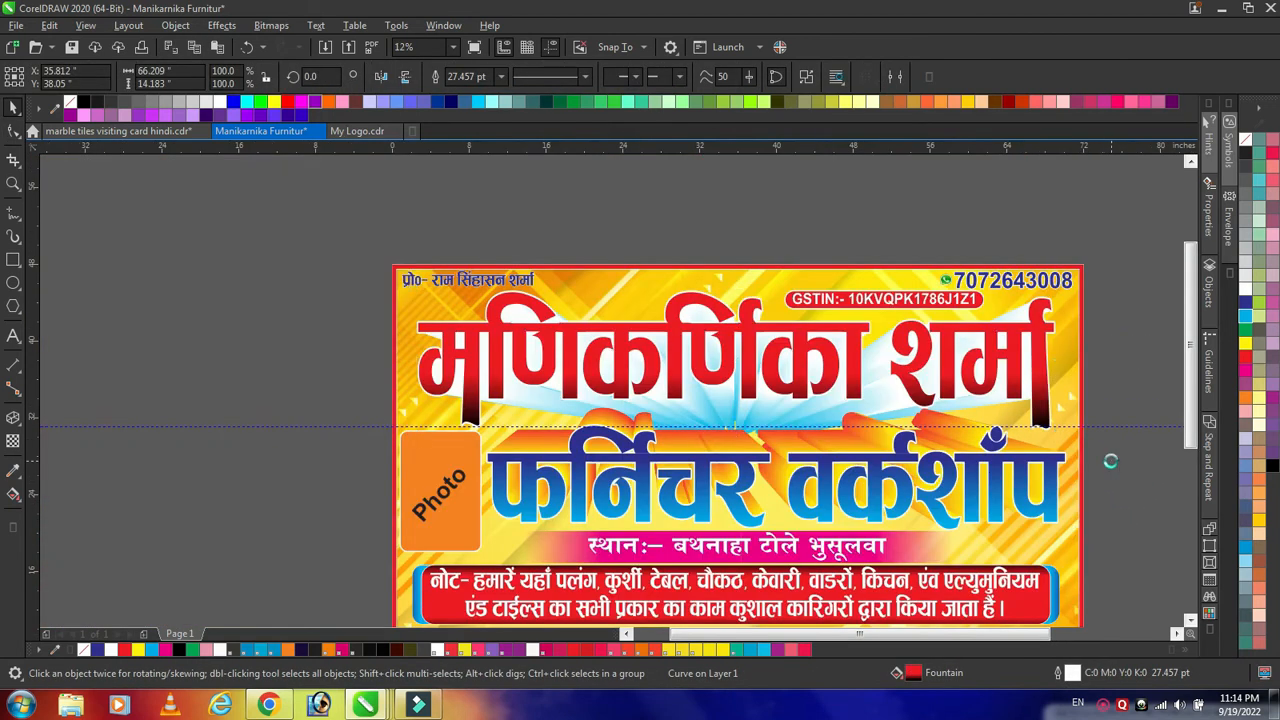
left_click(1110, 461)
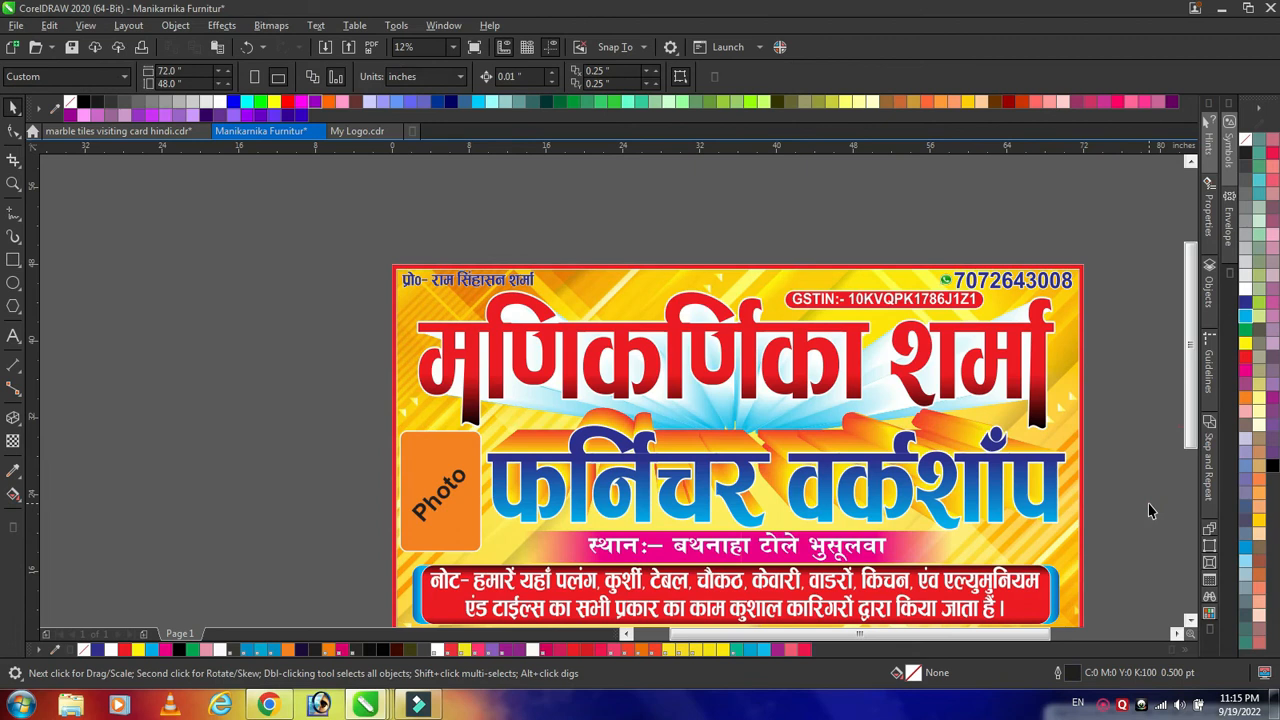
- Edit the outline node at the top of the curl of the upper heading's first letter म
scroll(433, 359, "up", 3)
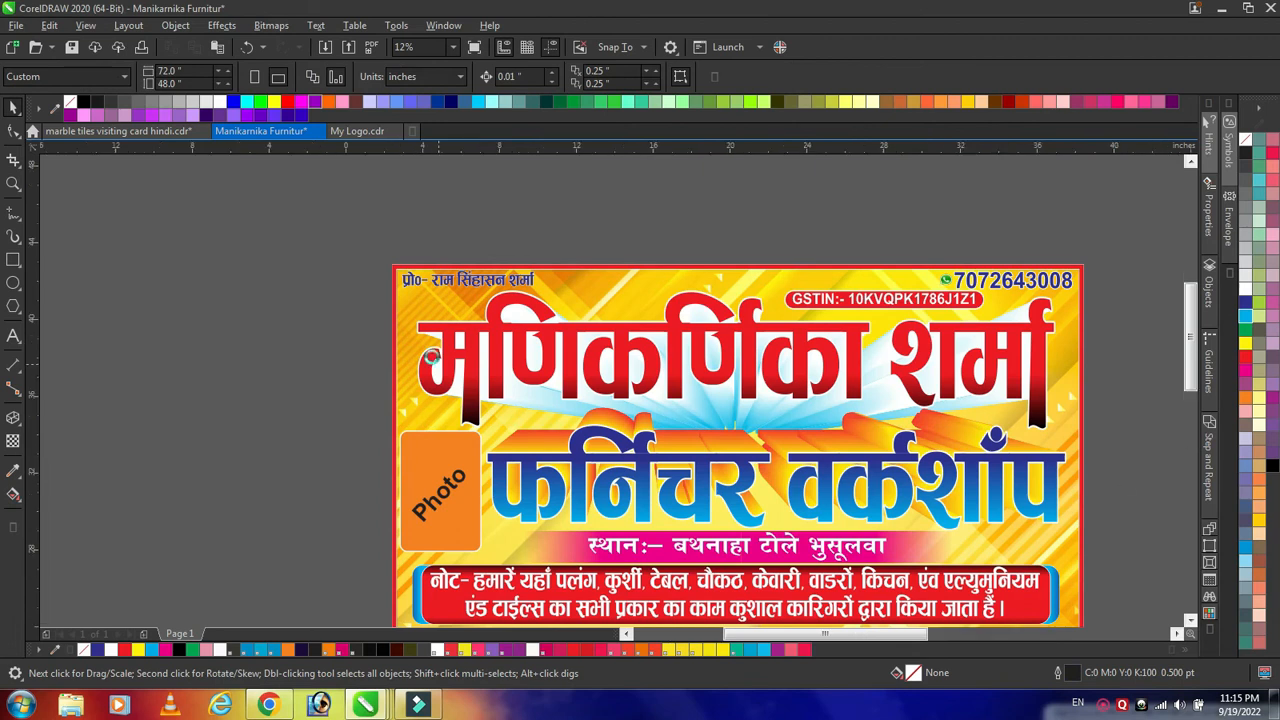
left_click(486, 318)
key("F10")
double_click(477, 281)
key("space")
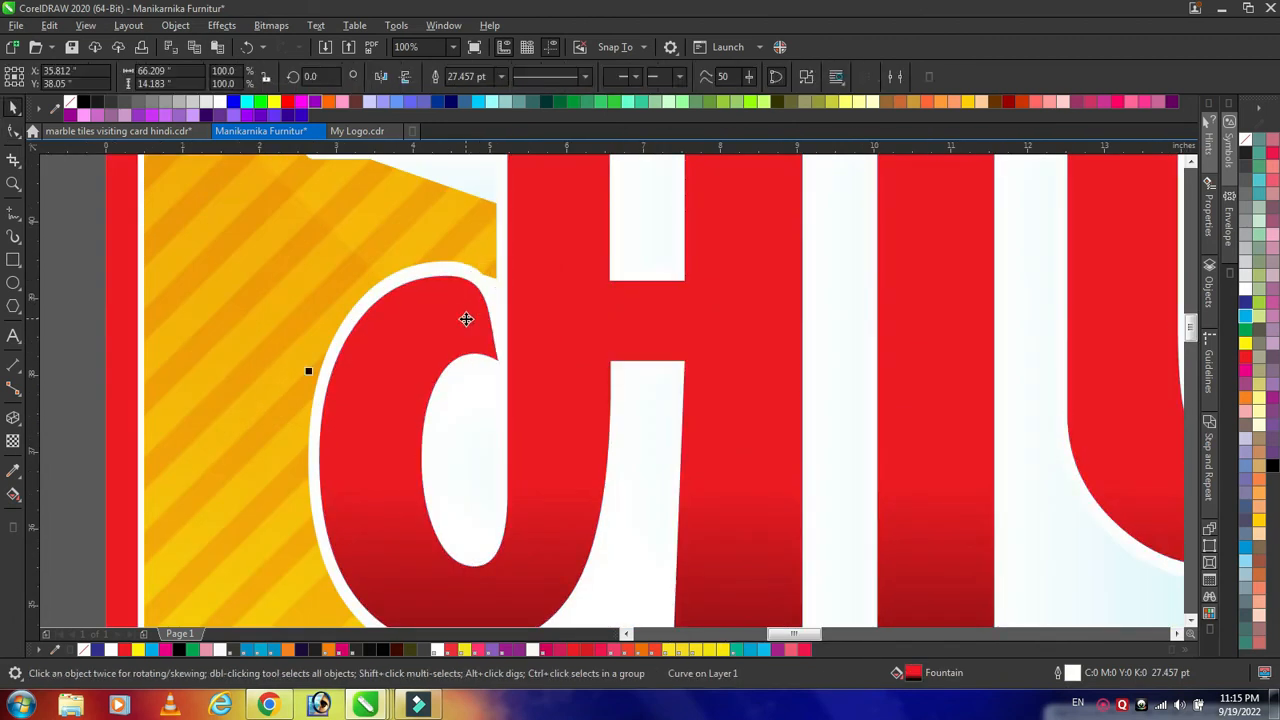
- Delete the light-blue extrusion behind the upper heading
scroll(466, 320, "down", 2)
left_click(337, 378)
scroll(337, 384, "down", 1)
left_click(507, 400)
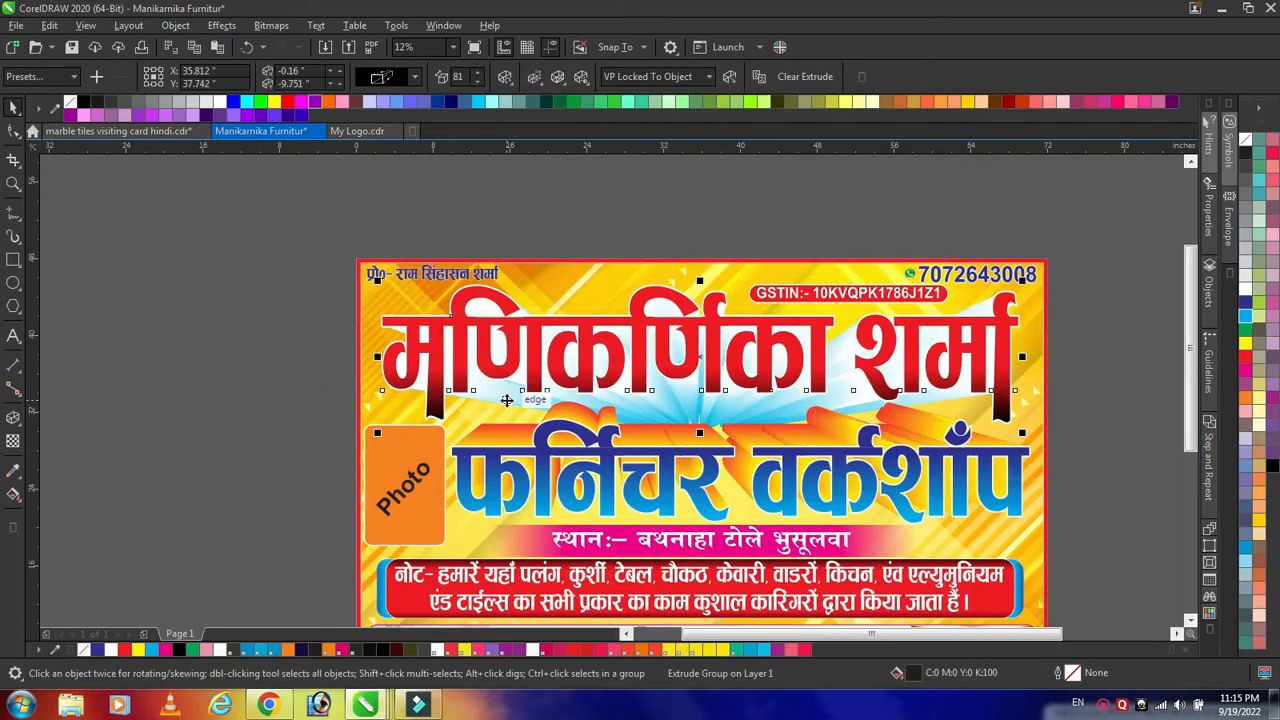
key("Delete")
- Extrude the upper heading's curves straight down with the vanishing point offset 0 in horizontally and about 7.26 in downward
left_click(441, 373)
left_click(13, 419)
left_click_drag(702, 340, 700, 422)
- Shade the upper heading's extrusion with a colour transition from white to light blue, C66 M2 Y0 K0
left_click(534, 77)
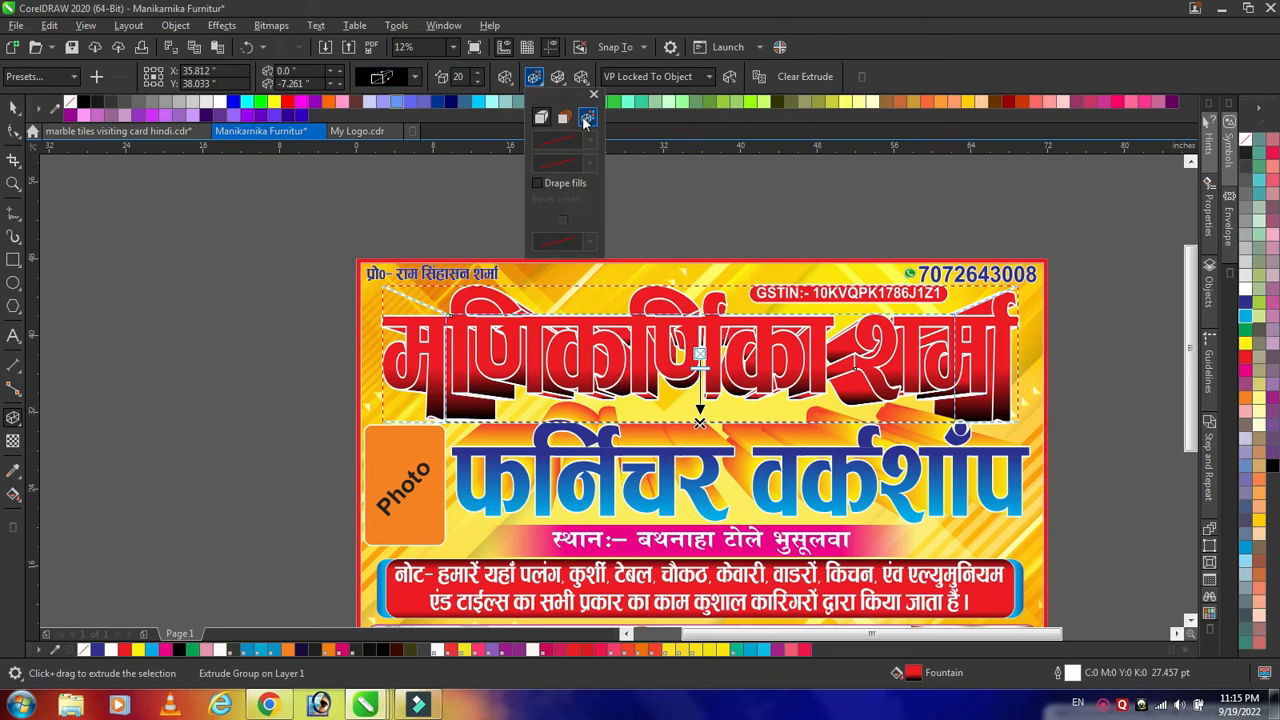
left_click(587, 118)
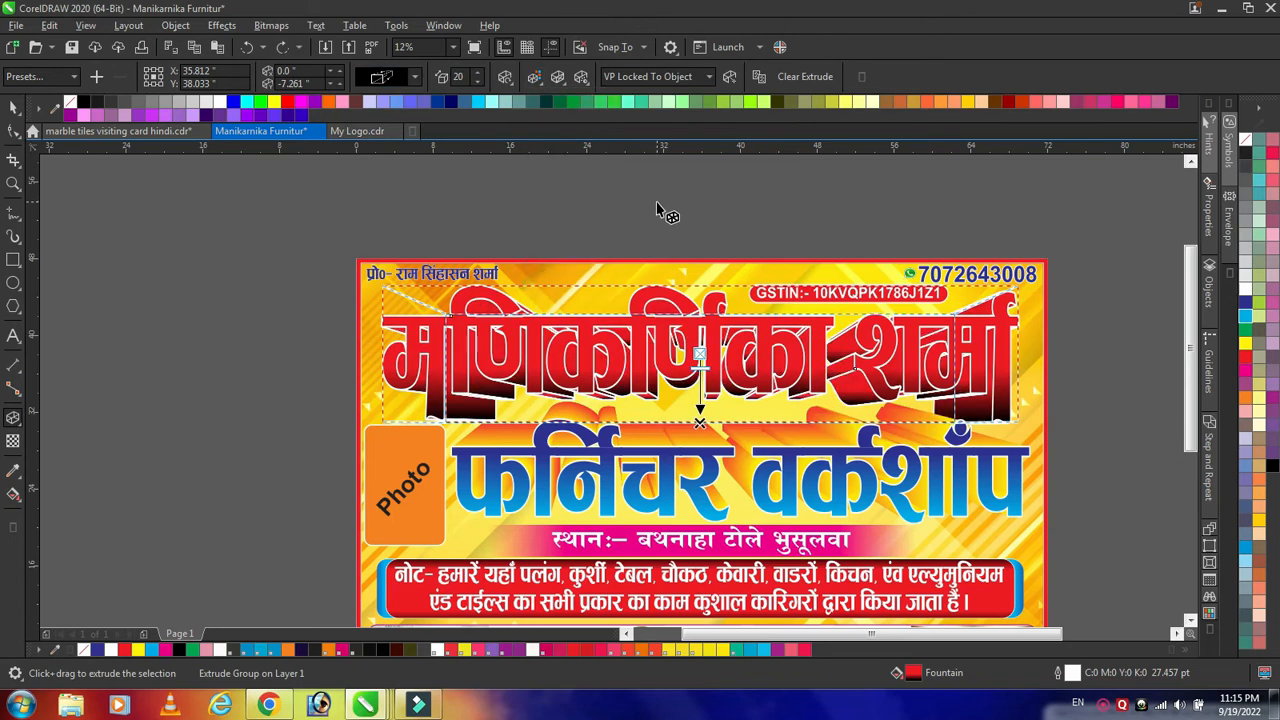
left_click(535, 77)
left_click(587, 118)
left_click(563, 157)
left_click(717, 173)
left_click(558, 196)
left_click(649, 270)
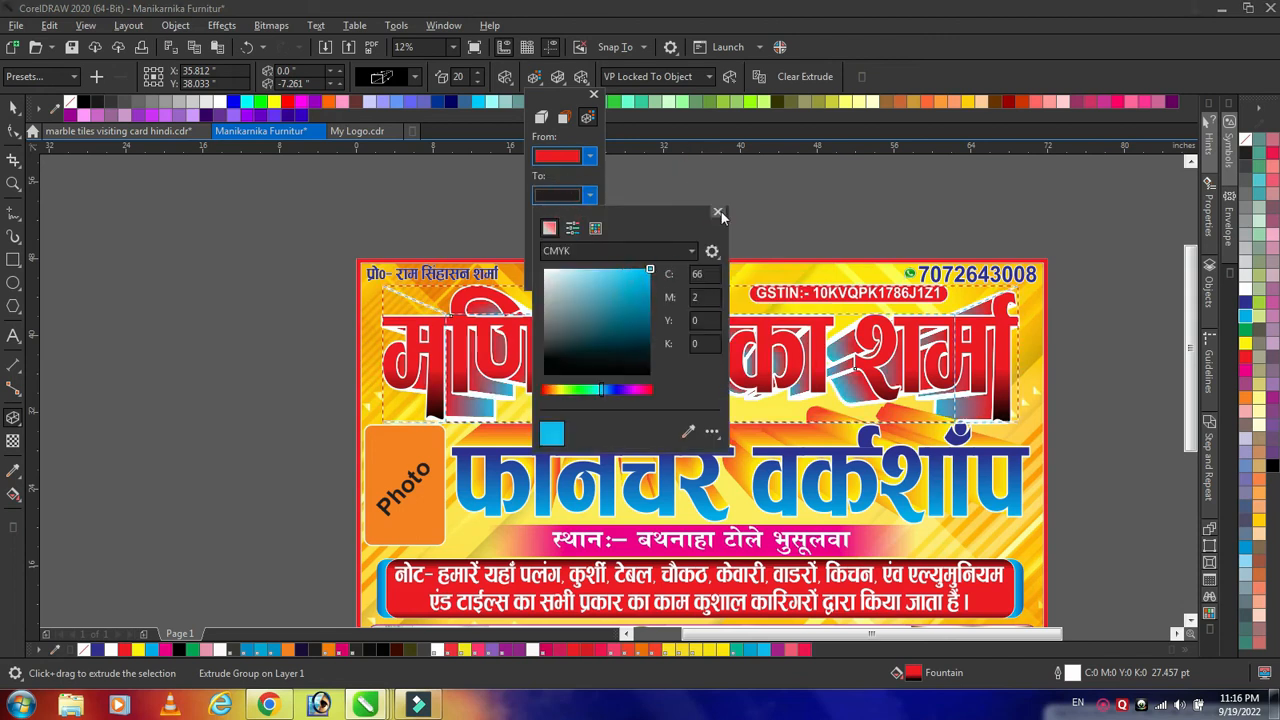
left_click(718, 212)
left_click(565, 157)
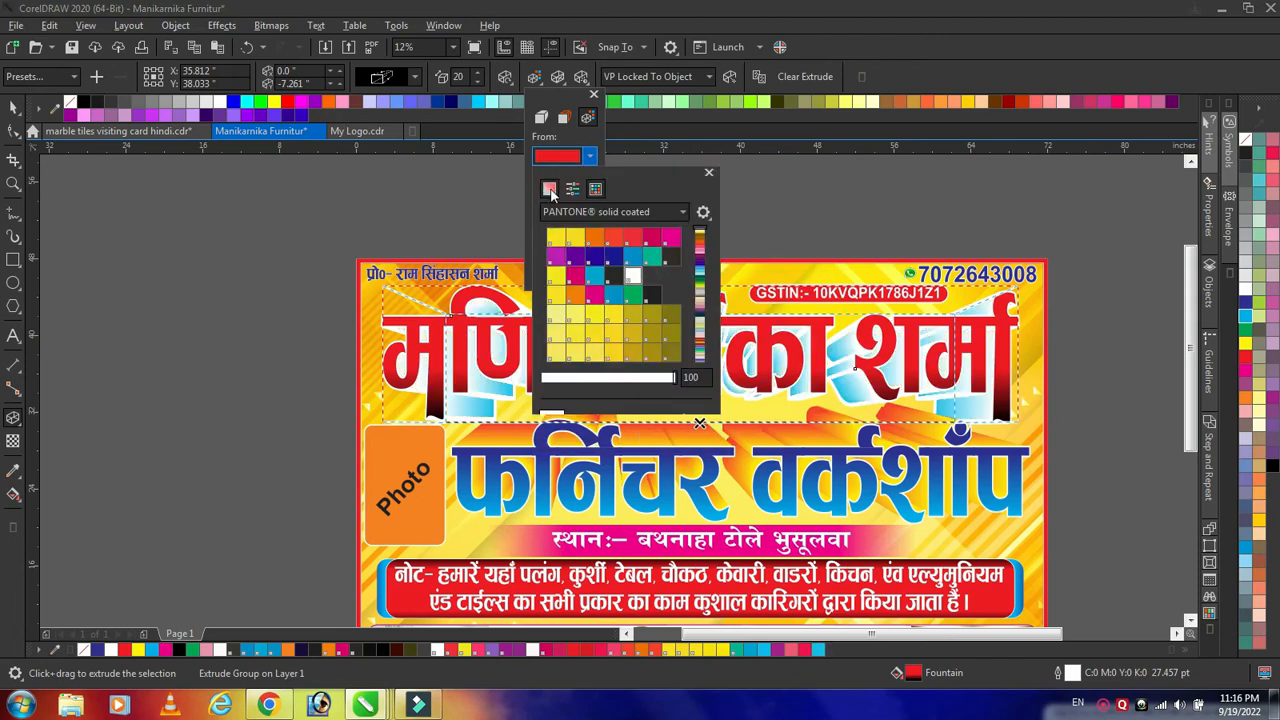
left_click(709, 172)
left_click(594, 95)
- Lengthen the upper heading's extrusion to a depth of about 68, with the vanishing point offset about 9.26 in downward
left_click_drag(701, 372, 700, 440)
key("space")
left_click(1104, 447)
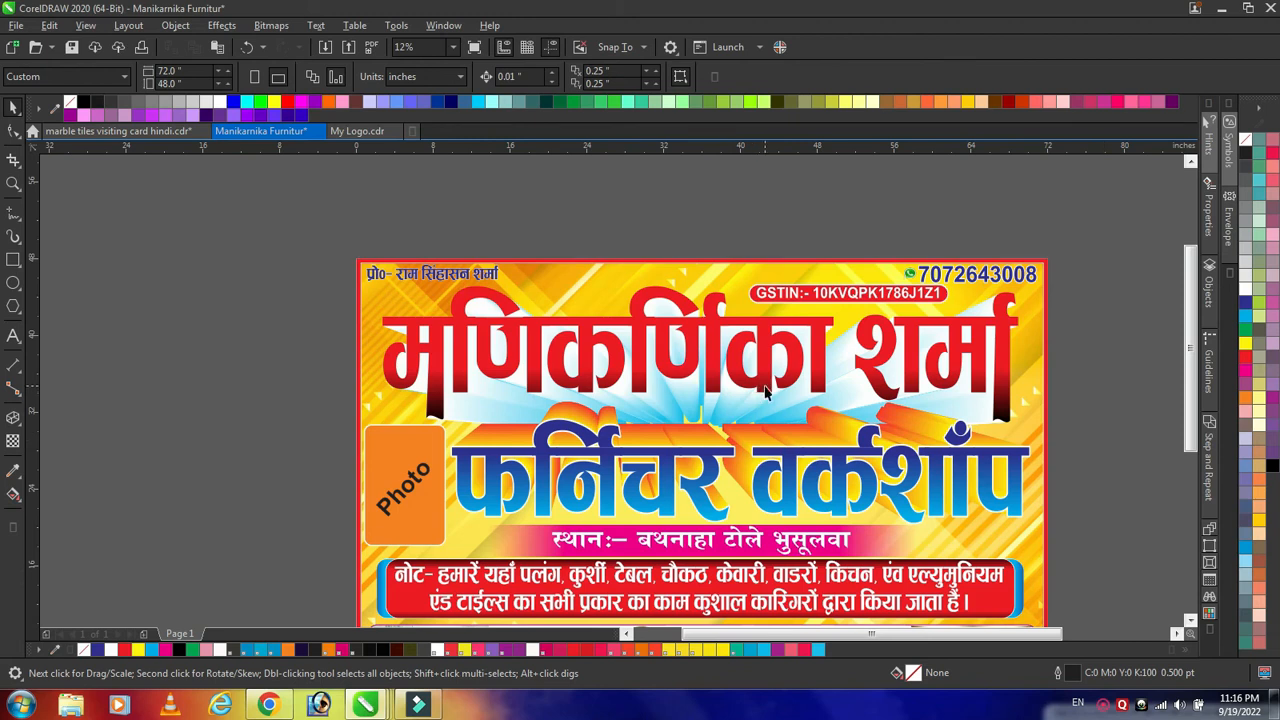
- Move the leftover black extruded copy of the upper heading out from behind it to above the banner
left_click_drag(766, 392, 764, 198)
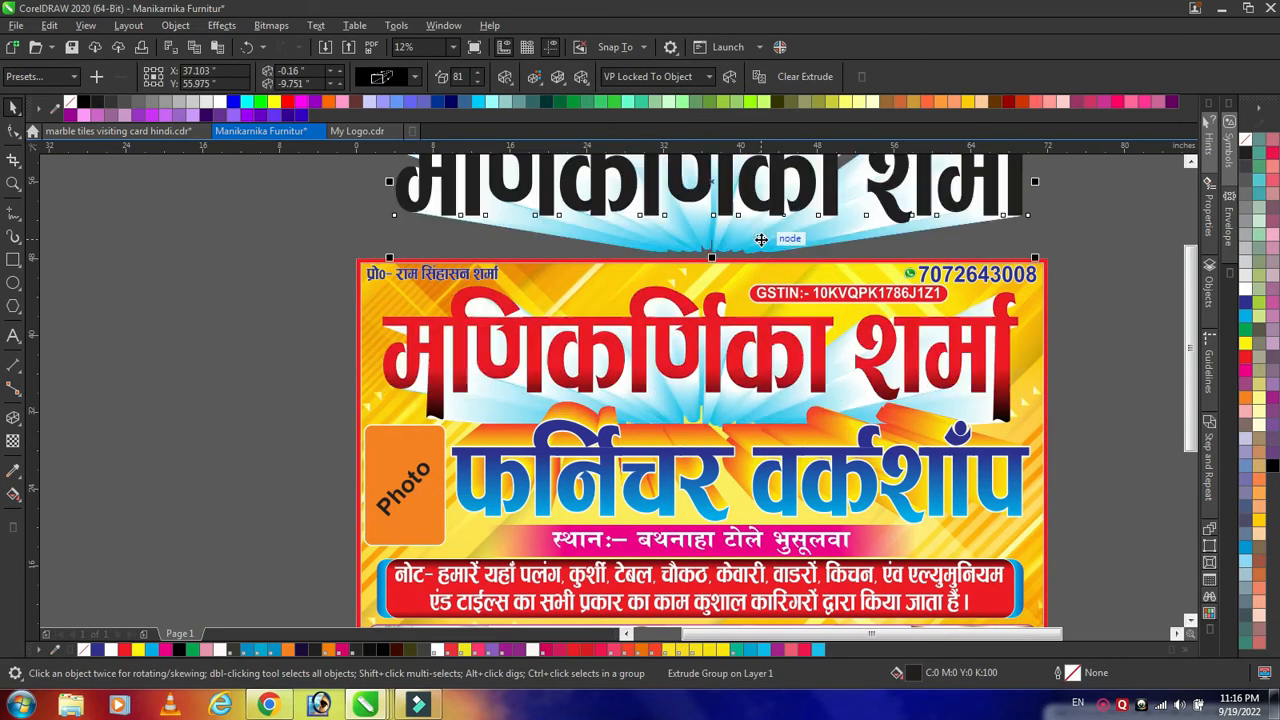
scroll(760, 242, "down", 1)
left_click(953, 352)
- Set the red heading's extrusion end colour to C75 M11 Y1 K0 and delete the leftover black copy above the banner
left_click(620, 215)
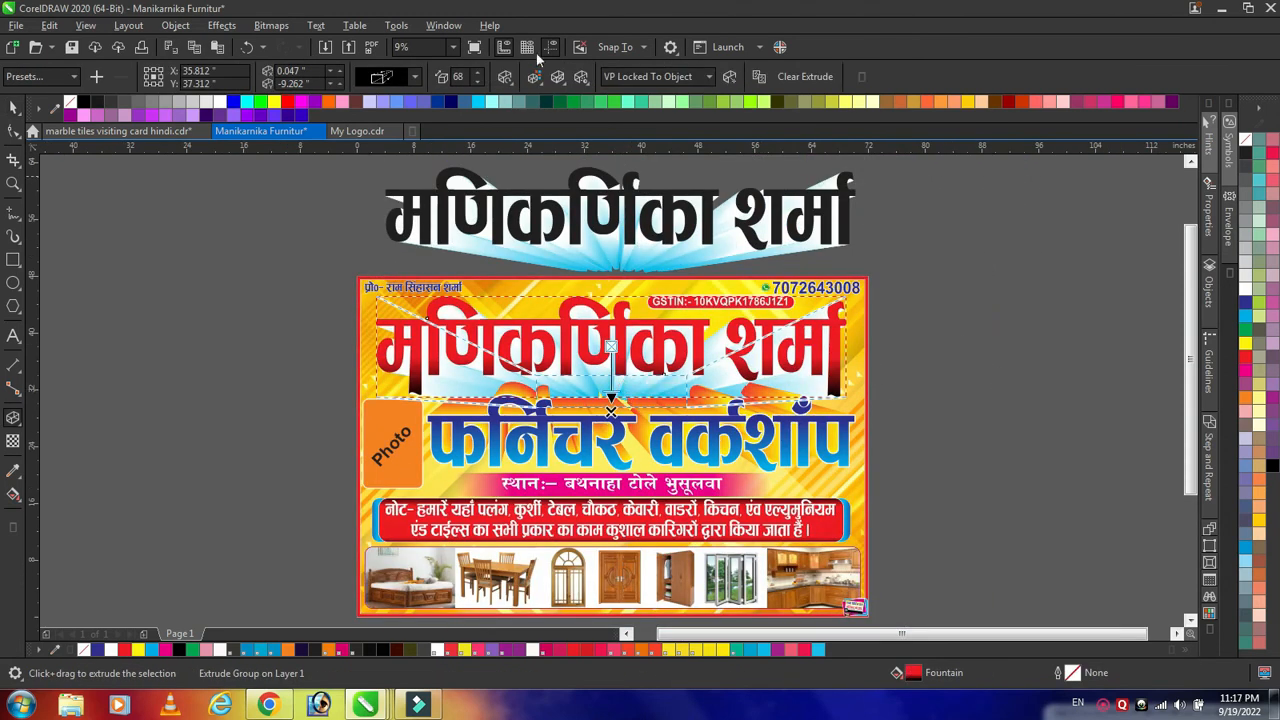
left_click(534, 76)
left_click(589, 195)
left_click(657, 288)
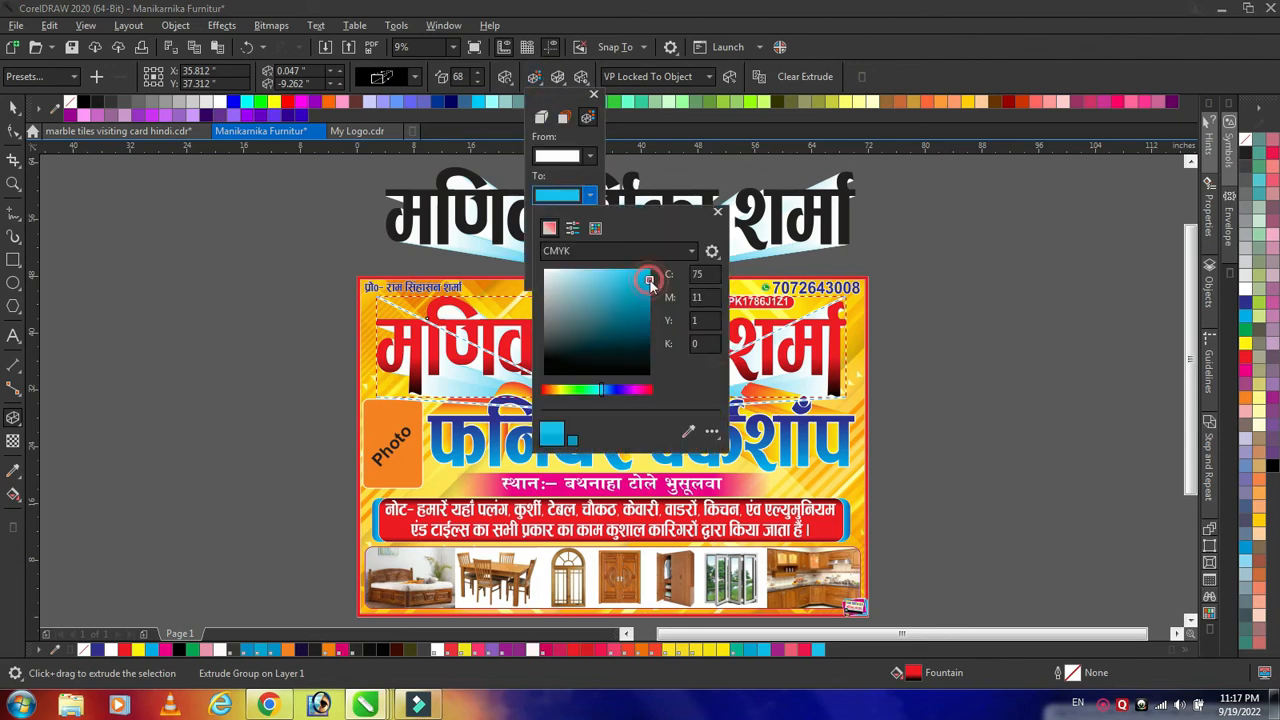
left_click(717, 212)
key("space")
key("Delete")
- Give the upper heading's curves a white 24 pt outline
left_click(664, 357)
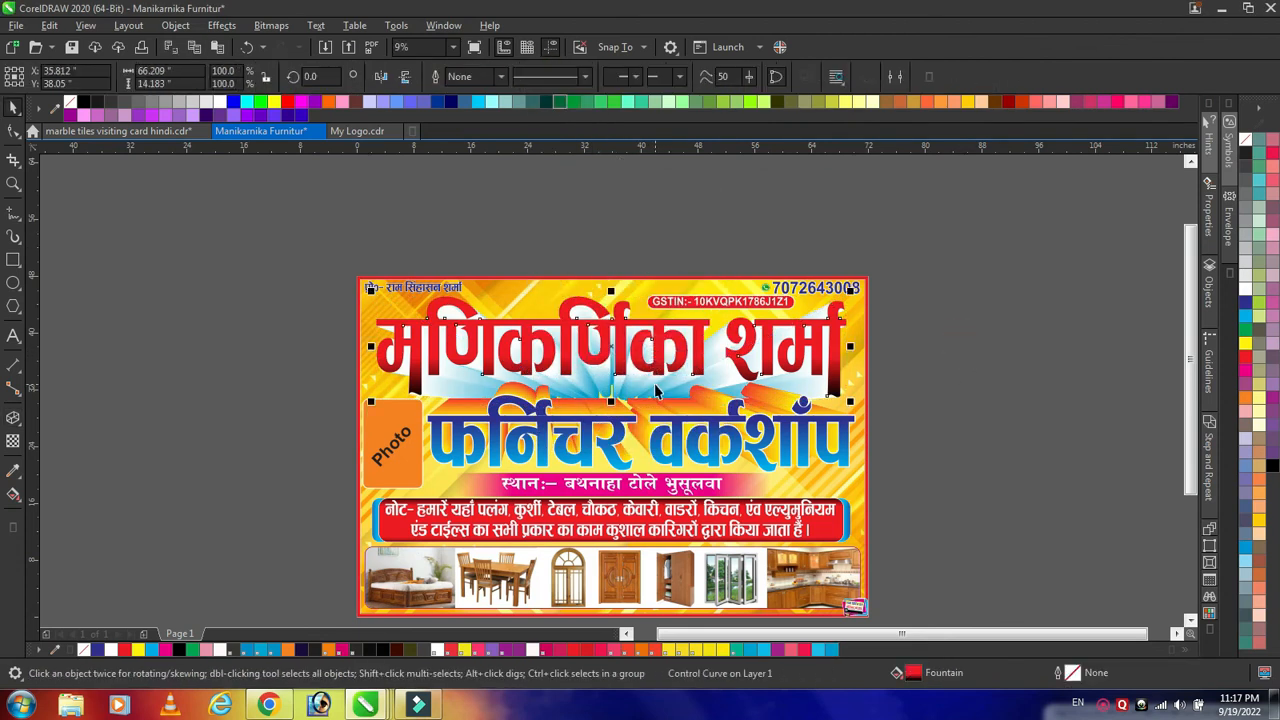
right_click(1245, 290)
key("F12")
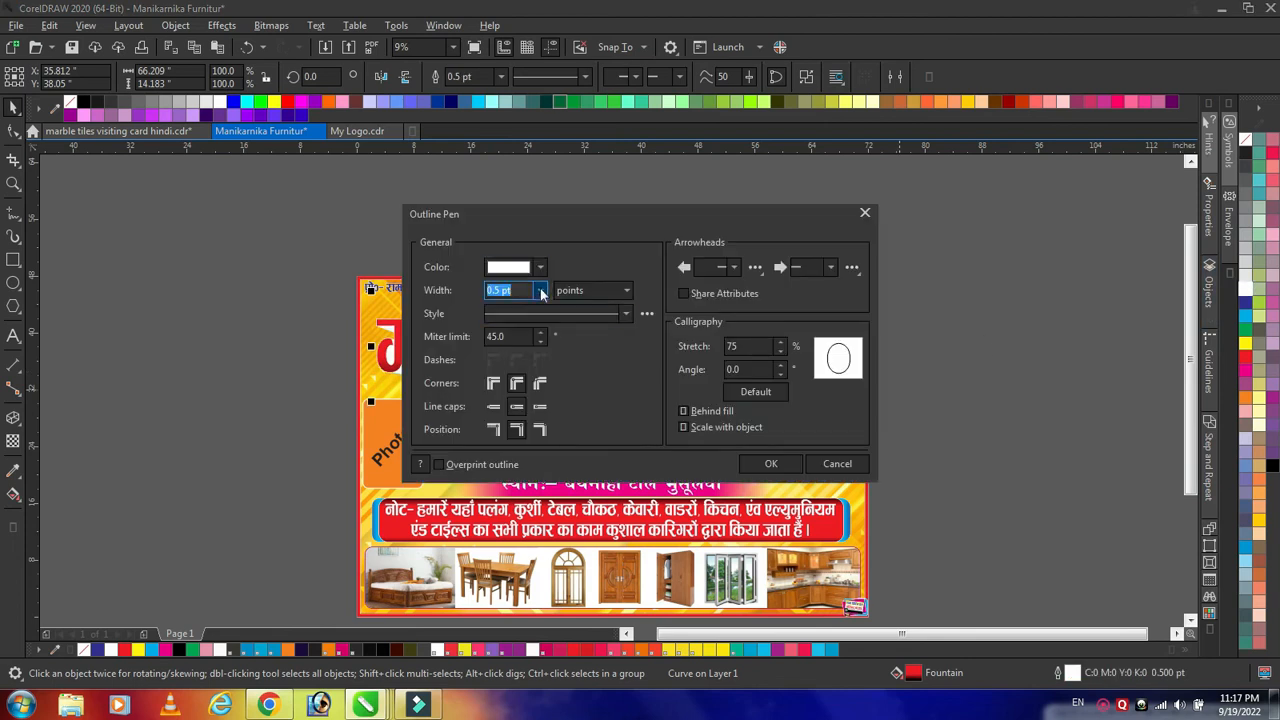
key("Return")
scroll(522, 456, "up", 5)
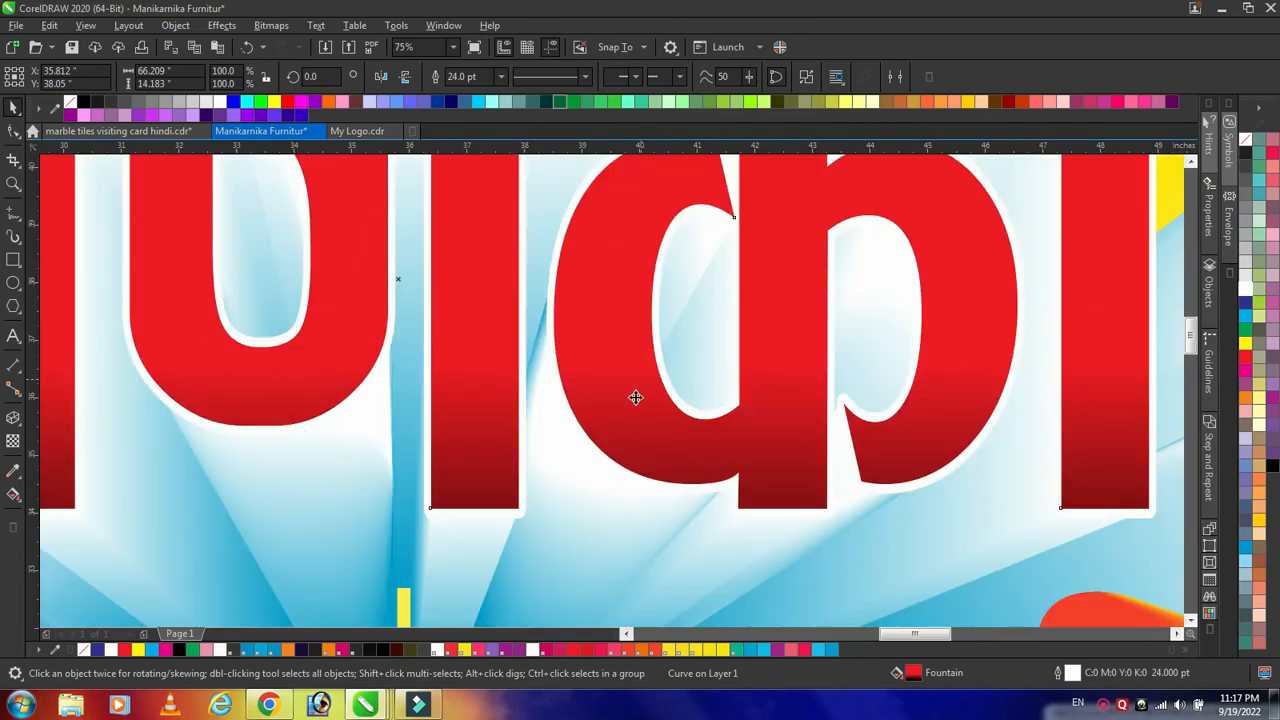
- Add a Small Glow drop shadow to the upper heading, coloured magenta with a feather of 1
scroll(522, 456, "down", 3)
left_click(14, 420)
left_click(40, 418)
left_click(40, 76)
left_click(38, 210)
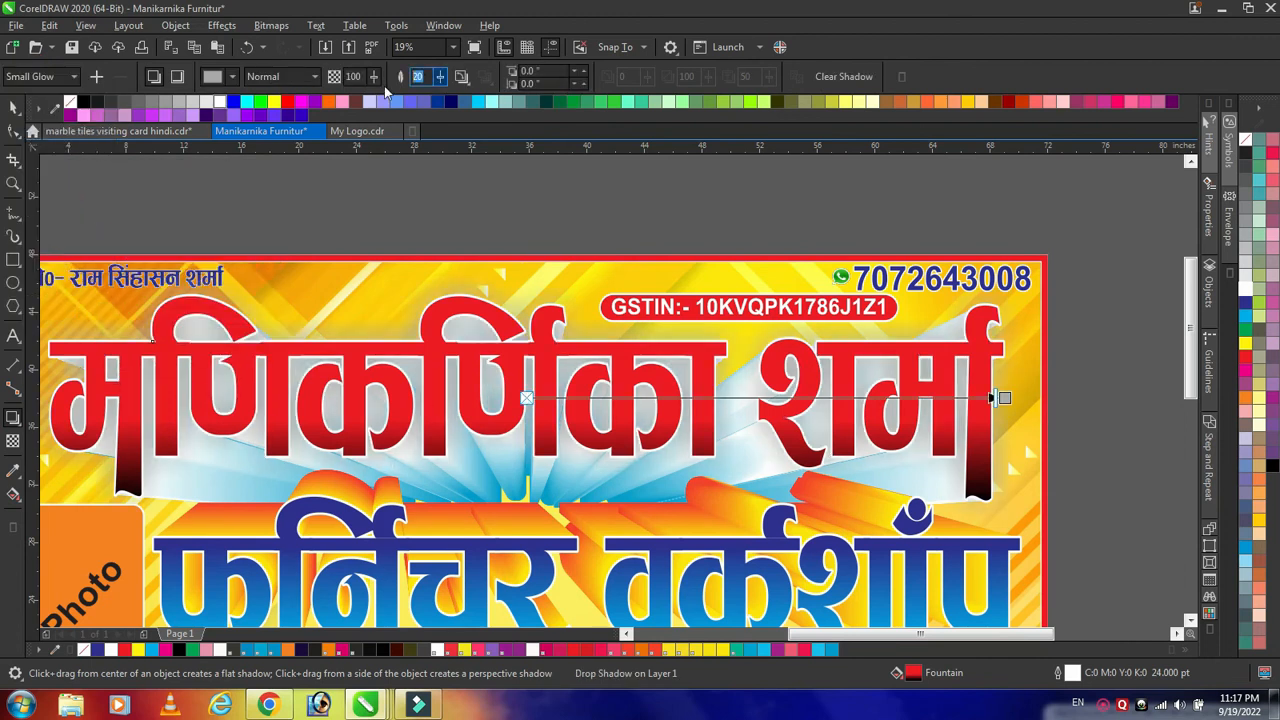
left_click(232, 76)
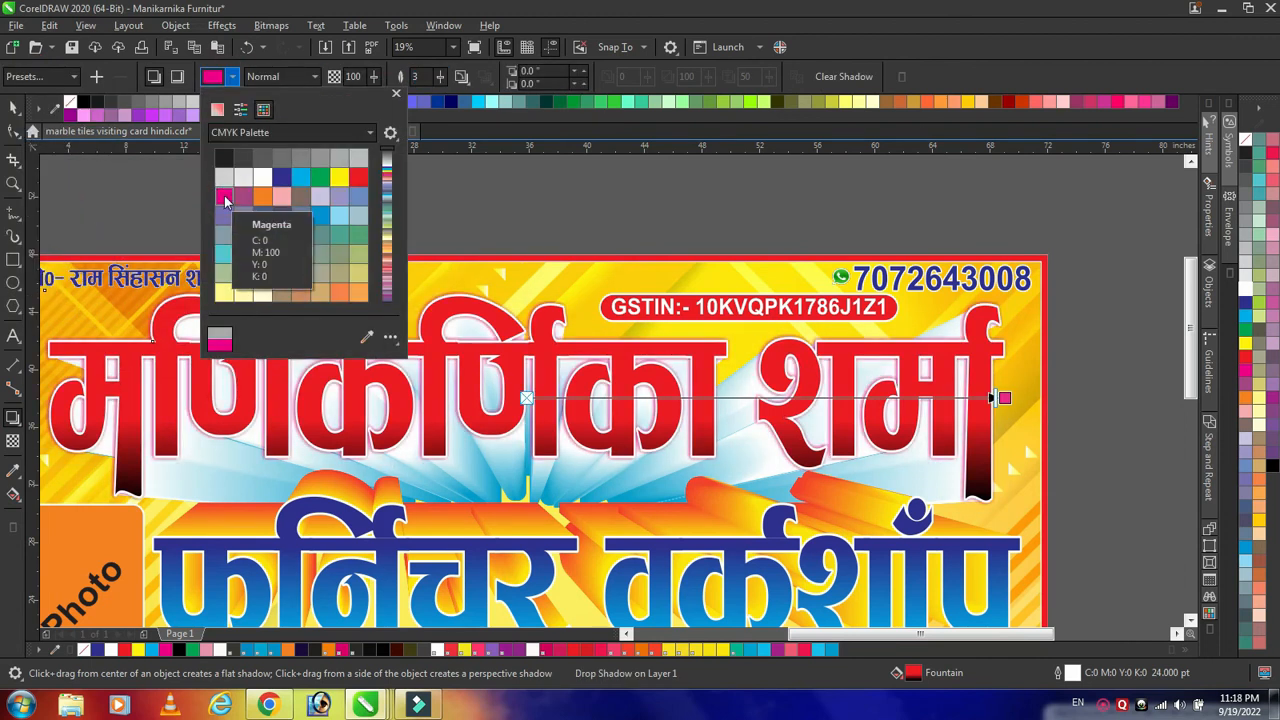
left_click(226, 200)
left_click(427, 81)
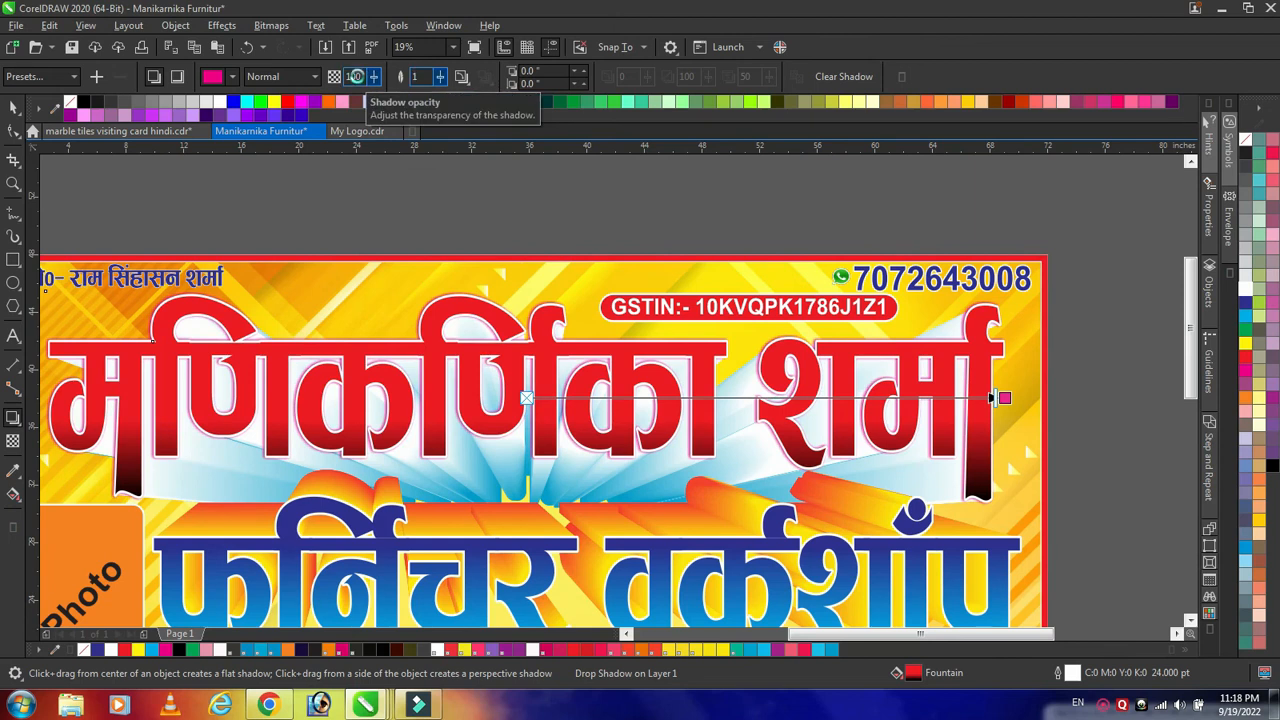
- Set the upper heading shadow's merge mode to Multiply and its colour to orange, C0 M60 Y100 K0
left_click(232, 78)
left_click(280, 76)
left_click(286, 143)
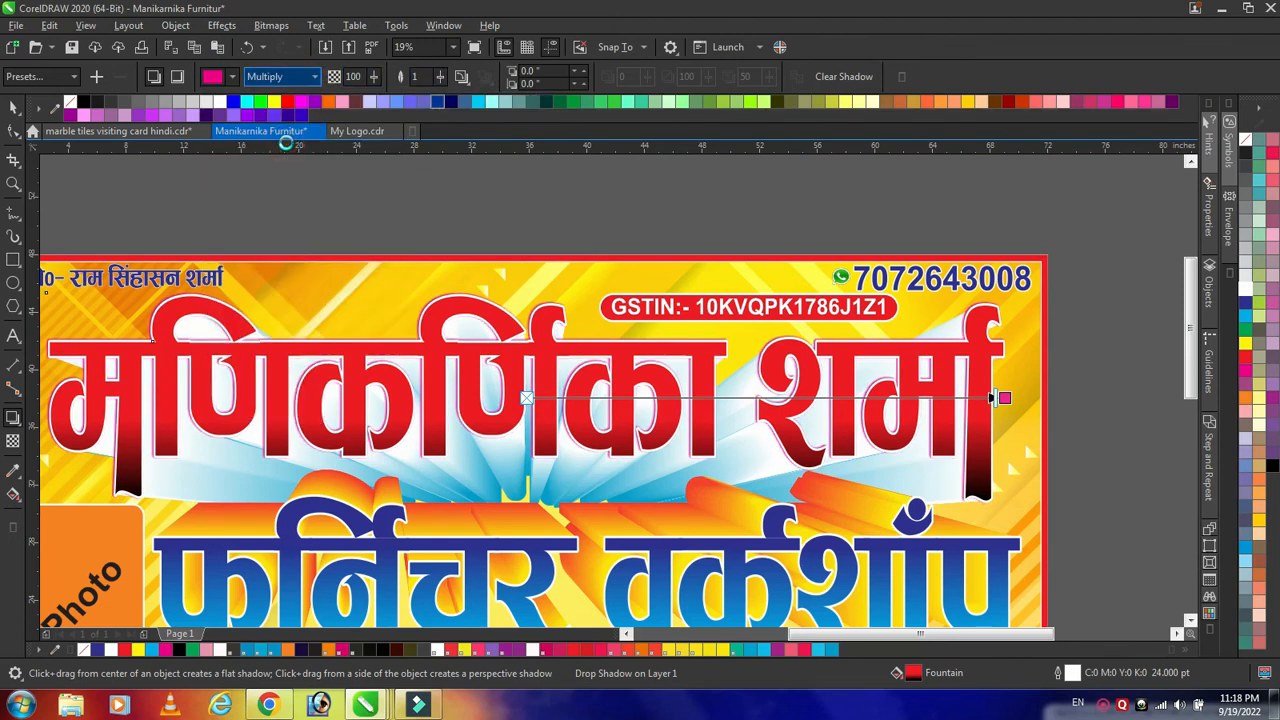
left_click(232, 76)
left_click(262, 196)
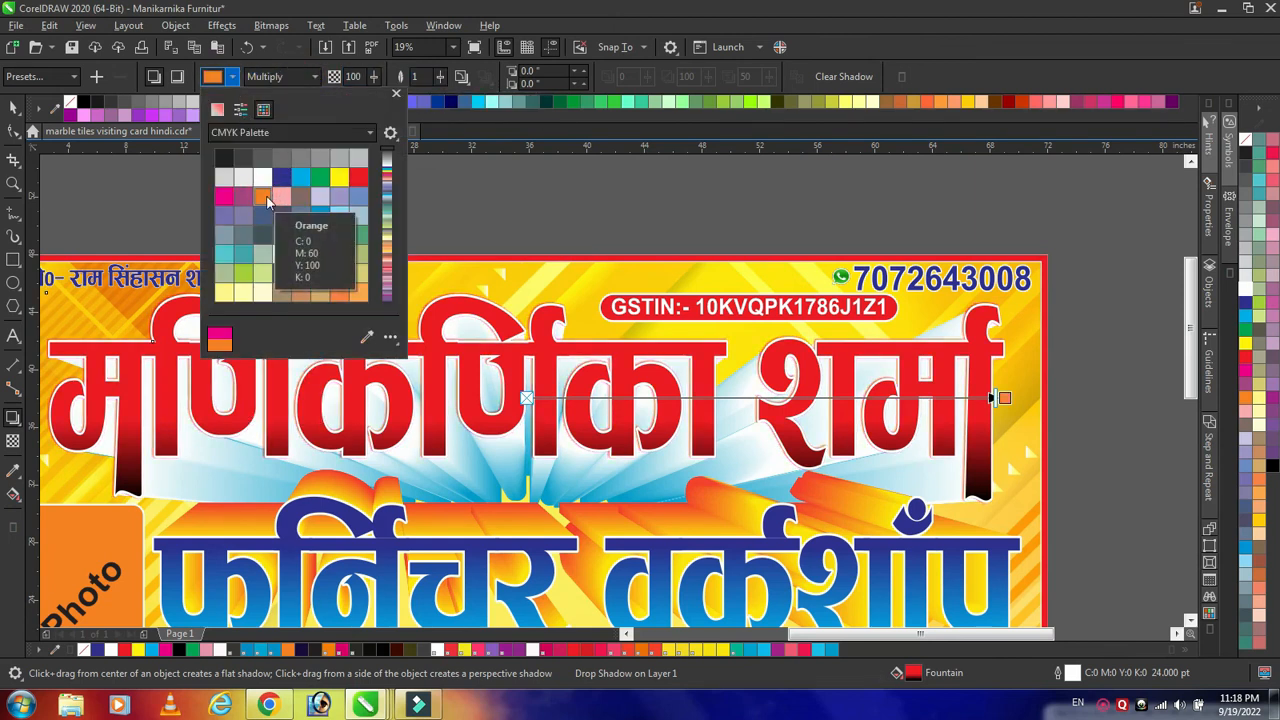
left_click(357, 176)
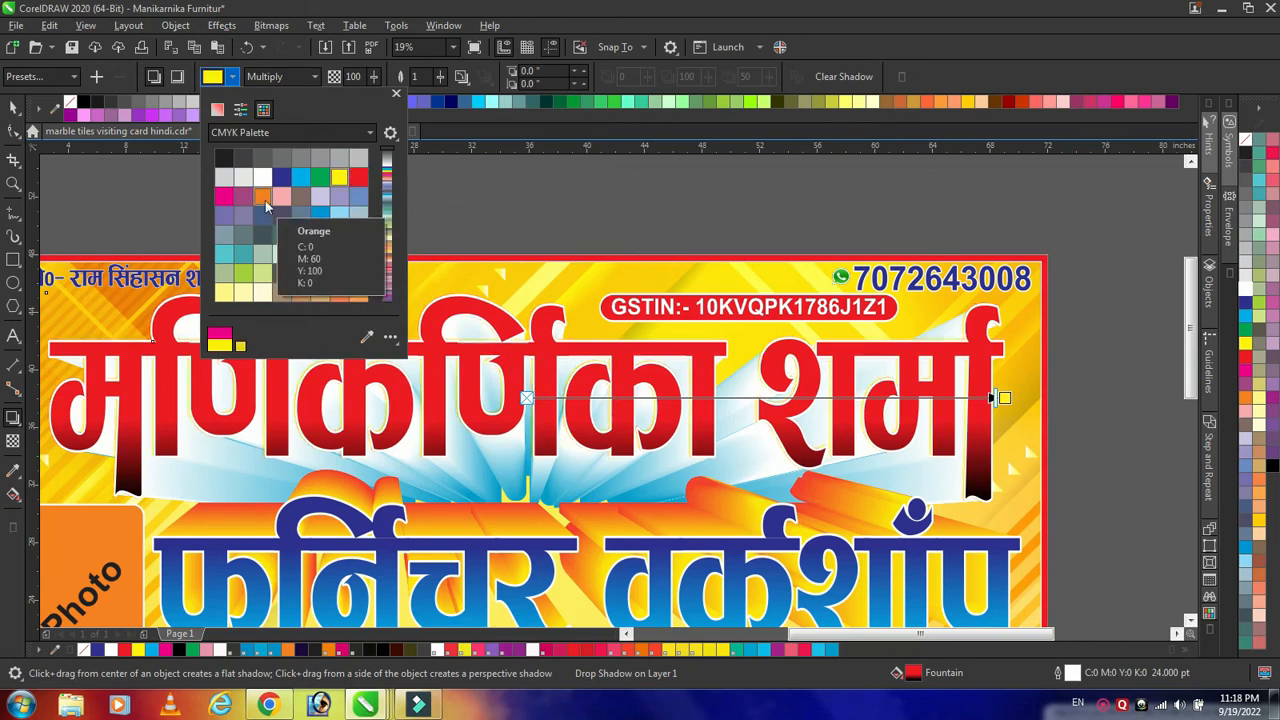
left_click(262, 196)
scroll(786, 405, "up", 5)
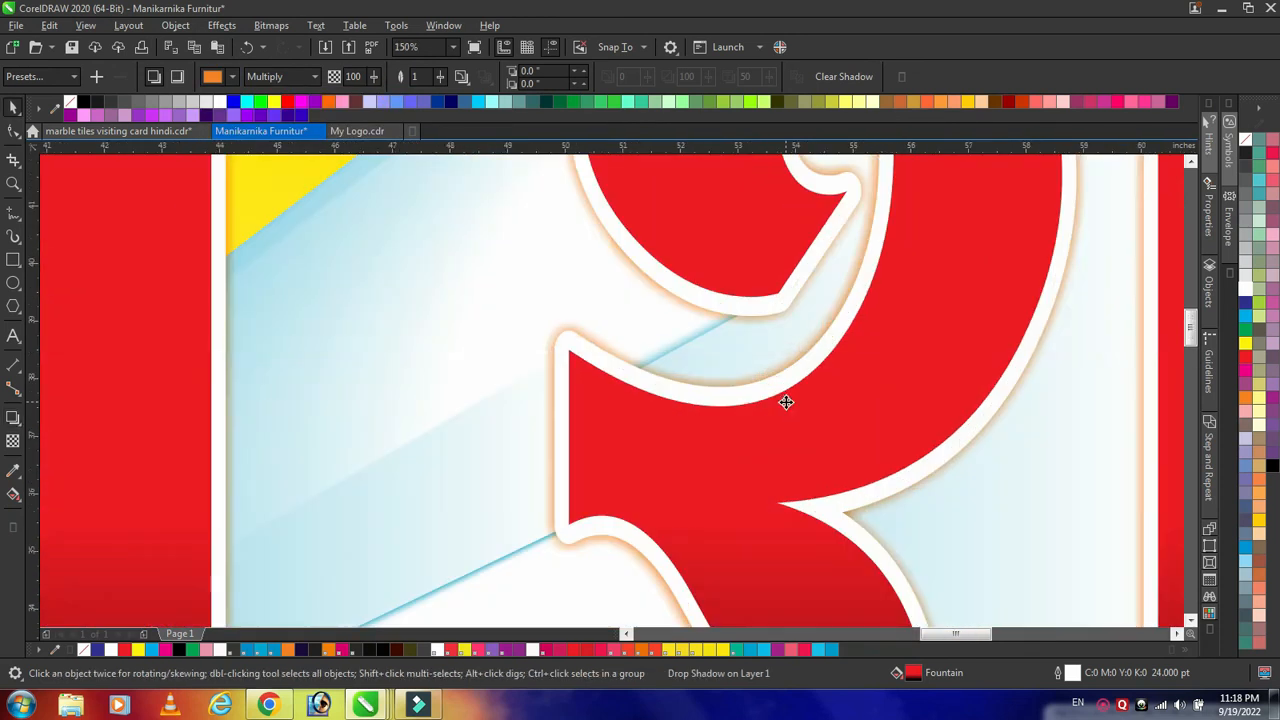
scroll(786, 410, "down", 5)
key("space")
- Examine the shadow and extrusion edges near the upper heading's last stem, and preview the whole banner full screen
scroll(953, 497, "up", 5)
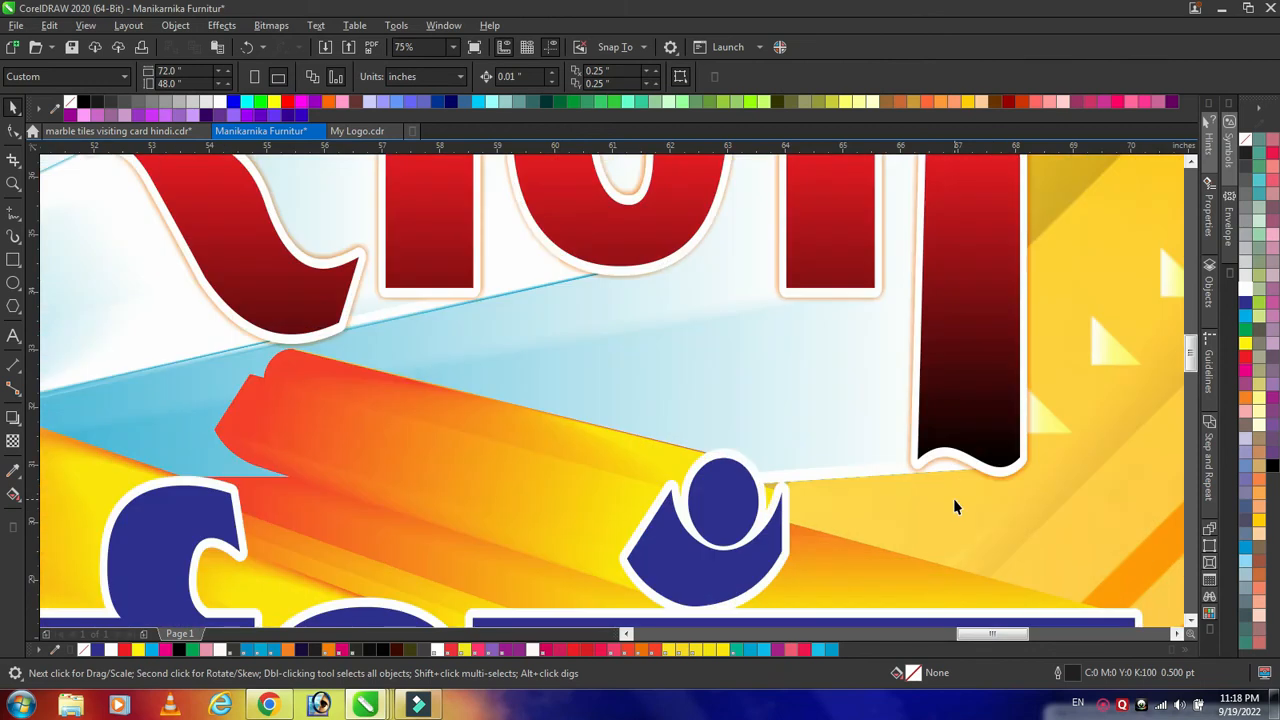
scroll(953, 497, "down", 2)
scroll(853, 474, "up", 2)
left_click(852, 469)
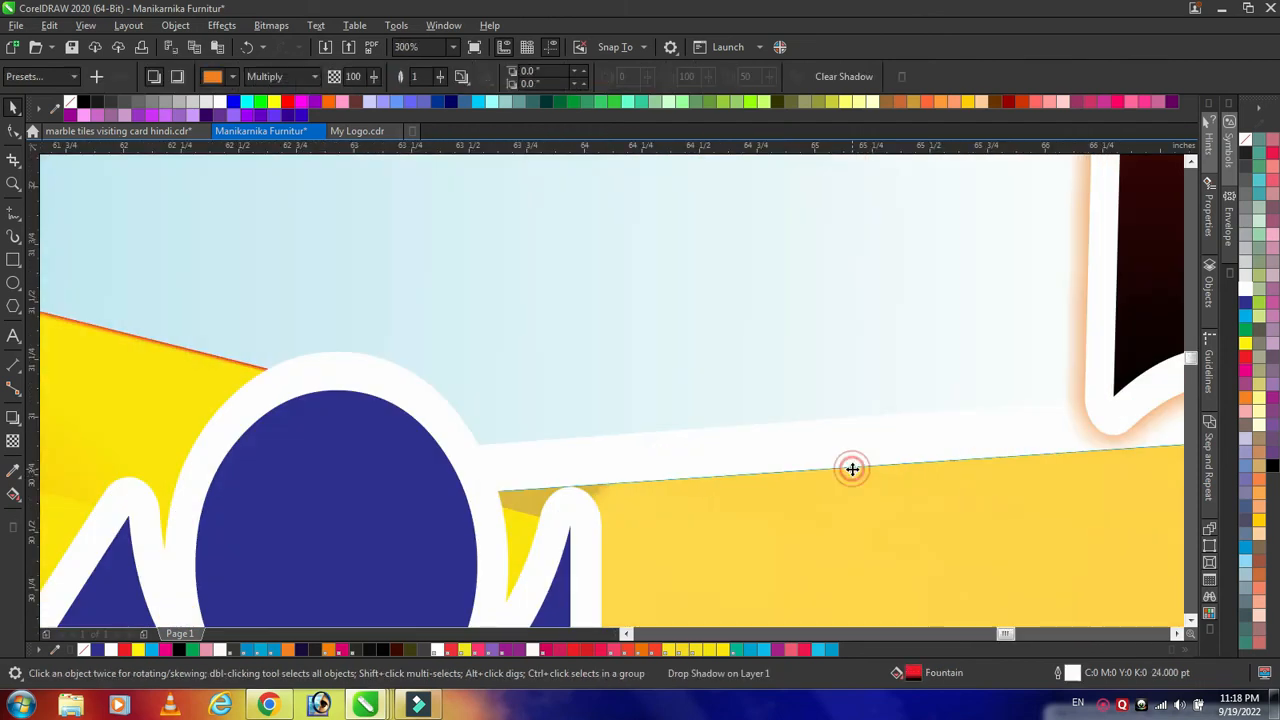
key("F4")
left_click(1058, 454)
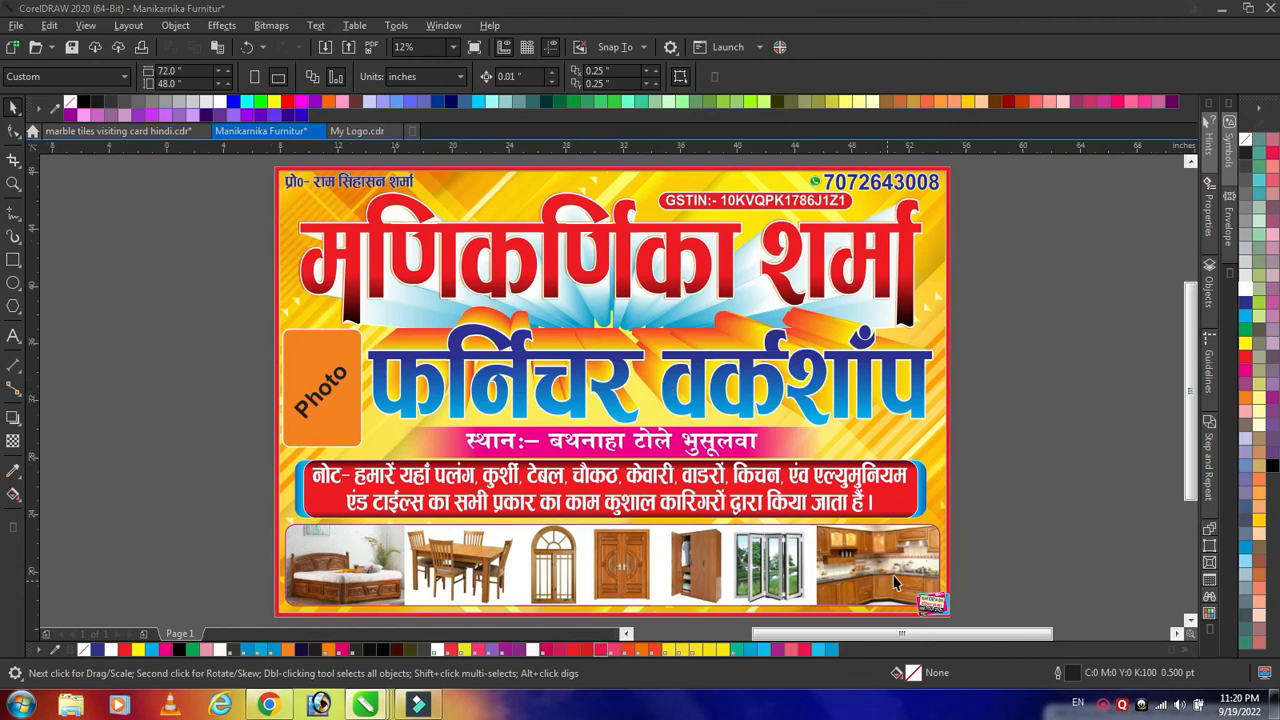
key("F9")
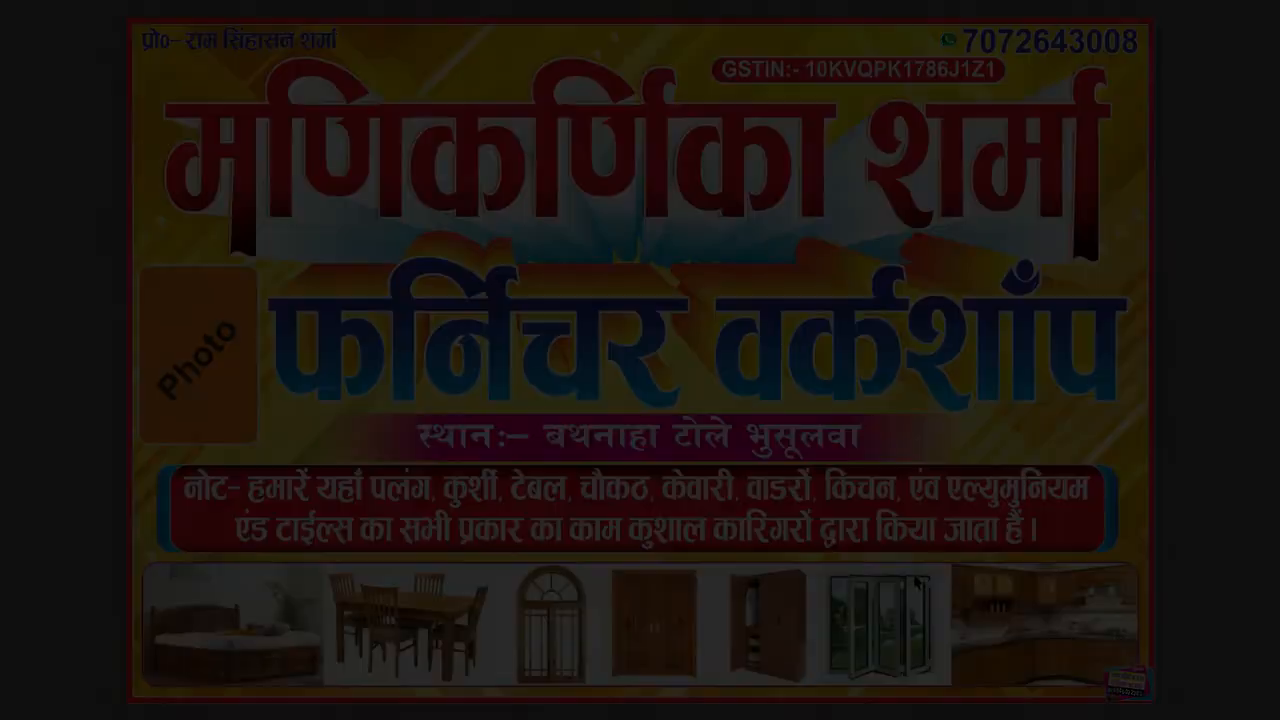